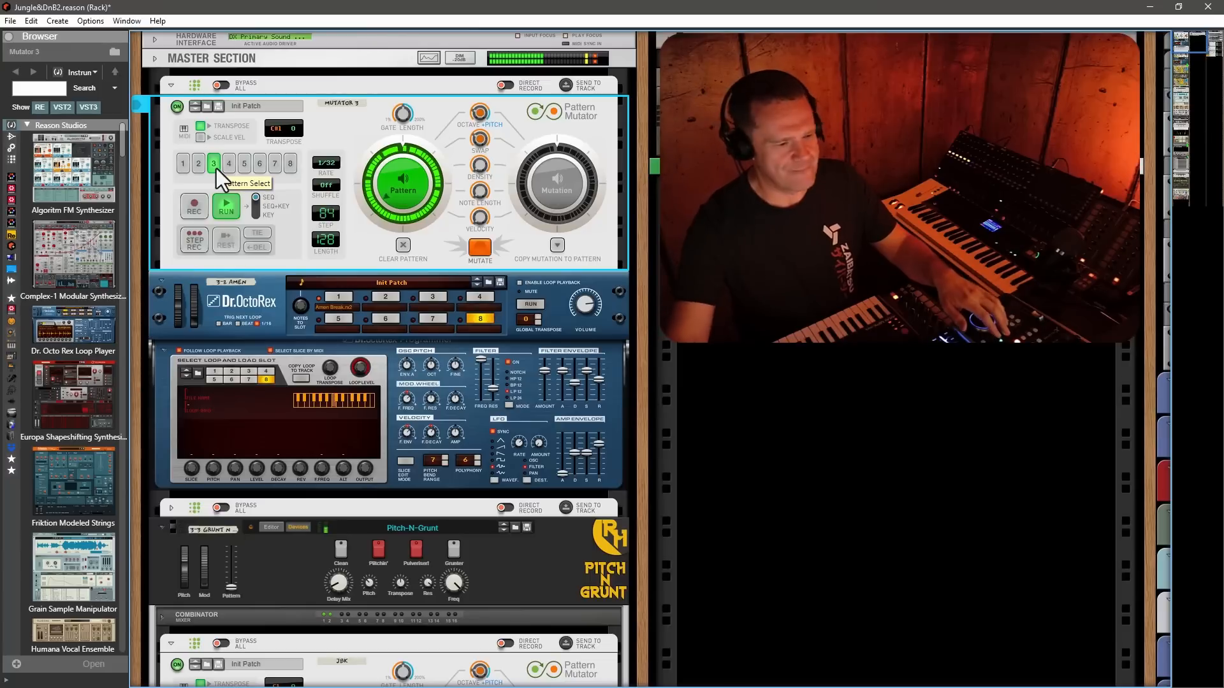
- Switch the running Mutator 3 to pattern 4 and then to pattern 2
{"action": "left_click", "coordinate": [227, 167]}
{"action": "left_click", "coordinate": [199, 166]}
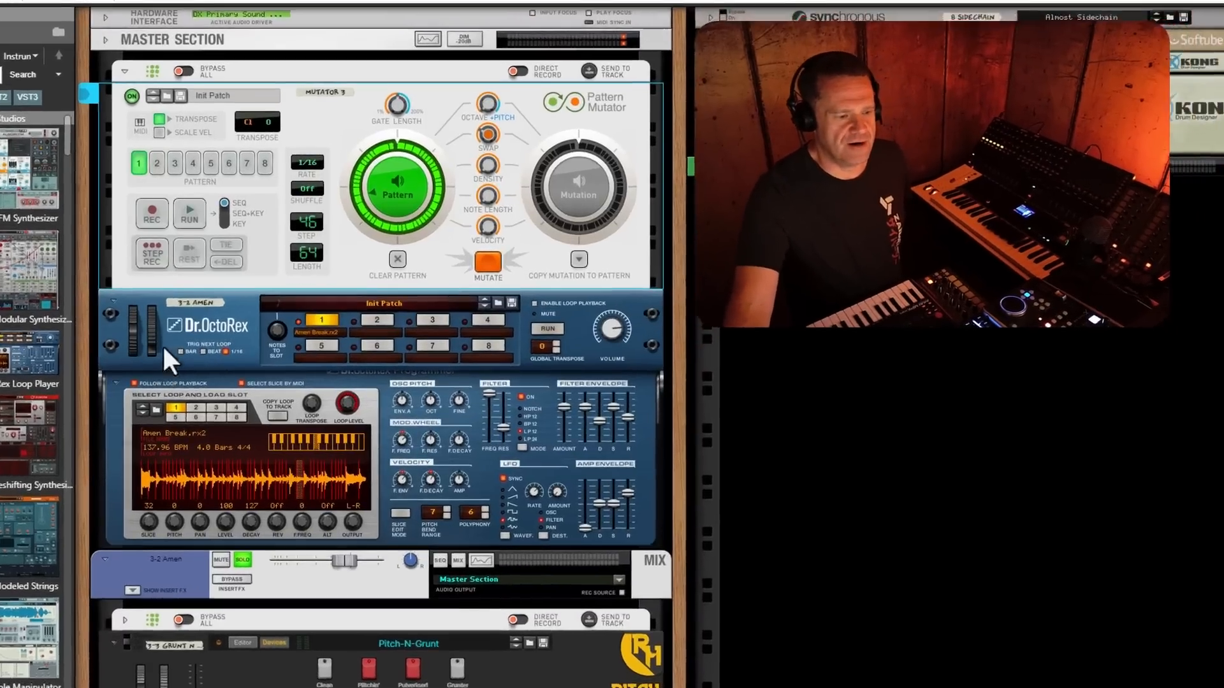
- Play and stop pattern 1 of Mutator 3 to audition it driving the Amen Break loop in Dr. OctoRex
{"action": "left_click", "coordinate": [250, 296]}
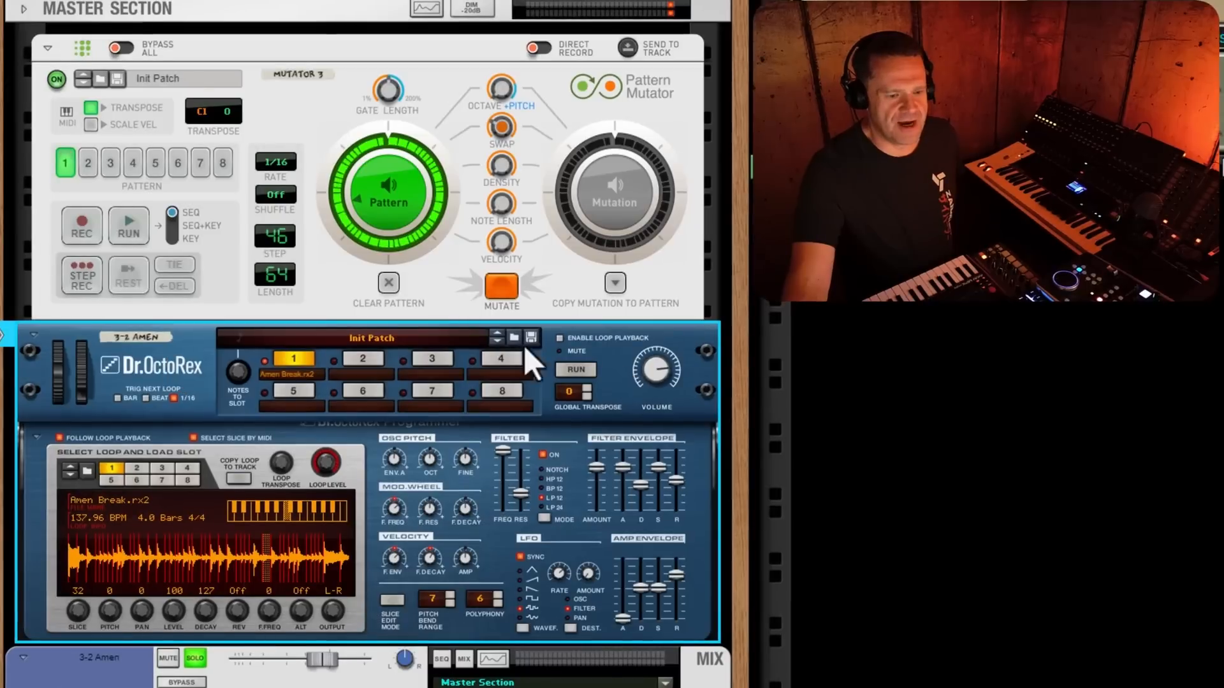
{"action": "left_click", "coordinate": [455, 128]}
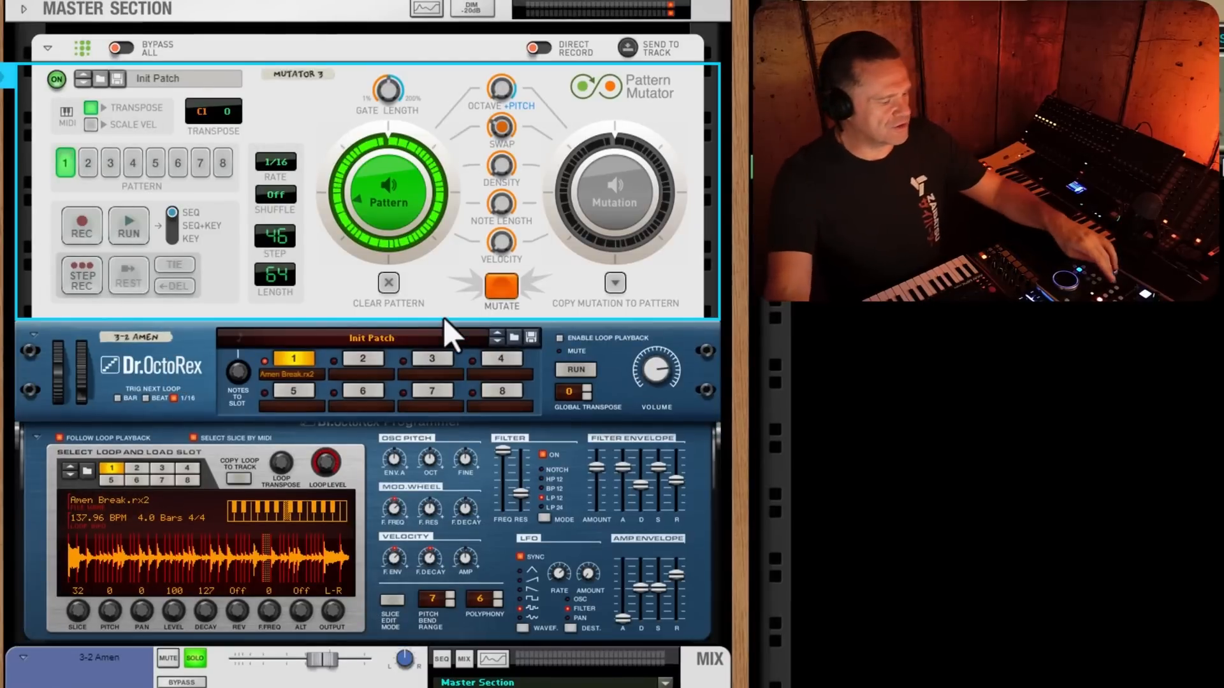
{"action": "key", "text": "space"}
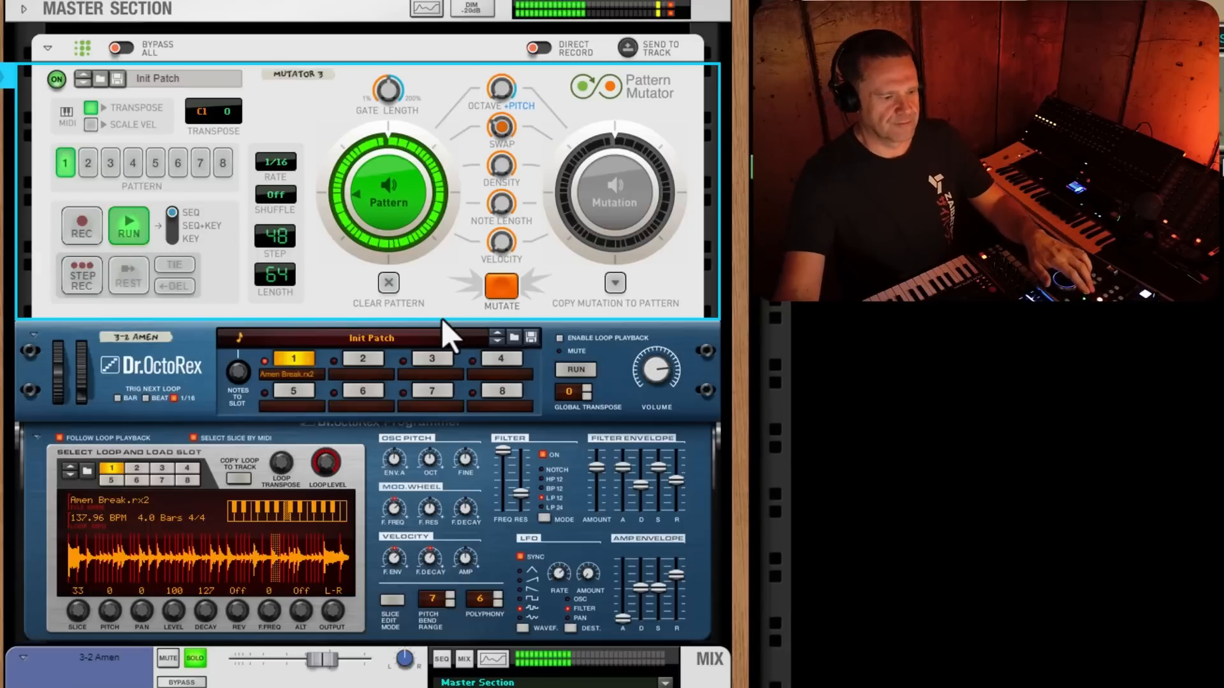
{"action": "key", "text": "space"}
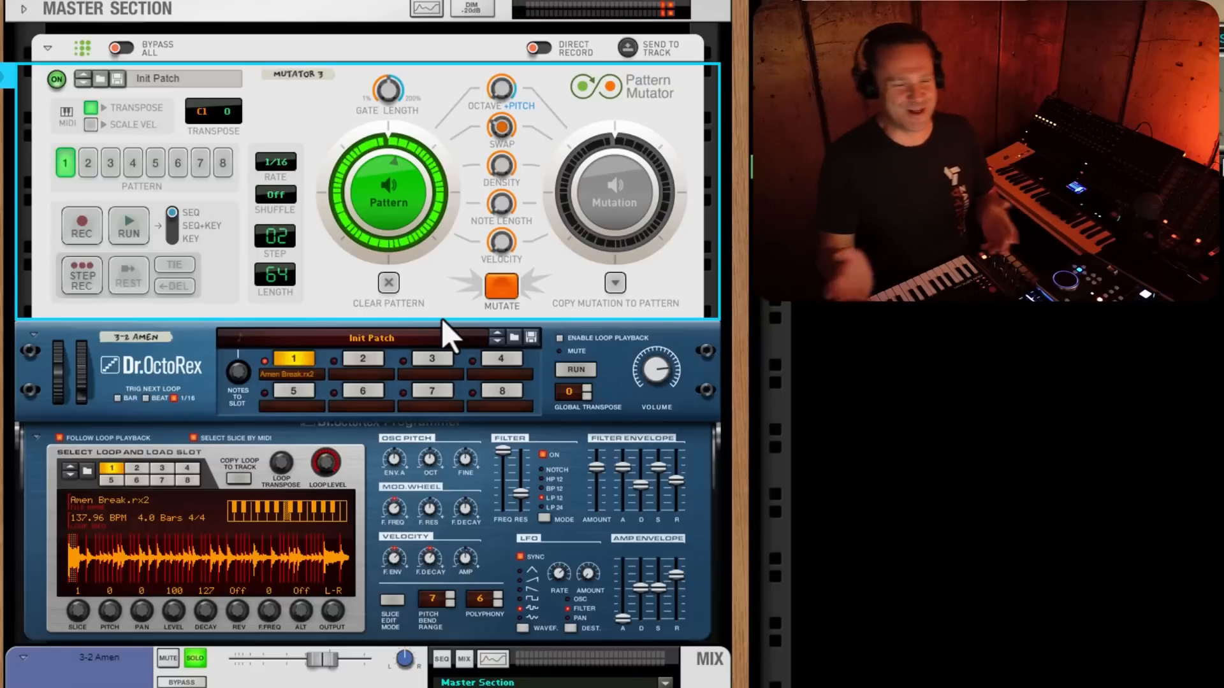
- Choose pattern 8 on Mutator 3, copy the Amen Break loop to the sequencer track and show the sequencer
{"action": "left_click", "coordinate": [127, 357]}
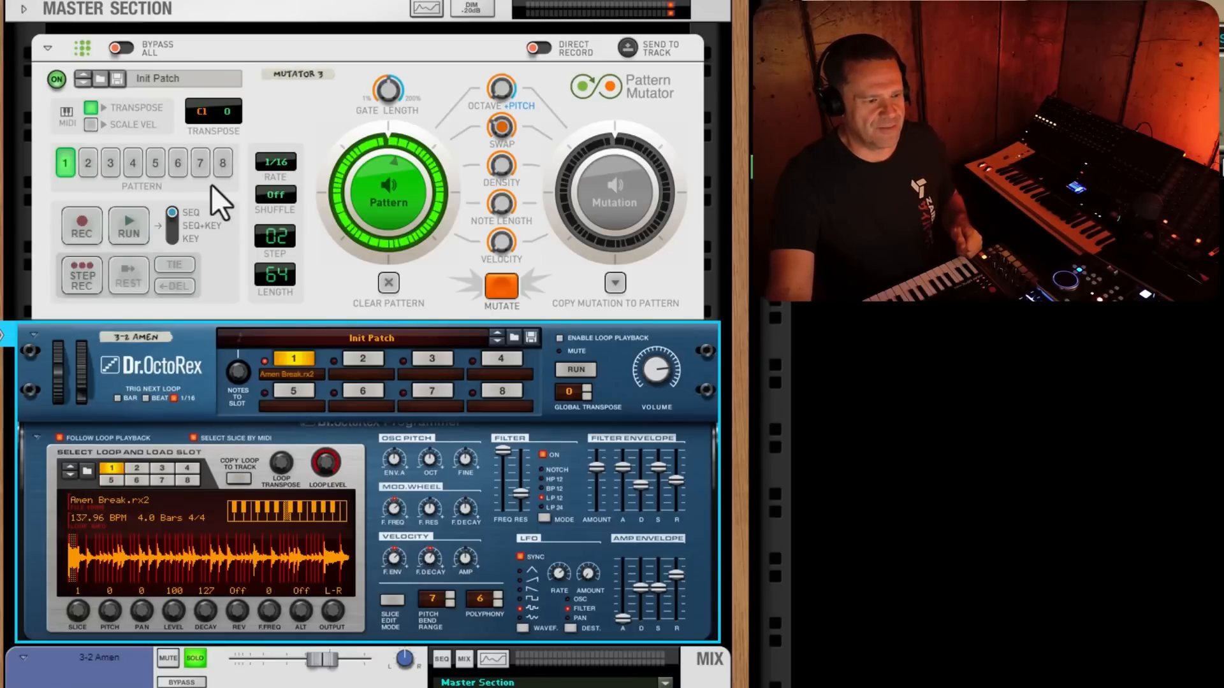
{"action": "left_click", "coordinate": [222, 165]}
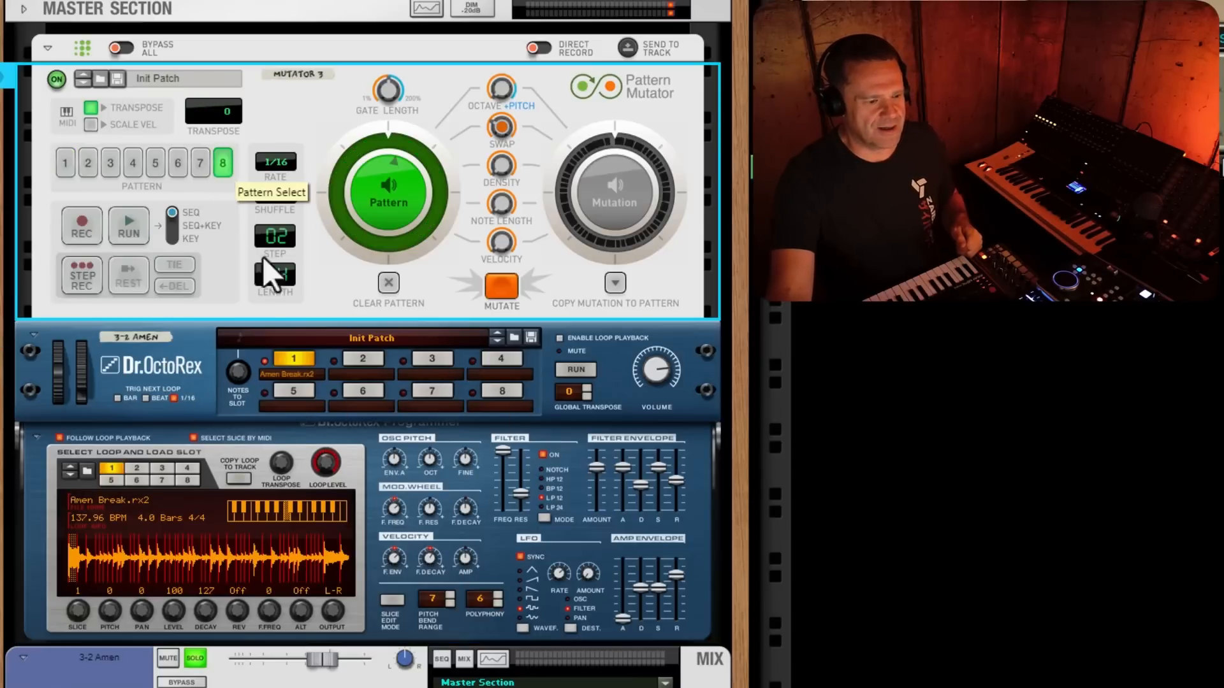
{"action": "left_click", "coordinate": [235, 476]}
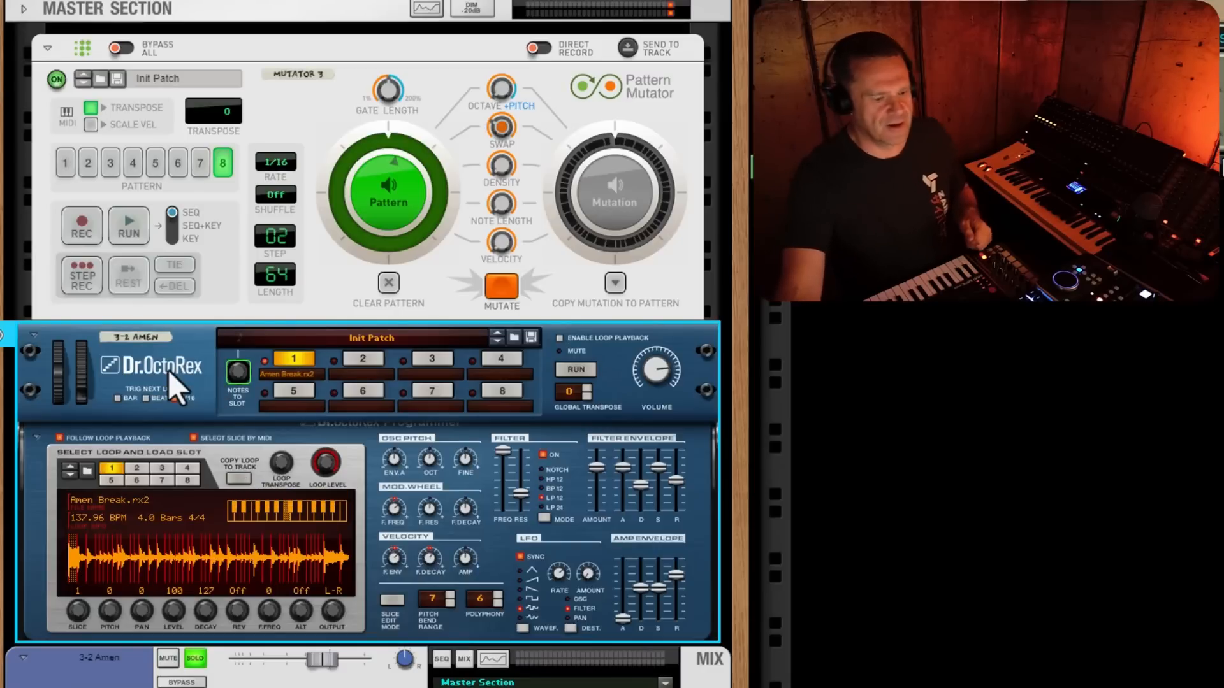
{"action": "key", "text": "F7"}
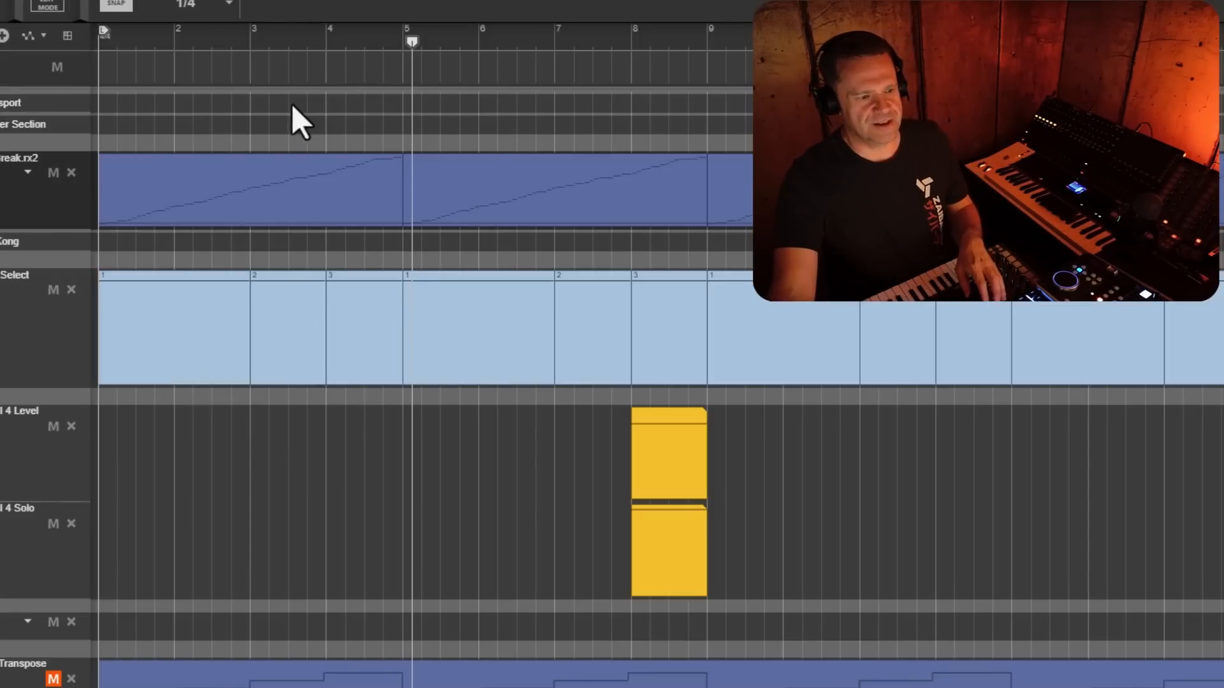
- Open the first Amen Break clip, move its Slice #15 note to Slice #16 and its Slice #19 note to Slice #21, both earlier
{"action": "double_click", "coordinate": [210, 199]}
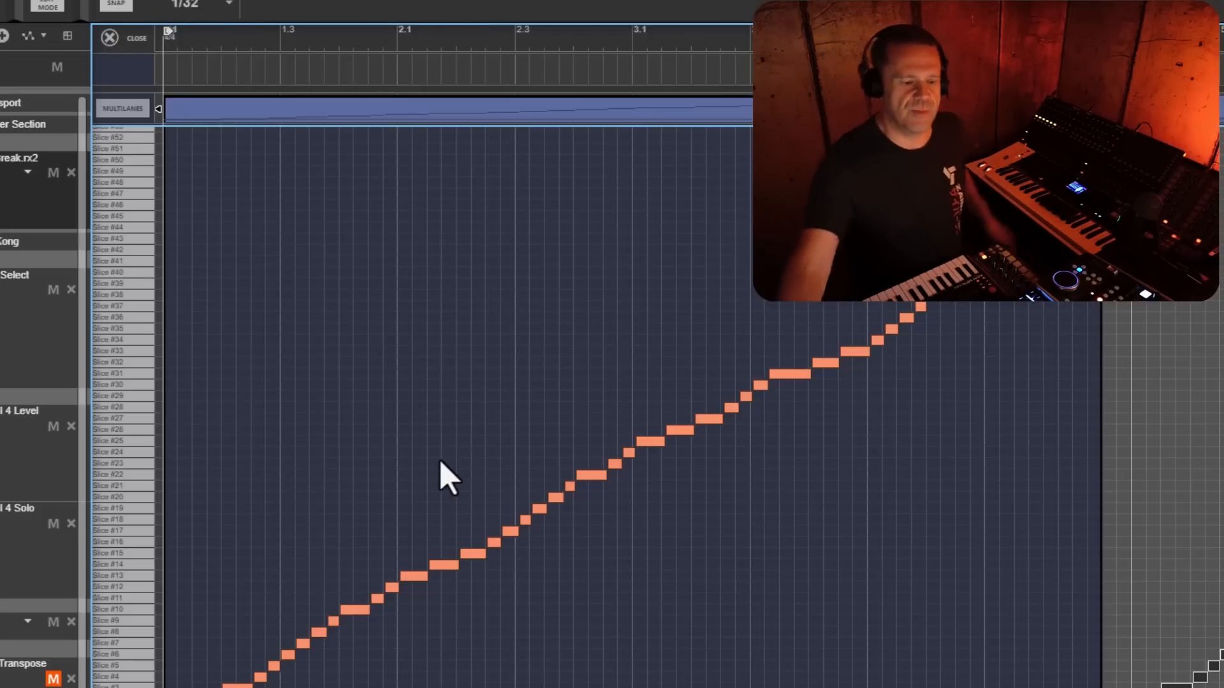
{"action": "mouse_move", "coordinate": [353, 608]}
{"action": "left_mouse_down"}
{"action": "mouse_move", "coordinate": [347, 584]}
{"action": "mouse_move", "coordinate": [327, 600]}
{"action": "mouse_move", "coordinate": [346, 593]}
{"action": "mouse_move", "coordinate": [353, 609]}
{"action": "left_mouse_up"}
{"action": "mouse_move", "coordinate": [472, 554]}
{"action": "left_mouse_down"}
{"action": "mouse_move", "coordinate": [464, 538]}
{"action": "mouse_move", "coordinate": [454, 544]}
{"action": "left_mouse_up"}
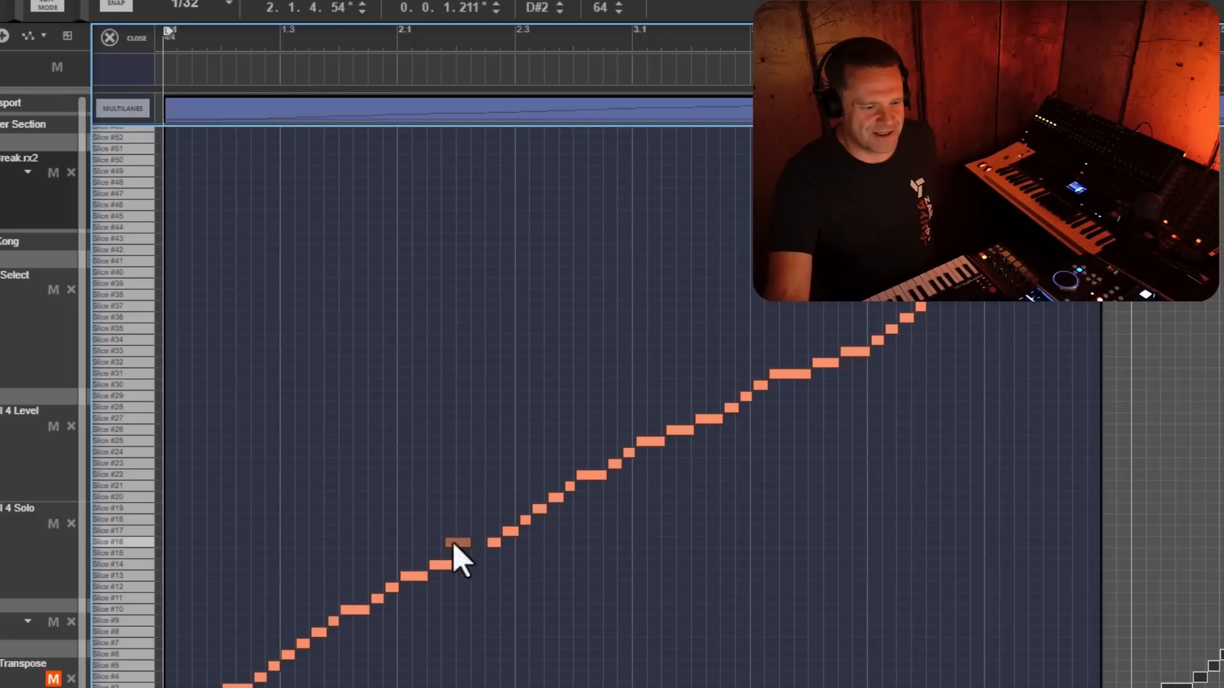
{"action": "left_click_drag", "start_coordinate": [525, 520], "coordinate": [482, 488]}
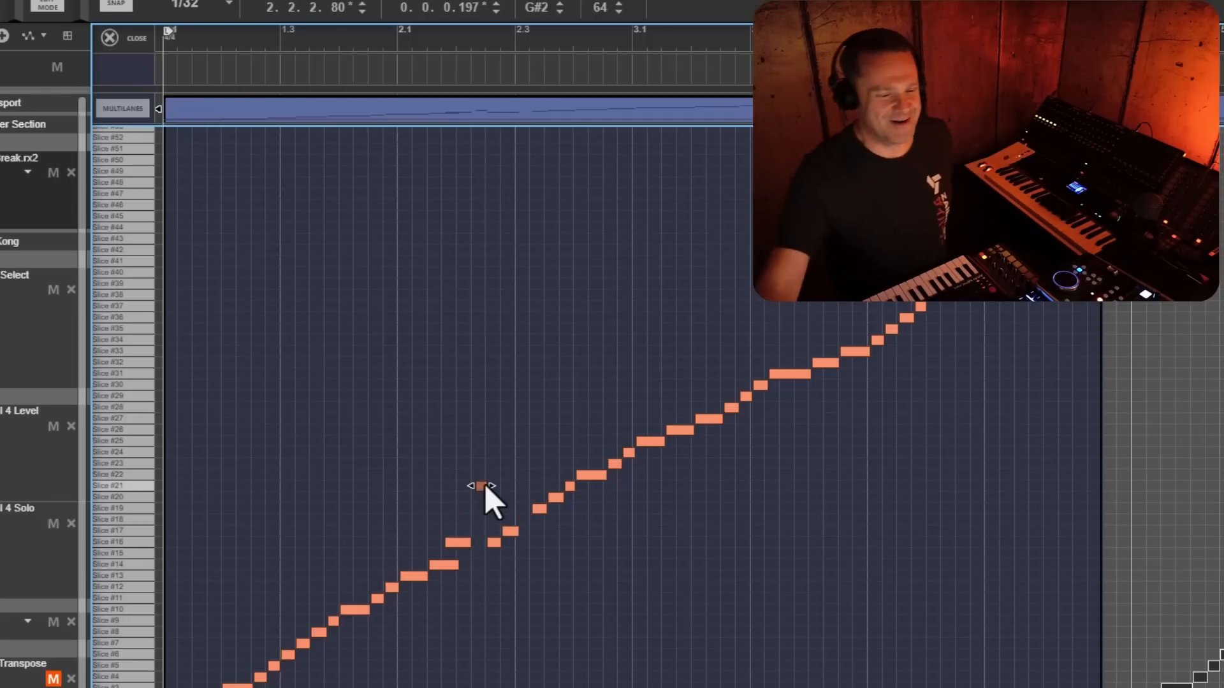
{"action": "left_click", "coordinate": [118, 38]}
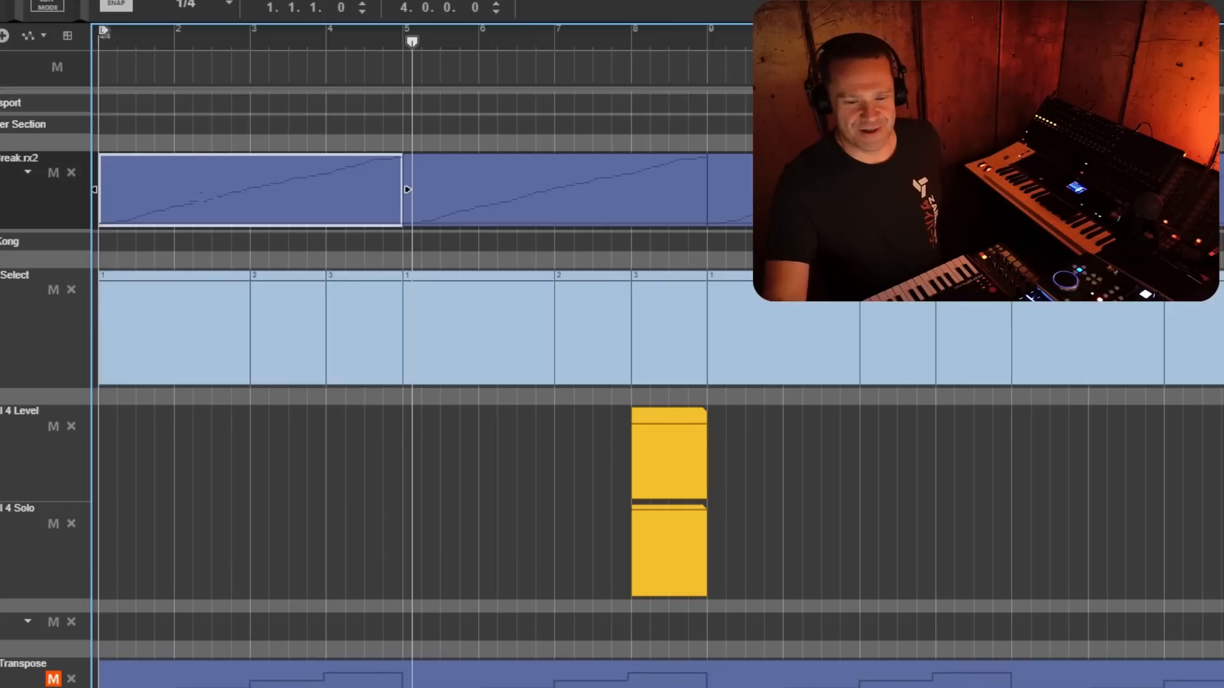
- Delete all the clips on the Amen Break track and return the song position to the start
{"action": "left_click", "coordinate": [255, 181]}
{"action": "key", "text": "ctrl+a"}
{"action": "key", "text": "Delete"}
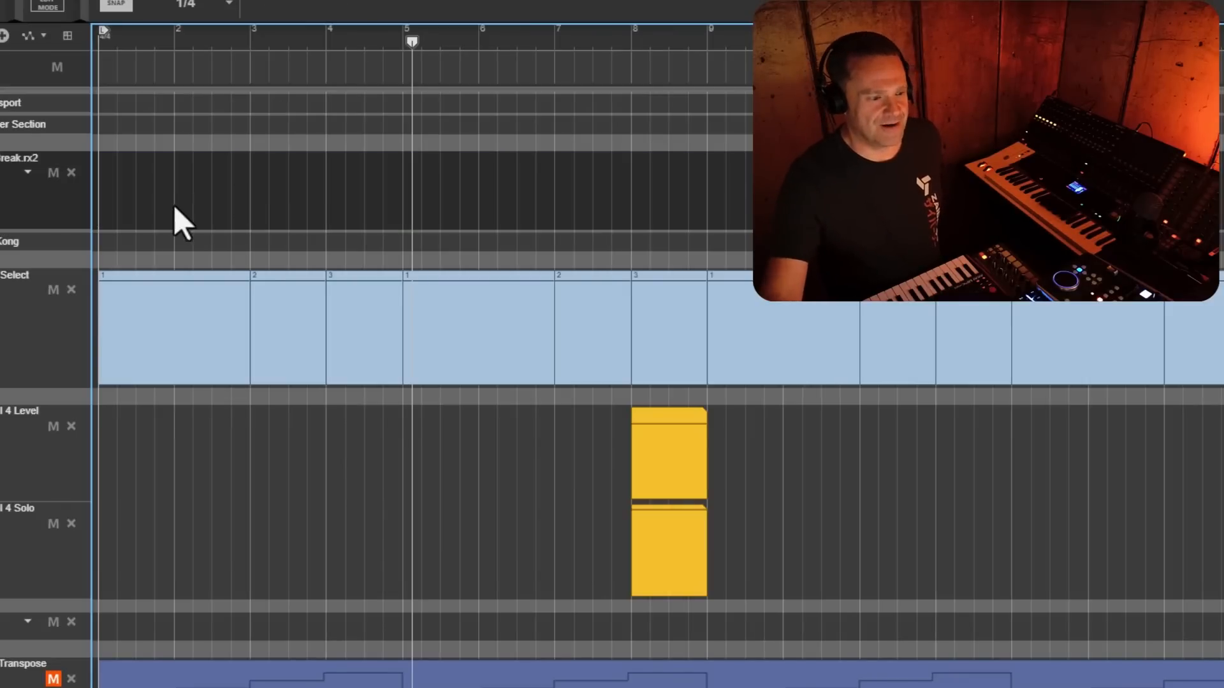
{"action": "key", "text": "shift+Return"}
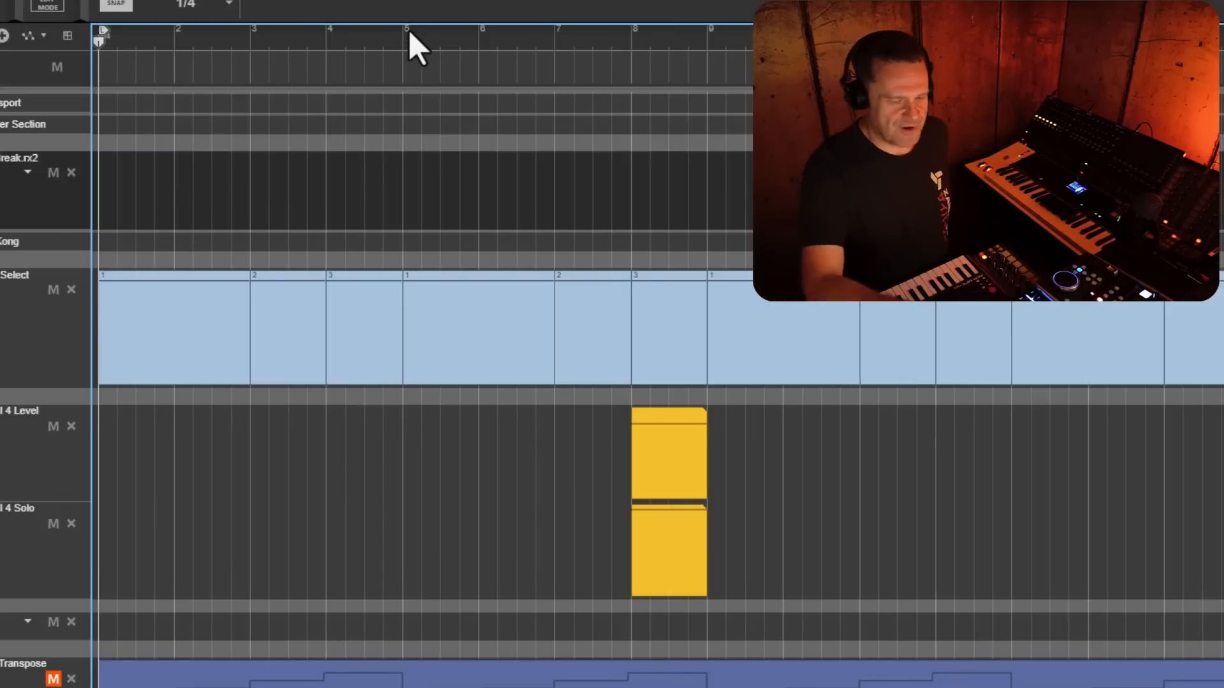
- Return to the rack, record Amen Break slices into pattern 8 of Mutator 3 and switch pattern recording off
{"action": "key", "text": "F6"}
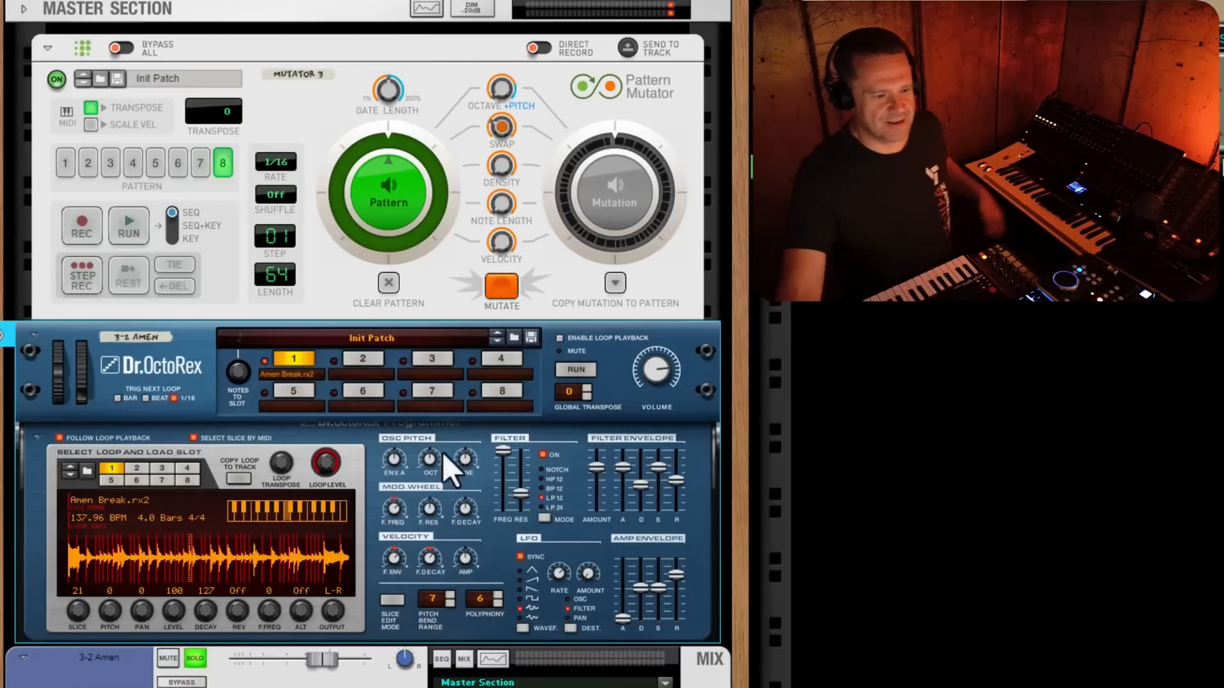
{"action": "left_click", "coordinate": [248, 479]}
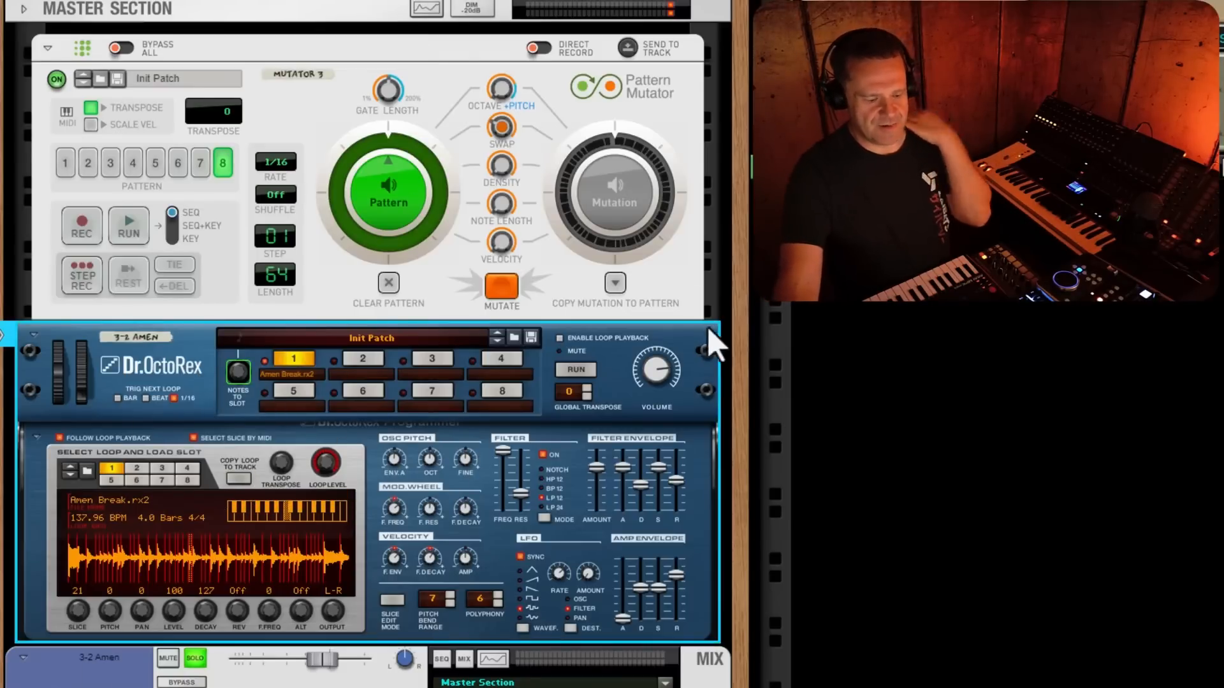
{"action": "left_click", "coordinate": [221, 170]}
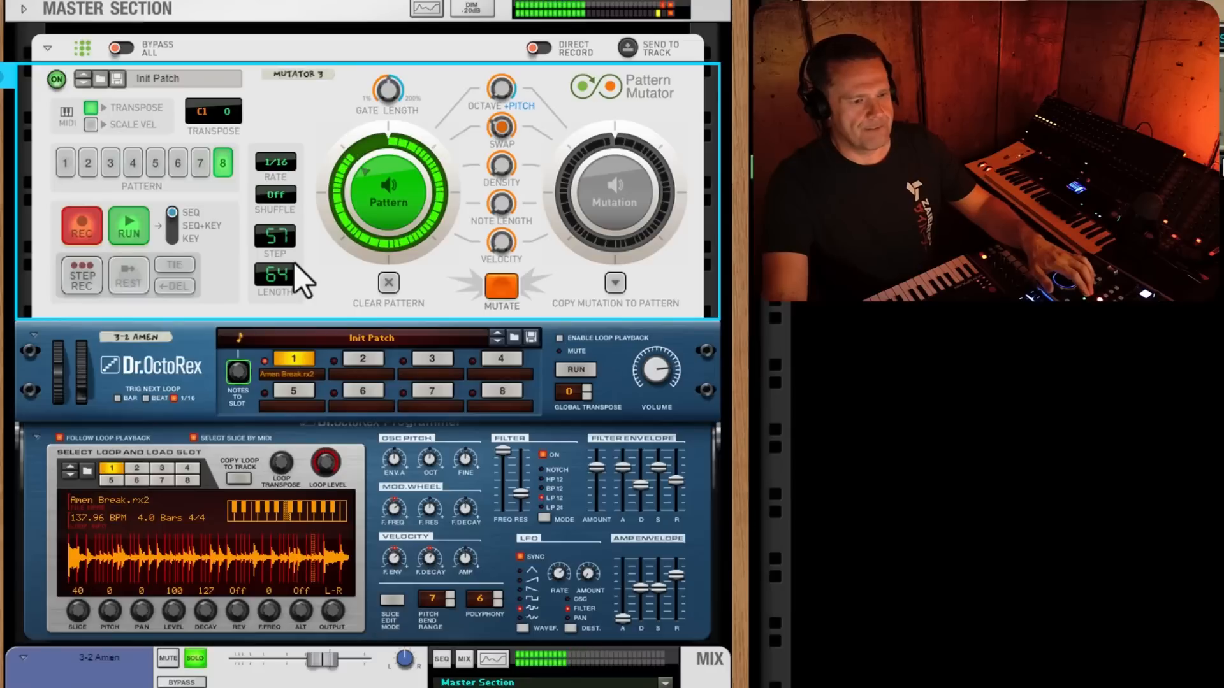
{"action": "key", "text": "space"}
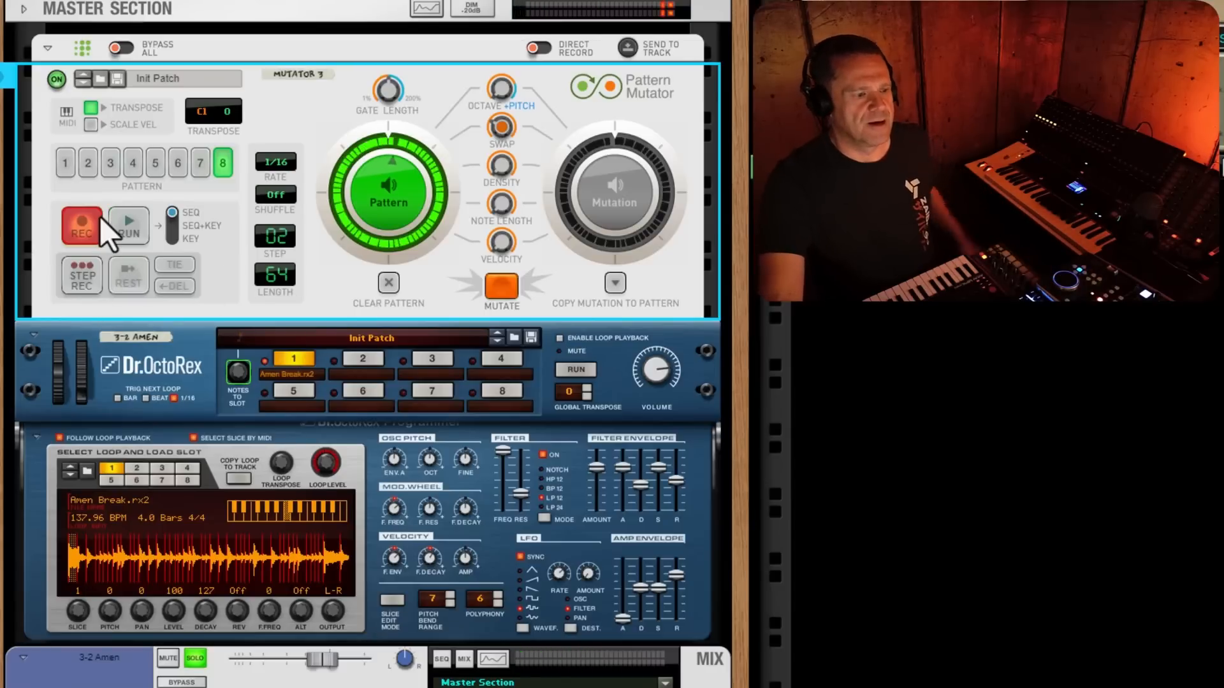
{"action": "left_click", "coordinate": [95, 222]}
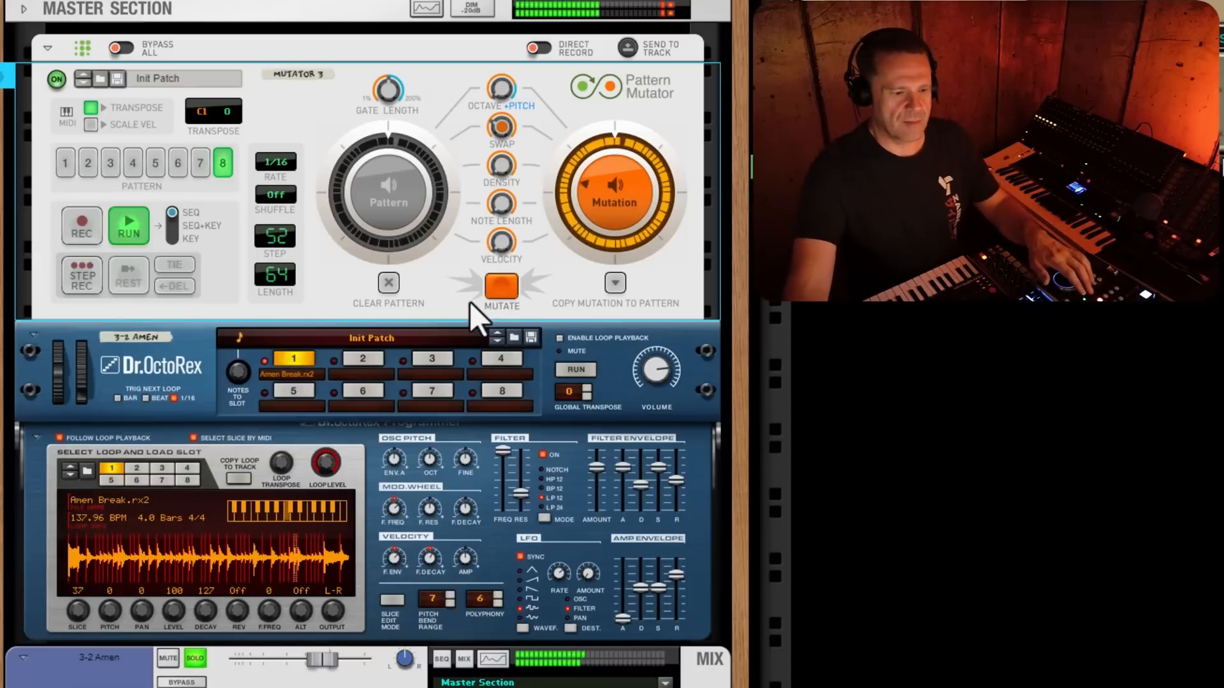
- Mutate pattern 8 and play back the mutation to audition the reshuffled Amen Break
{"action": "key", "text": "space"}
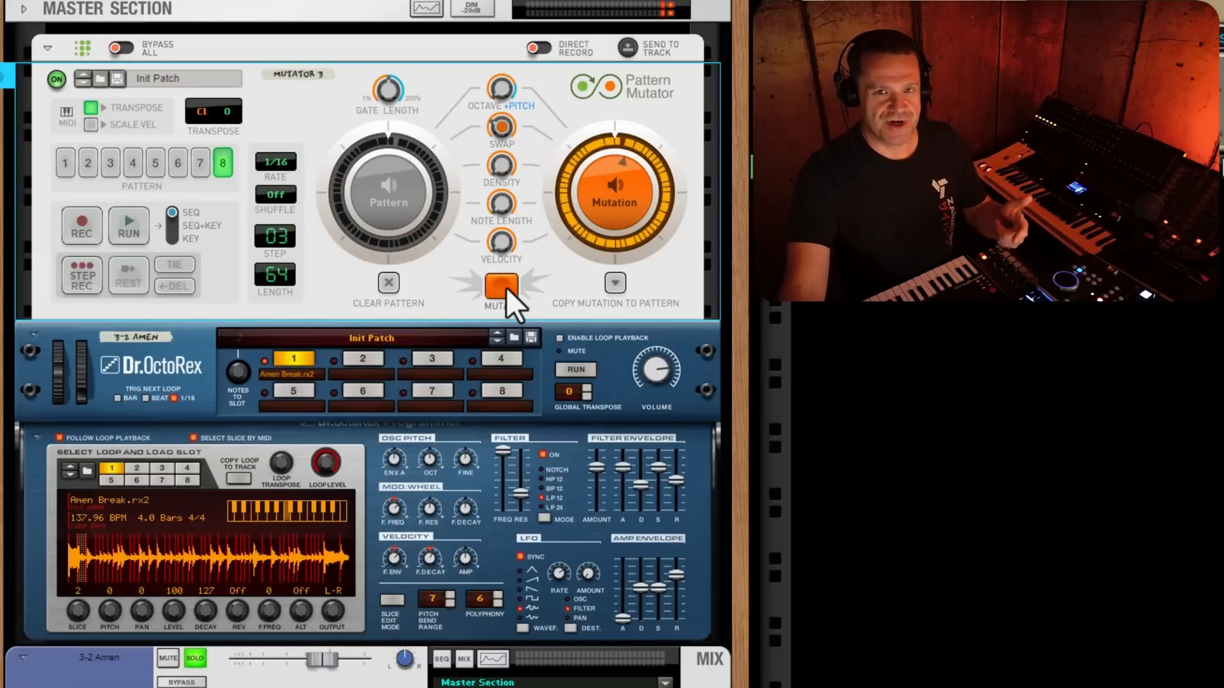
{"action": "left_click", "coordinate": [506, 288]}
{"action": "key", "text": "space"}
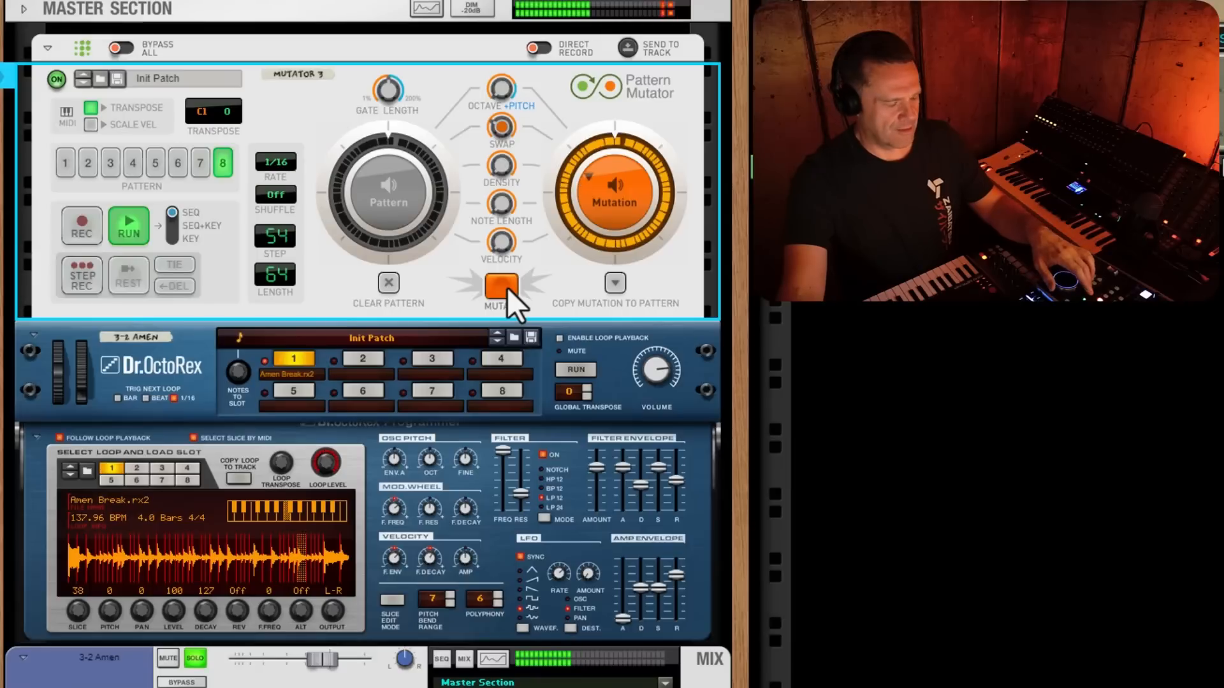
{"action": "key", "text": "space"}
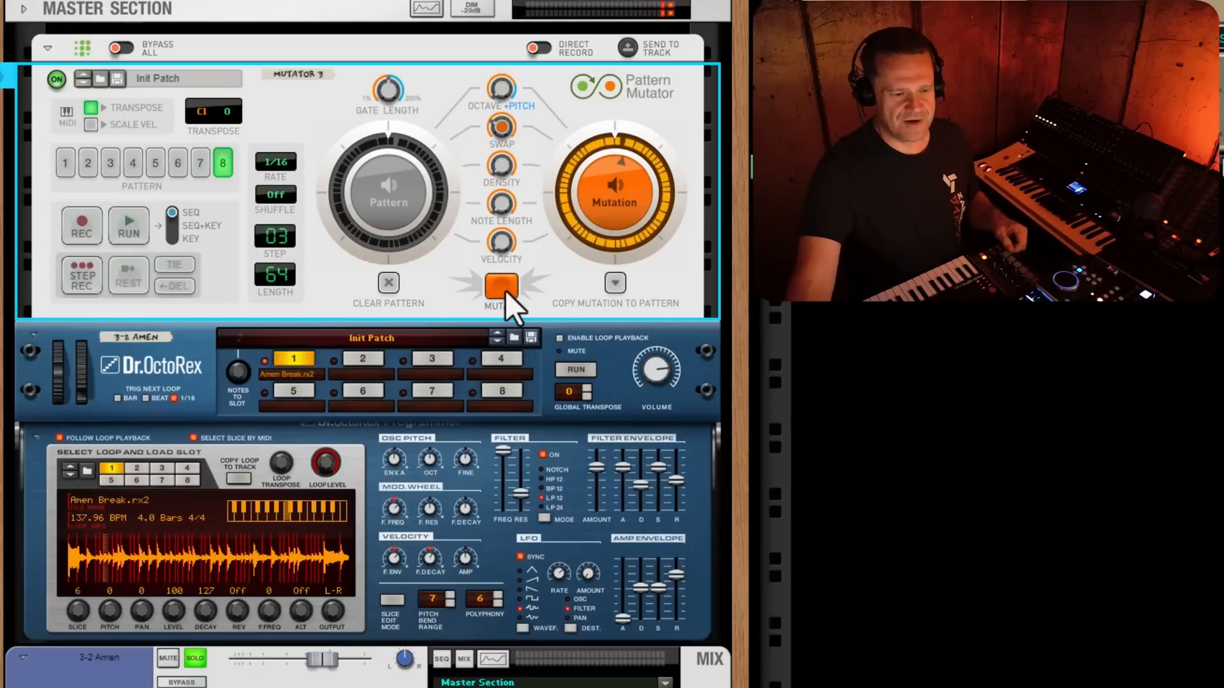
{"action": "key", "text": "space"}
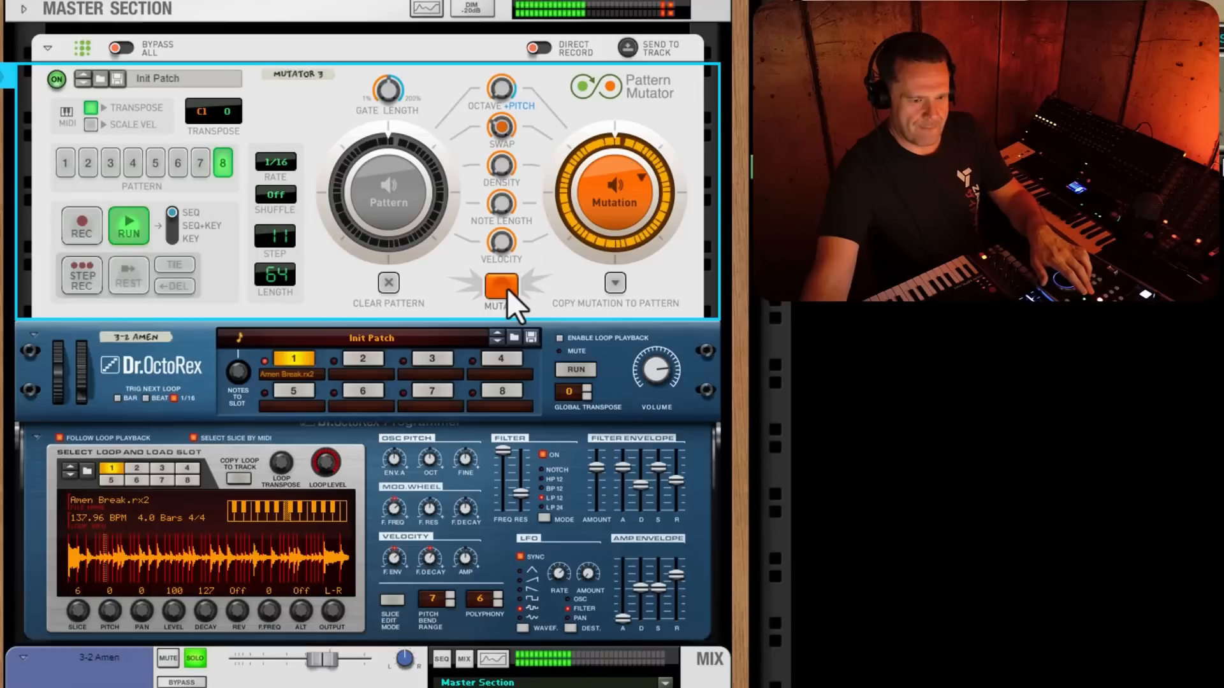
{"action": "key", "text": "space"}
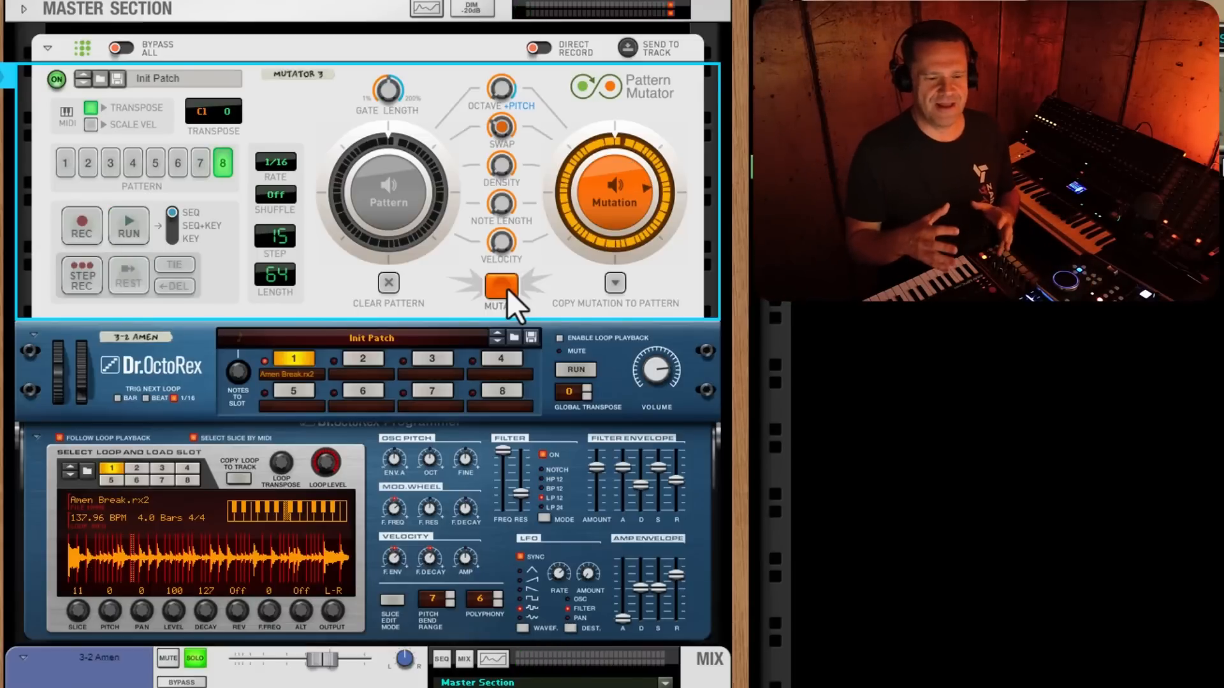
- Switch Mutator 3 back to its original pattern output and audition patterns 1, 3, 2 and 3 again in turn
{"action": "left_click", "coordinate": [407, 228]}
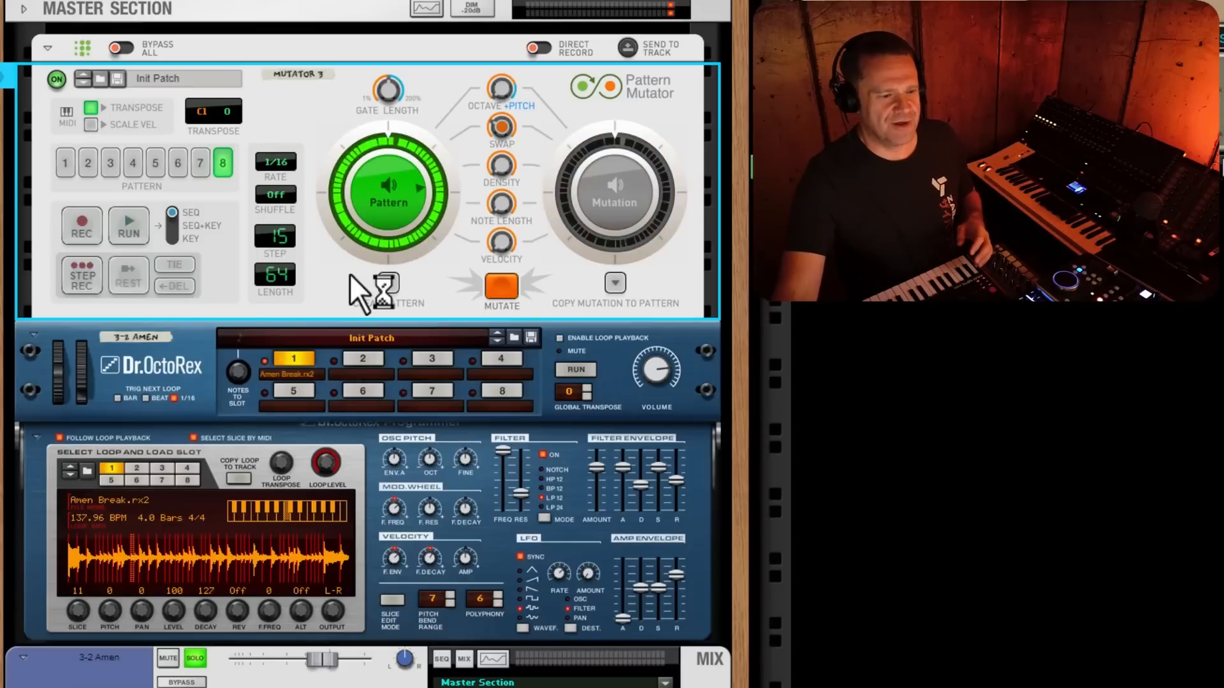
{"action": "left_click", "coordinate": [65, 165]}
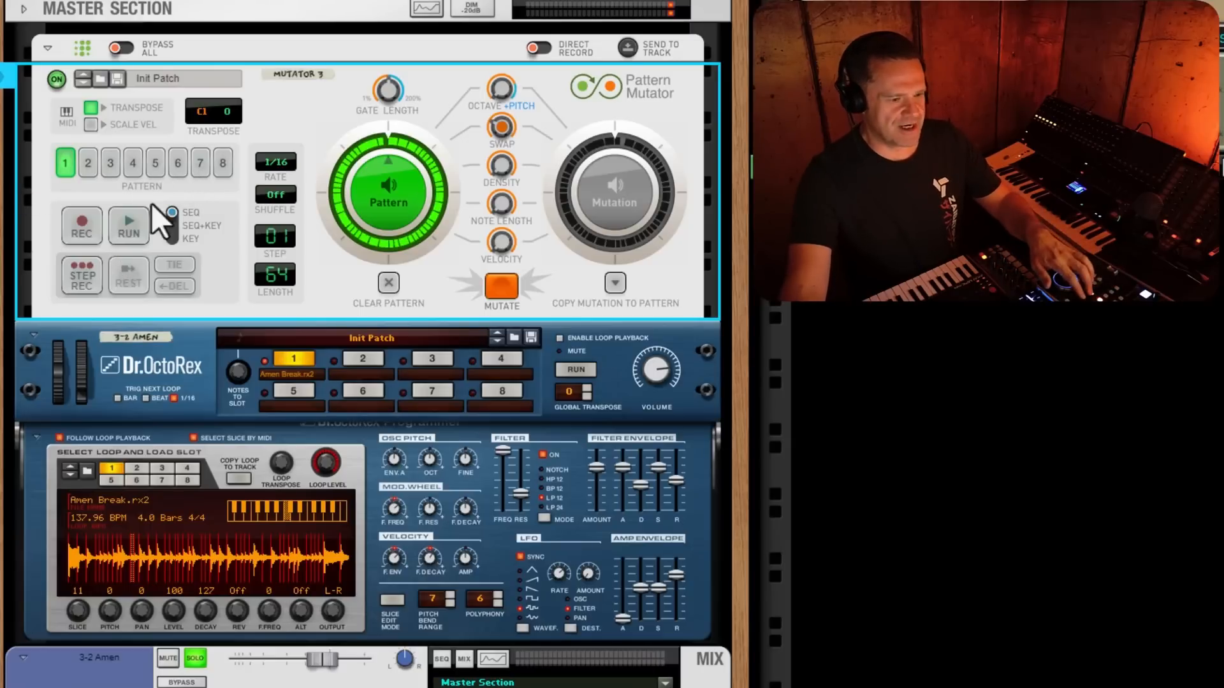
{"action": "key", "text": "space"}
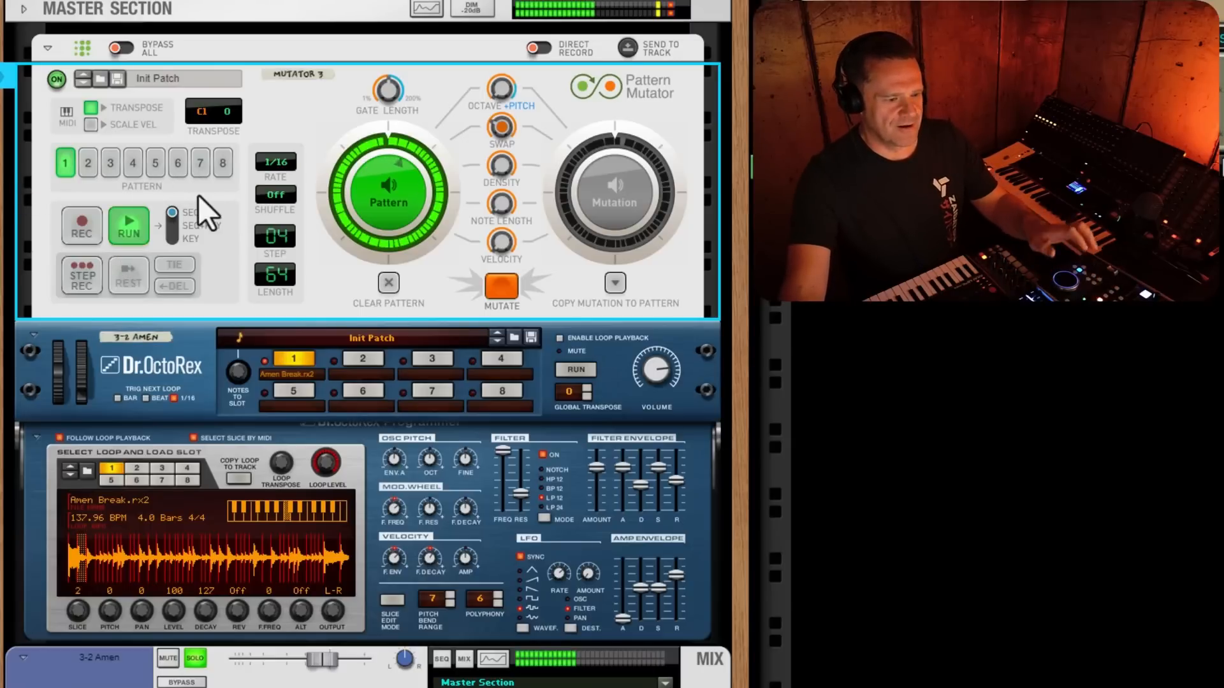
{"action": "left_click", "coordinate": [113, 166]}
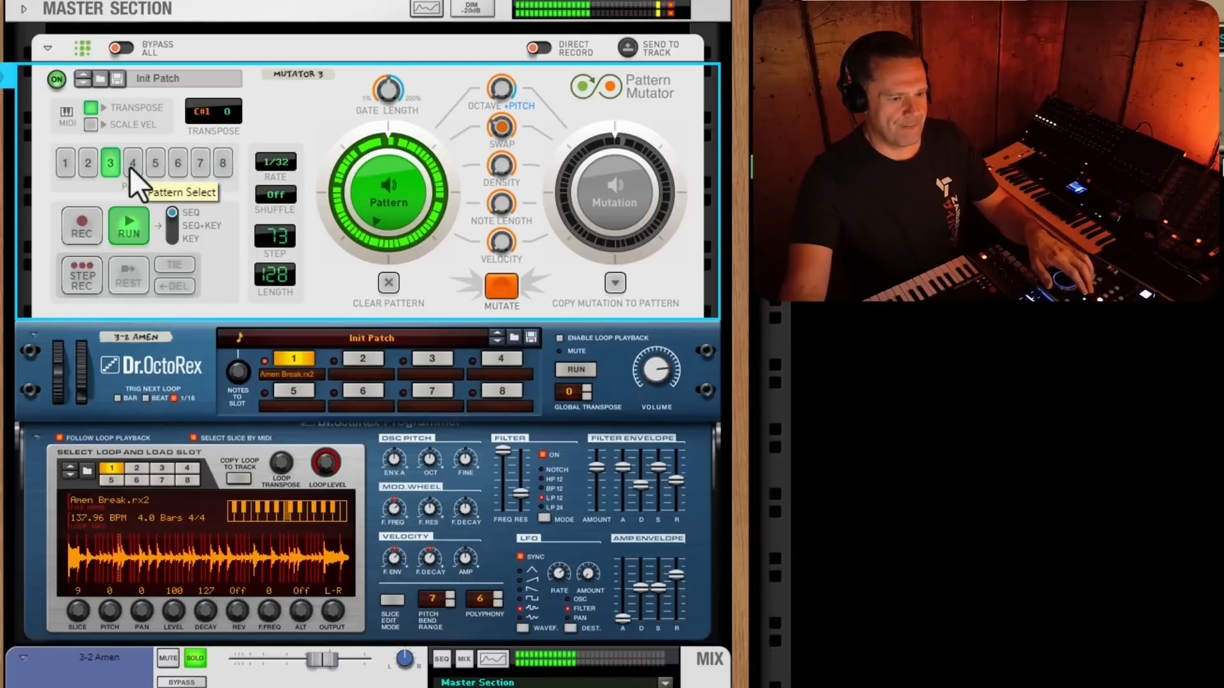
{"action": "left_click", "coordinate": [90, 171]}
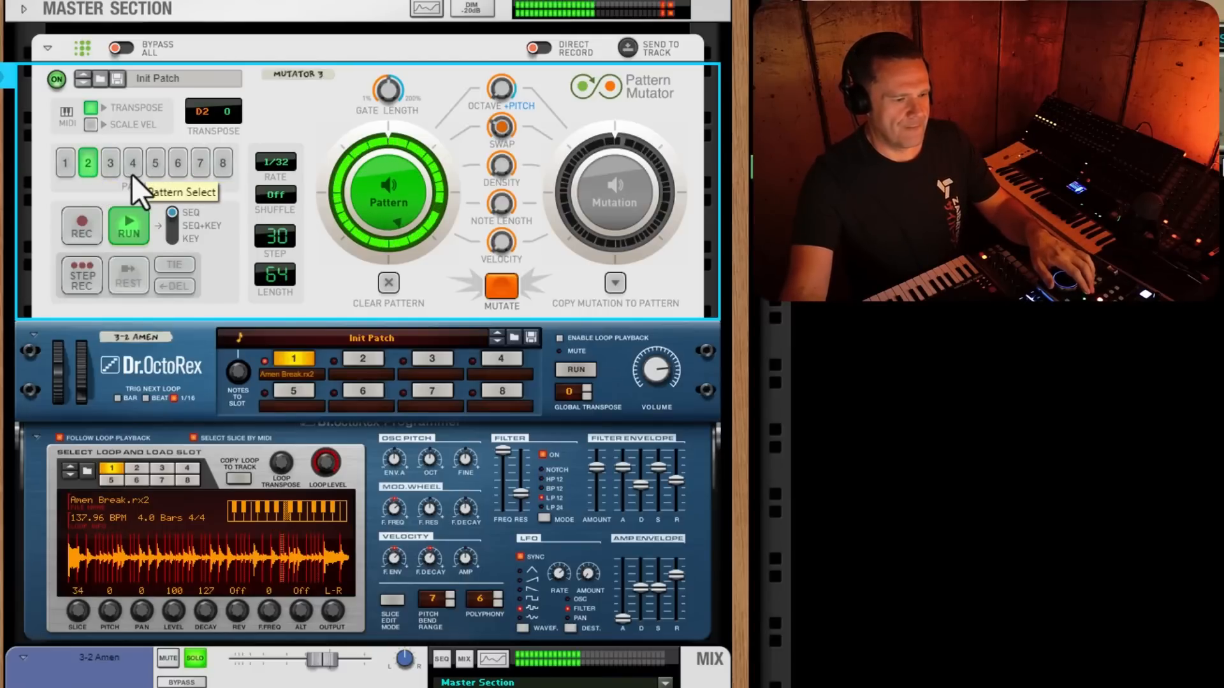
{"action": "left_click", "coordinate": [110, 172]}
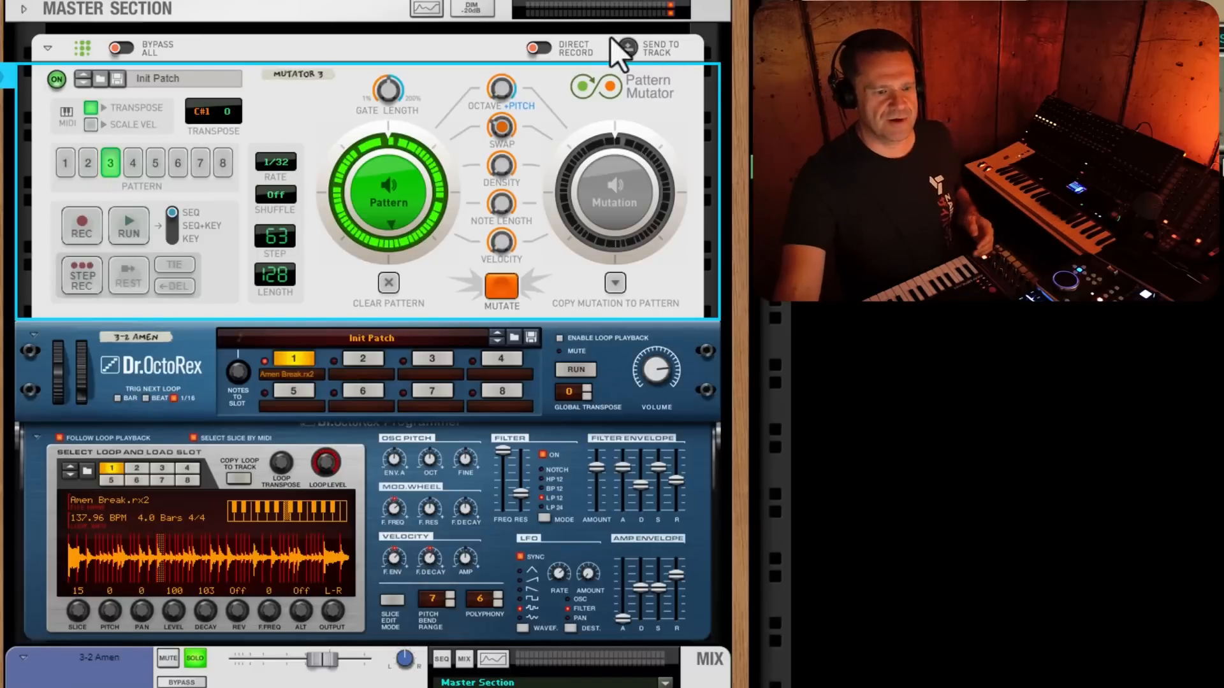
- Send the Mutator 3 output to the track, open the new note clip and examine its slice notes across the full clip
{"action": "left_click", "coordinate": [630, 48]}
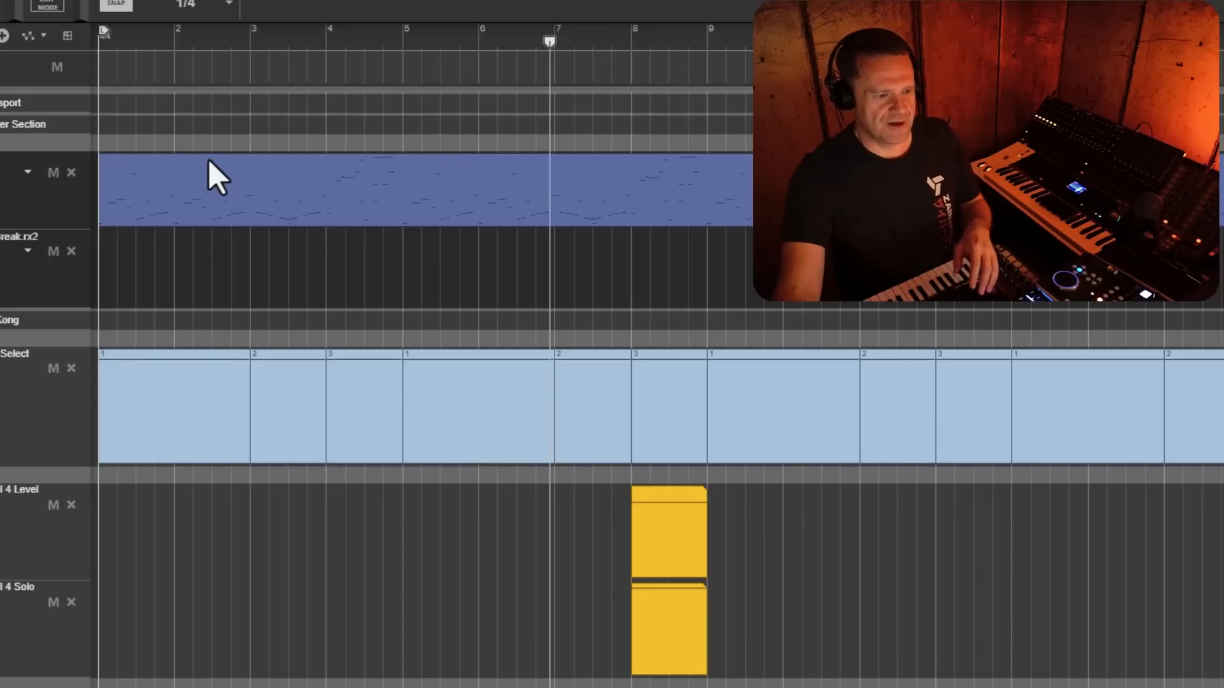
{"action": "double_click", "coordinate": [204, 189]}
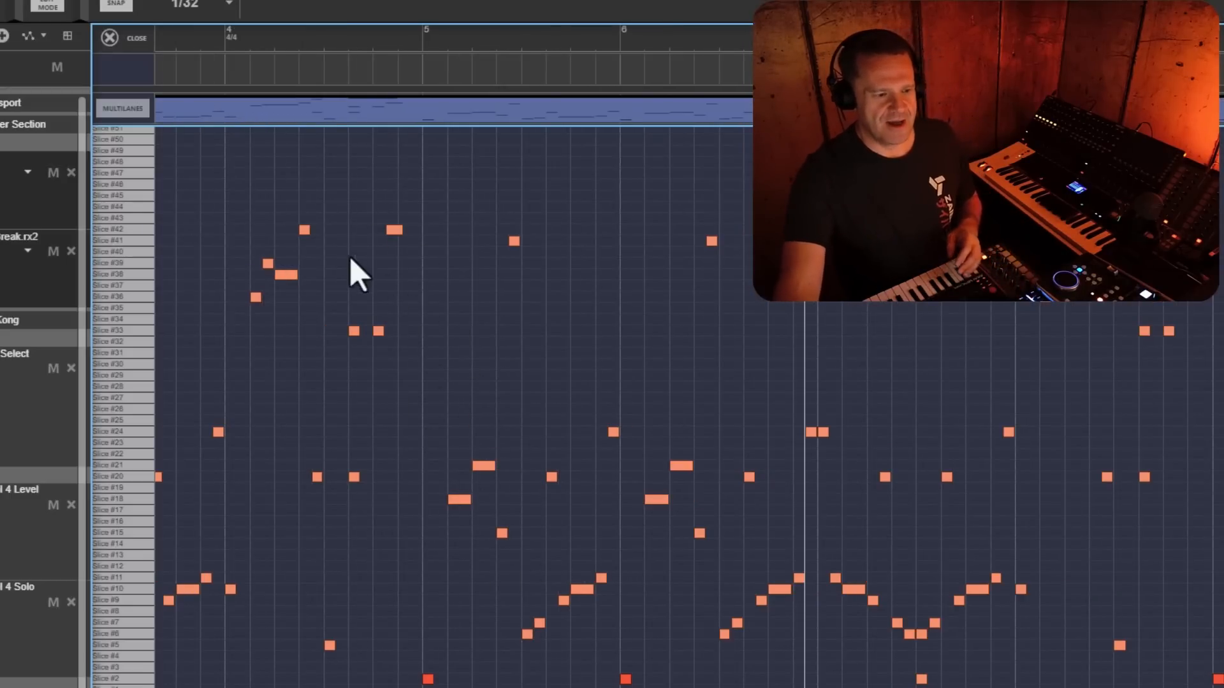
{"action": "left_click", "coordinate": [394, 231]}
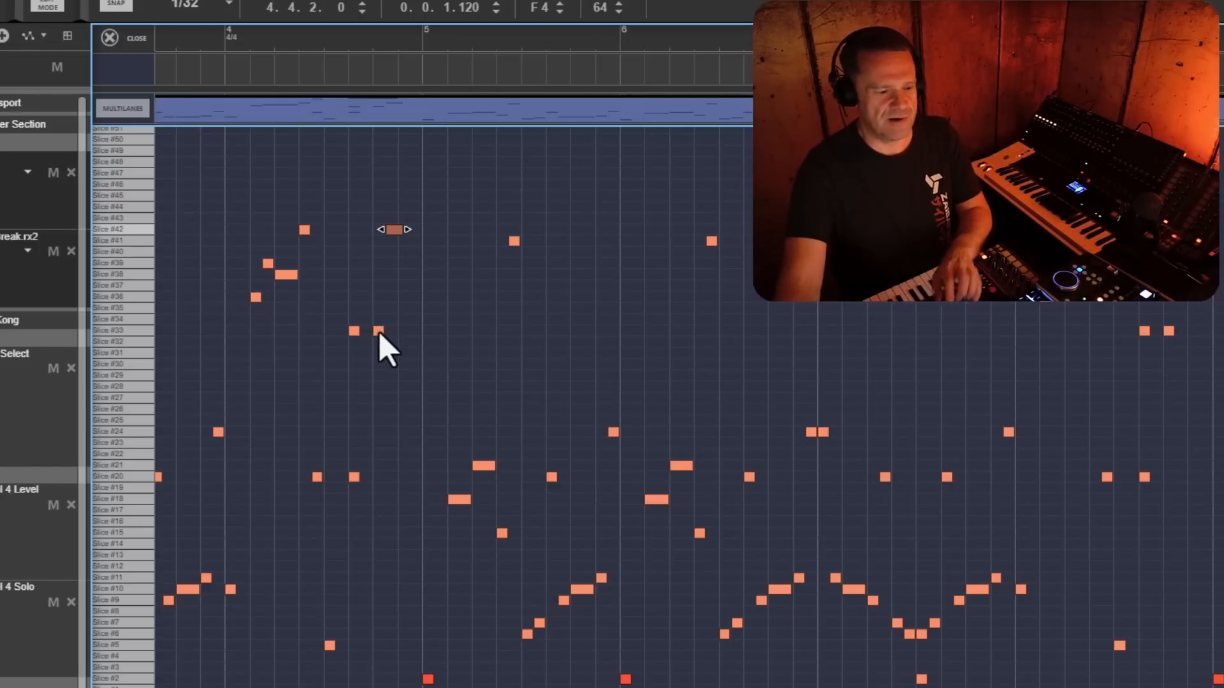
{"action": "key", "text": "space"}
{"action": "left_click", "coordinate": [345, 523]}
{"action": "key", "text": "z"}
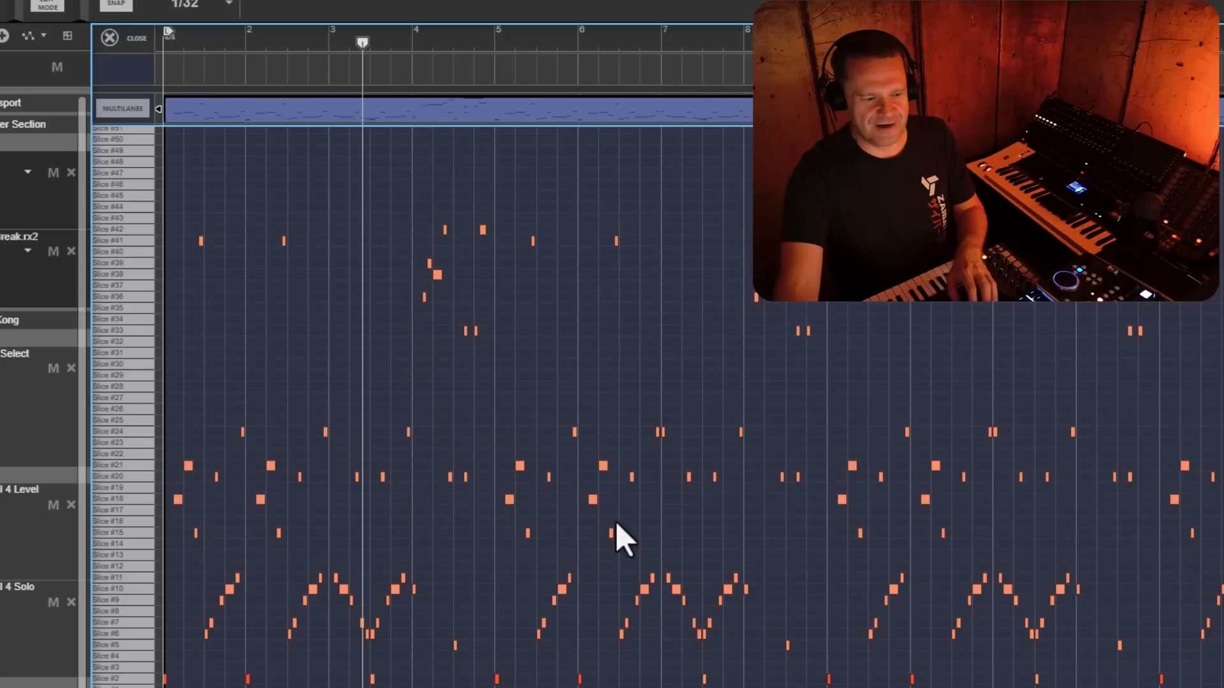
- Delete the extra Slice #24 note at bar 7 of the note clip
{"action": "left_click", "coordinate": [663, 432]}
{"action": "key", "text": "Delete"}
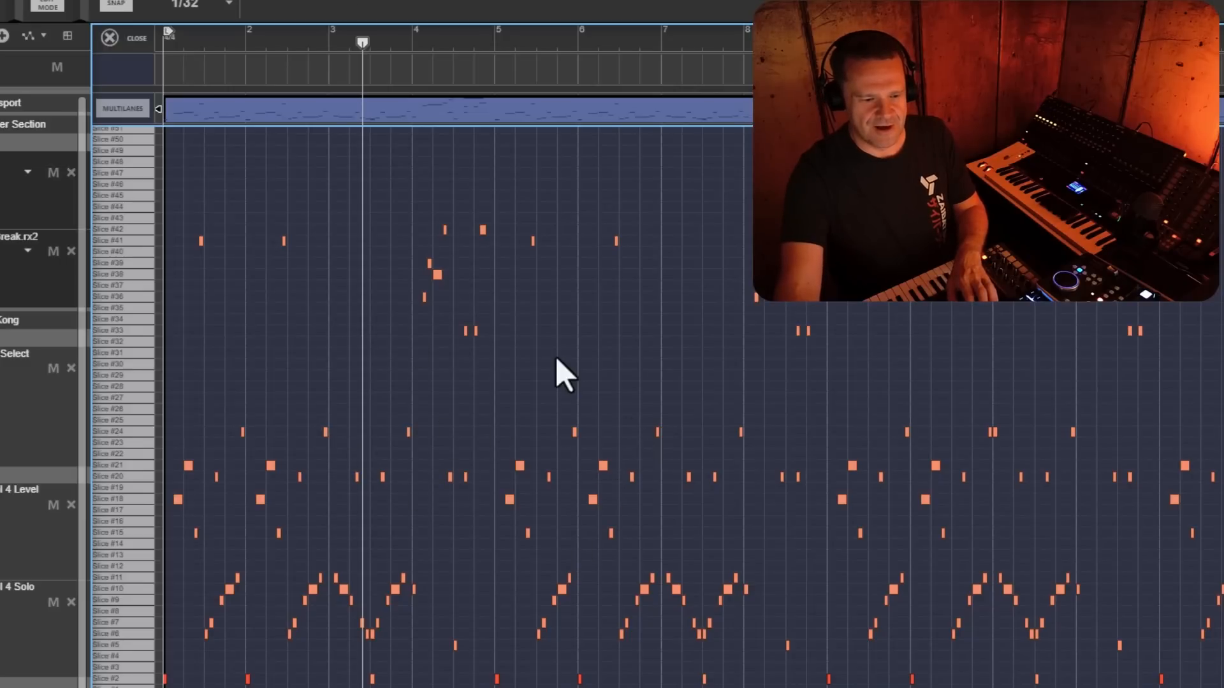
- Back in the rack, switch off Bypass All, clear pattern 8 of Mutator 3 and record new Amen Break slices into it
{"action": "key", "text": "F6"}
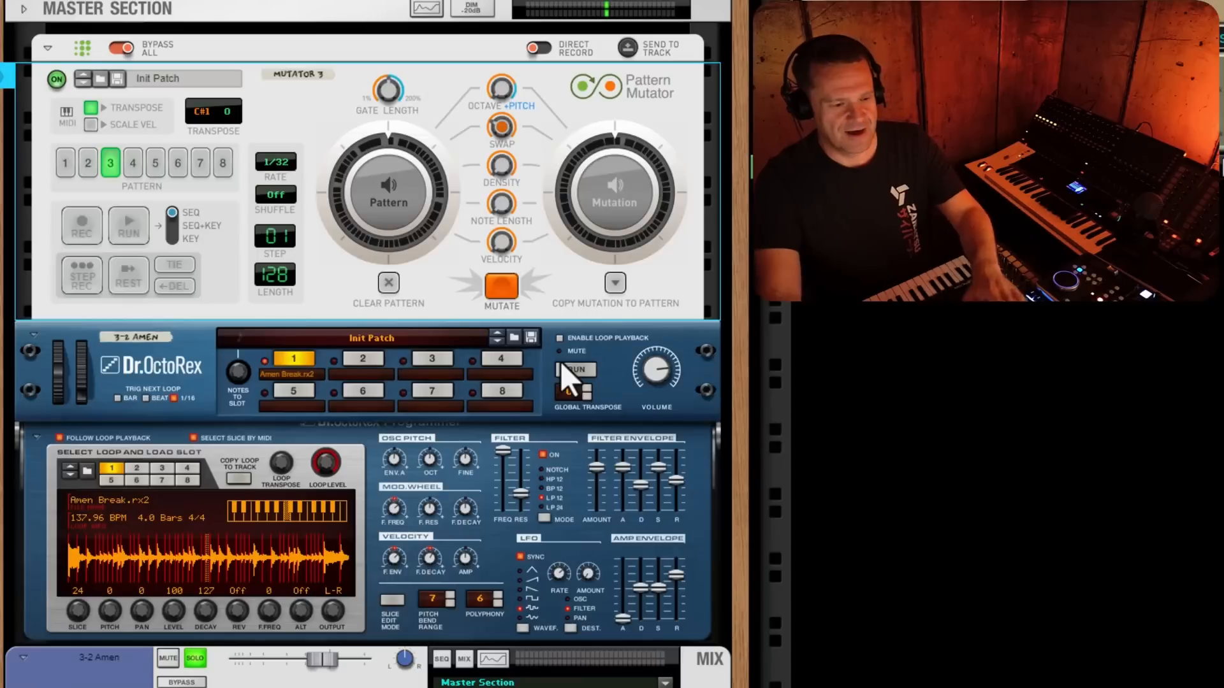
{"action": "left_click", "coordinate": [122, 48]}
{"action": "left_click", "coordinate": [195, 159]}
{"action": "left_click", "coordinate": [223, 163]}
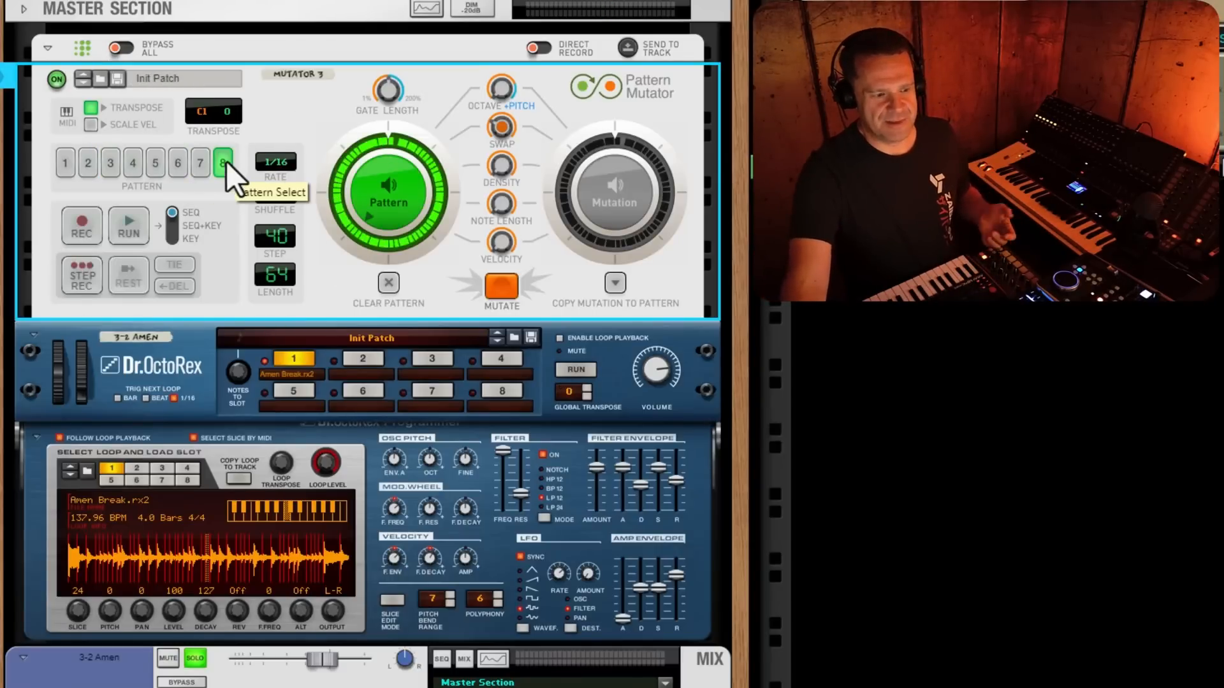
{"action": "left_click", "coordinate": [392, 287]}
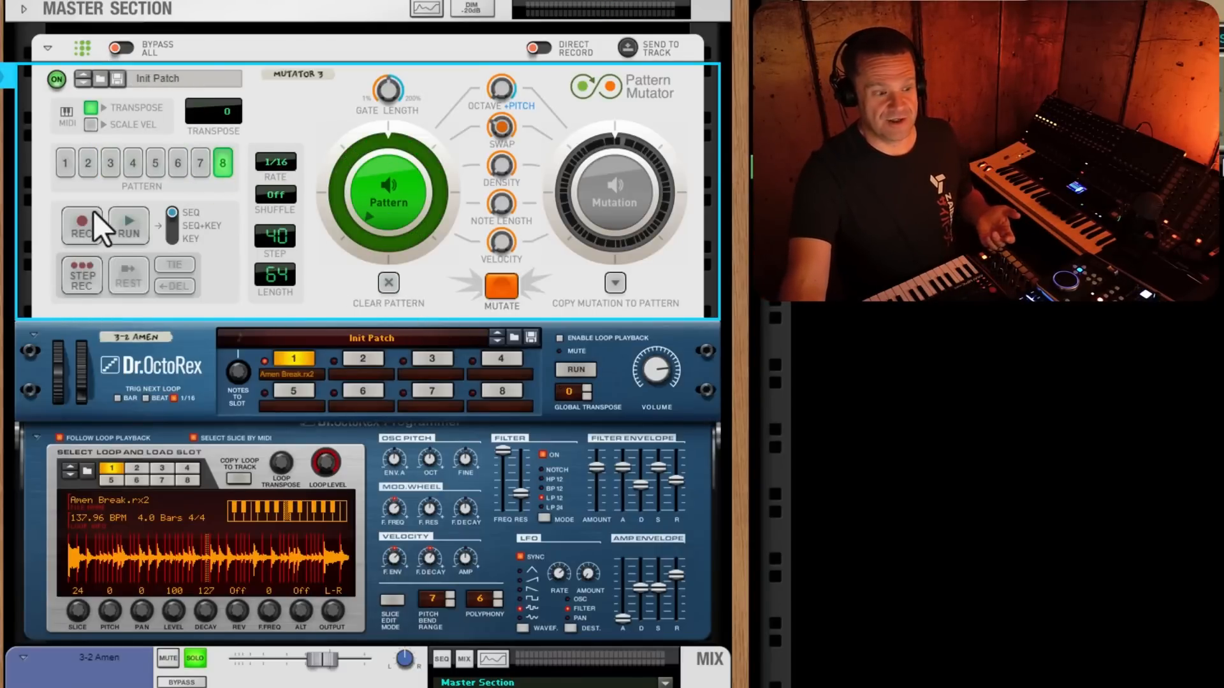
{"action": "left_click", "coordinate": [128, 228]}
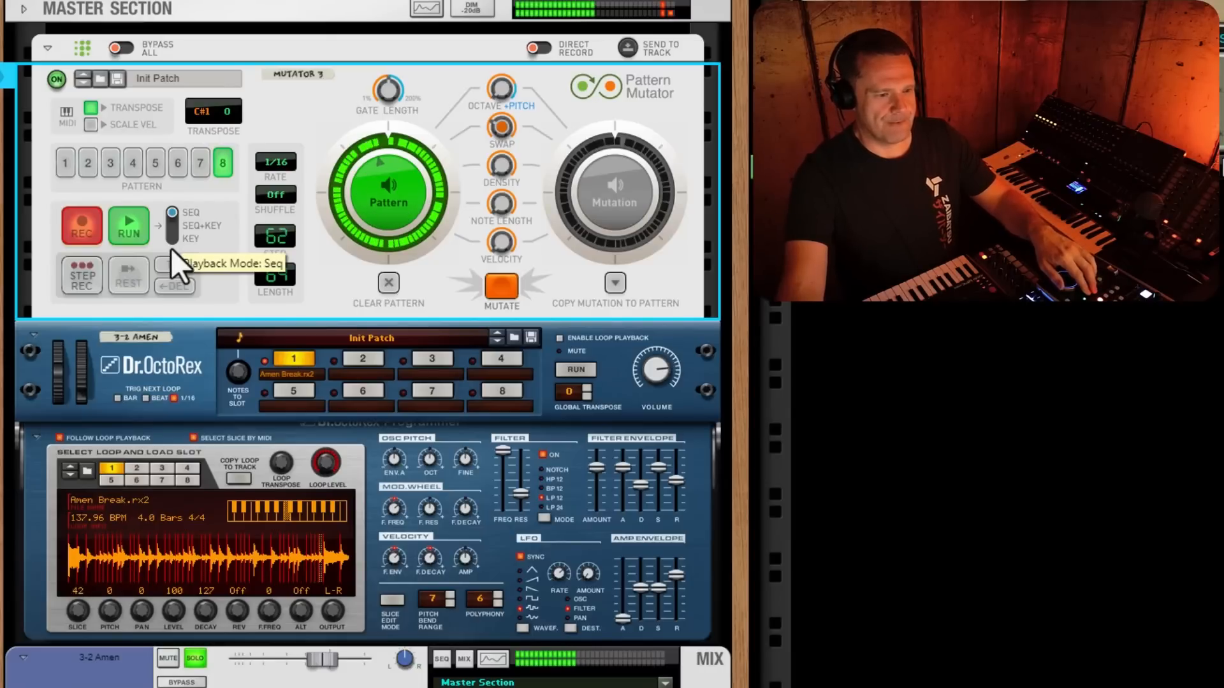
{"action": "key", "text": "space"}
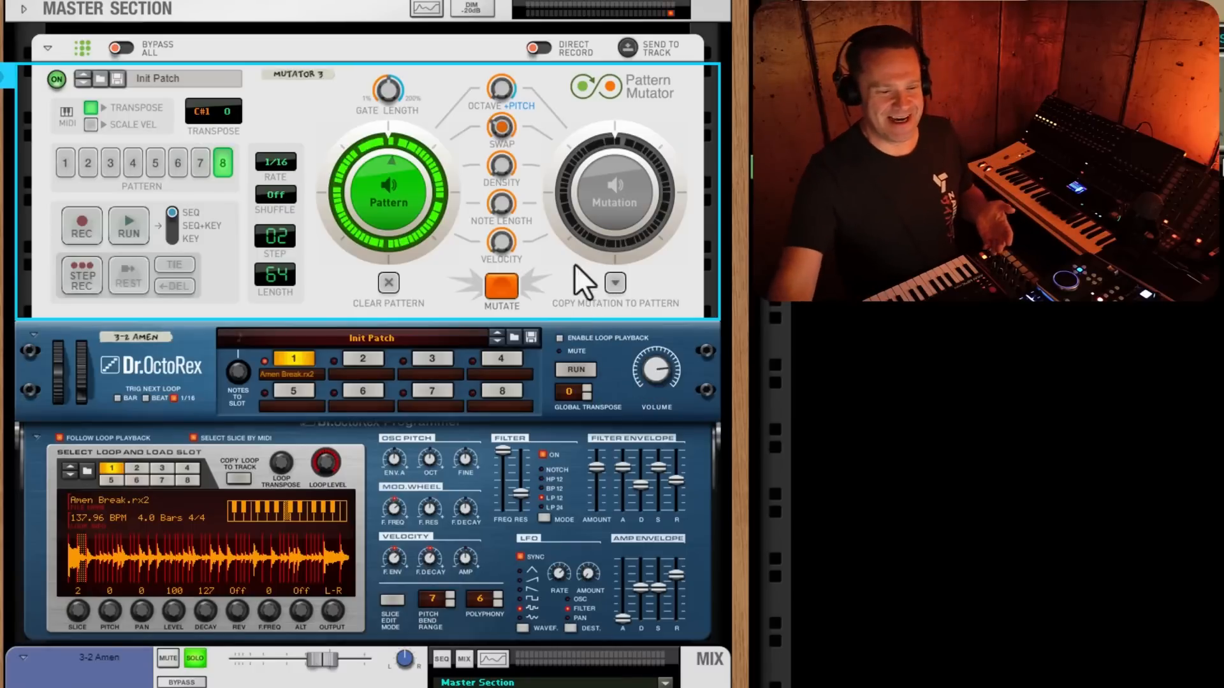
- Mutate the newly recorded pattern 8 and play the mutation from the start to audition it
{"action": "left_click", "coordinate": [504, 285]}
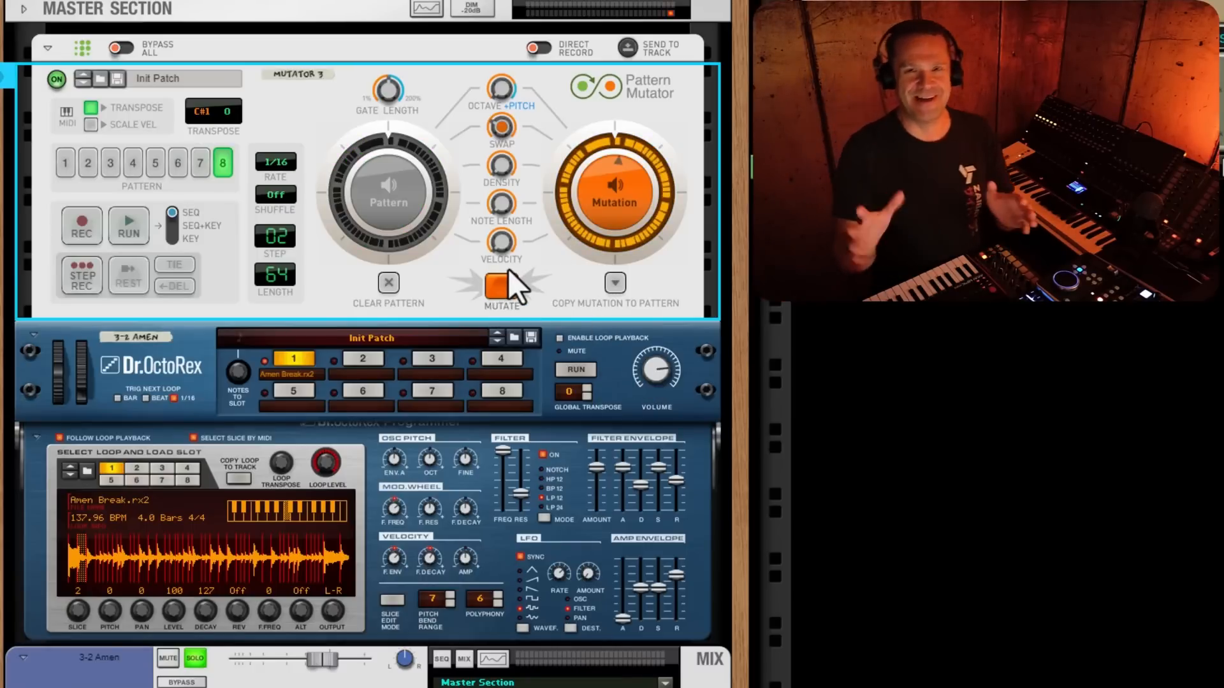
{"action": "key", "text": "shift+Return"}
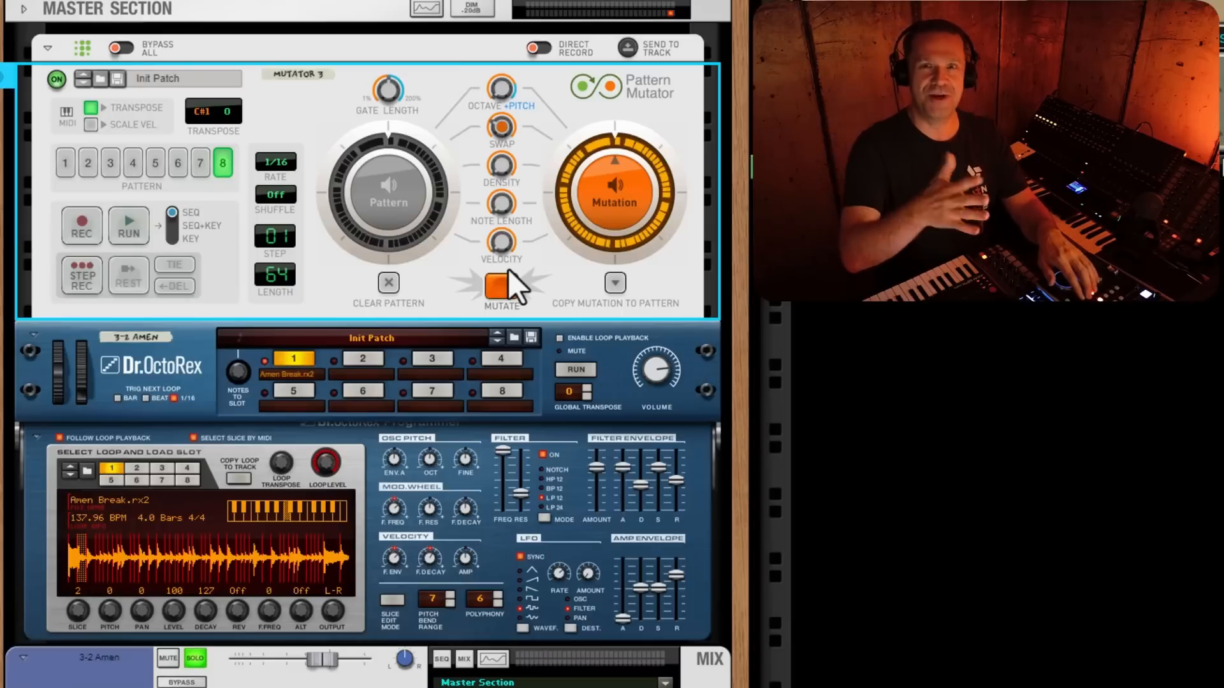
{"action": "key", "text": "space"}
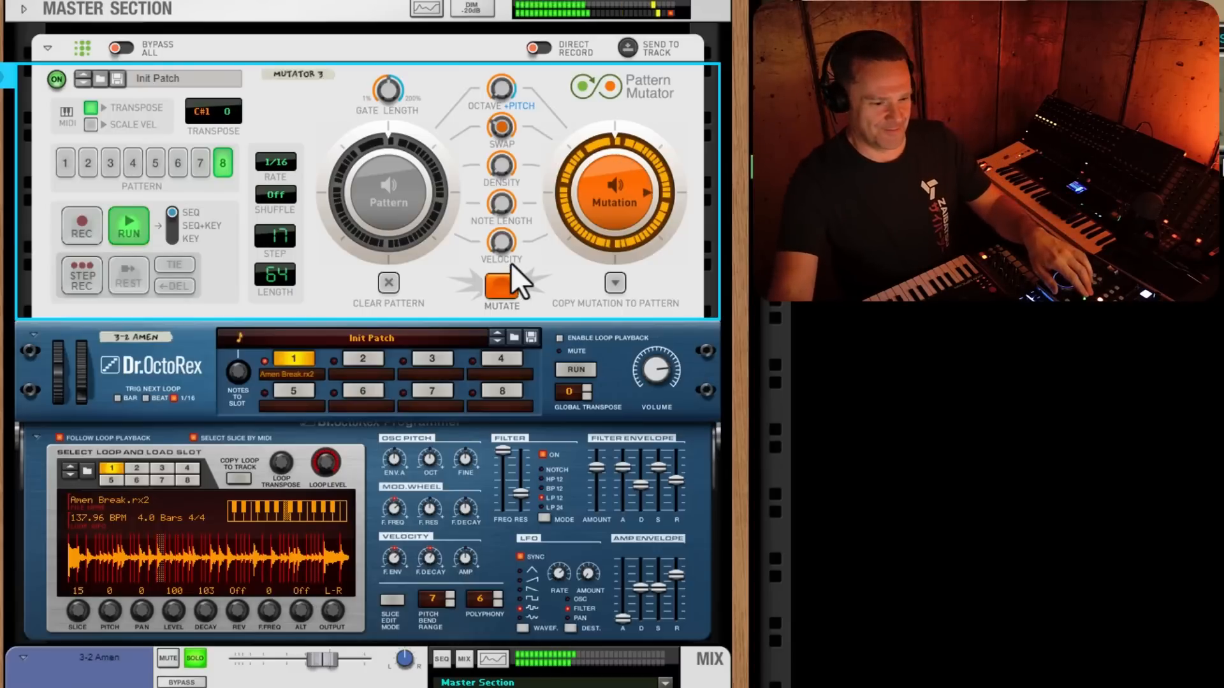
{"action": "key", "text": "space"}
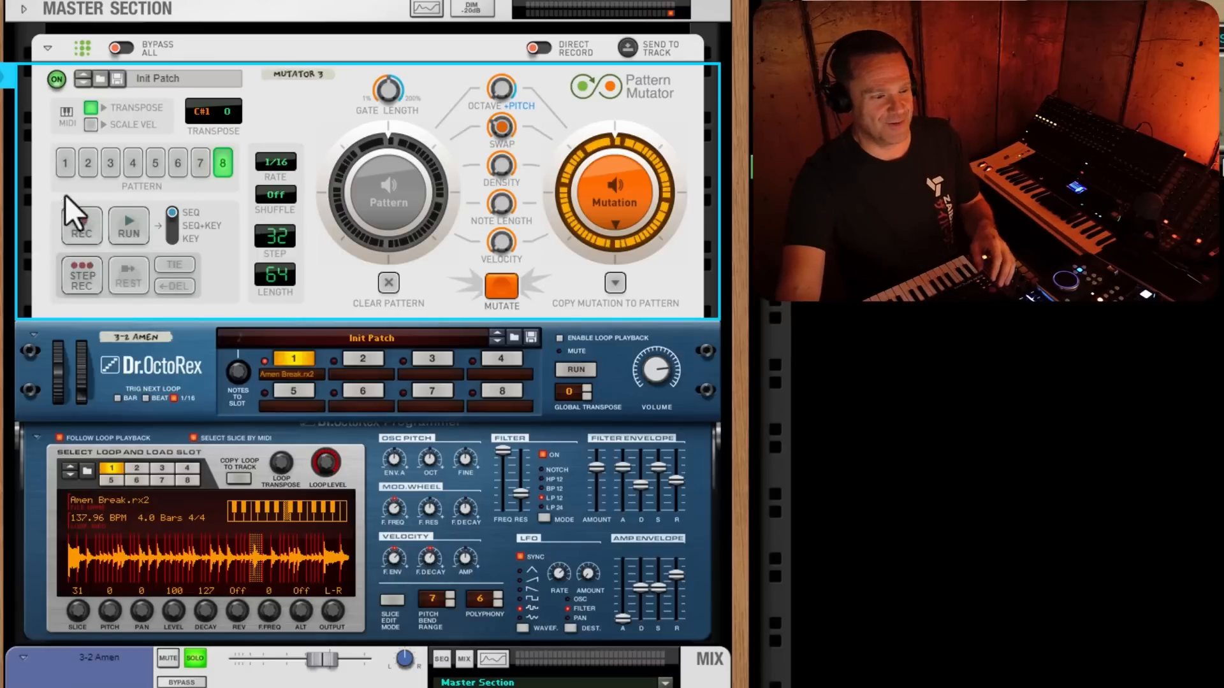
- Step through Mutator 3's stored patterns 2, 1, 3, 5, 6 and 7, and end on pattern 1
{"action": "left_click", "coordinate": [88, 166]}
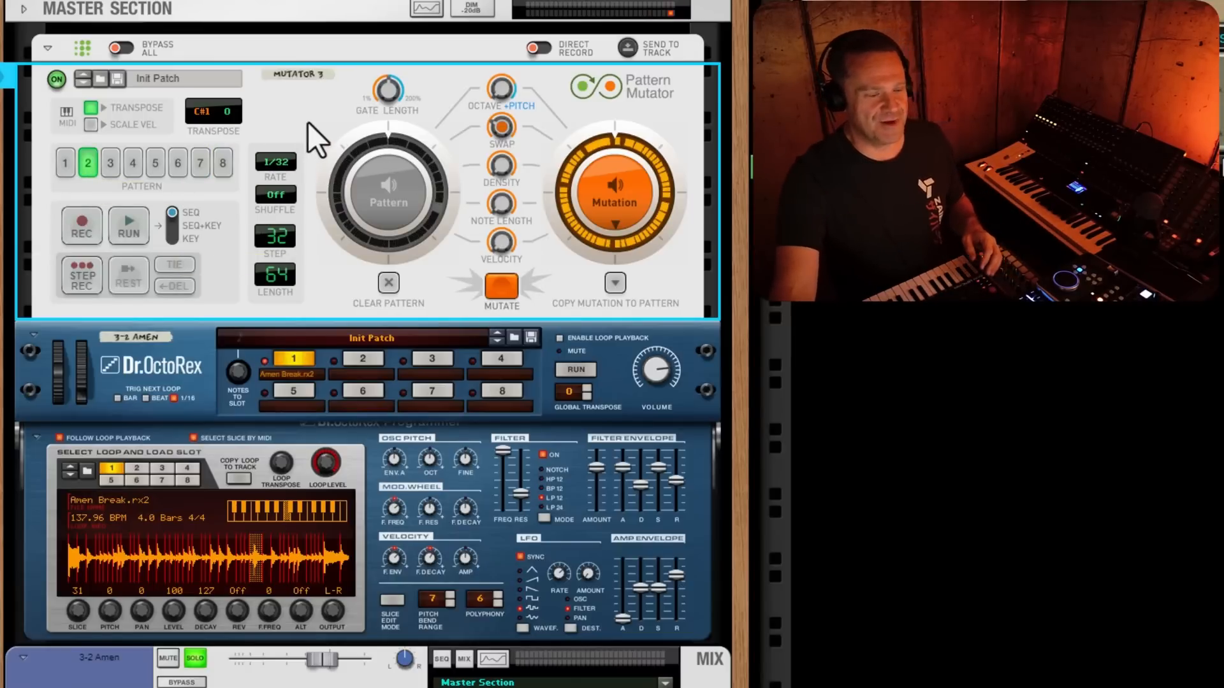
{"action": "left_click", "coordinate": [64, 163]}
{"action": "left_click", "coordinate": [110, 163]}
{"action": "left_click", "coordinate": [154, 165]}
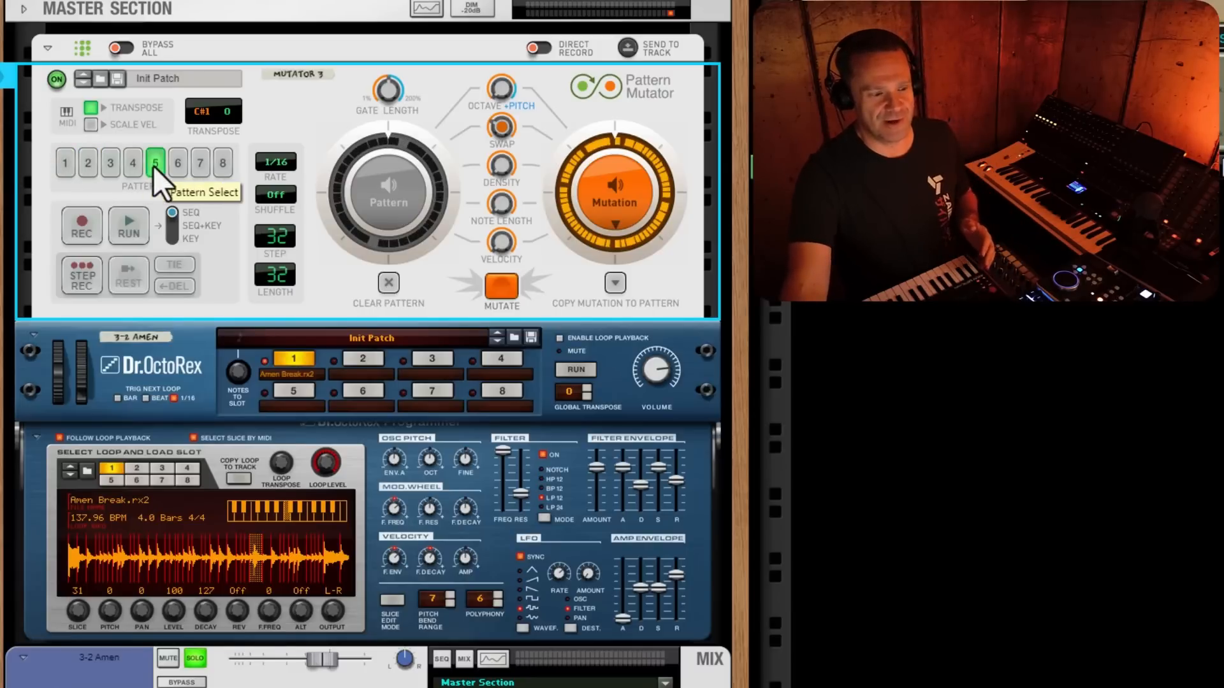
{"action": "left_click", "coordinate": [179, 166]}
{"action": "left_click", "coordinate": [201, 163]}
{"action": "left_click", "coordinate": [68, 163]}
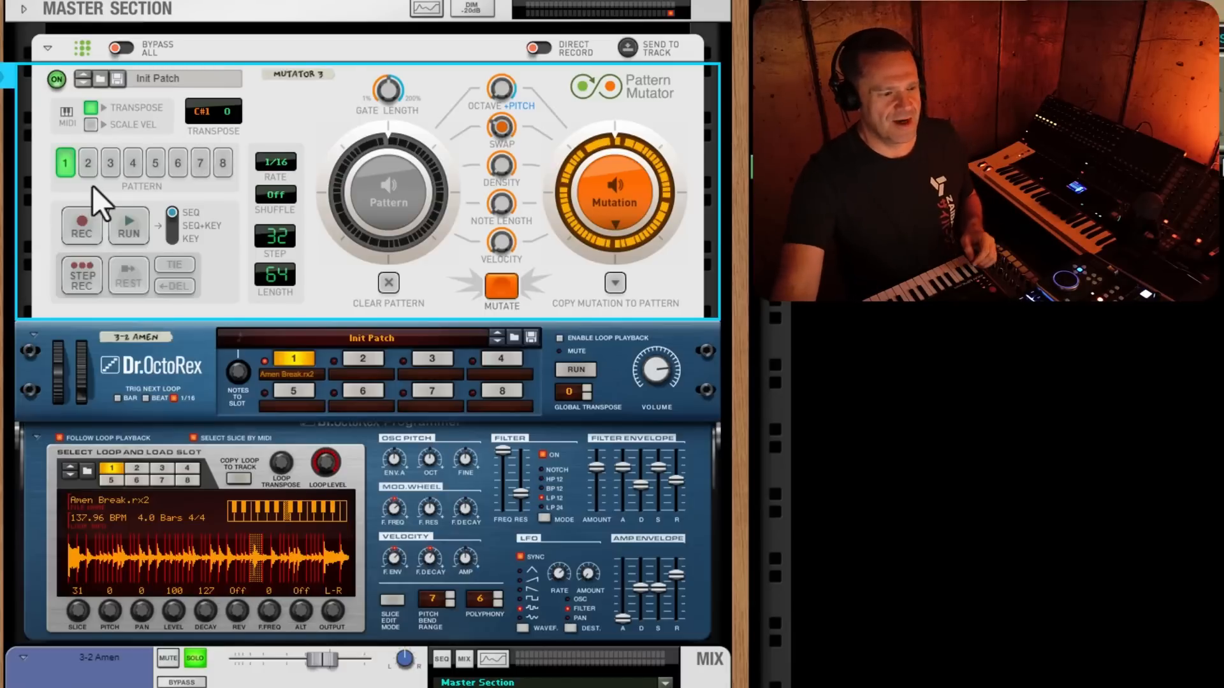
- Create a pattern select automation lane for Mutator 3 and, with snap at Bar, add a one-bar clip at bar 1 set to pattern 1
{"action": "right_click", "coordinate": [65, 163]}
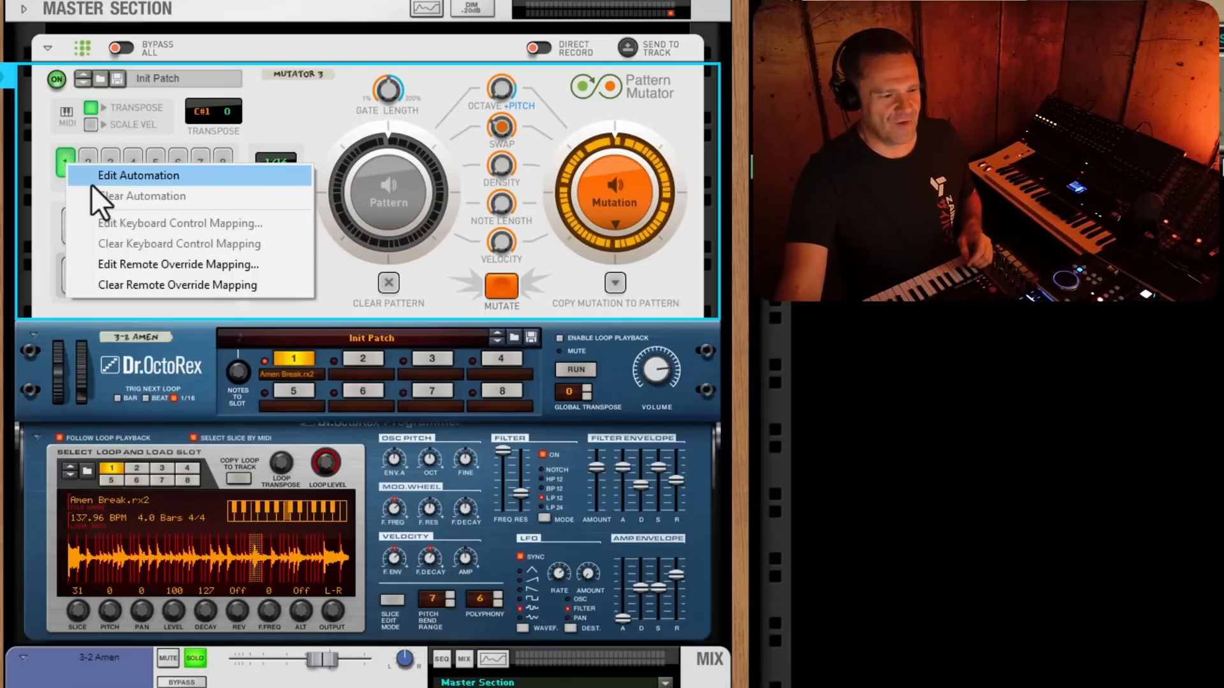
{"action": "left_click", "coordinate": [91, 177]}
{"action": "left_click", "coordinate": [137, 38]}
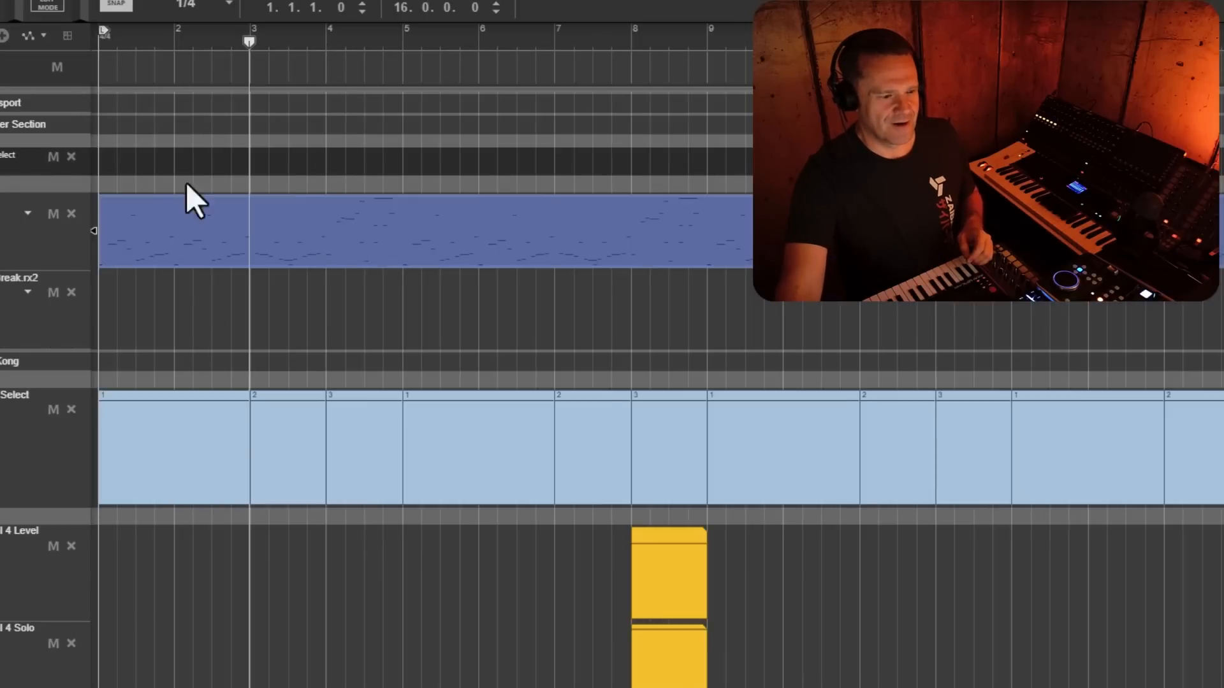
{"action": "scroll", "coordinate": [186, 182], "scroll_direction": "up", "scroll_amount": 2}
{"action": "double_click", "coordinate": [160, 159]}
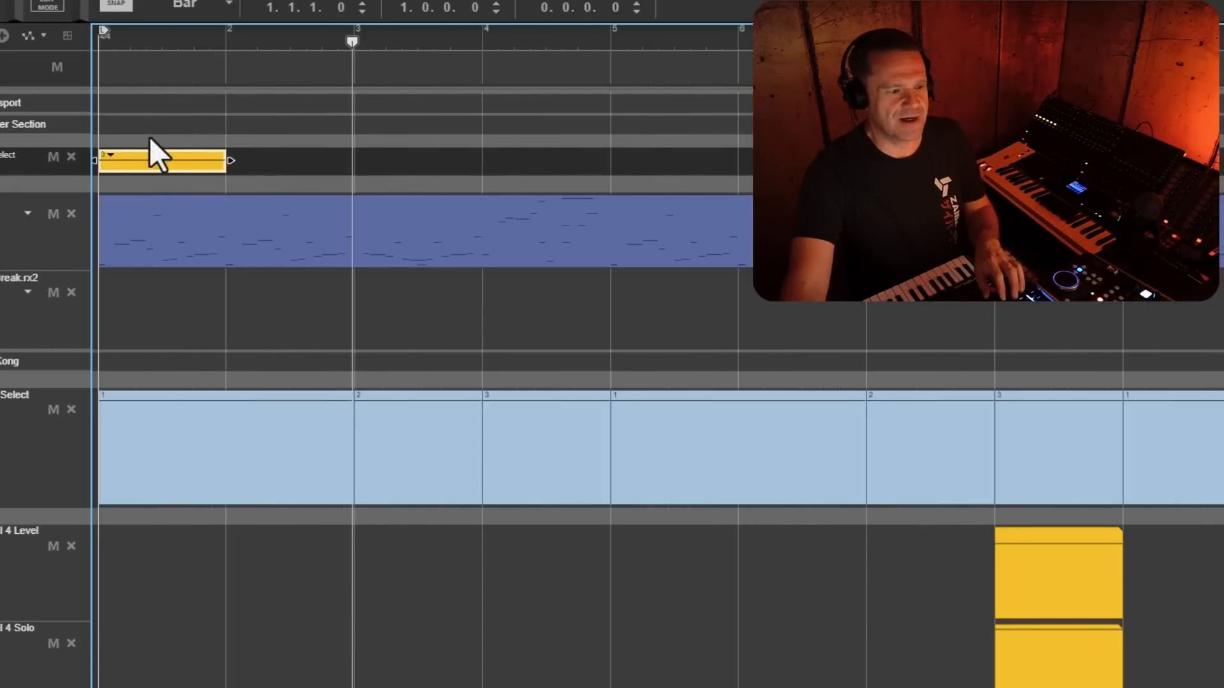
{"action": "left_click", "coordinate": [111, 155]}
{"action": "left_click", "coordinate": [142, 188]}
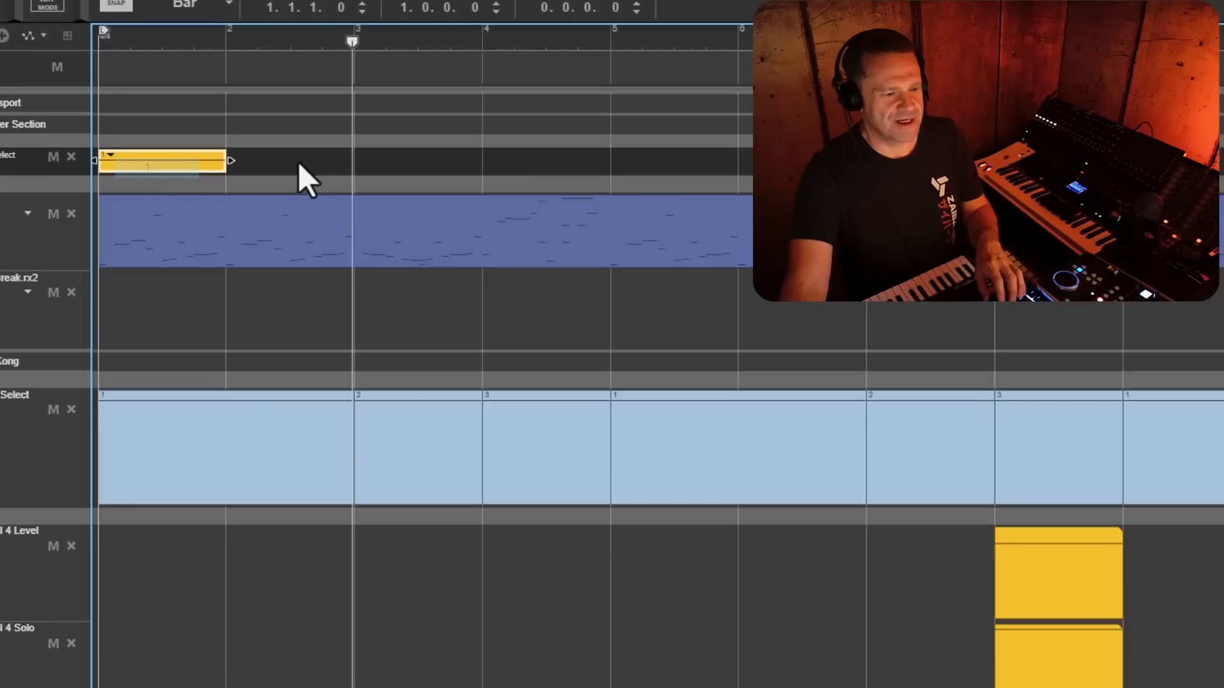
- Add one-bar pattern select clips at bars 2, 3 and 4, assigned to patterns 4, 3 and 2
{"action": "double_click", "coordinate": [235, 159]}
{"action": "left_click", "coordinate": [235, 155]}
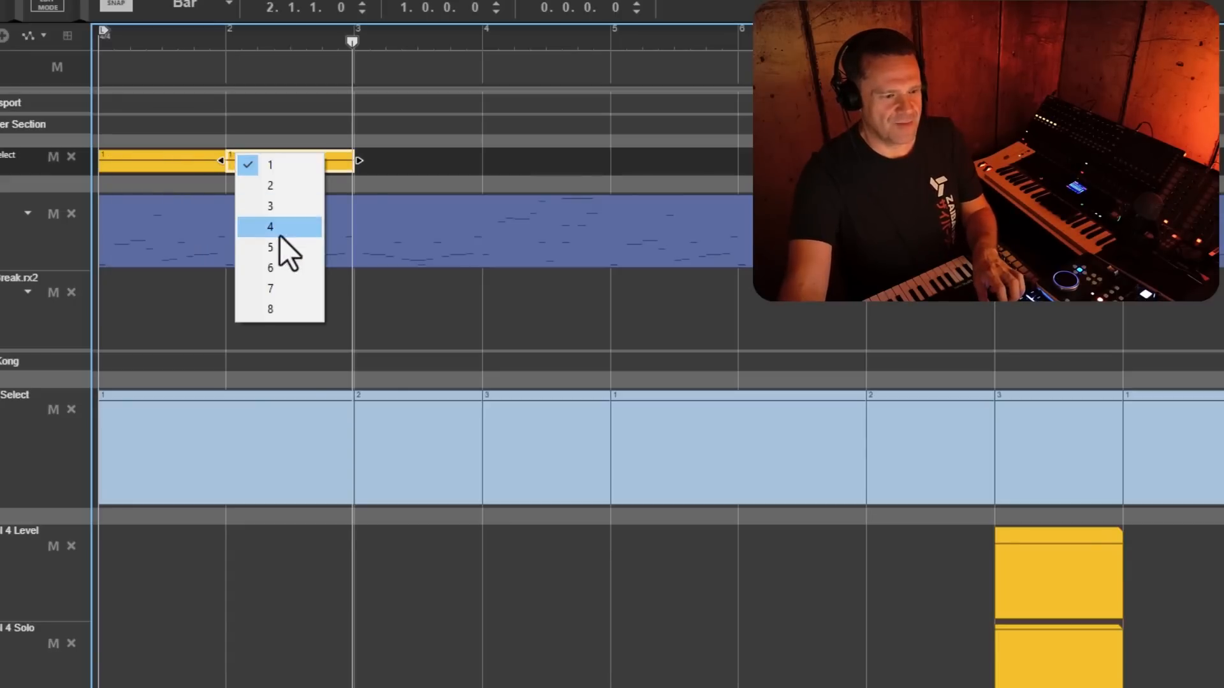
{"action": "left_click", "coordinate": [275, 228]}
{"action": "double_click", "coordinate": [373, 160]}
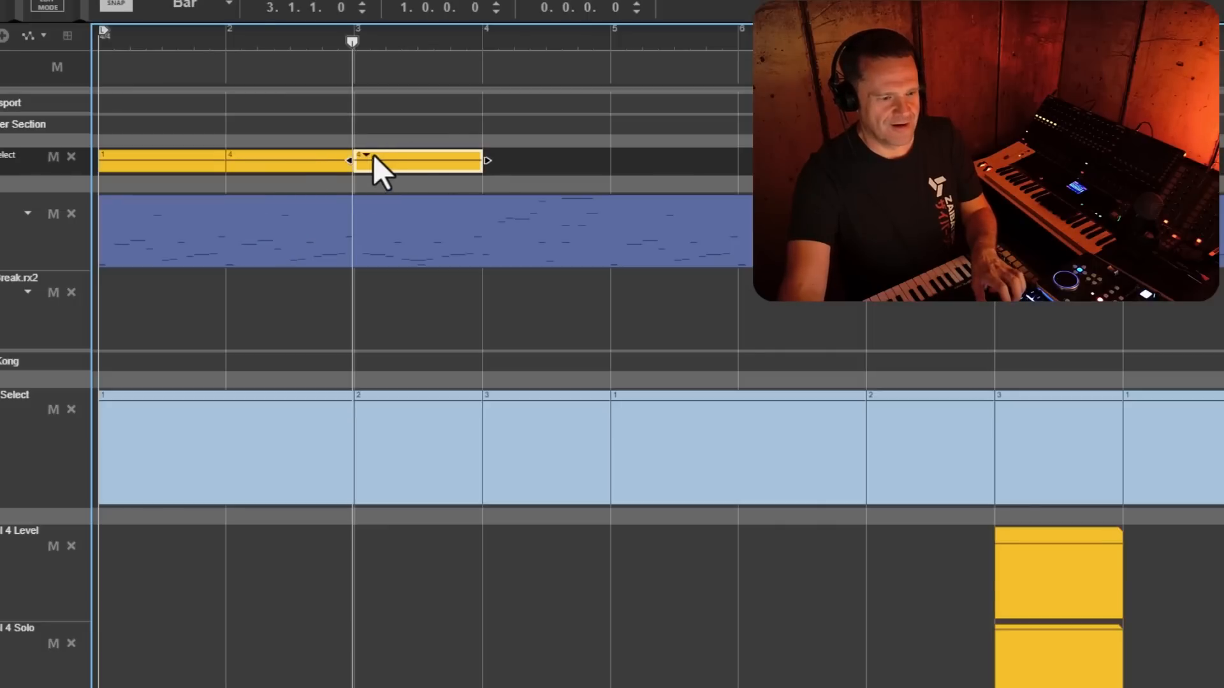
{"action": "left_click", "coordinate": [366, 157]}
{"action": "left_click", "coordinate": [396, 211]}
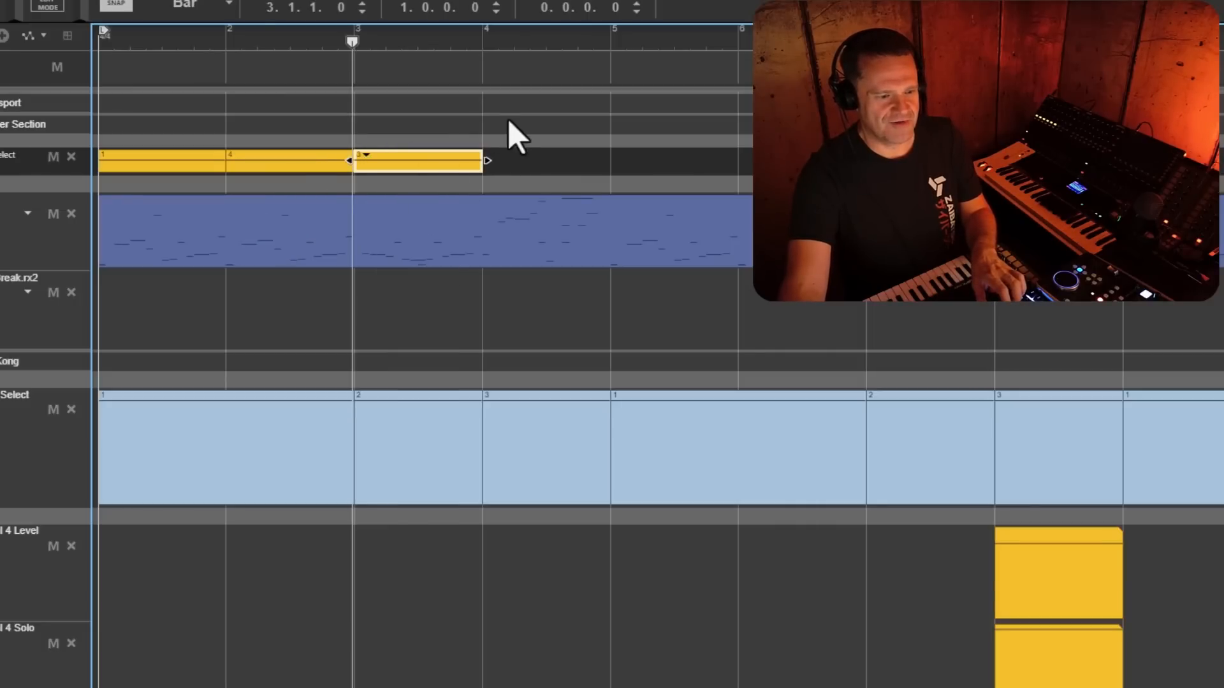
{"action": "double_click", "coordinate": [494, 160]}
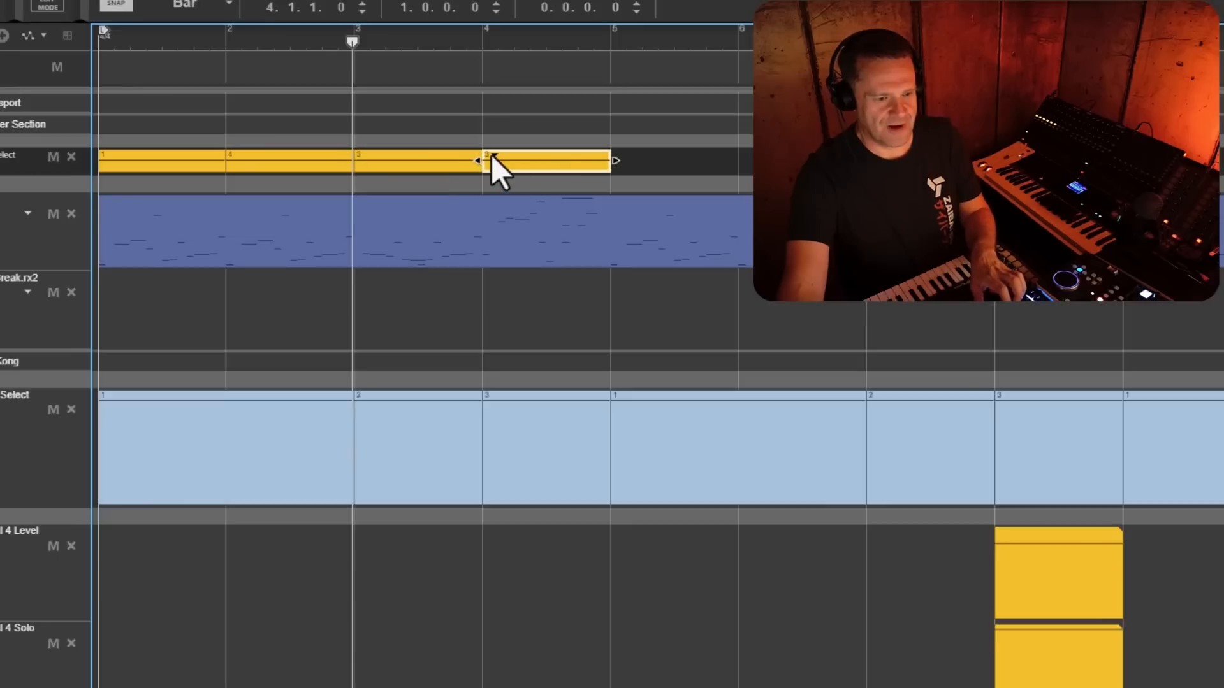
{"action": "left_click", "coordinate": [493, 155]}
{"action": "left_click", "coordinate": [524, 186]}
- With snap at 1/4, split the bar 4 clip at beats 3 and 4 and assign the new pieces to patterns 1 and 5
{"action": "left_click", "coordinate": [175, 8]}
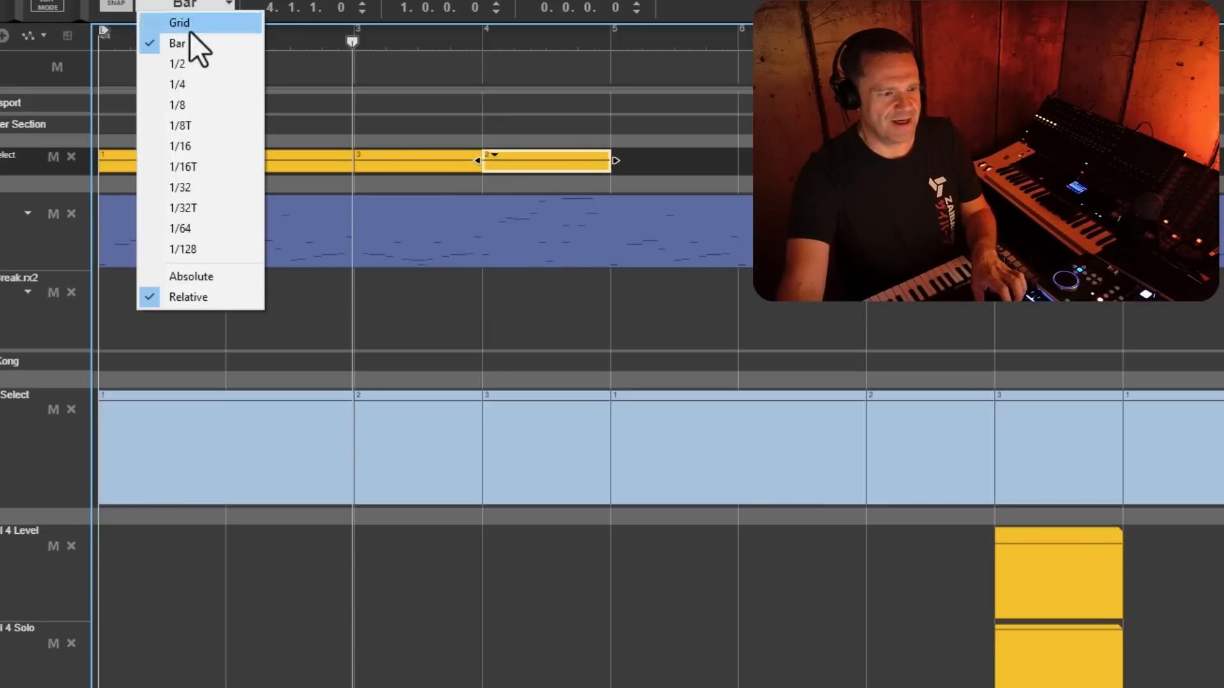
{"action": "left_click", "coordinate": [201, 84]}
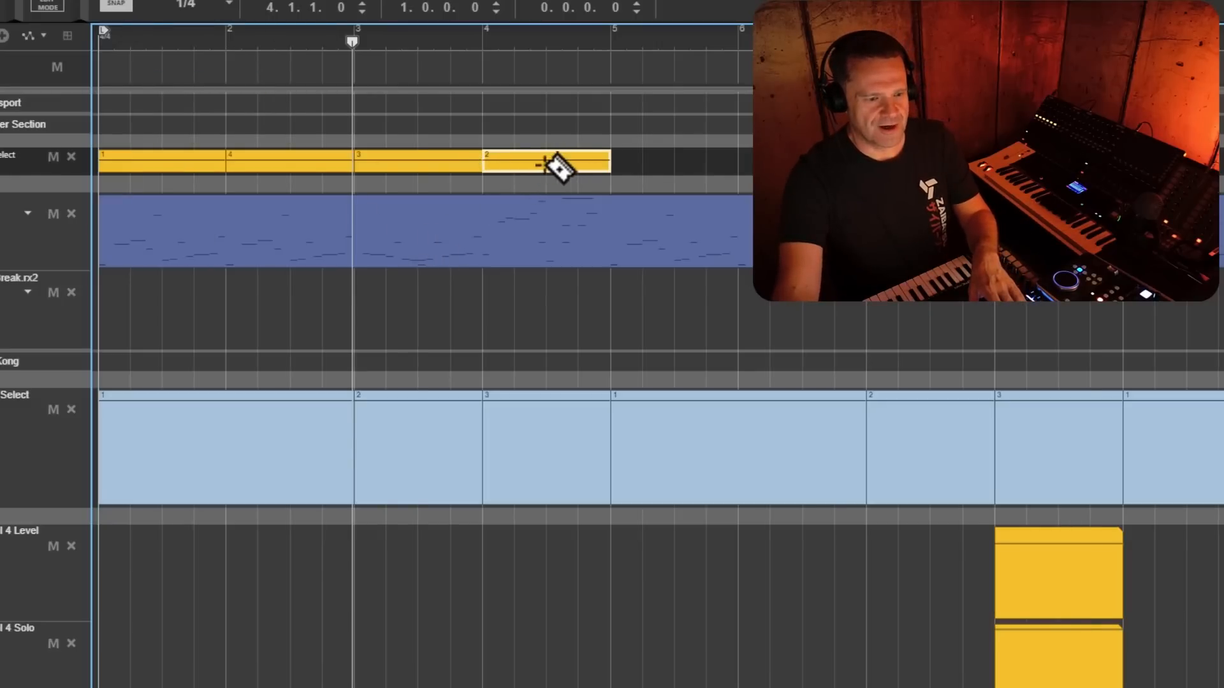
{"action": "left_click_drag", "start_coordinate": [544, 164], "coordinate": [582, 158]}
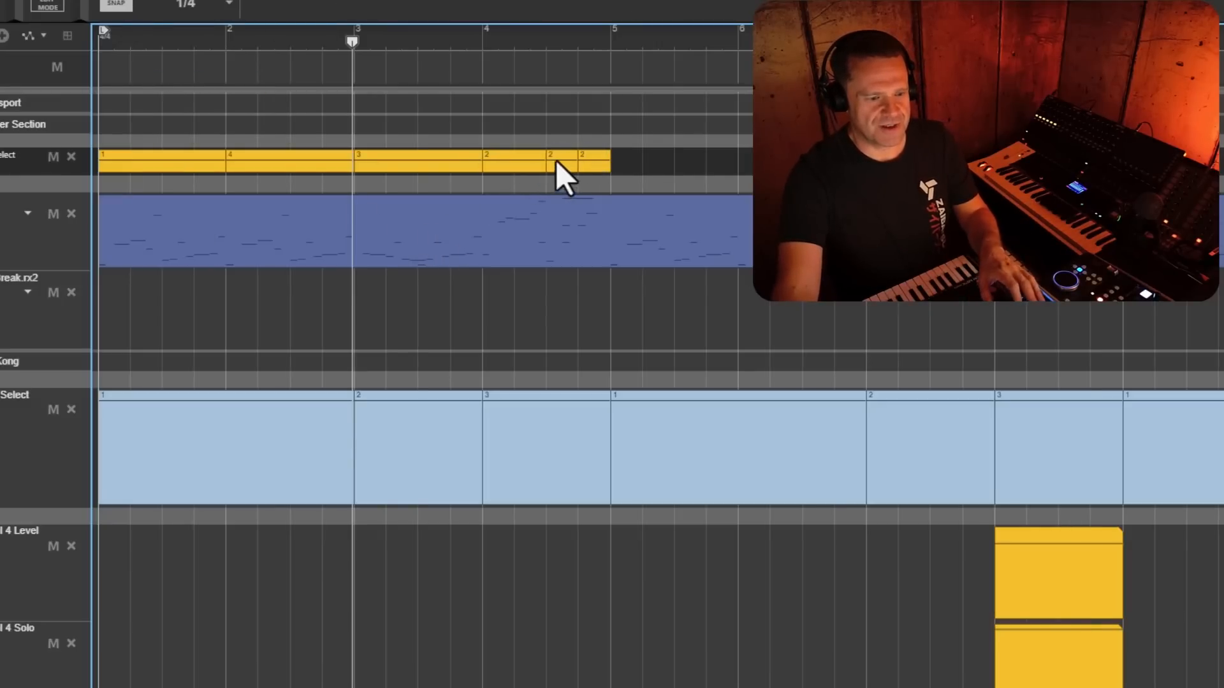
{"action": "left_click", "coordinate": [557, 154]}
{"action": "left_click", "coordinate": [572, 173]}
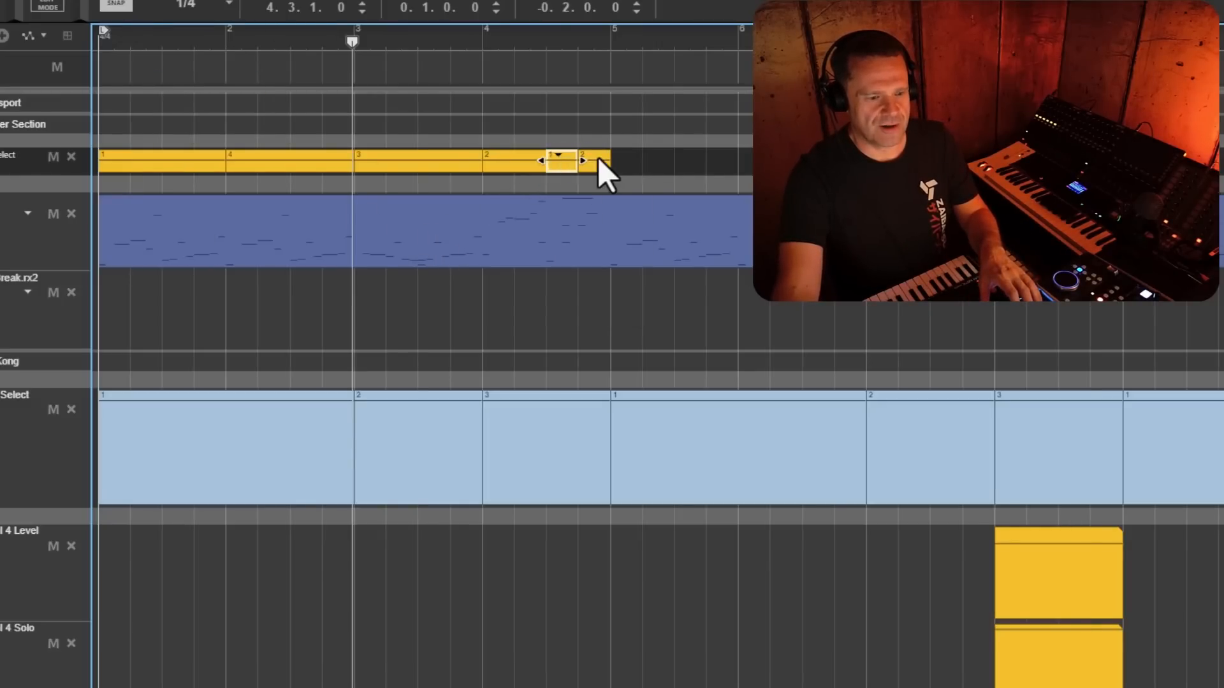
{"action": "left_click", "coordinate": [590, 158]}
{"action": "left_click", "coordinate": [621, 257]}
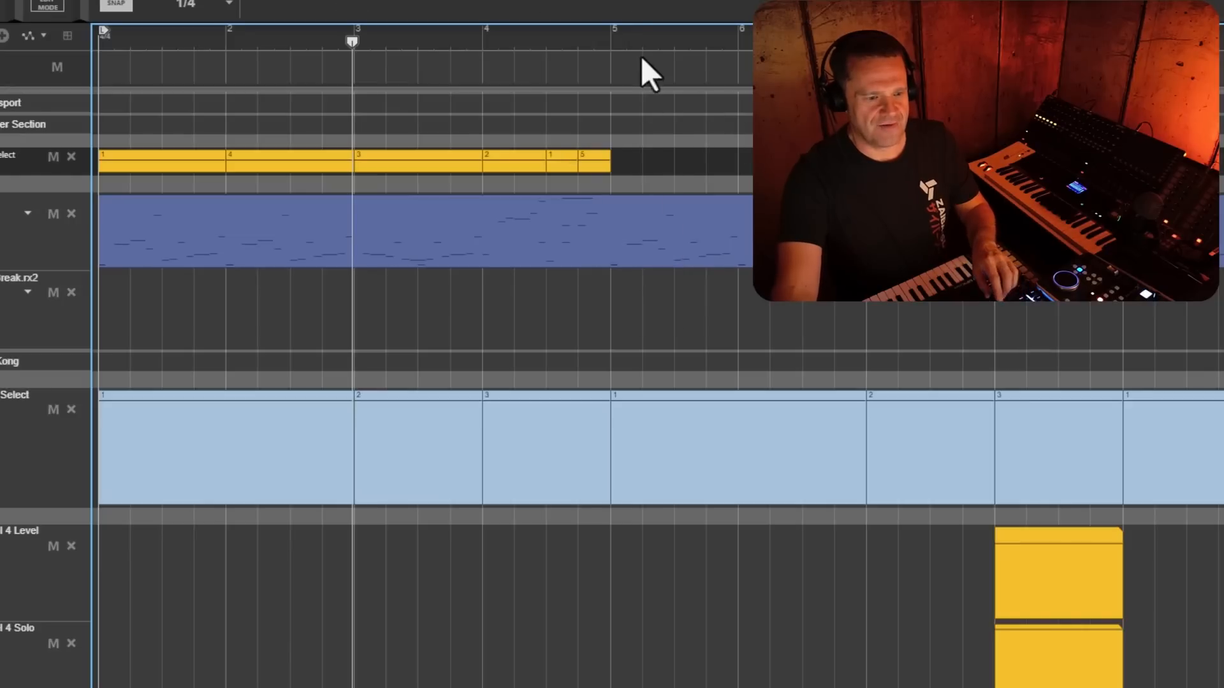
- Set the loop end to bar 5, switch Mutator 3 to its original pattern output and play the pattern sequence from the start
{"action": "left_click", "coordinate": [613, 37], "text": "alt"}
{"action": "key", "text": "Home"}
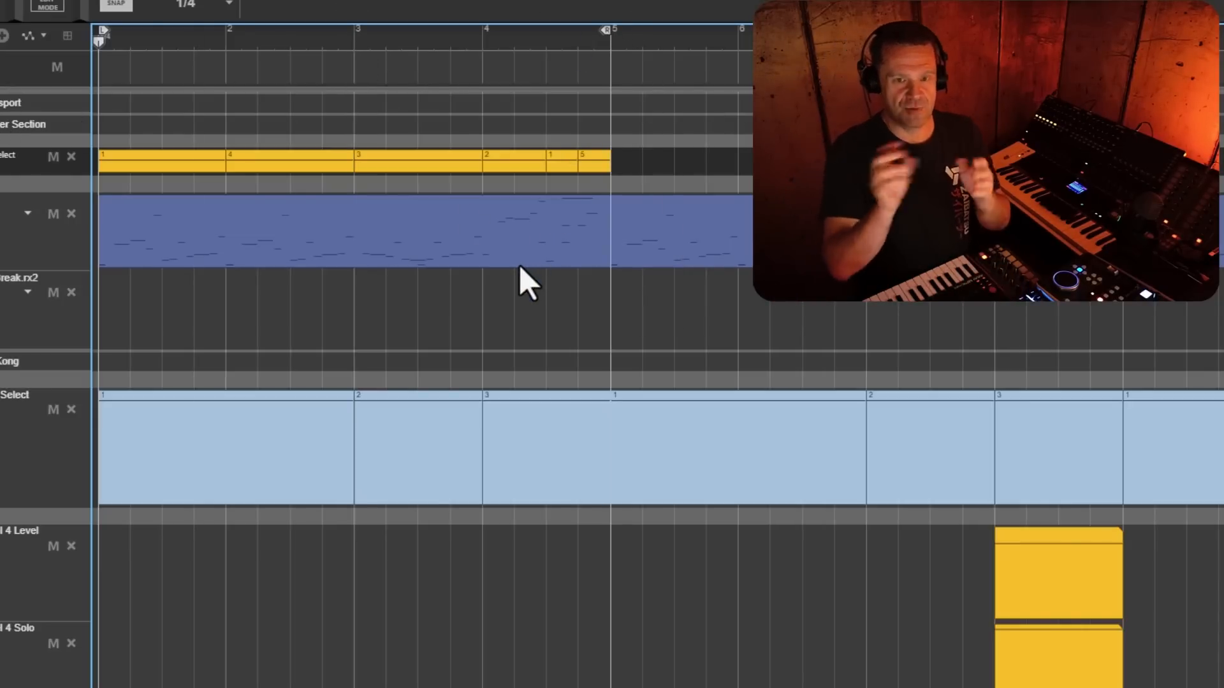
{"action": "key", "text": "F6"}
{"action": "left_click", "coordinate": [311, 121]}
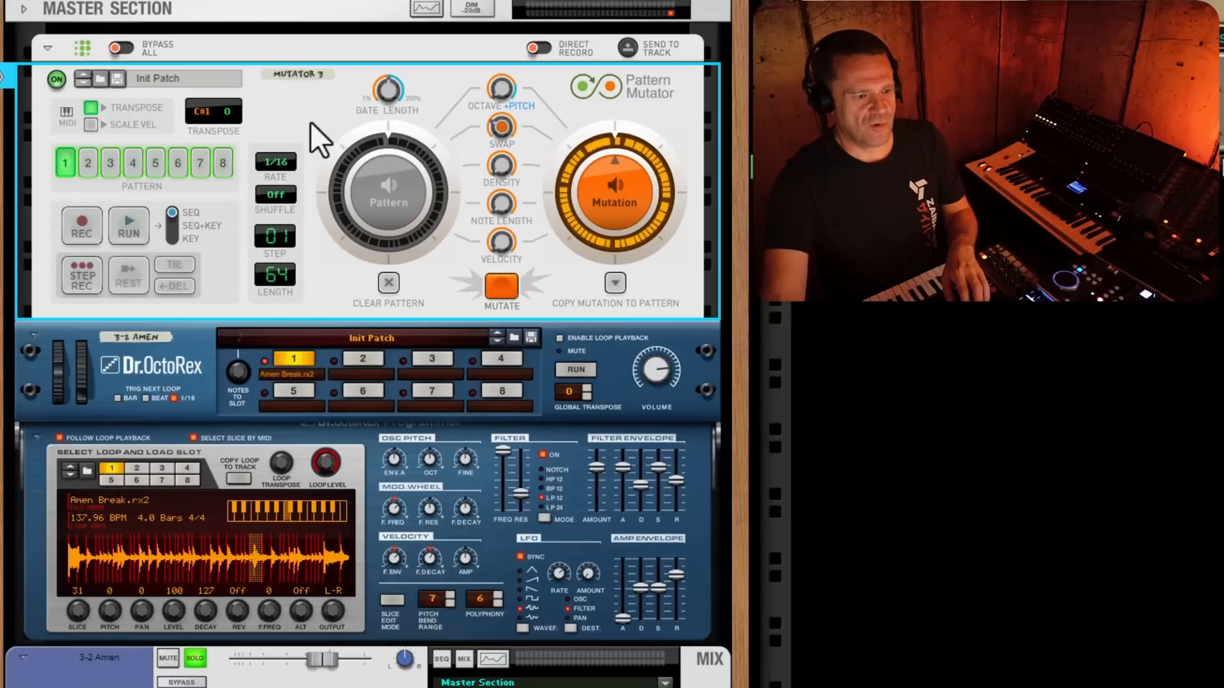
{"action": "left_click", "coordinate": [369, 197]}
{"action": "key", "text": "space"}
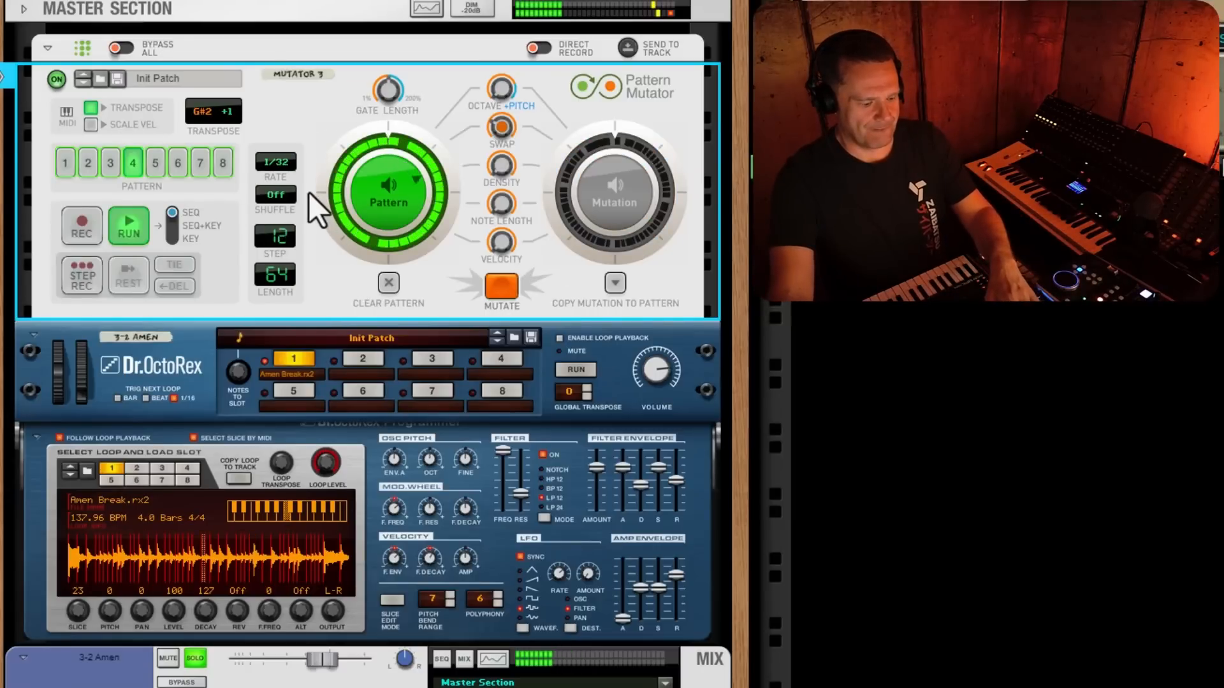
- Return to the sequencer and delete all pattern select automation clips across bars 1 to 4
{"action": "key", "text": "Tab"}
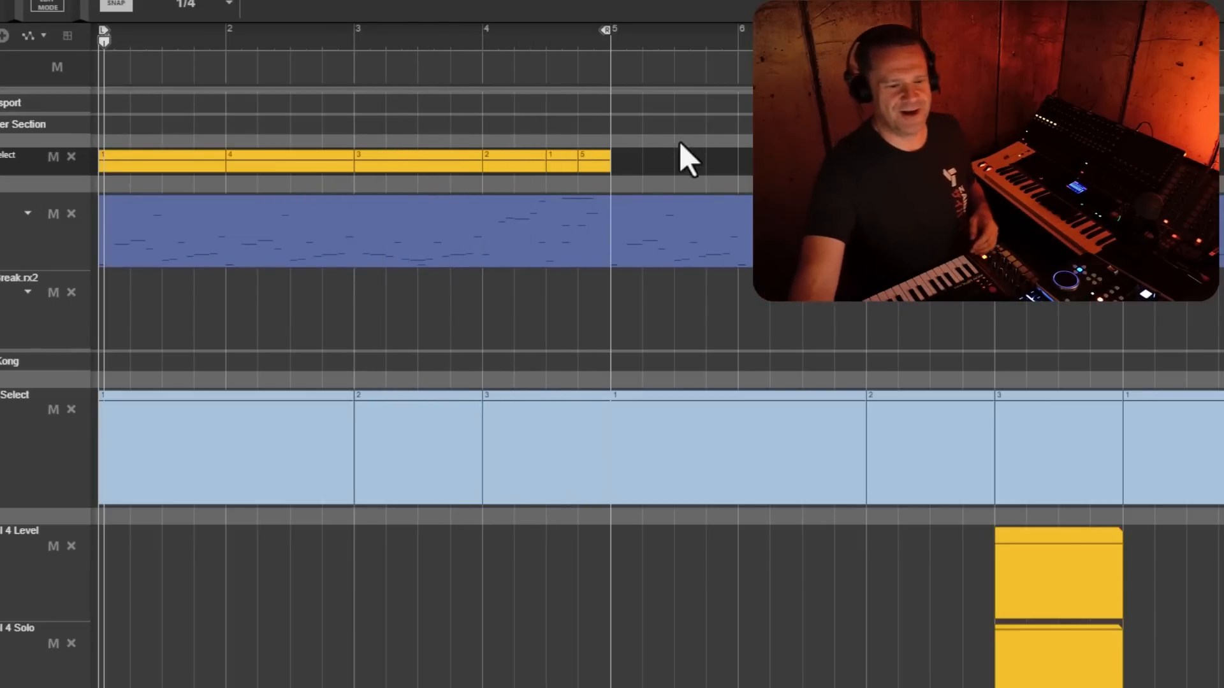
{"action": "left_click_drag", "start_coordinate": [672, 160], "coordinate": [29, 159]}
{"action": "key", "text": "Delete"}
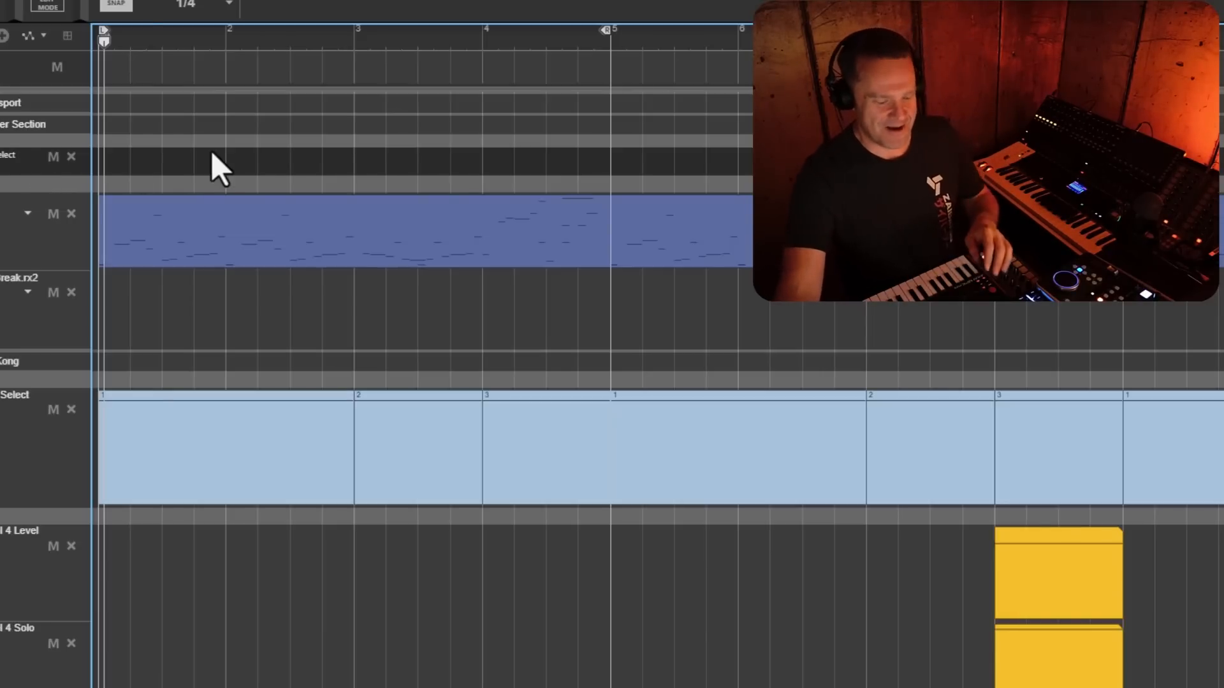
- Go to the KonPads1-8 Drum Sequencer above Kong in the rack and inspect its Kick and AmenSnare lanes
{"action": "key", "text": "F6"}
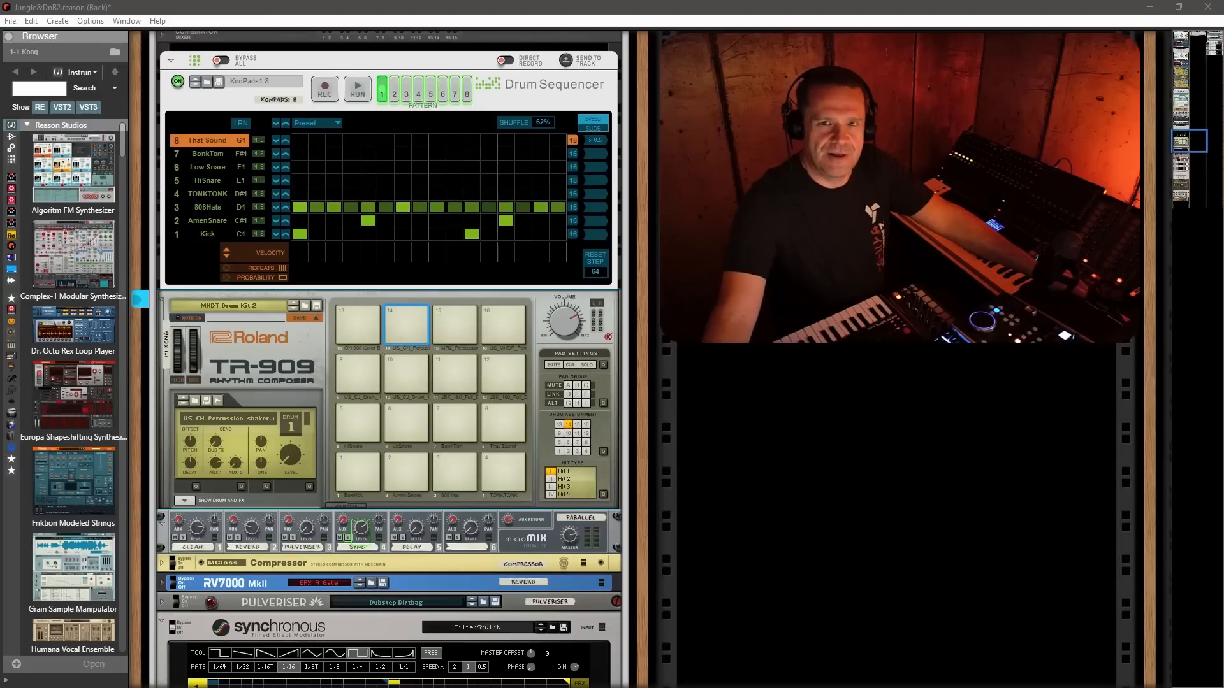
{"action": "left_click", "coordinate": [546, 105]}
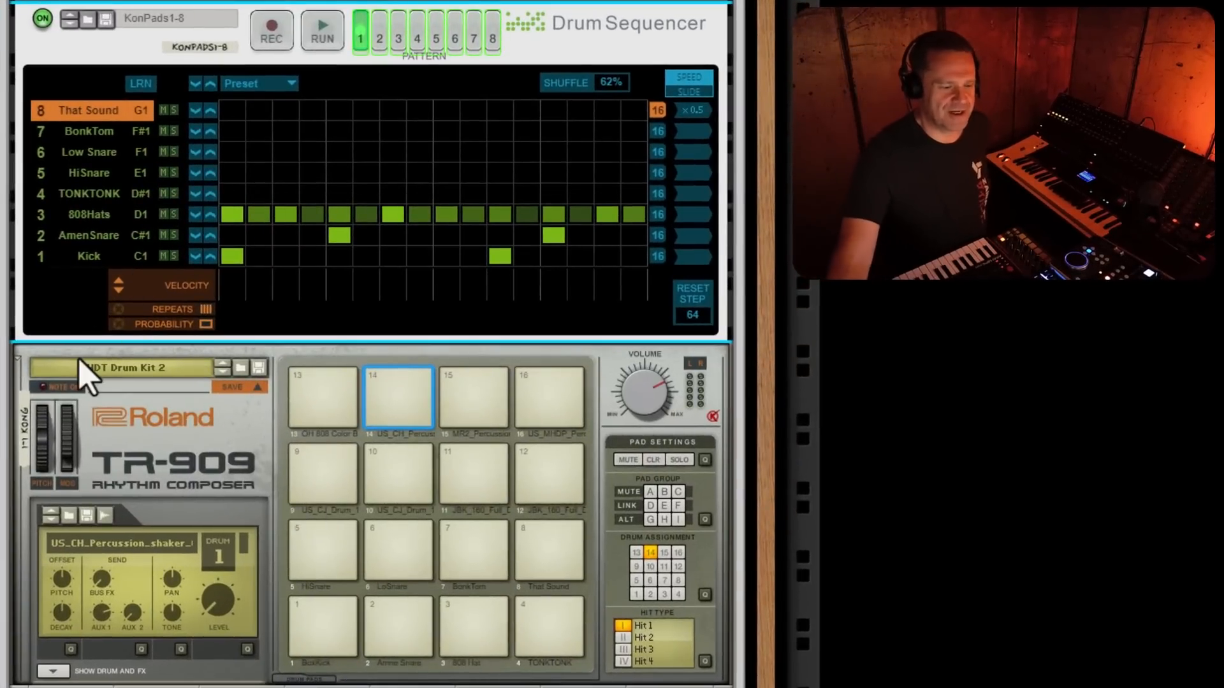
{"action": "left_click", "coordinate": [42, 261]}
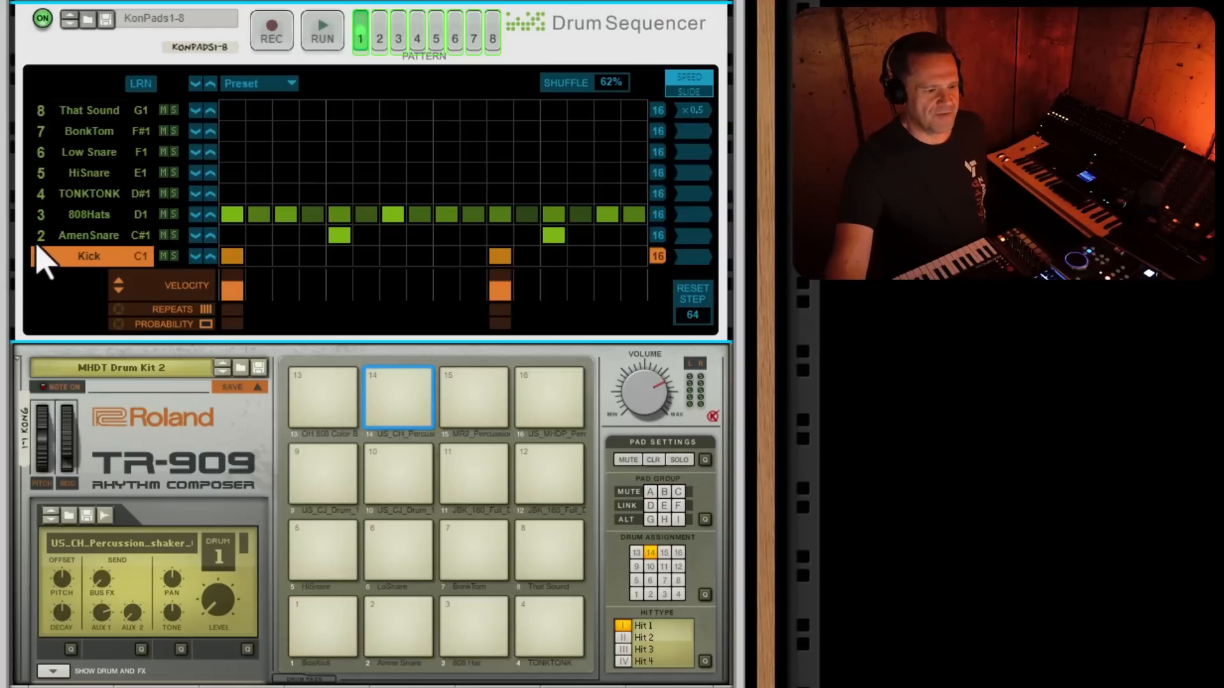
{"action": "left_click", "coordinate": [37, 243]}
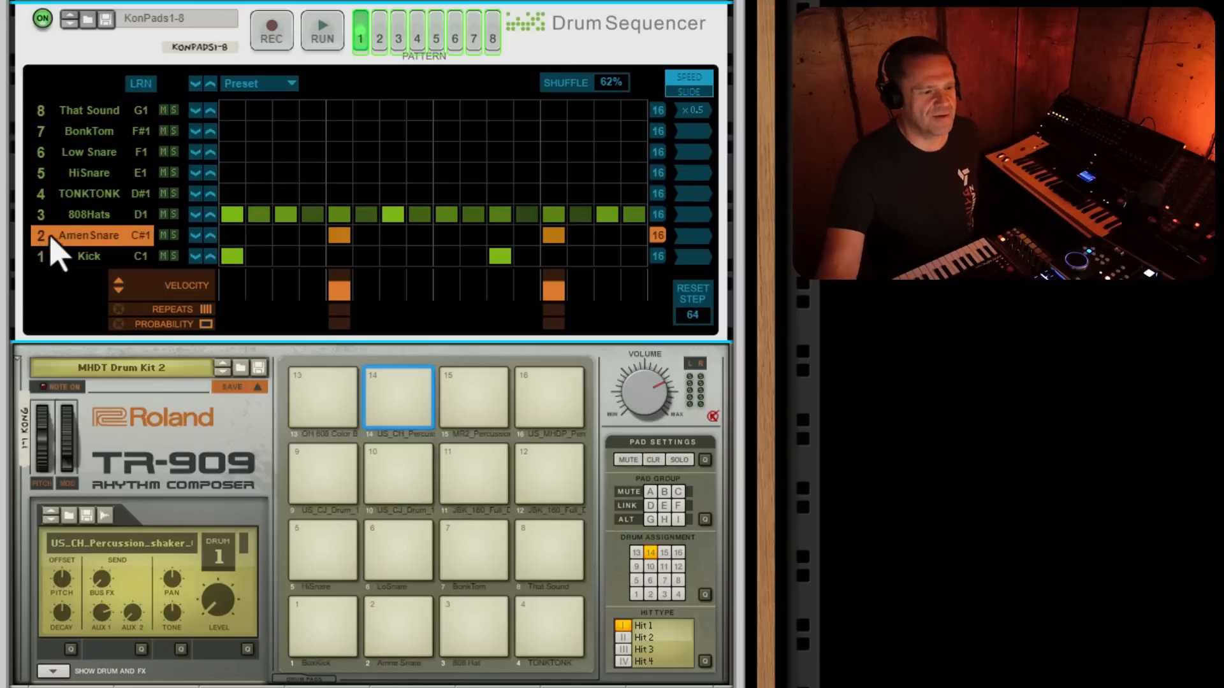
- Audition the 808Hats, TONKTONK, Low Snare, BonkTom, HiSnare and AmenSnare lanes in the KonPads1-8 Drum Sequencer
{"action": "left_click", "coordinate": [41, 220]}
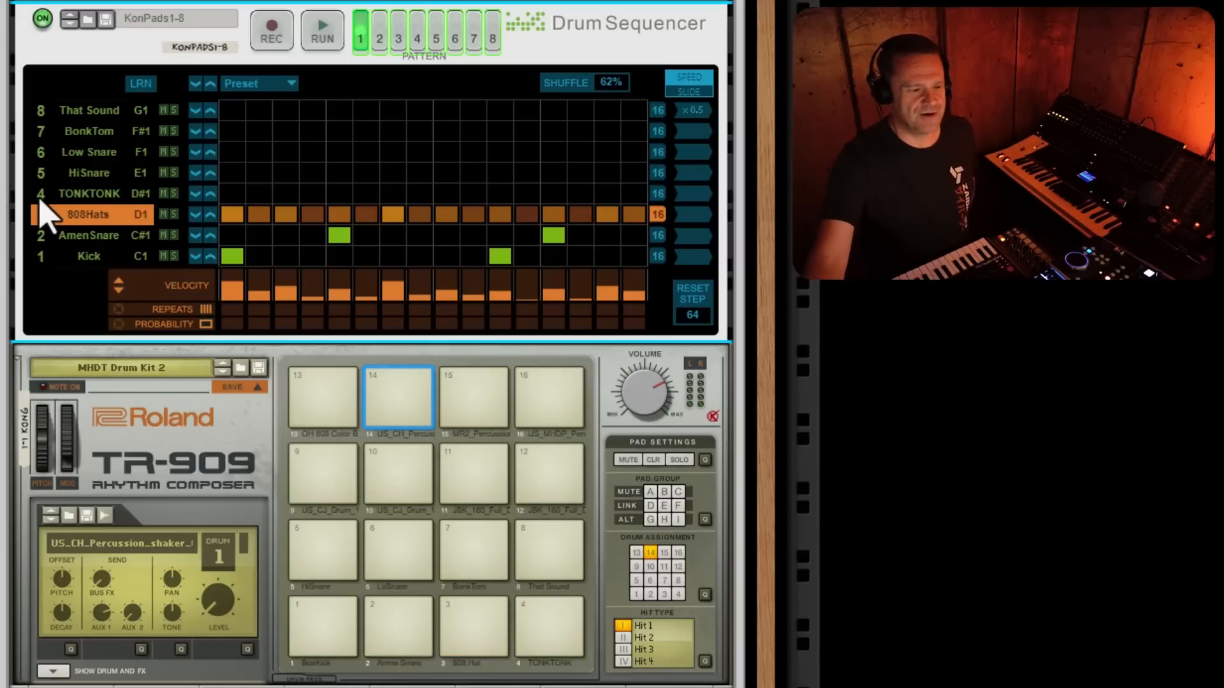
{"action": "left_click", "coordinate": [40, 199]}
{"action": "left_click", "coordinate": [44, 157]}
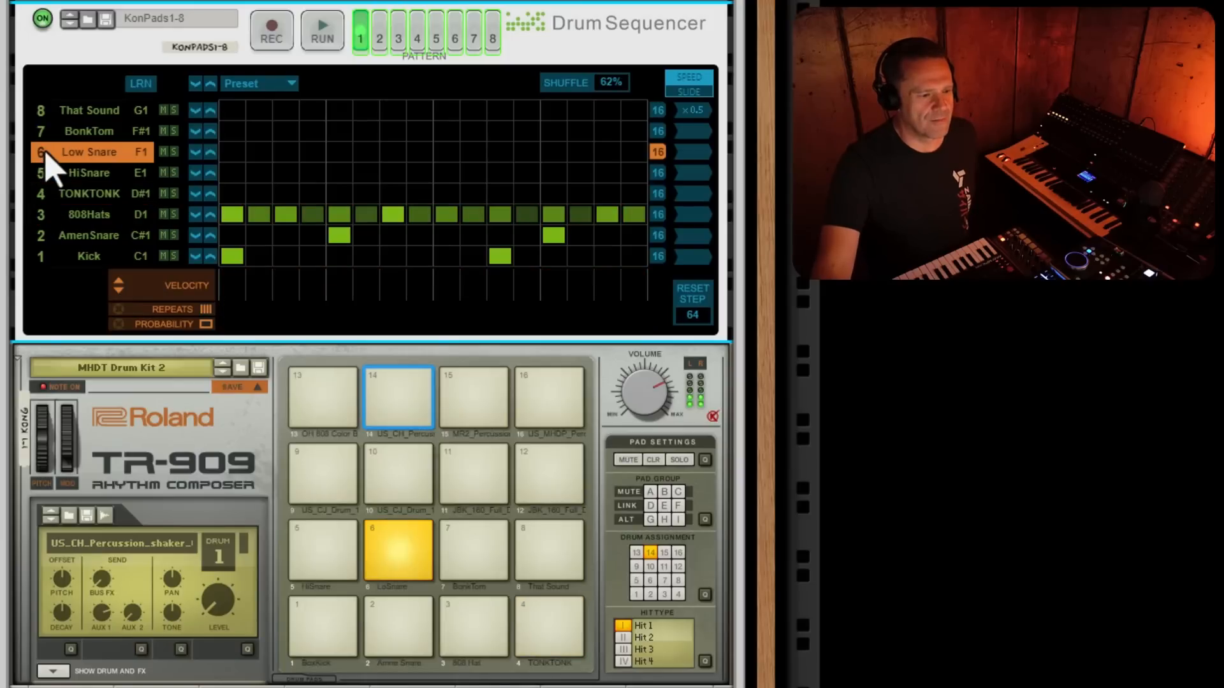
{"action": "left_click", "coordinate": [41, 134]}
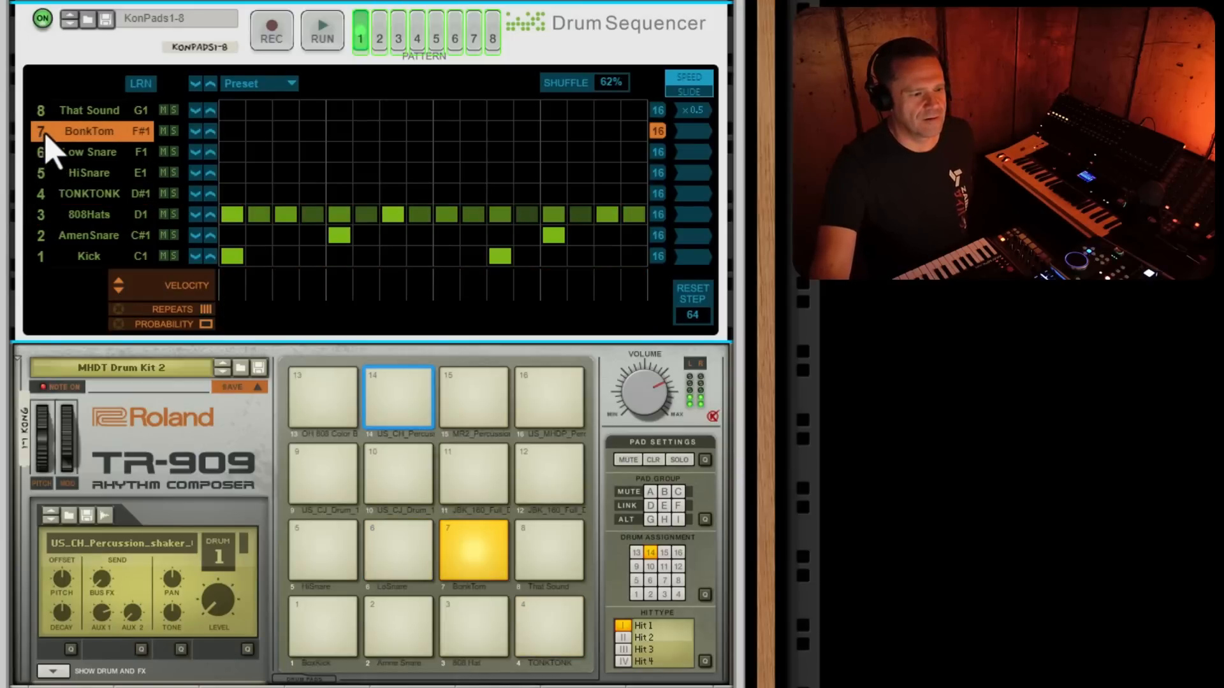
{"action": "left_click", "coordinate": [42, 195]}
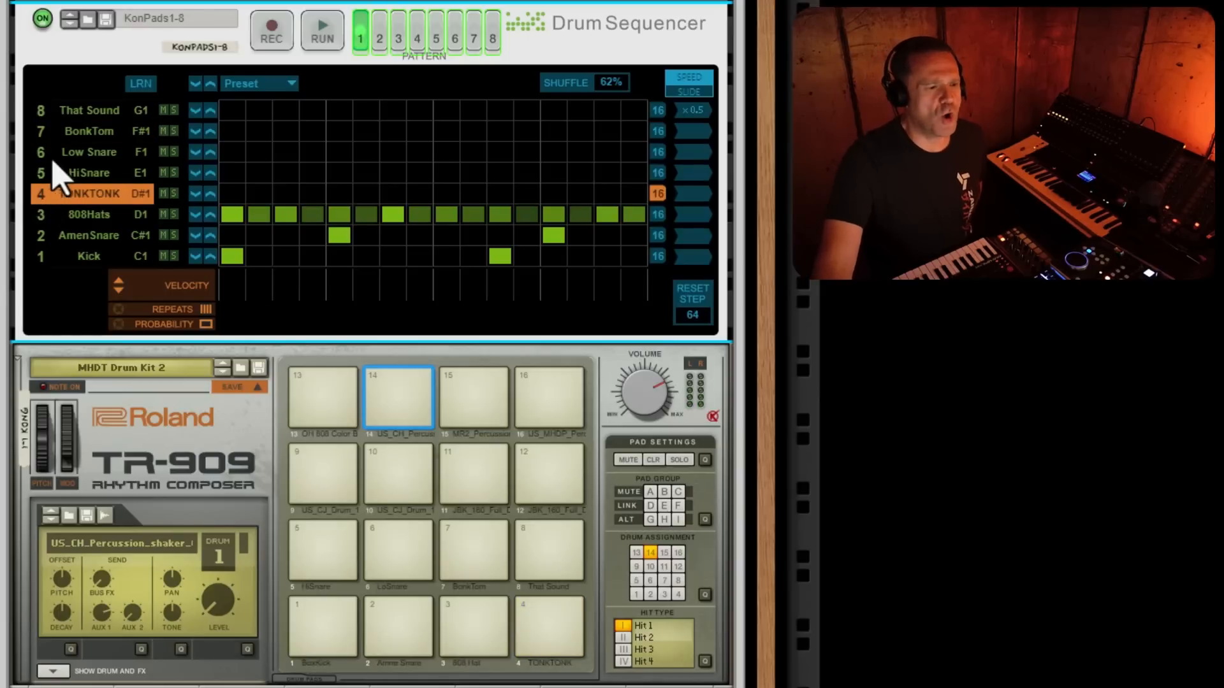
{"action": "left_click", "coordinate": [42, 134]}
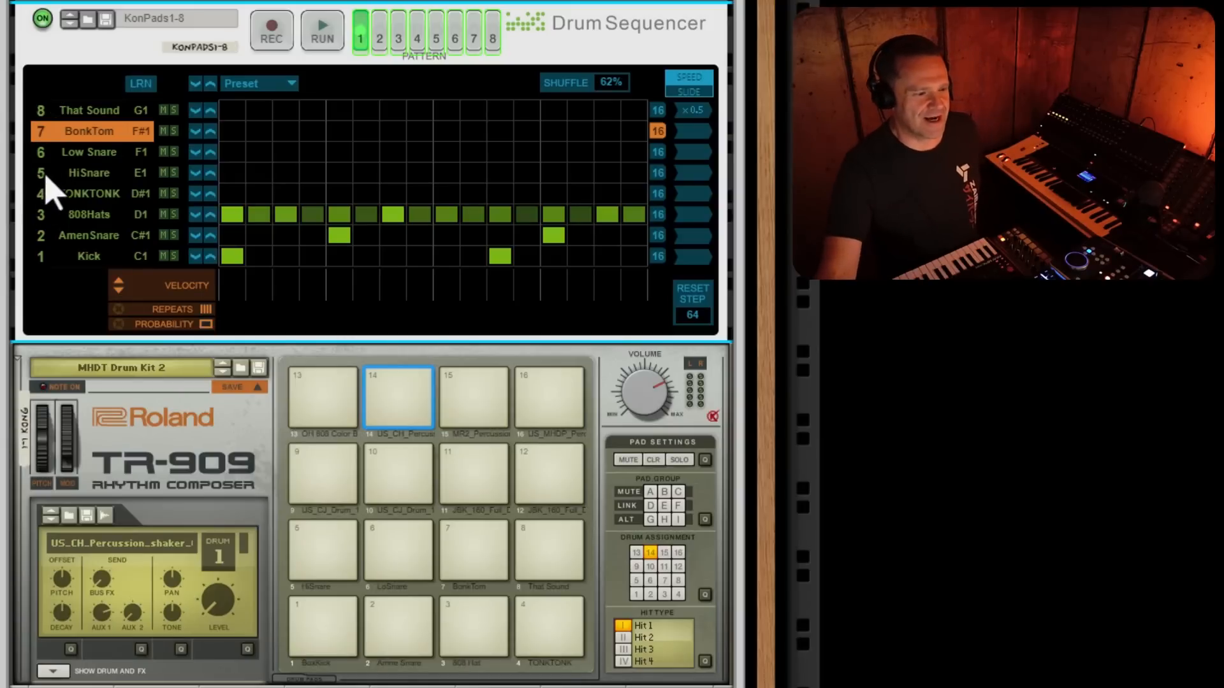
{"action": "left_click", "coordinate": [43, 171]}
{"action": "left_click", "coordinate": [44, 153]}
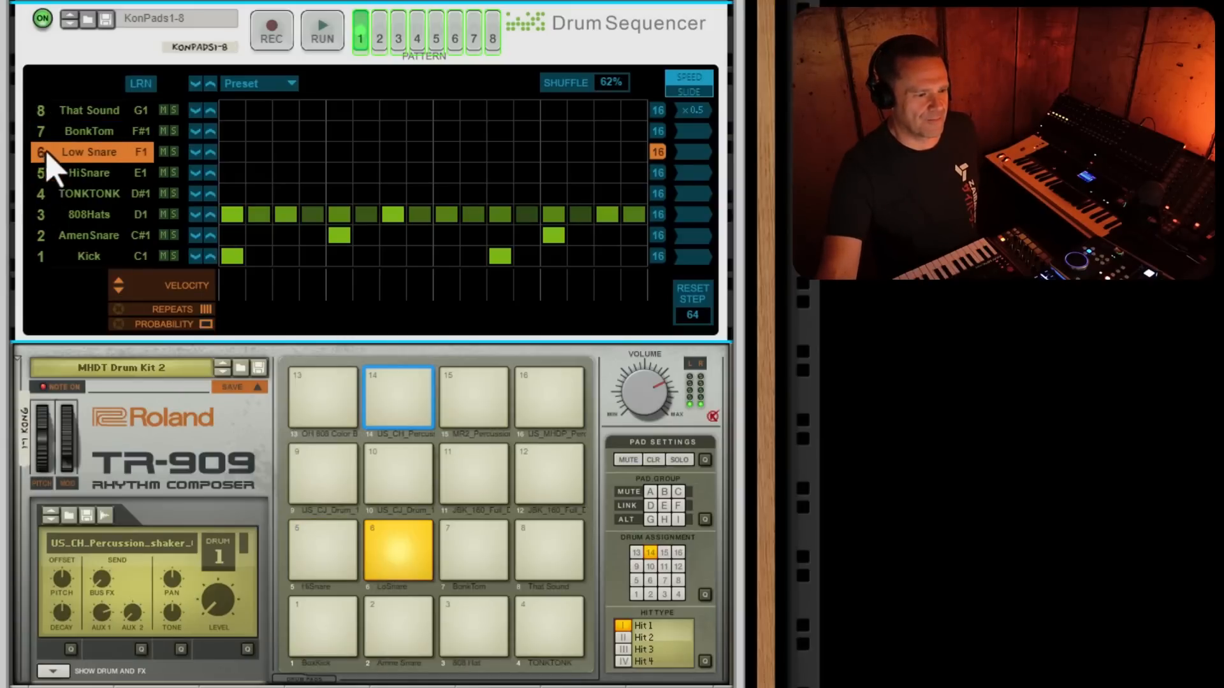
{"action": "left_click", "coordinate": [42, 236]}
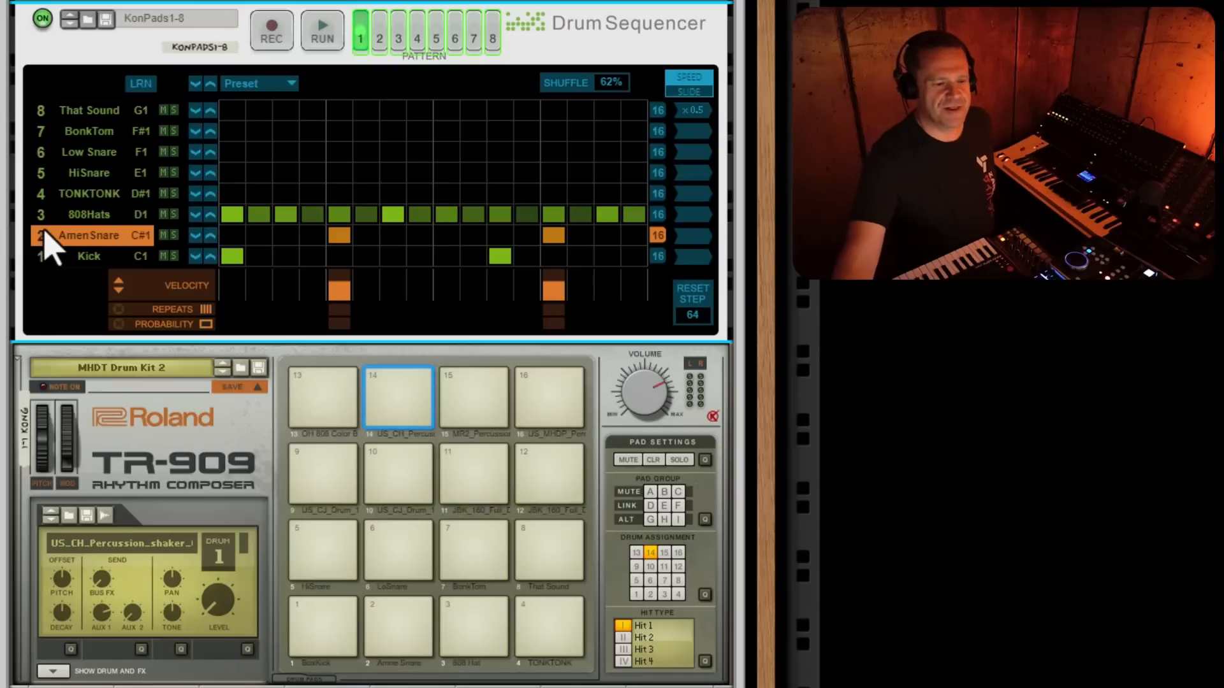
- Show the Drum Sequencer's pattern select automation in the sequencer, extend the loop end past bar 14 and return the playhead to the start
{"action": "left_click", "coordinate": [200, 433]}
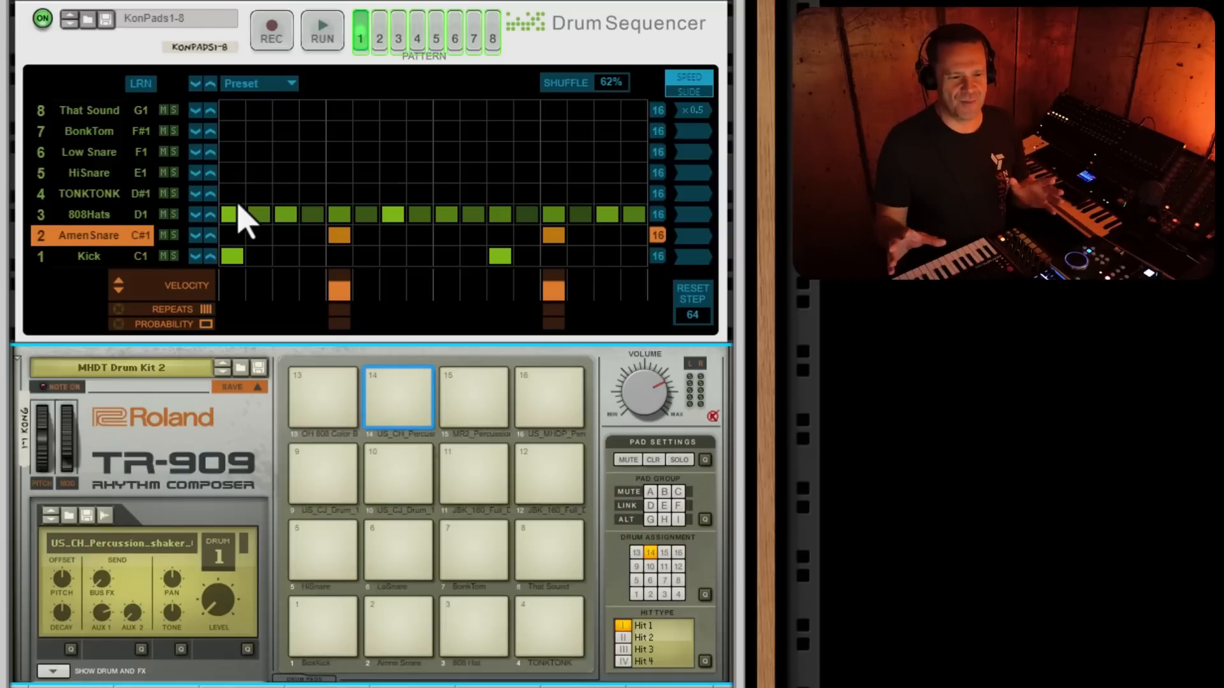
{"action": "right_click", "coordinate": [360, 35]}
{"action": "left_click", "coordinate": [397, 55]}
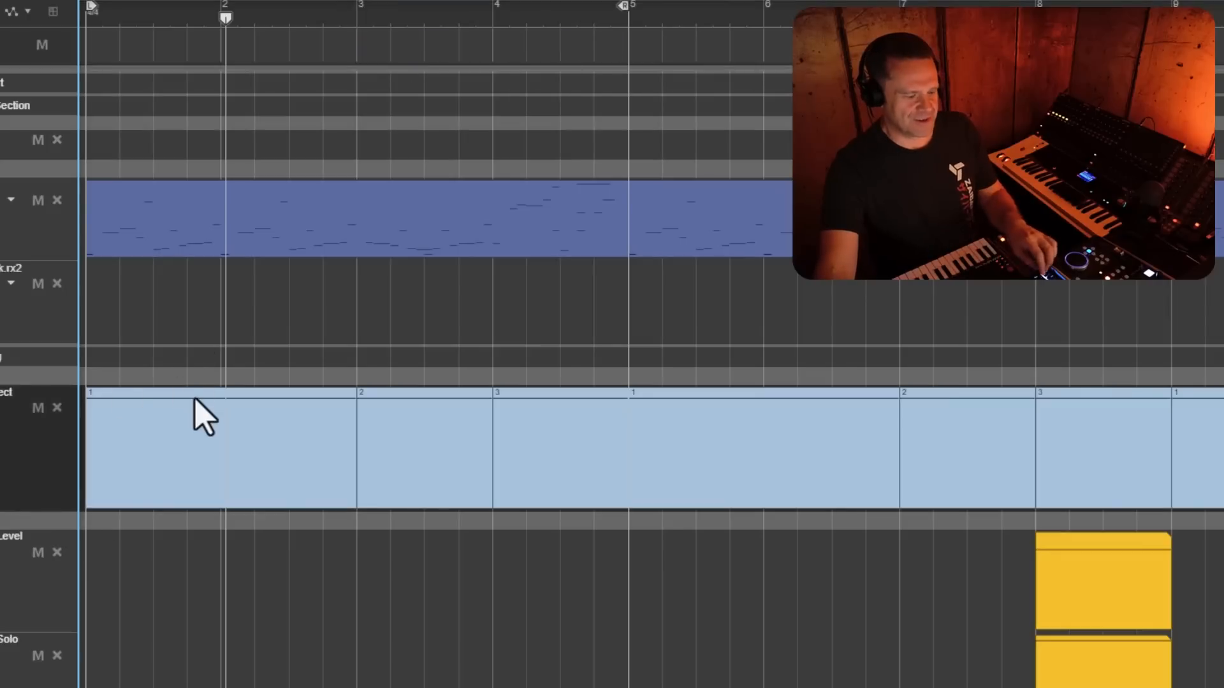
{"action": "scroll", "coordinate": [197, 399], "scroll_direction": "down", "scroll_amount": 3}
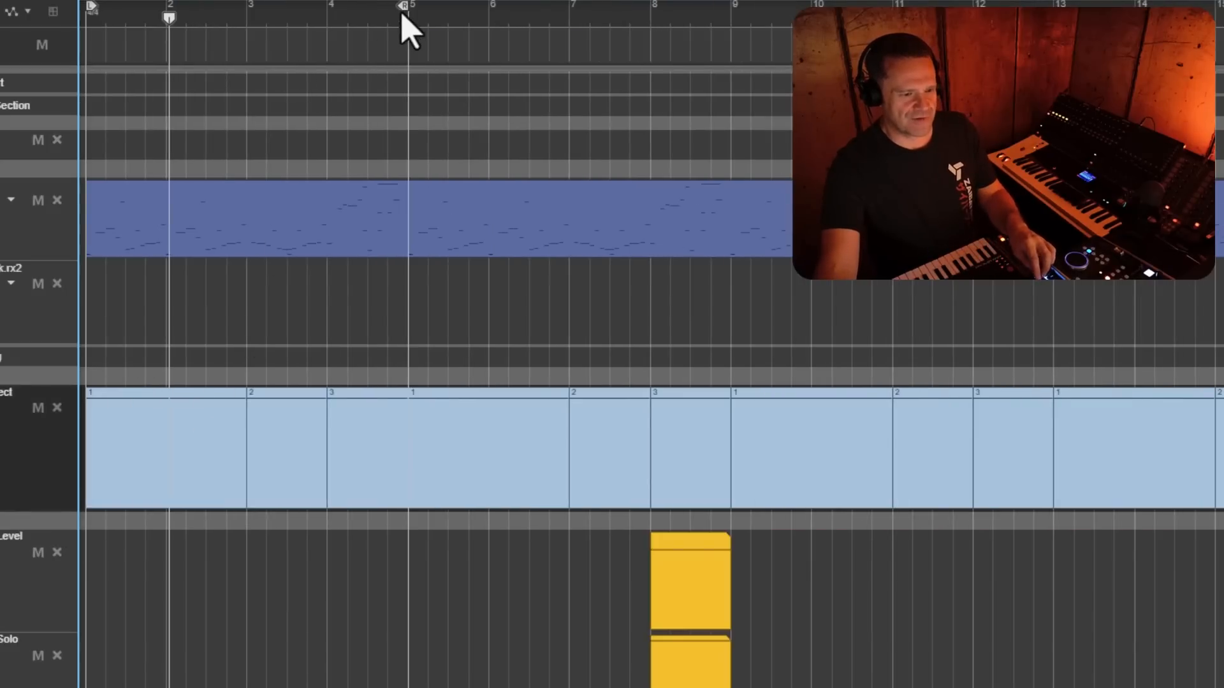
{"action": "left_click_drag", "start_coordinate": [403, 9], "coordinate": [1216, 16]}
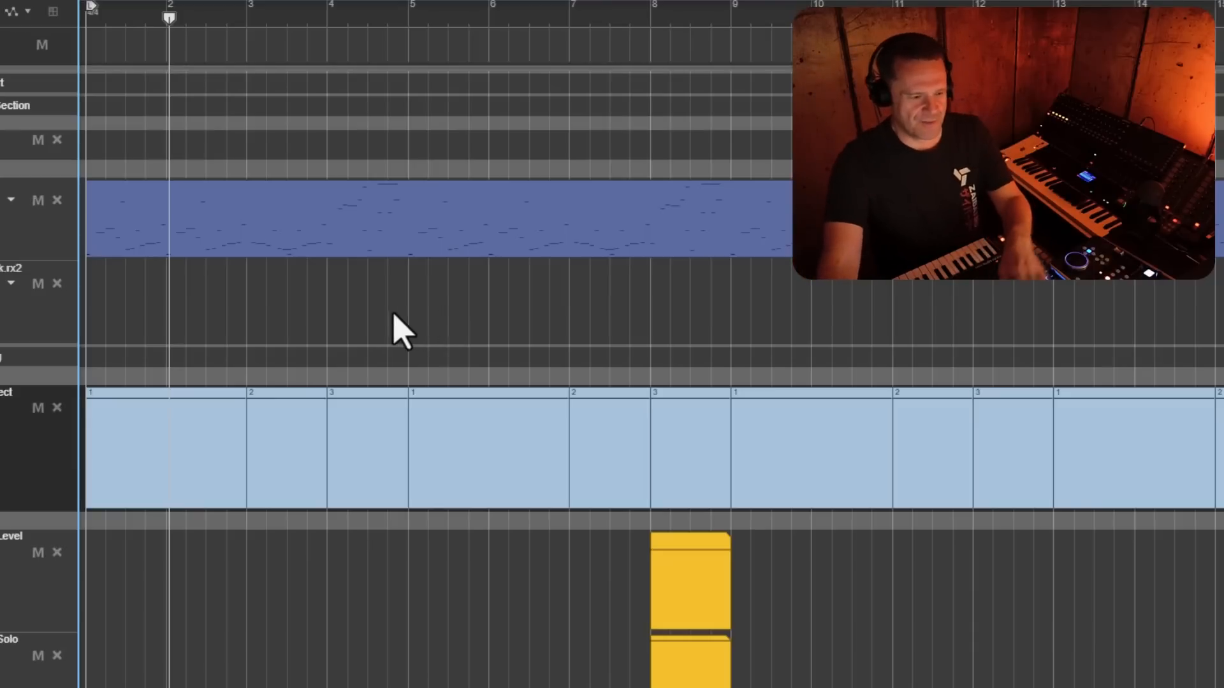
{"action": "key", "text": "shift+Return"}
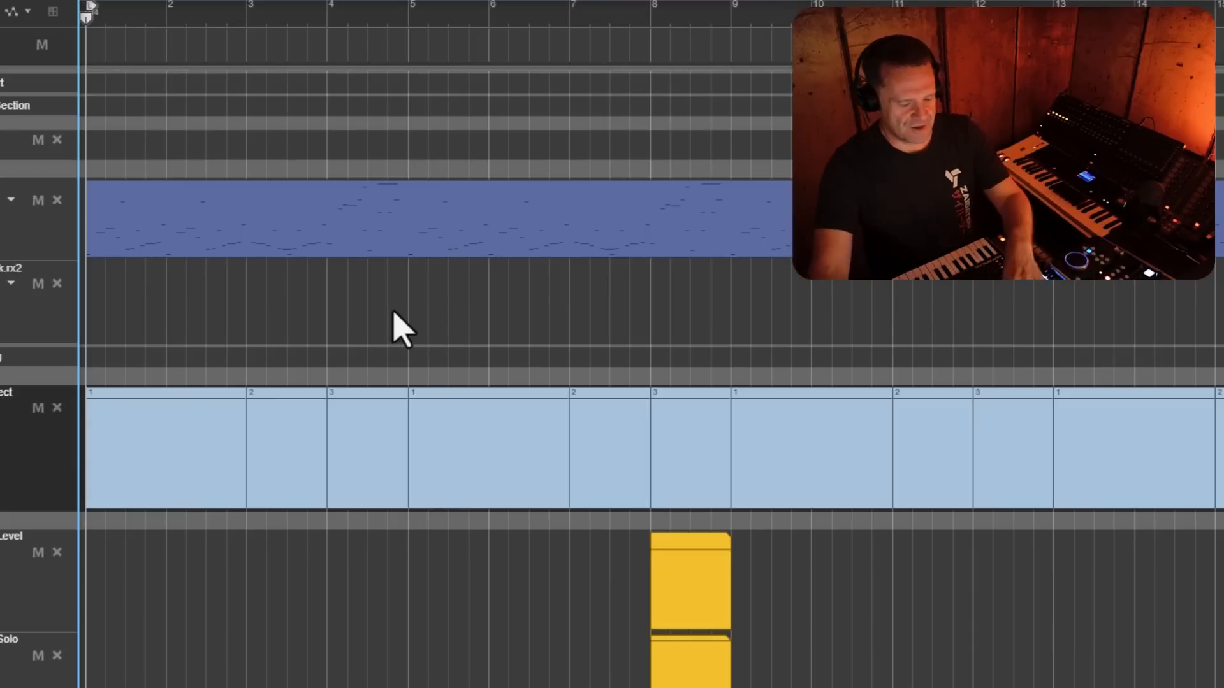
- Return to the rack, solo the Kick and AmenSnare lanes and play the automated drum patterns
{"action": "key", "text": "F6"}
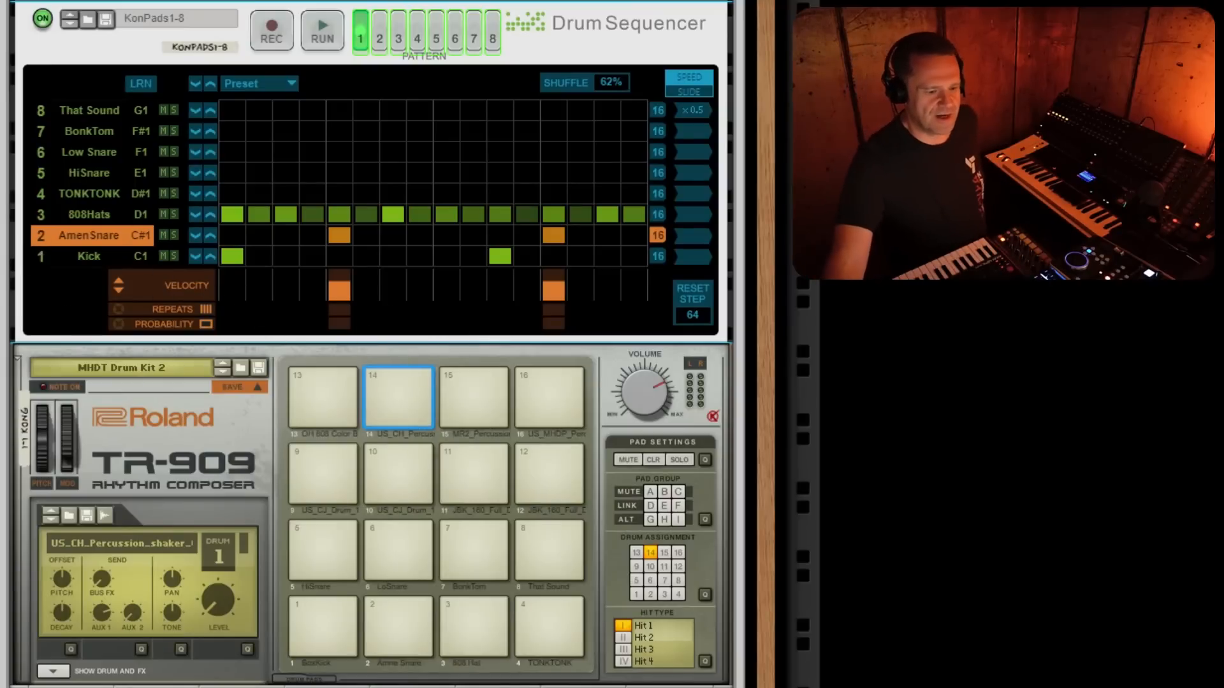
{"action": "left_click", "coordinate": [174, 235]}
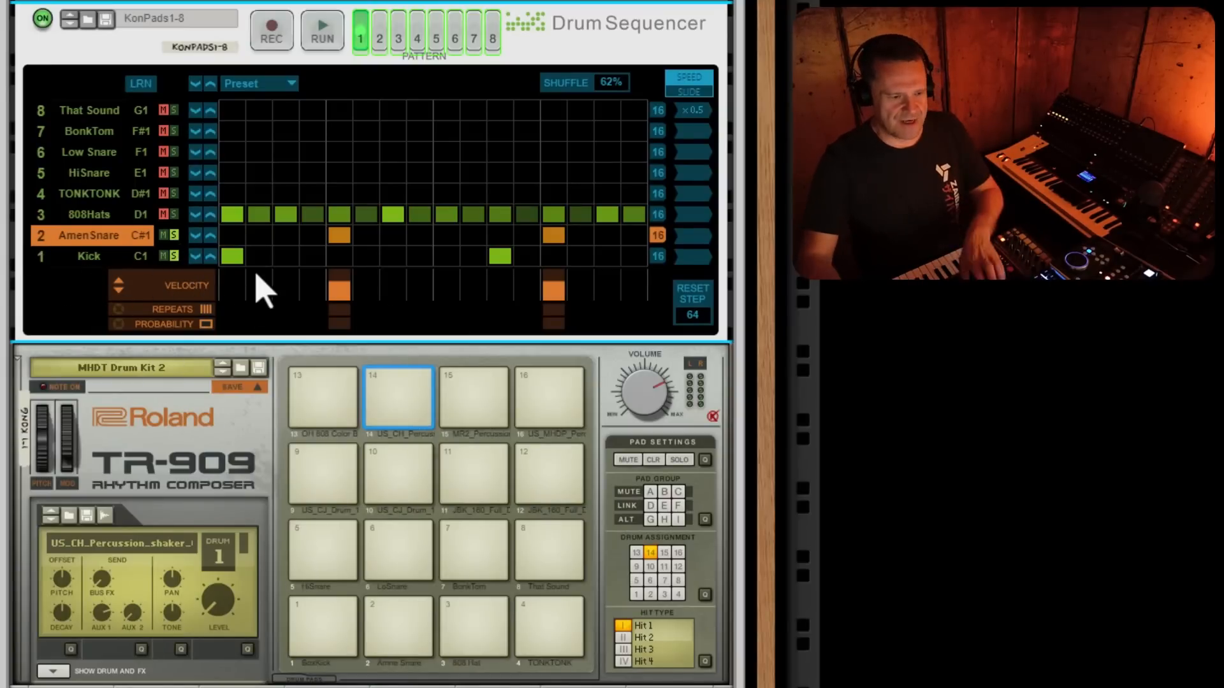
{"action": "key", "text": "space"}
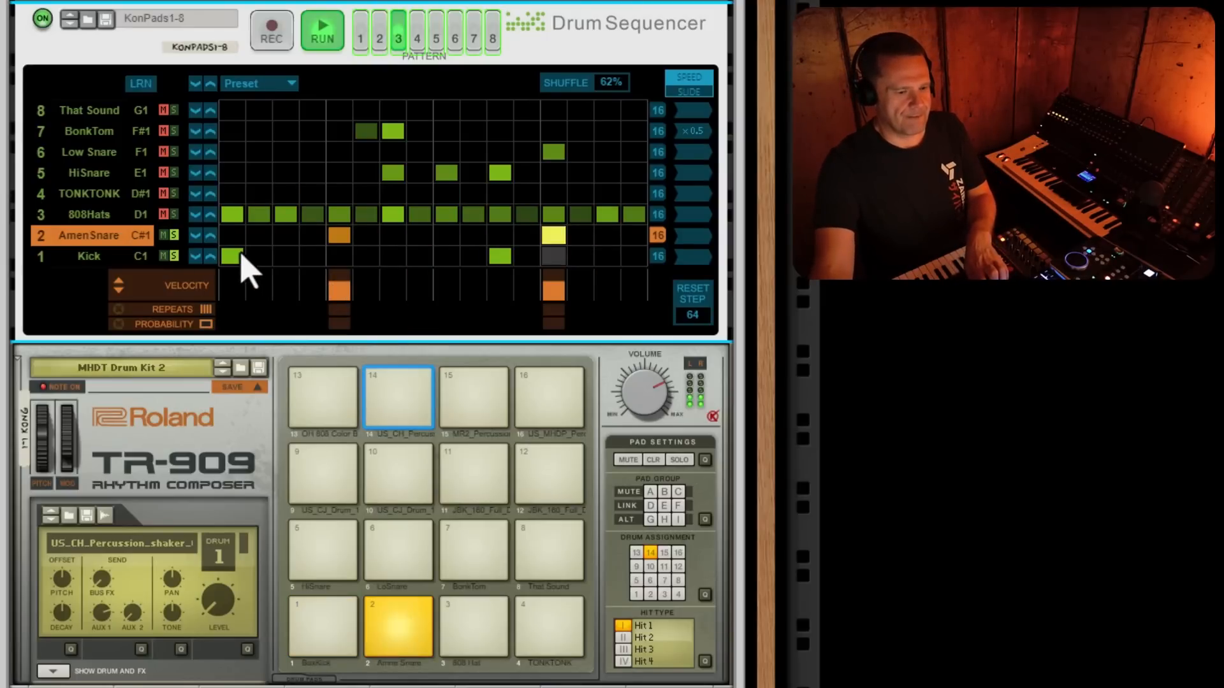
{"action": "key", "text": "space"}
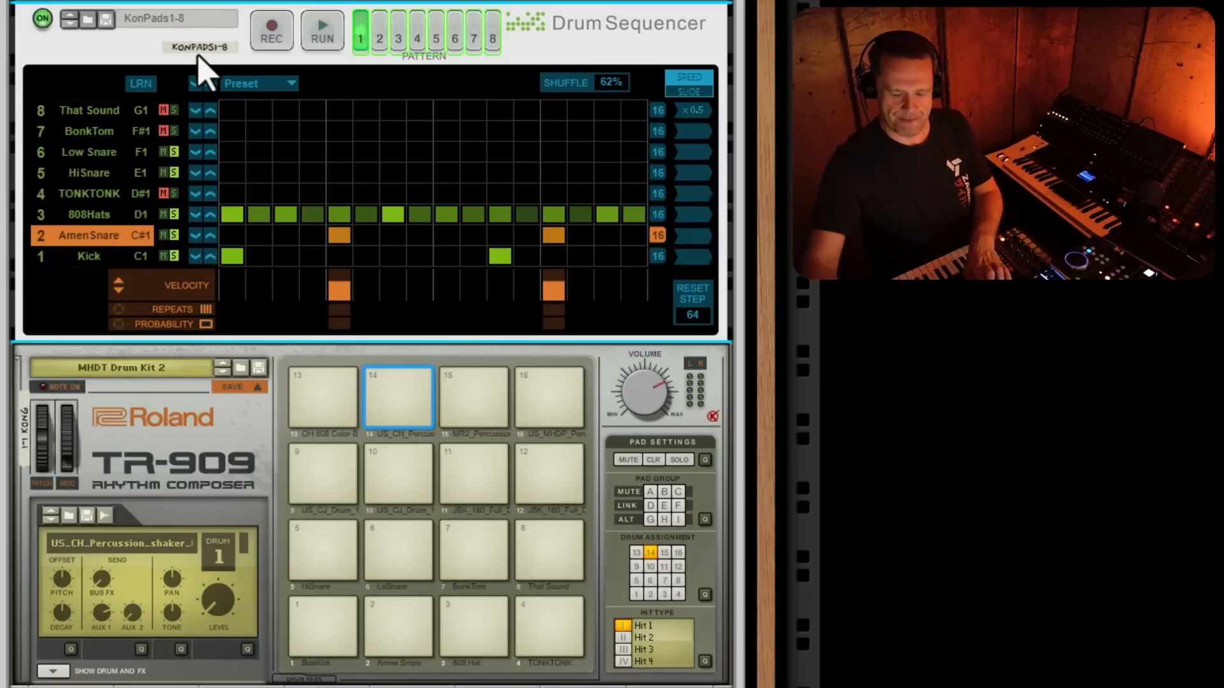
- Play the patterns with 808Hats, HiSnare and Low Snare also soloed, and inspect the steps of patterns 2 and 3
{"action": "key", "text": "space"}
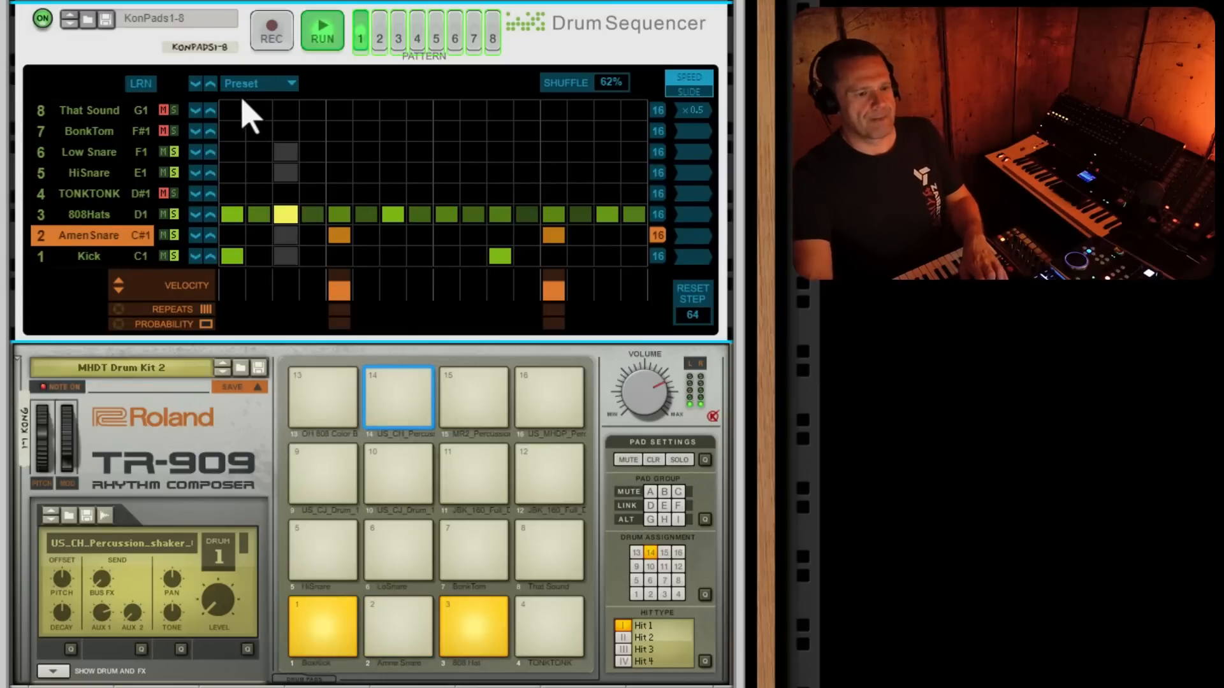
{"action": "left_click", "coordinate": [379, 34]}
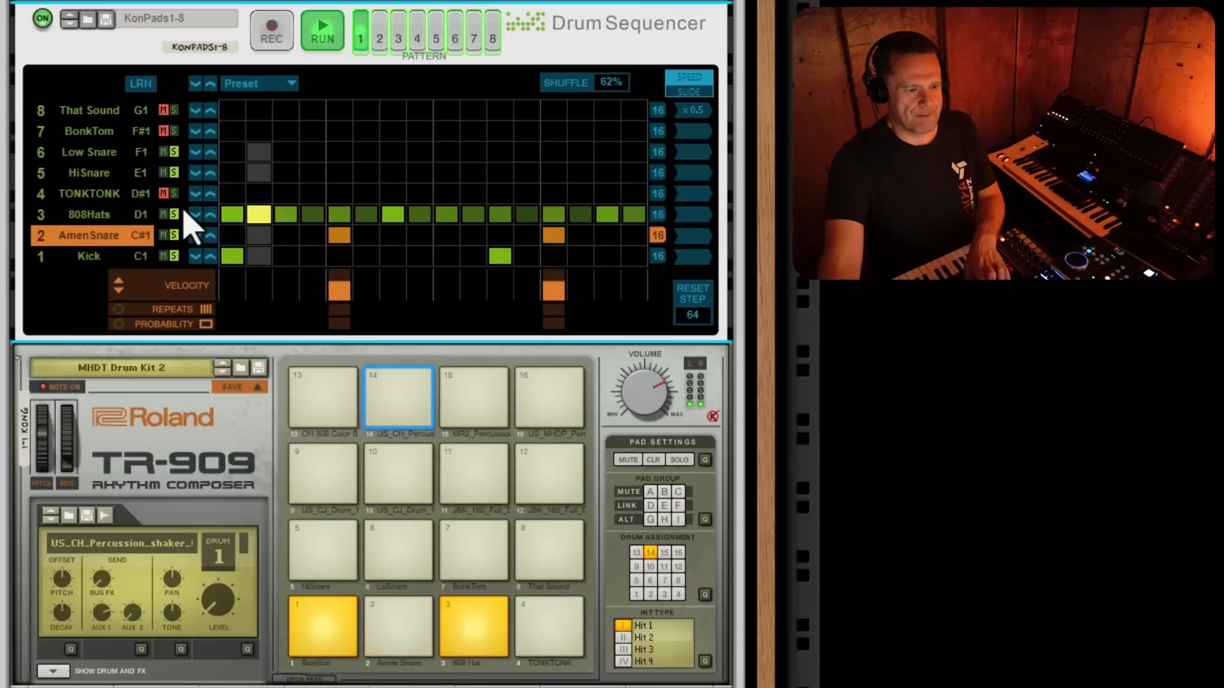
{"action": "key", "text": "space"}
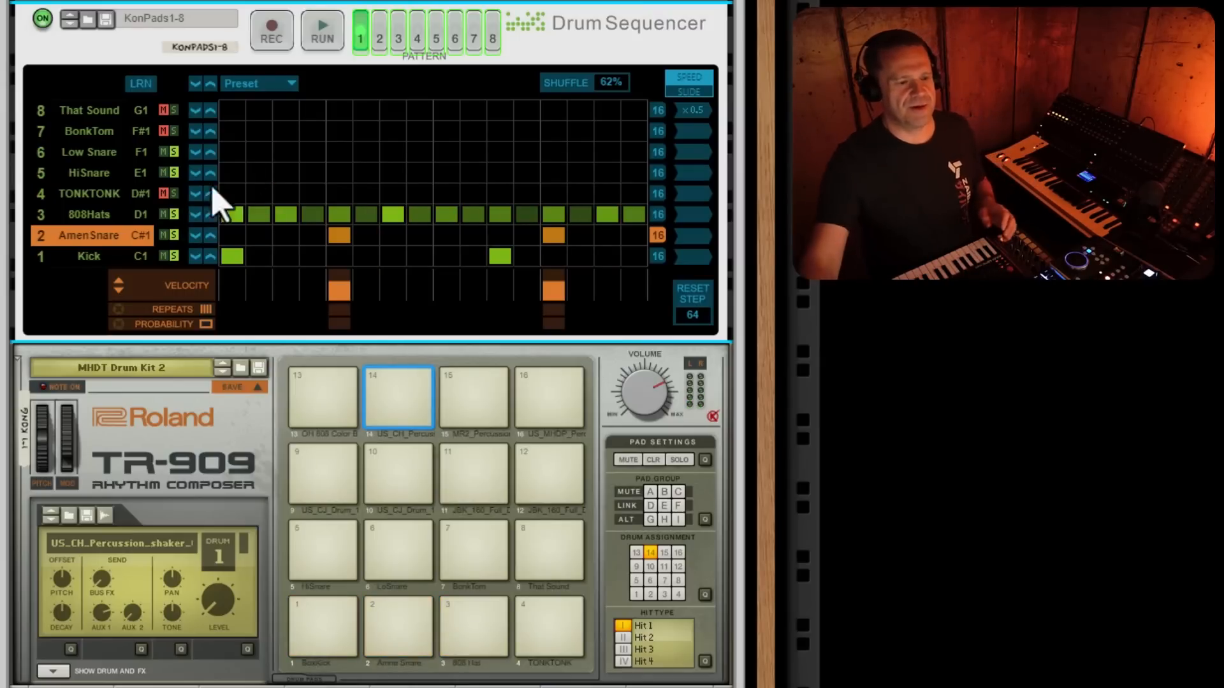
{"action": "left_click", "coordinate": [378, 40]}
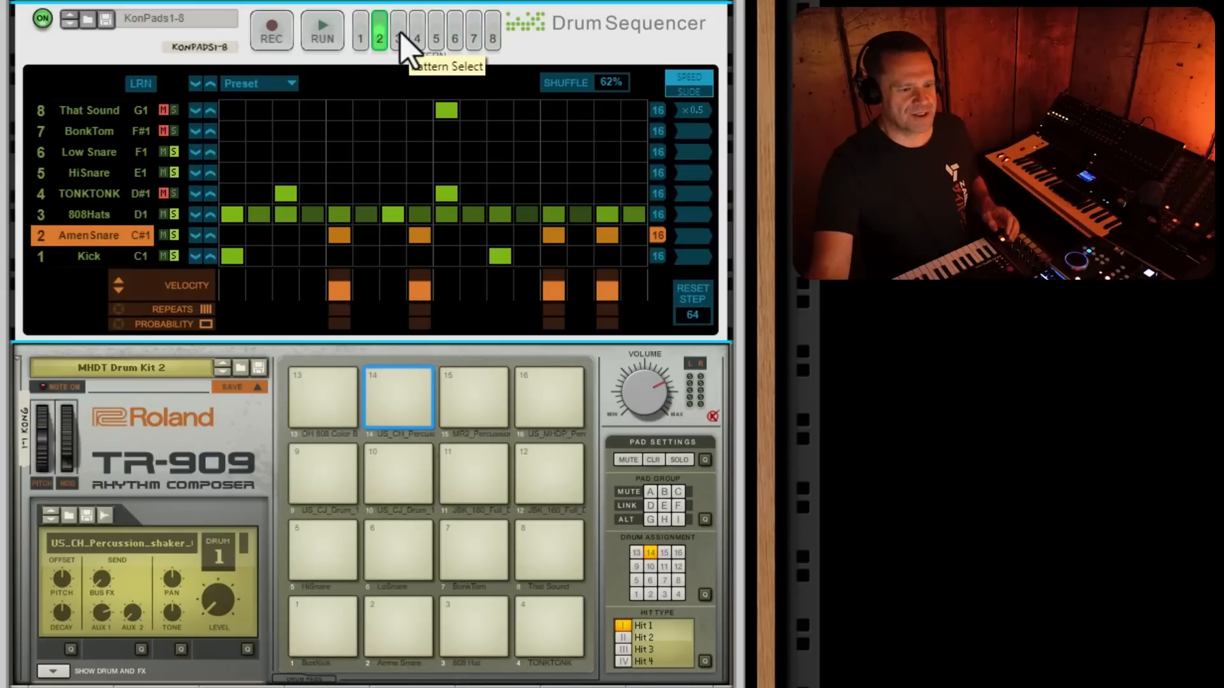
{"action": "left_click", "coordinate": [400, 39]}
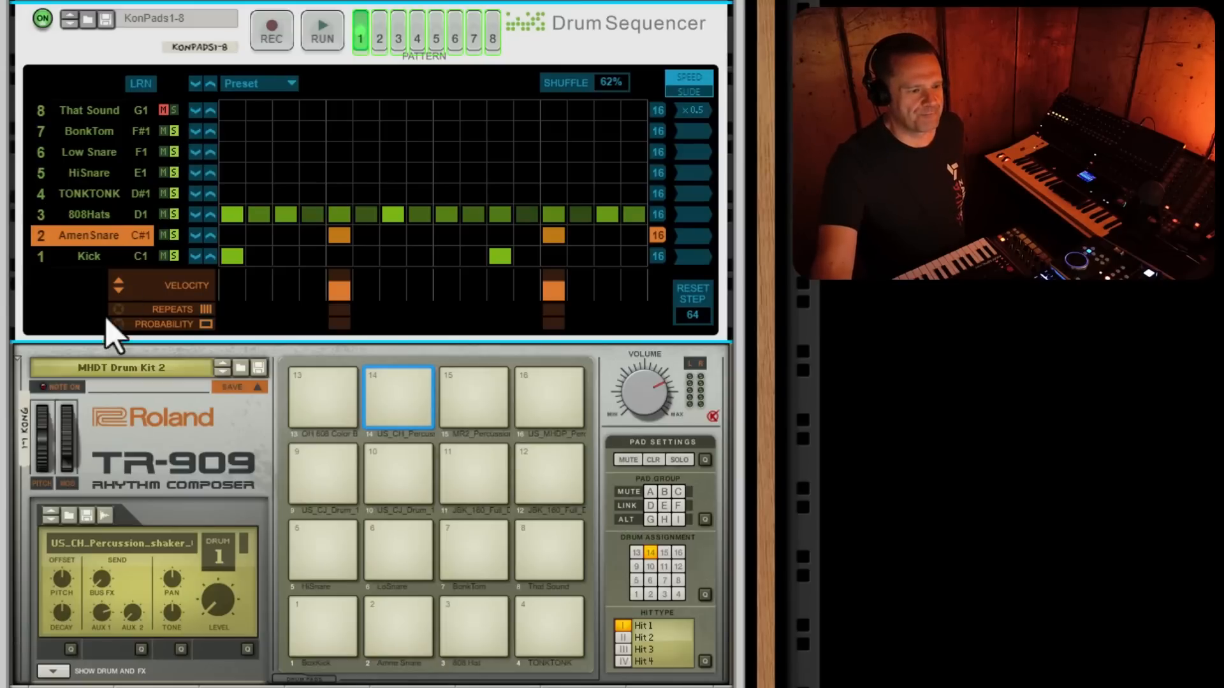
- Audition the TONKTONK and BonkTom lanes and play the patterns with both of them soloed as well
{"action": "left_click", "coordinate": [38, 193]}
{"action": "left_click", "coordinate": [40, 132]}
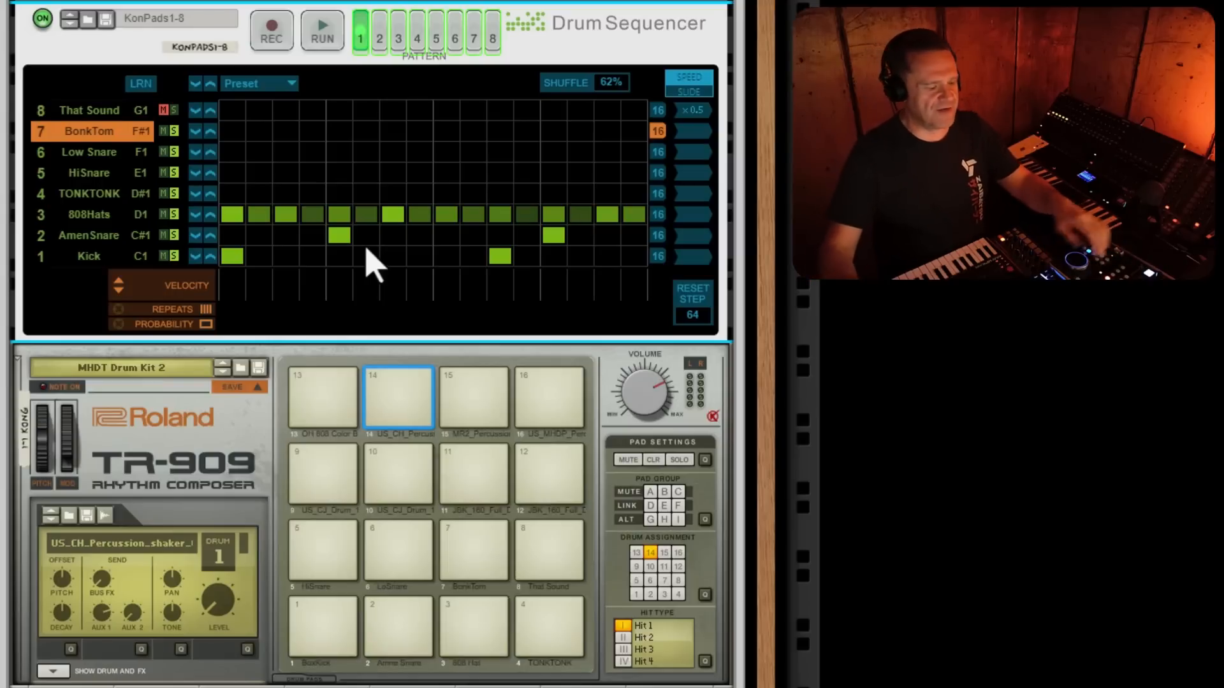
{"action": "key", "text": "space"}
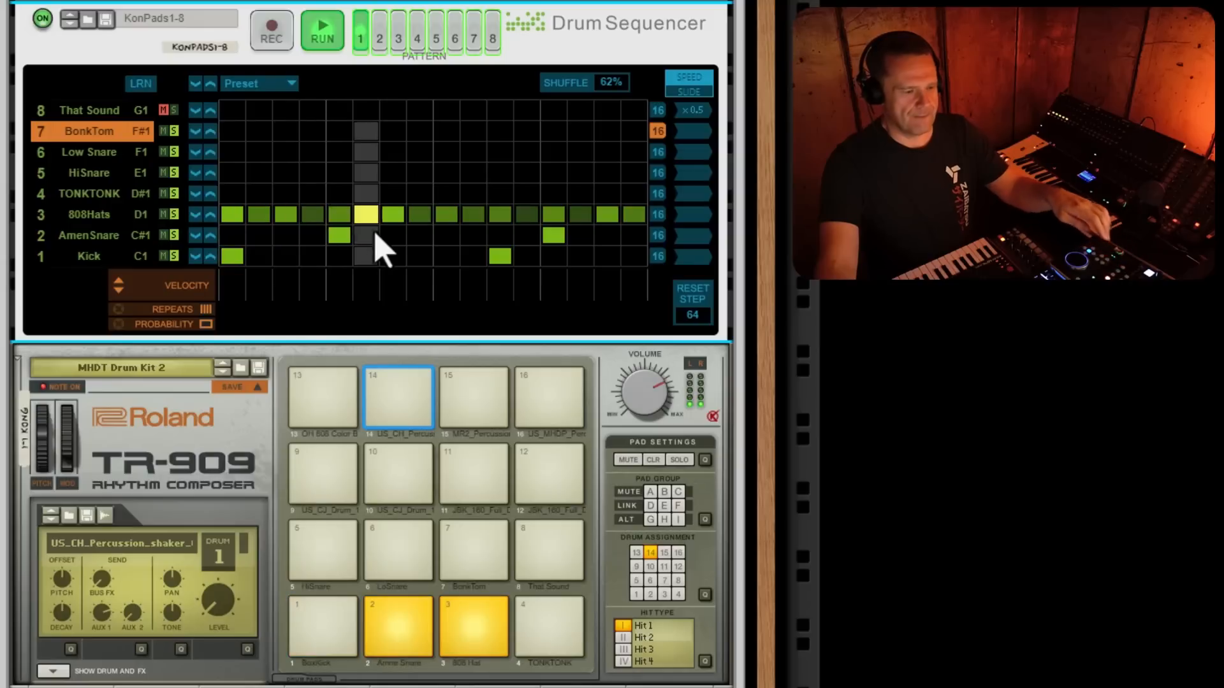
{"action": "key", "text": "space"}
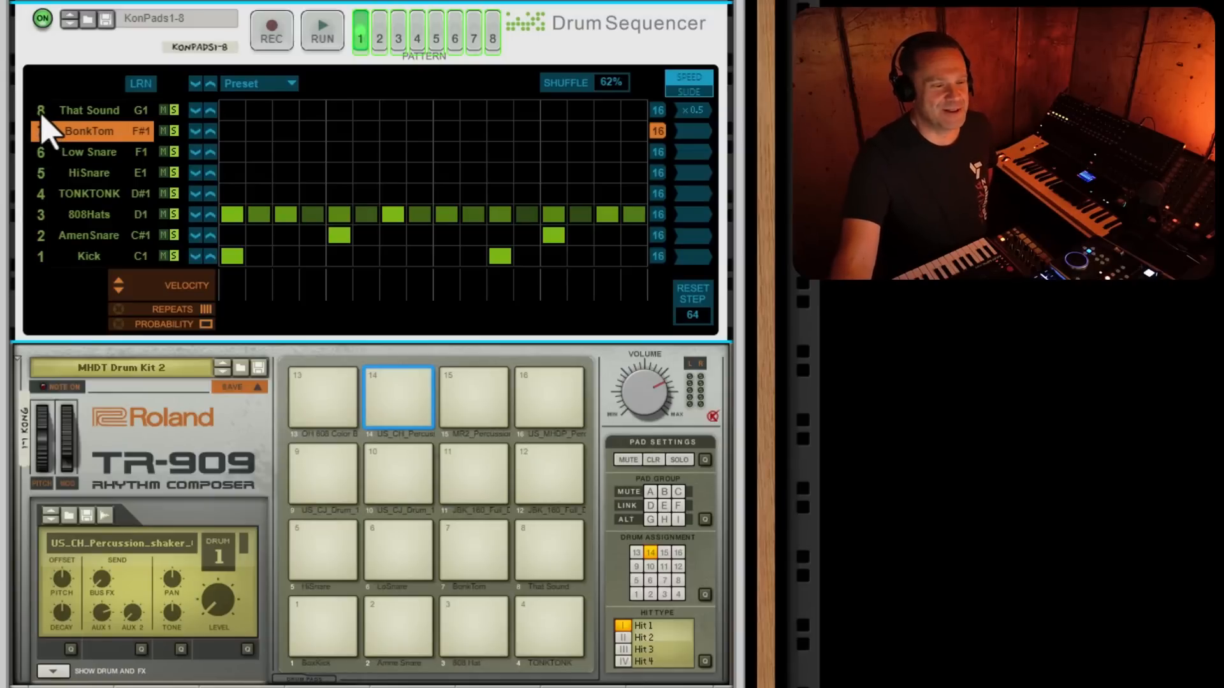
- Audition the That Sound lane, play the patterns with all eight lanes soloed and clear the solos
{"action": "left_click", "coordinate": [41, 112]}
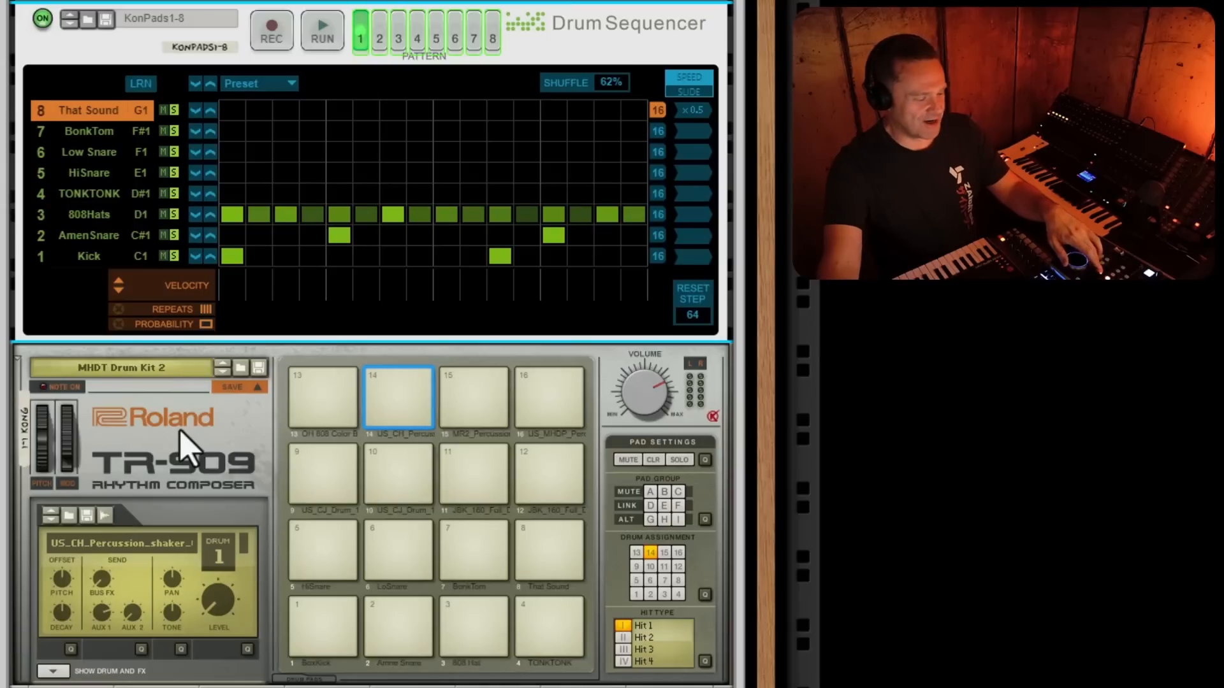
{"action": "key", "text": "space"}
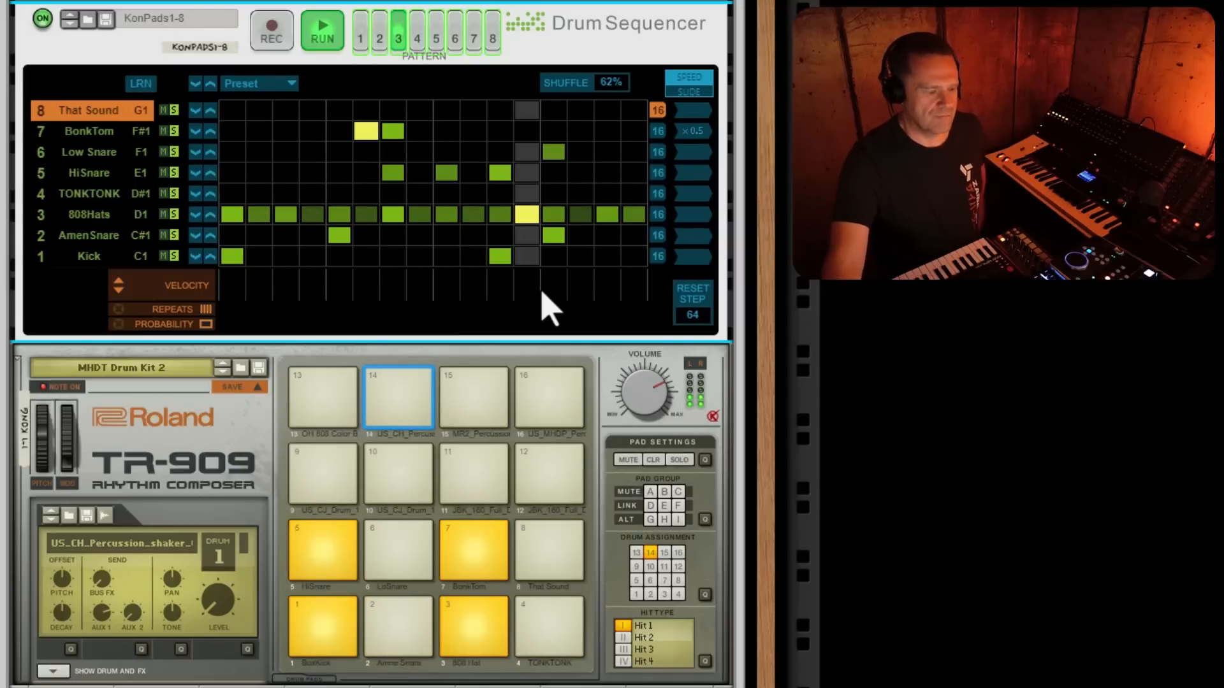
{"action": "key", "text": "space"}
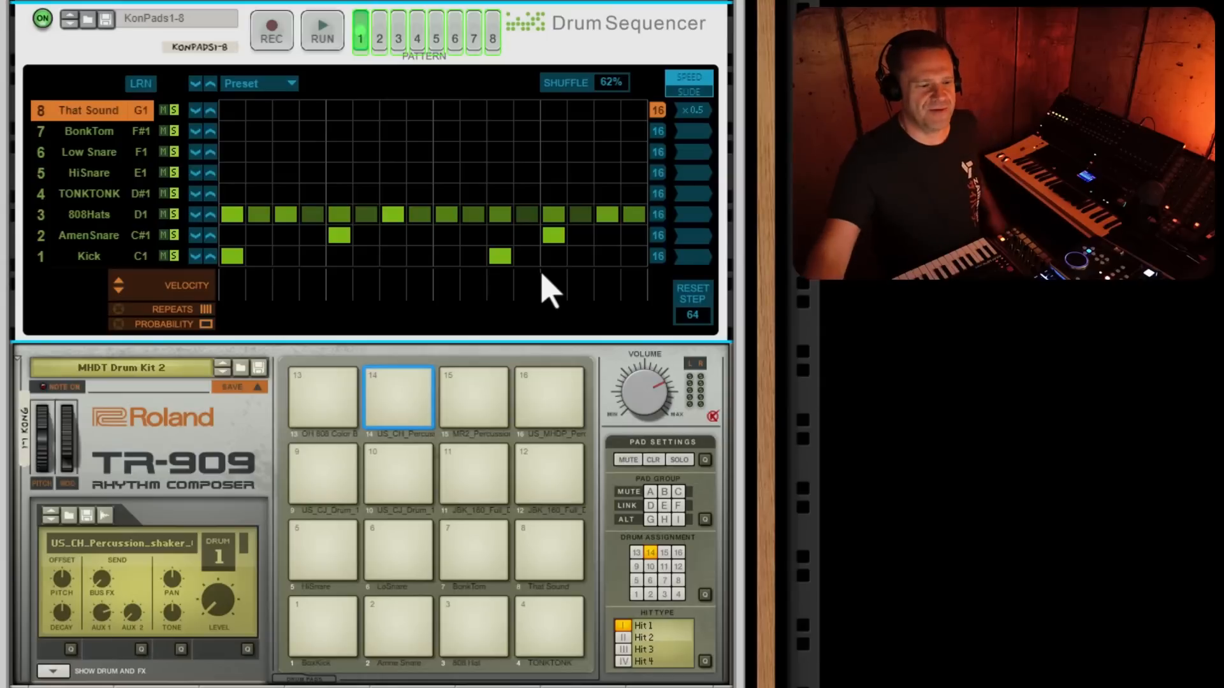
{"action": "left_click", "coordinate": [164, 255]}
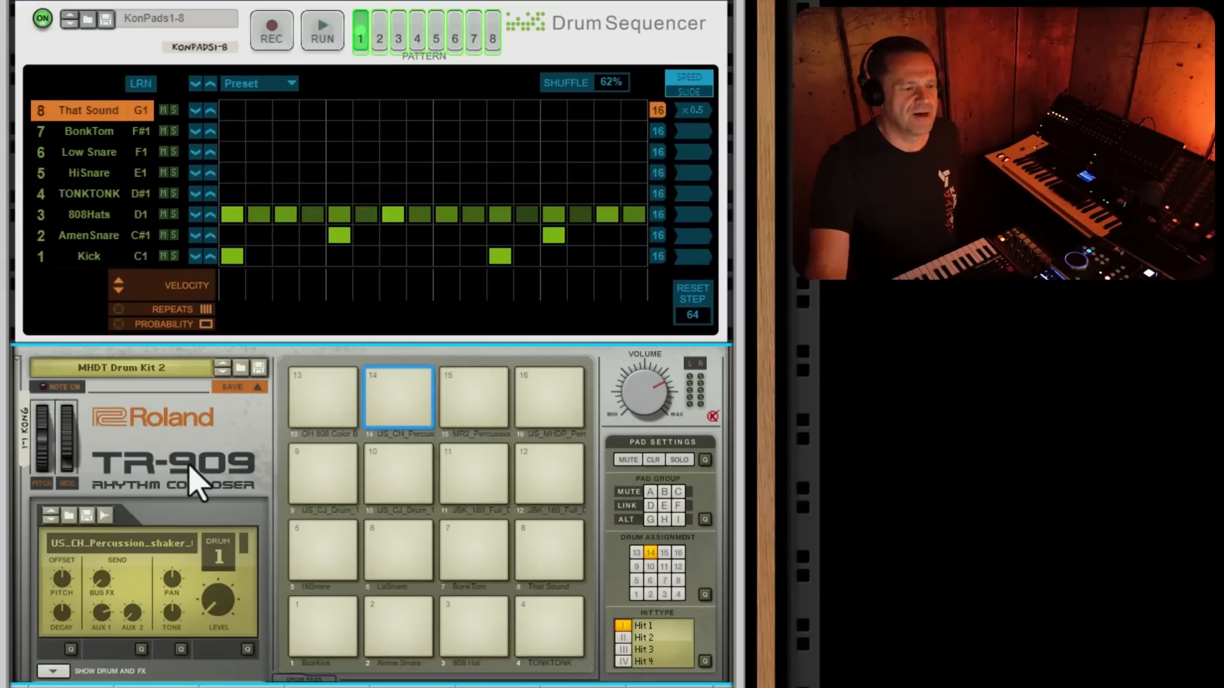
- Go to the Synchronous effect below Kong and inspect its FilterSquirt modulation curves 1 and 3
{"action": "scroll", "coordinate": [204, 478], "scroll_direction": "down", "scroll_amount": 10}
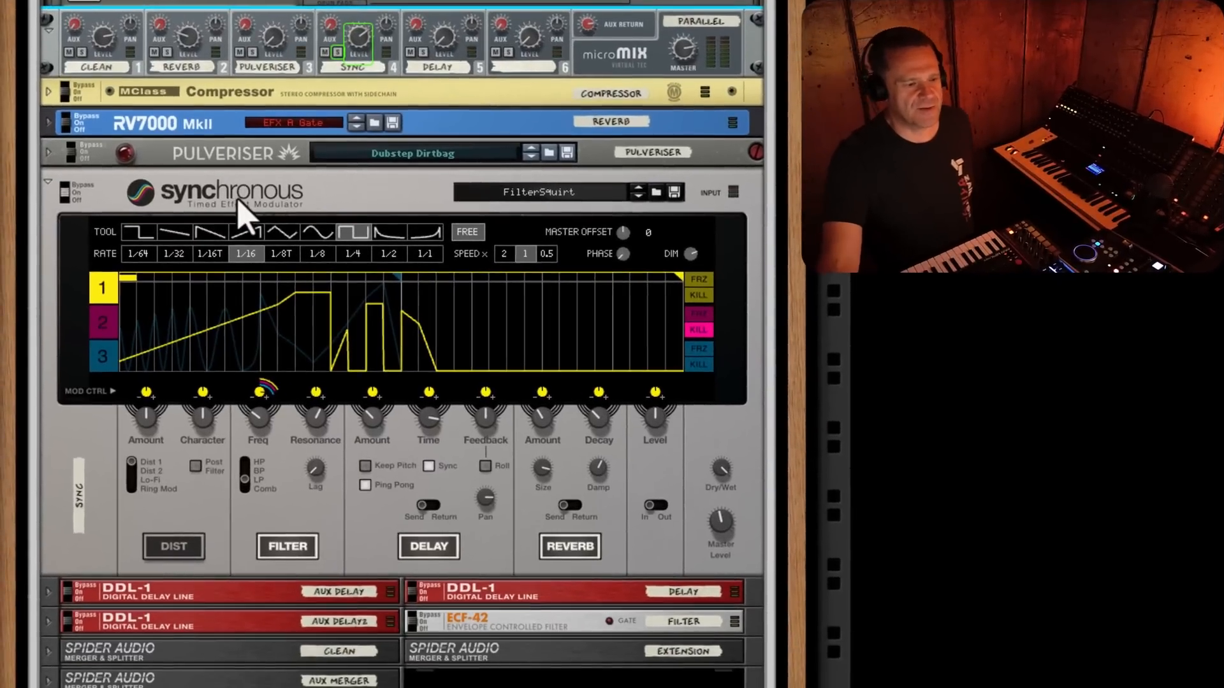
{"action": "left_click", "coordinate": [244, 205]}
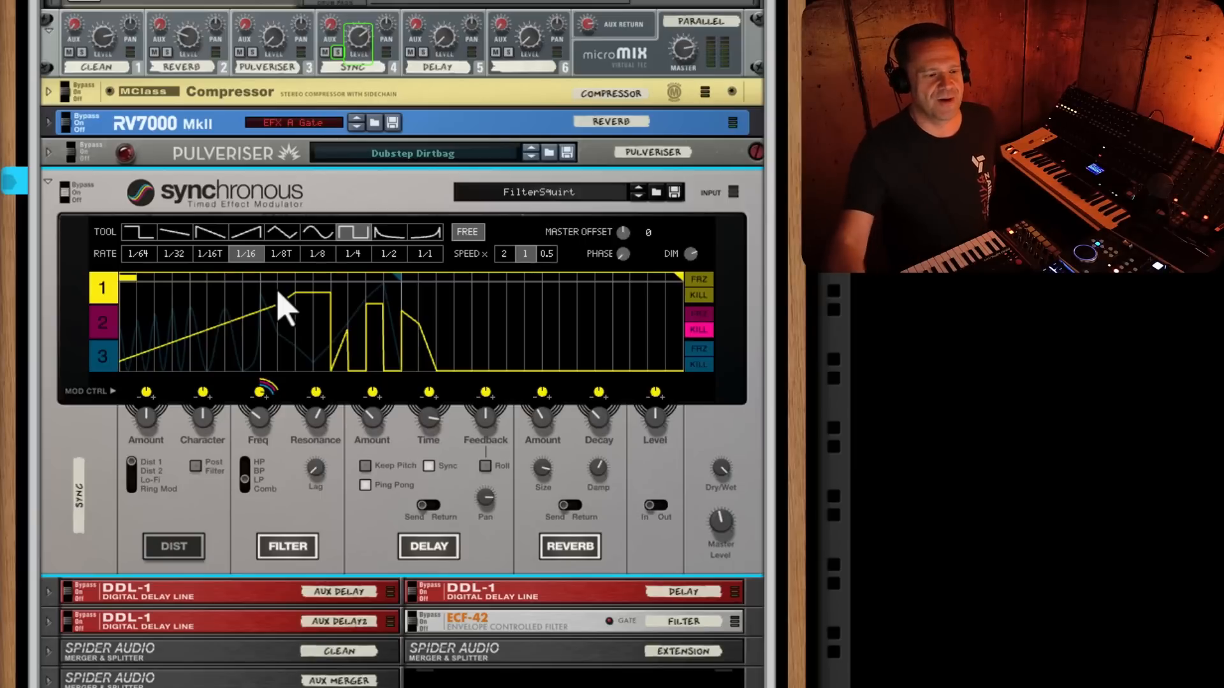
{"action": "left_click", "coordinate": [103, 357]}
{"action": "left_click", "coordinate": [103, 288]}
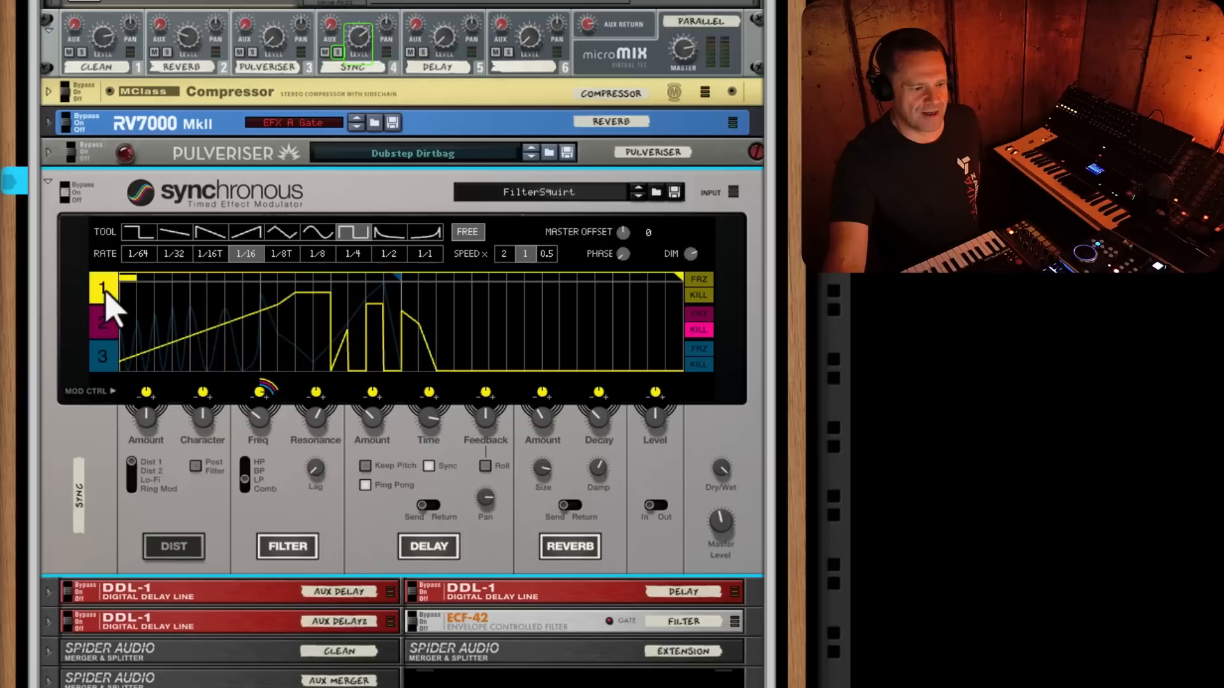
{"action": "left_click", "coordinate": [104, 360]}
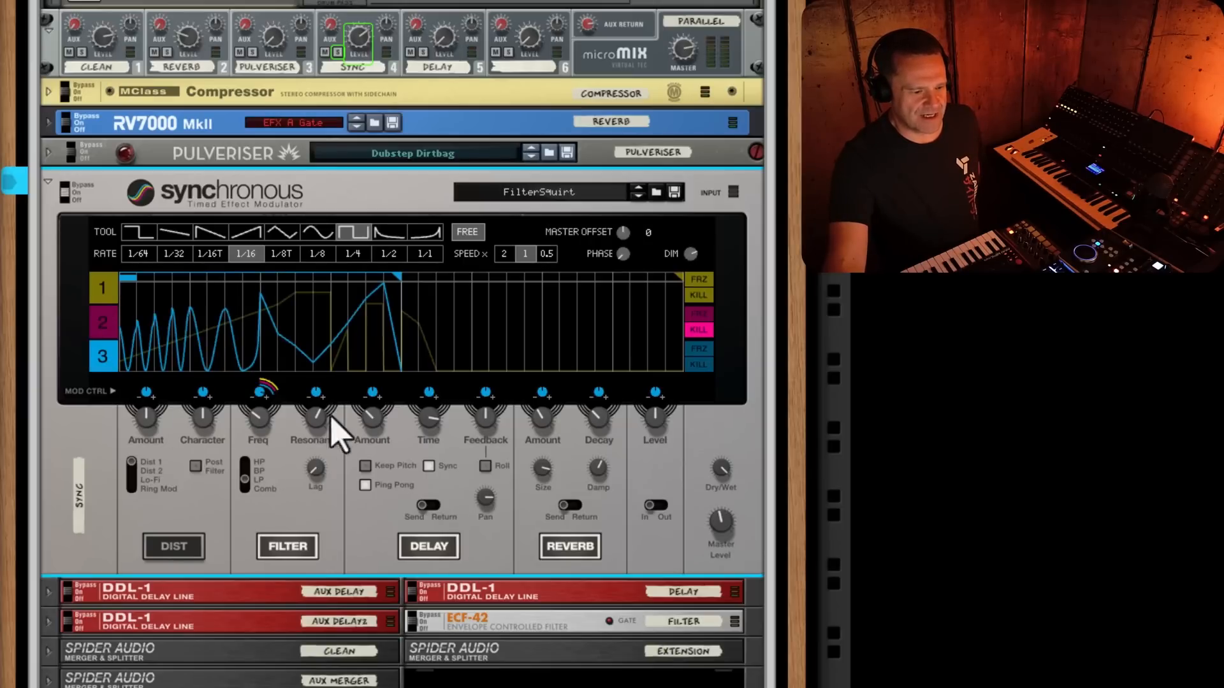
{"action": "left_click", "coordinate": [103, 290]}
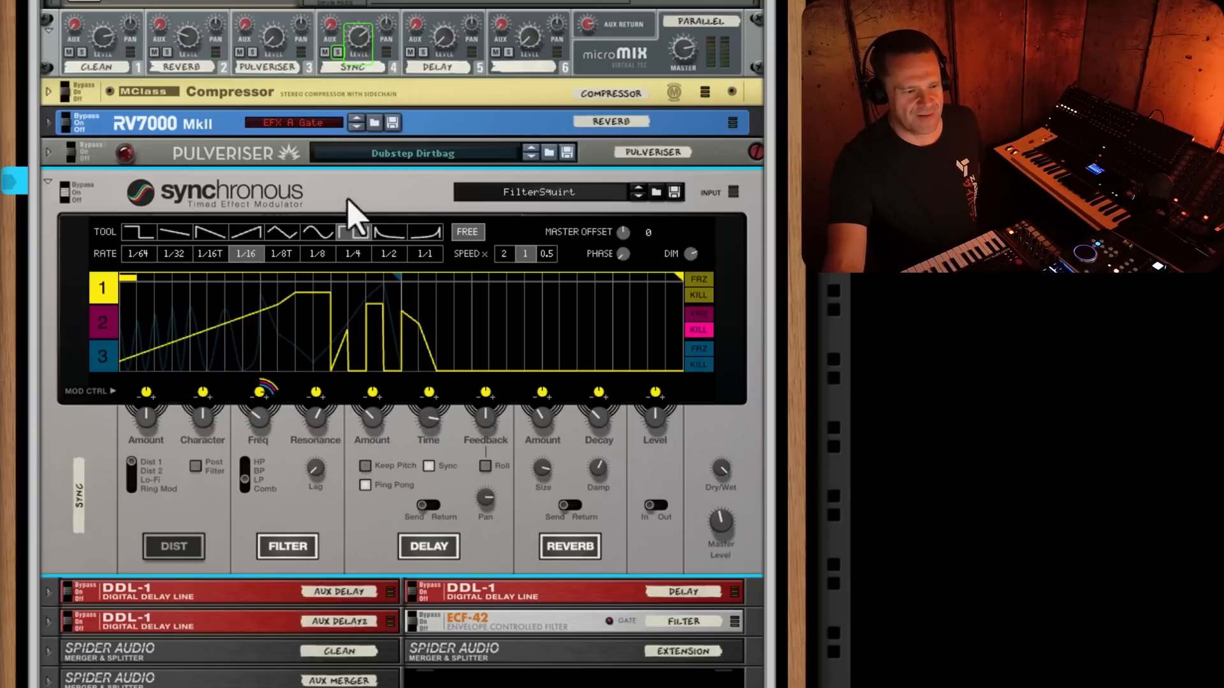
- Solo the CLEAN channel on the micromix below Kong and play the dry drums
{"action": "scroll", "coordinate": [372, 218], "scroll_direction": "up", "scroll_amount": 3}
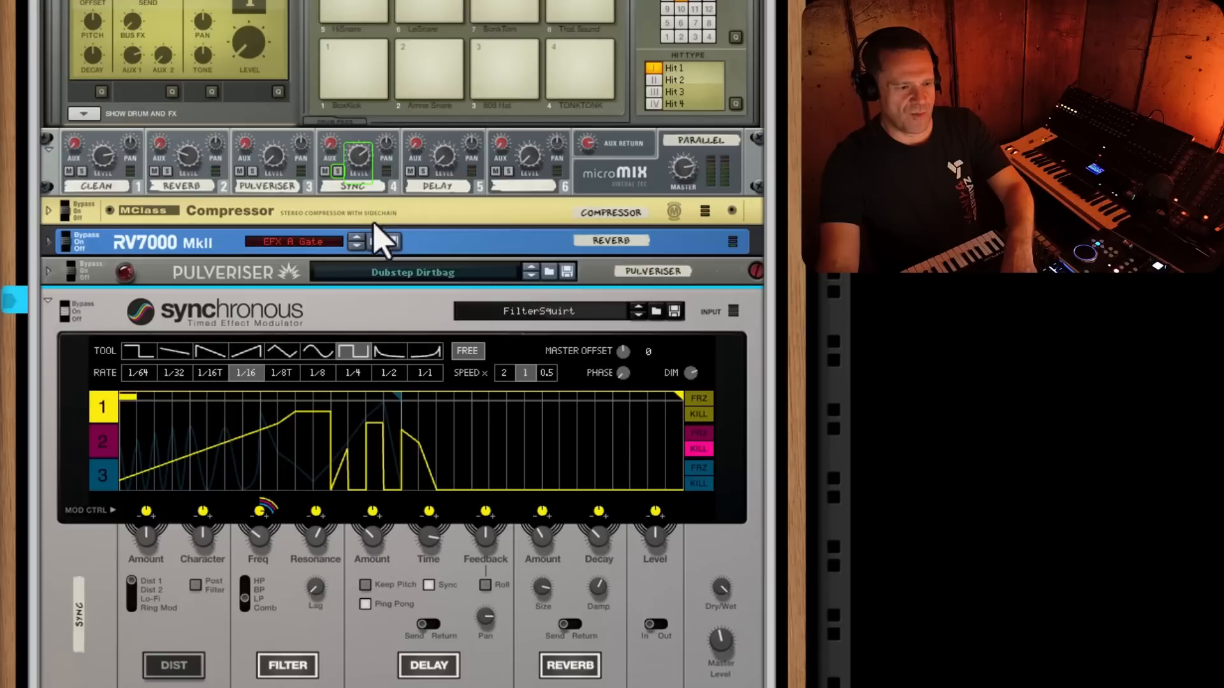
{"action": "left_click", "coordinate": [82, 172]}
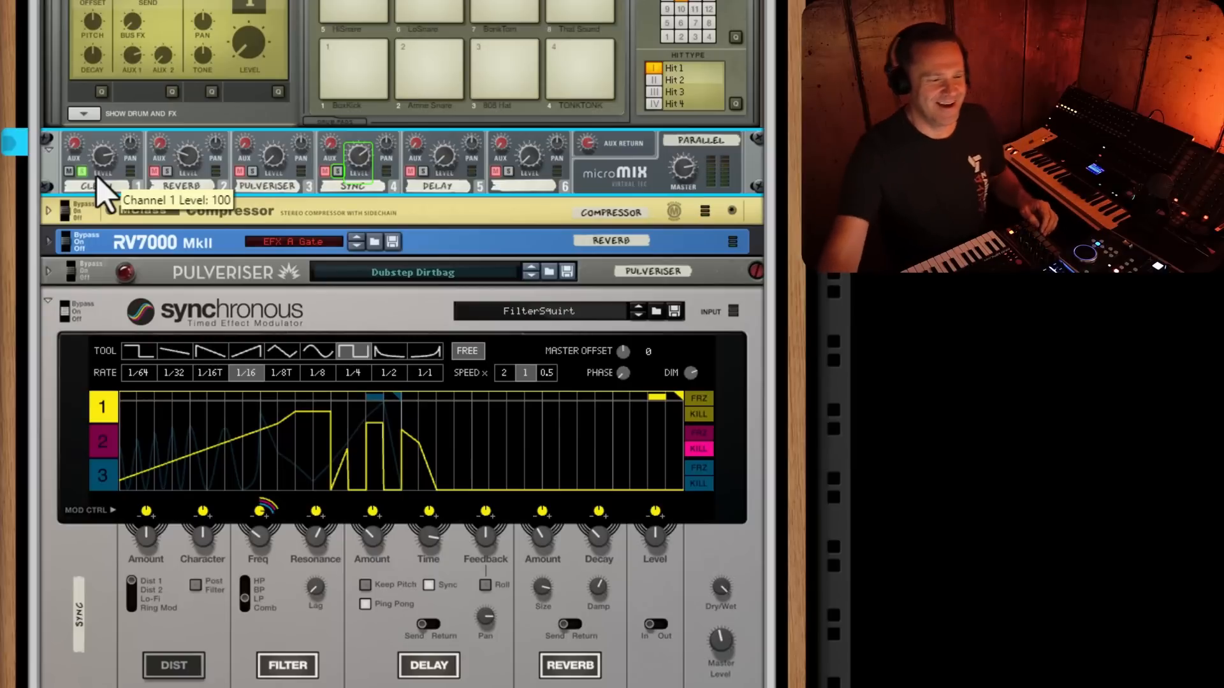
- Clear the CLEAN channel's solo and inspect the automation of the SYNC channel's solo and level in the sequencer
{"action": "left_click", "coordinate": [83, 179]}
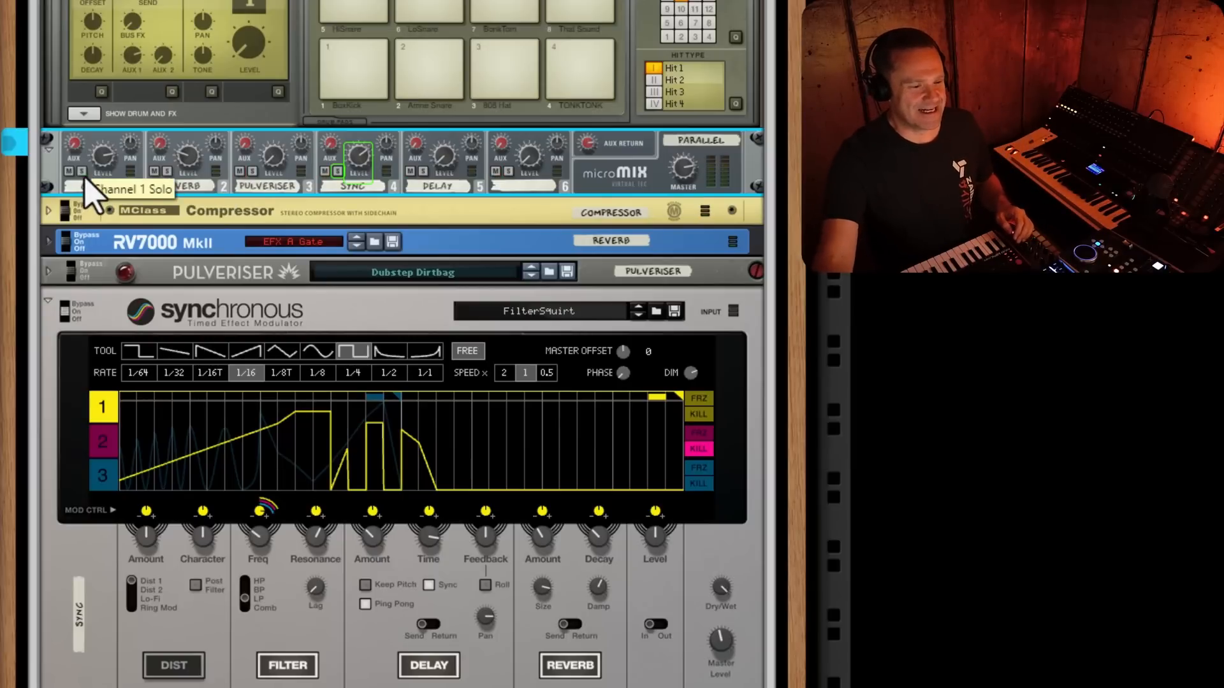
{"action": "right_click", "coordinate": [337, 185]}
{"action": "left_click", "coordinate": [372, 183]}
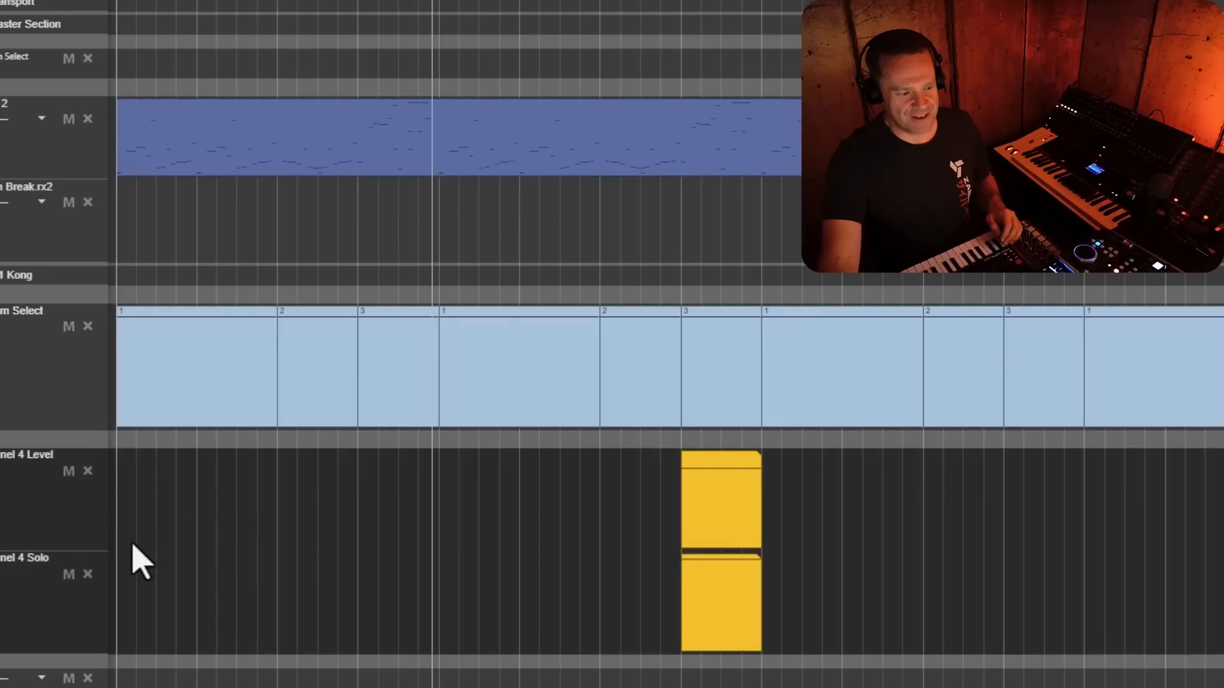
{"action": "key", "text": "F6"}
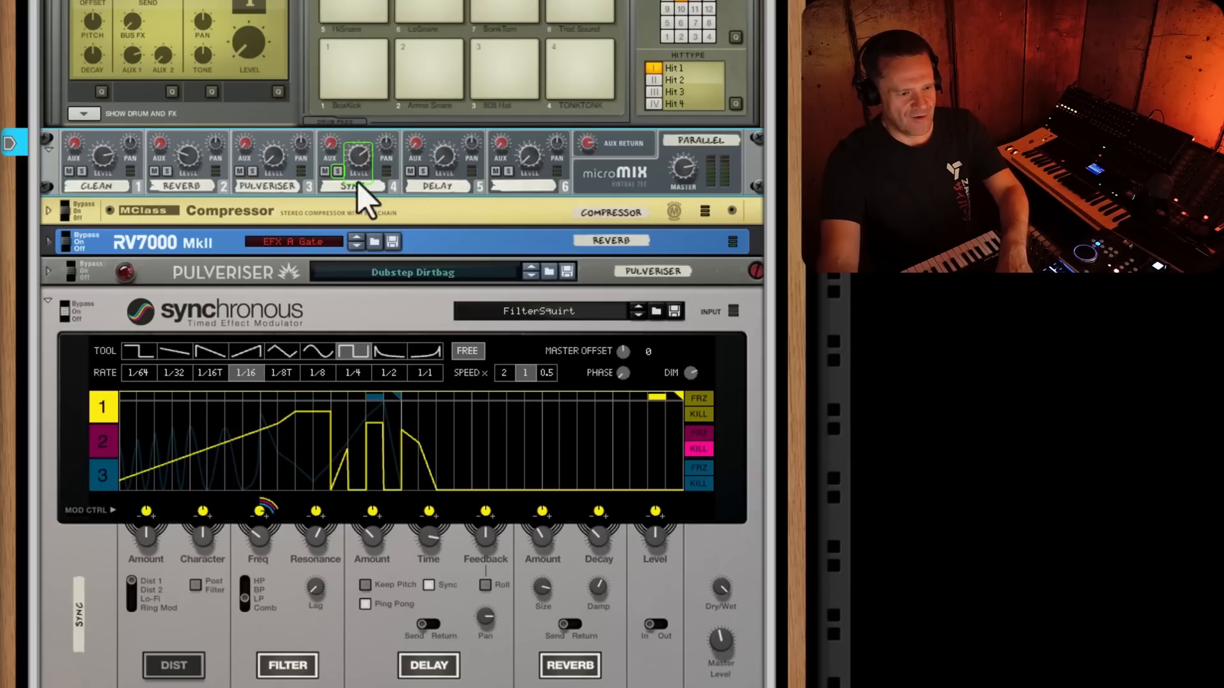
{"action": "right_click", "coordinate": [361, 162]}
{"action": "left_click", "coordinate": [405, 168]}
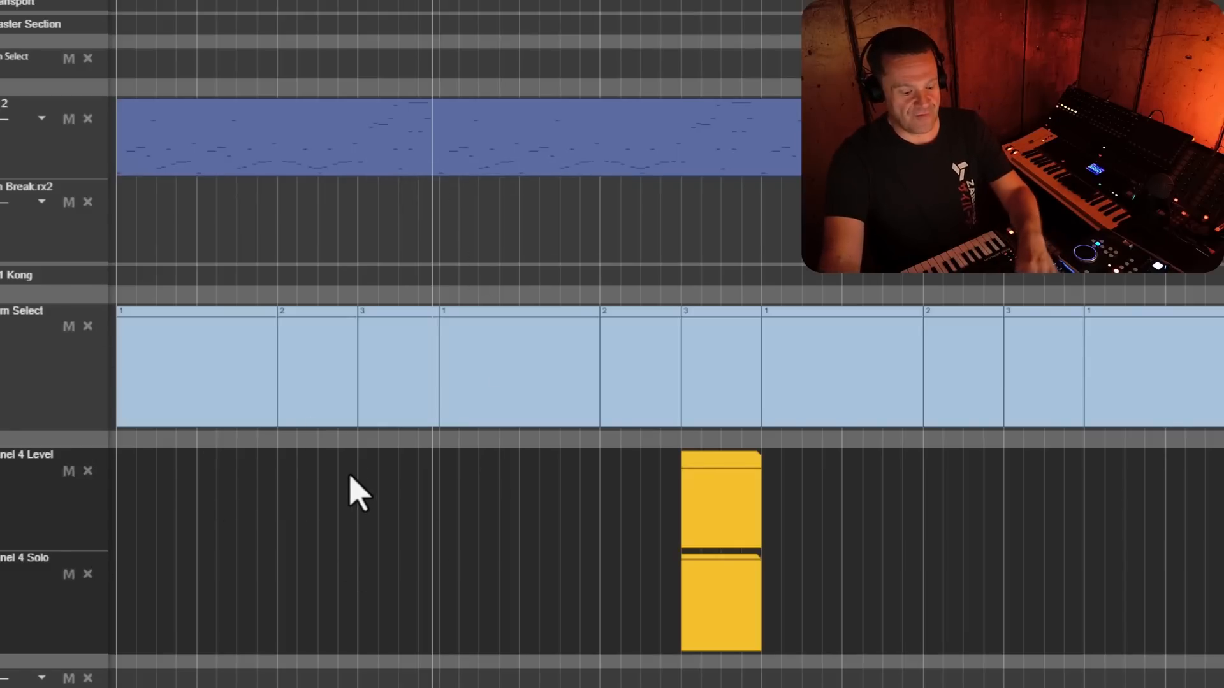
{"action": "key", "text": "F6"}
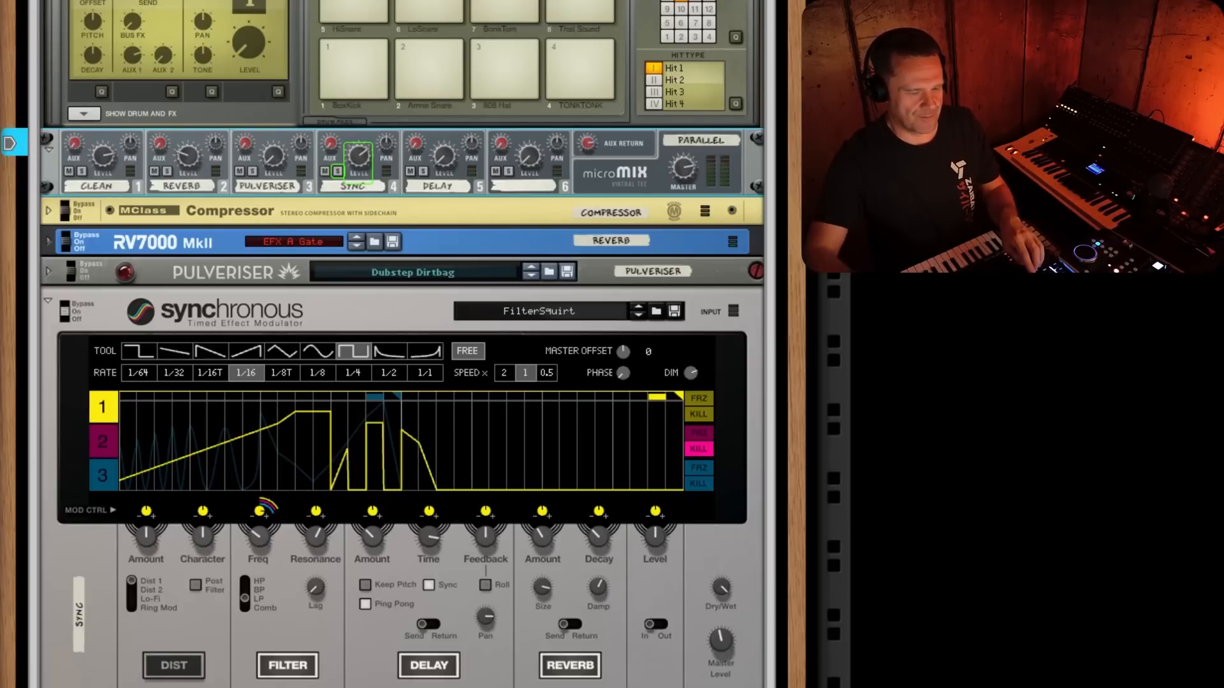
- Show the sequencer beside the rack and play the song from the start through the automated SYNC section
{"action": "key", "text": "F7"}
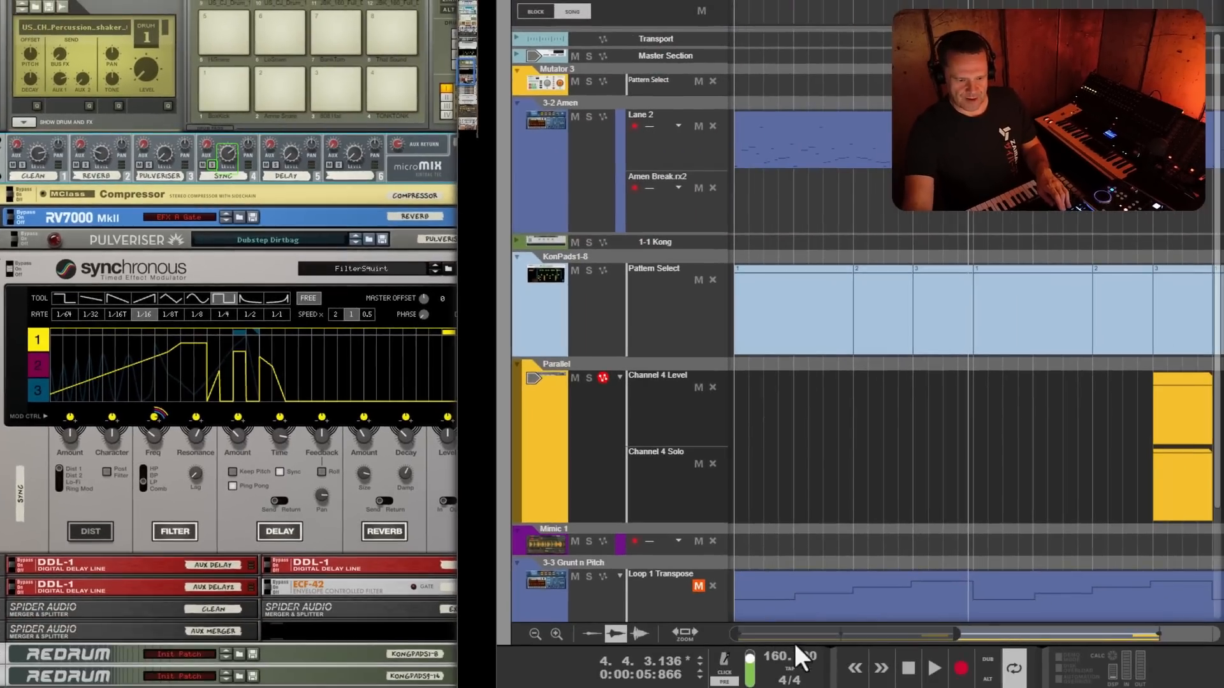
{"action": "left_click_drag", "start_coordinate": [835, 638], "coordinate": [925, 639]}
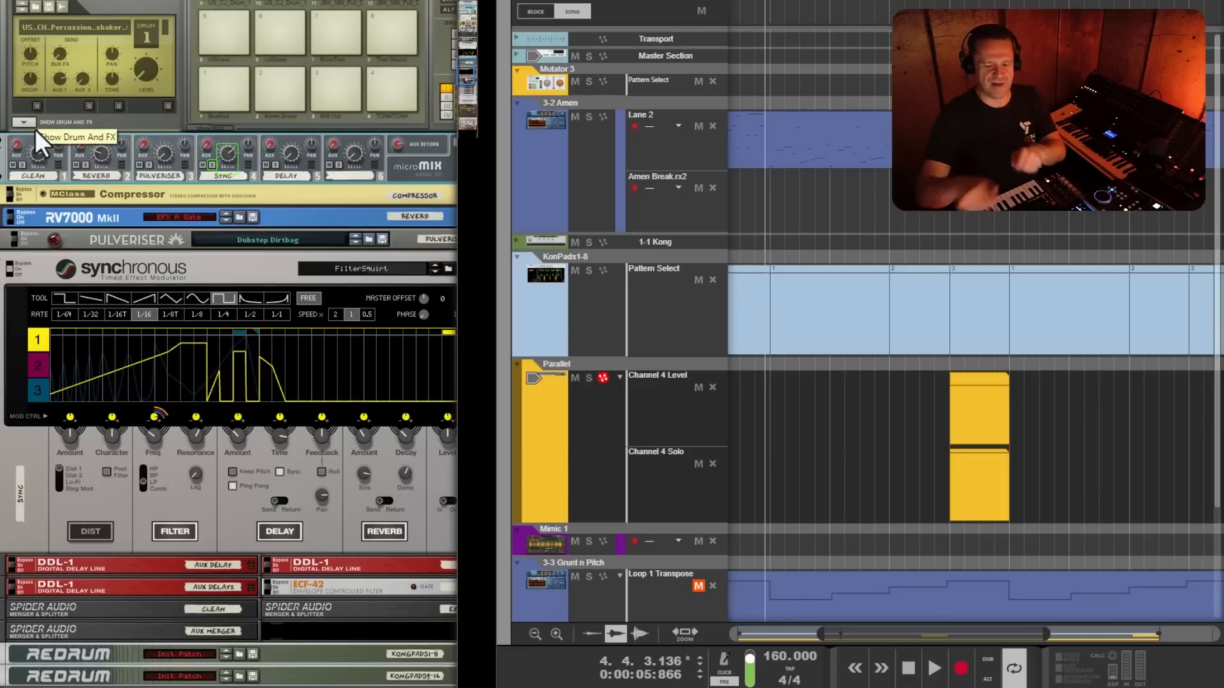
{"action": "key", "text": "shift+Return"}
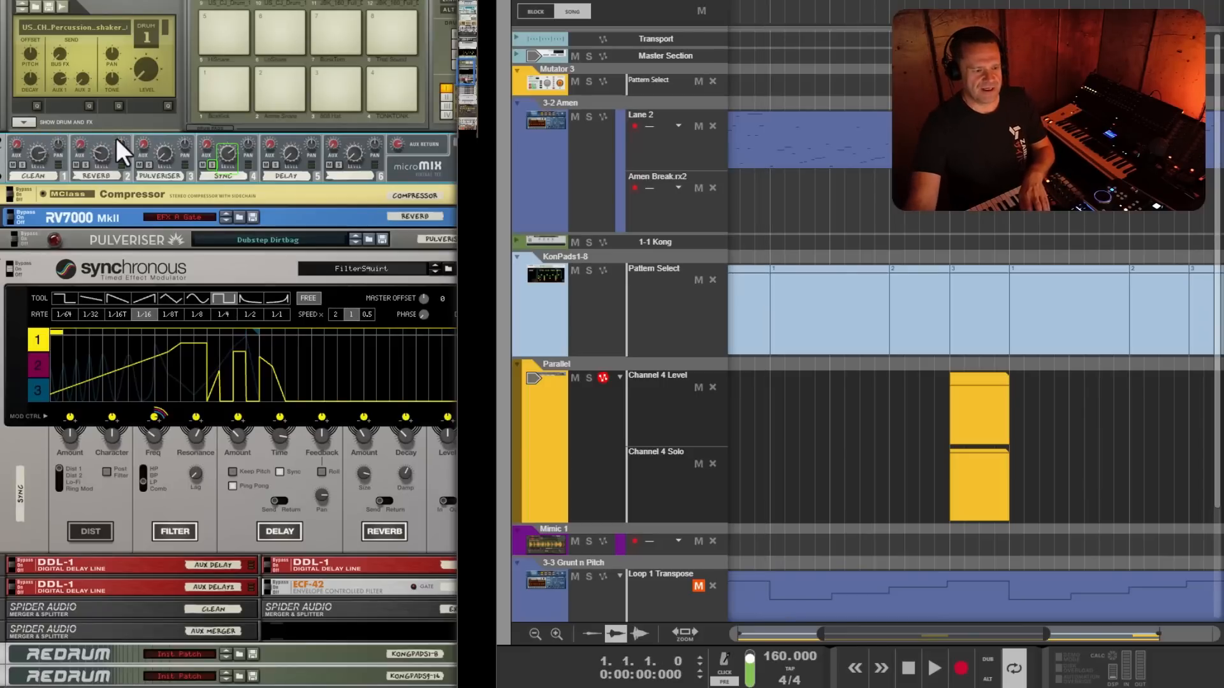
{"action": "key", "text": "space"}
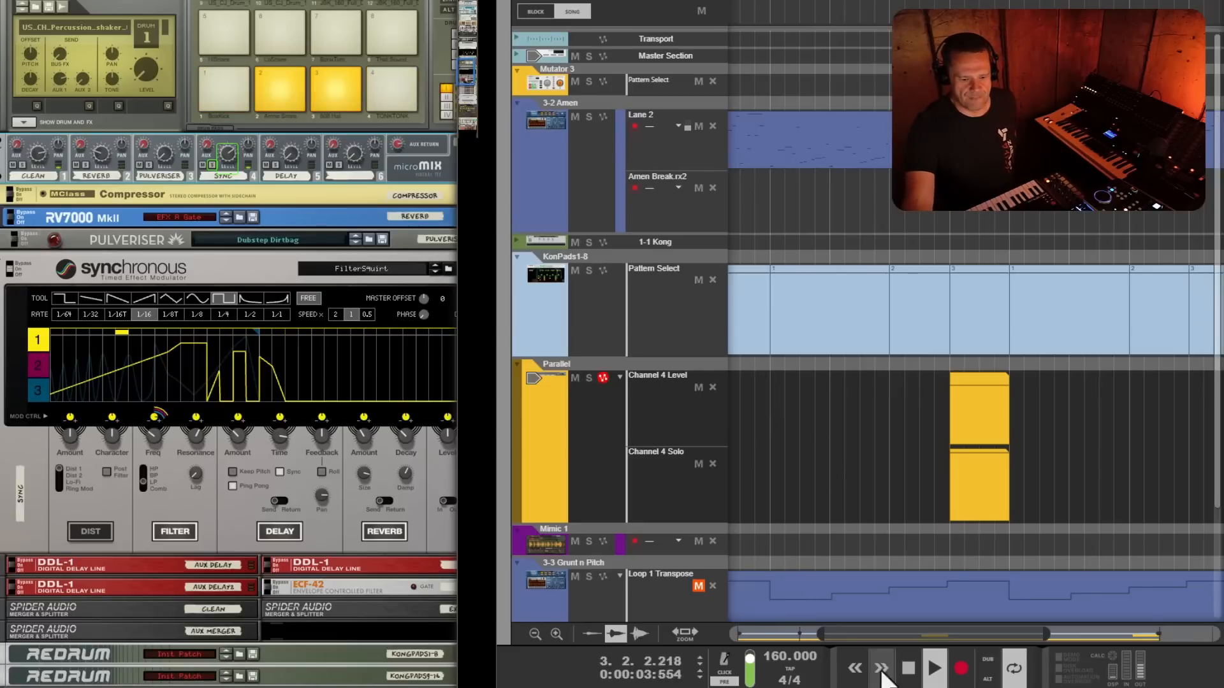
{"action": "mouse_move", "coordinate": [873, 635]}
{"action": "left_mouse_down"}
{"action": "mouse_move", "coordinate": [839, 639]}
{"action": "mouse_move", "coordinate": [854, 640]}
{"action": "left_mouse_up"}
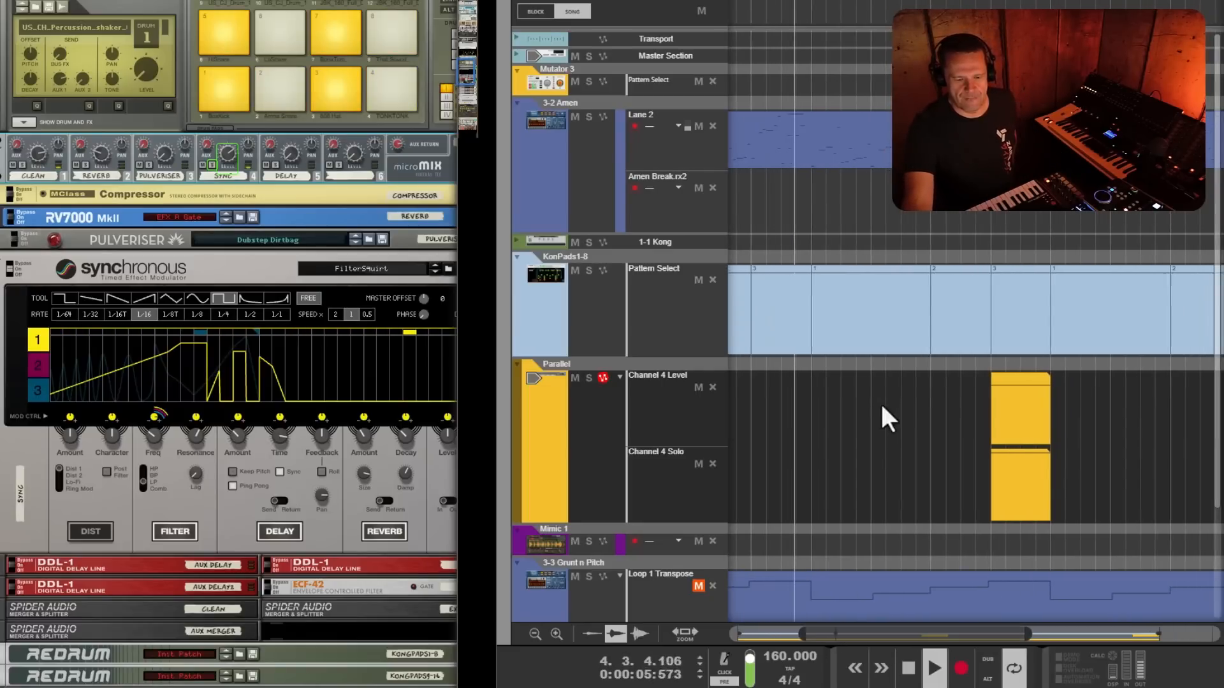
{"action": "mouse_move", "coordinate": [941, 635]}
{"action": "left_mouse_down"}
{"action": "mouse_move", "coordinate": [979, 635]}
{"action": "mouse_move", "coordinate": [965, 635]}
{"action": "left_mouse_up"}
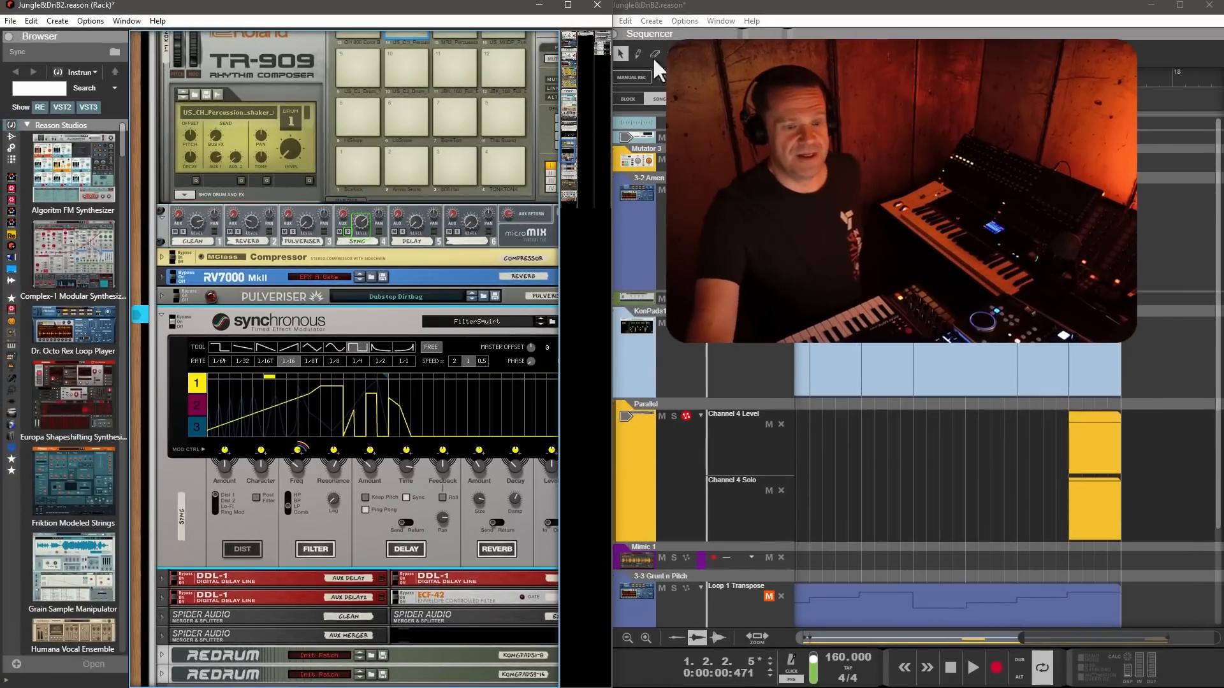
- Maximize the rack window and inspect modulation curves 2 and 1 of the Synchronous effect
{"action": "left_click", "coordinate": [568, 5]}
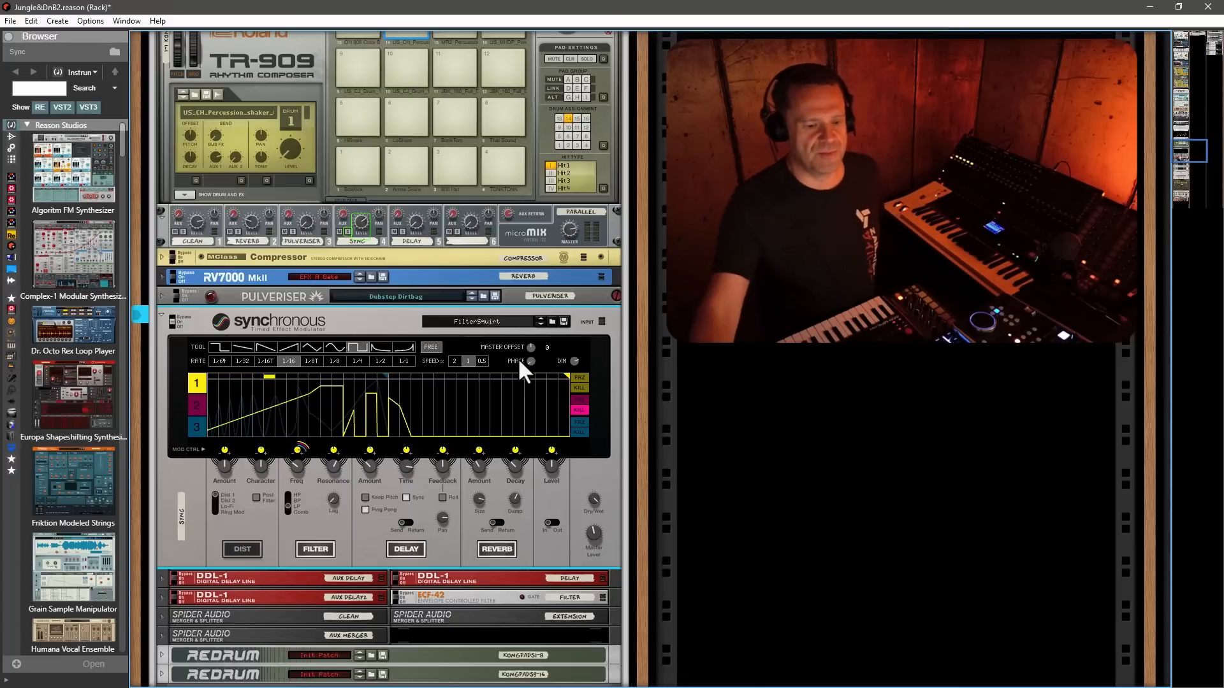
{"action": "left_click", "coordinate": [191, 405]}
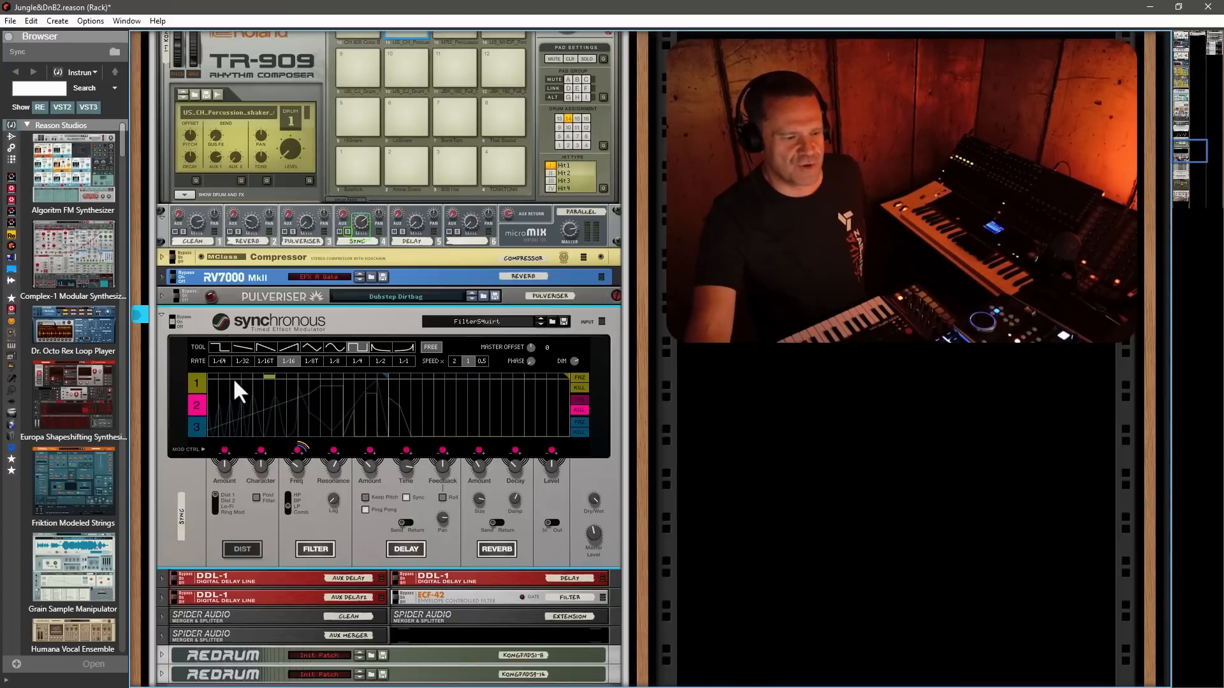
{"action": "left_click", "coordinate": [196, 381]}
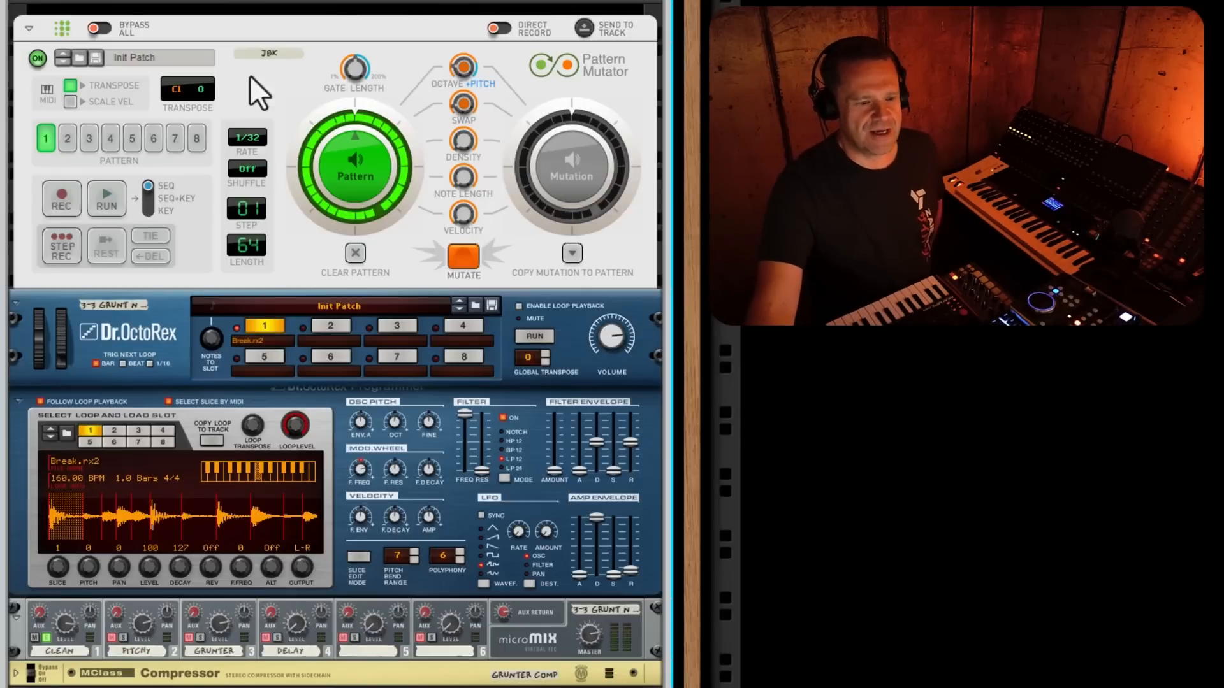
- Play pattern 1 of the Pattern Mutator above the Grunt n Pitch Dr. OctoRex and look through its other stored patterns
{"action": "left_click", "coordinate": [262, 93]}
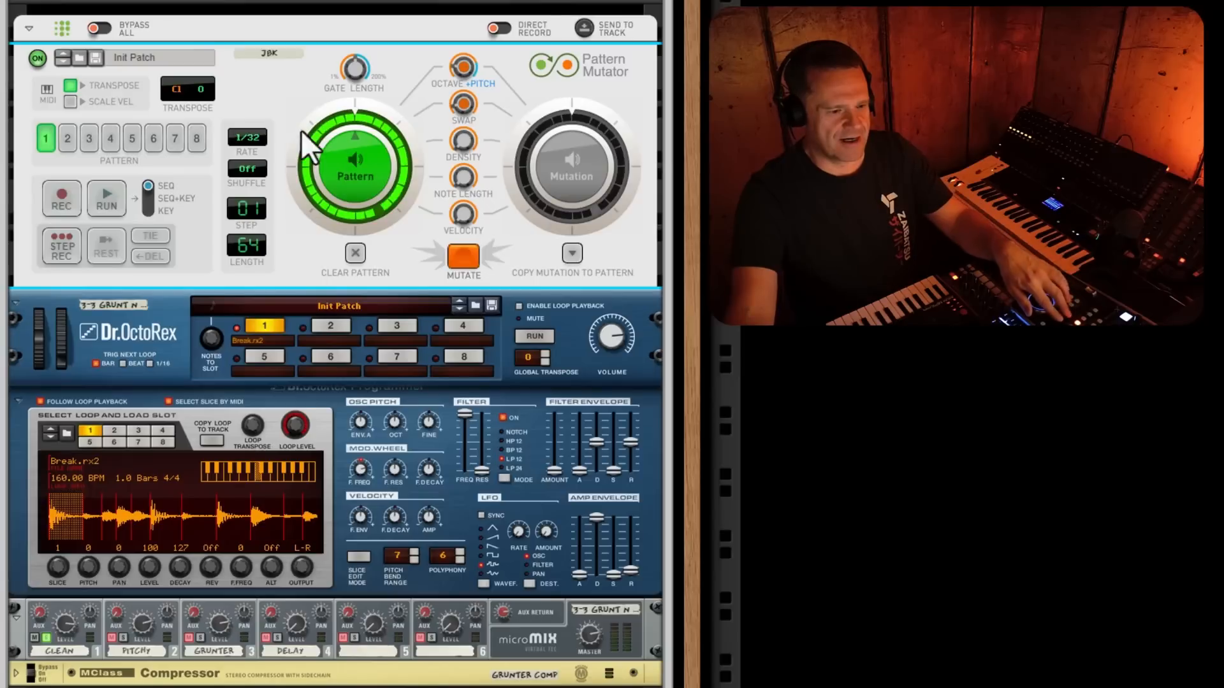
{"action": "key", "text": "space"}
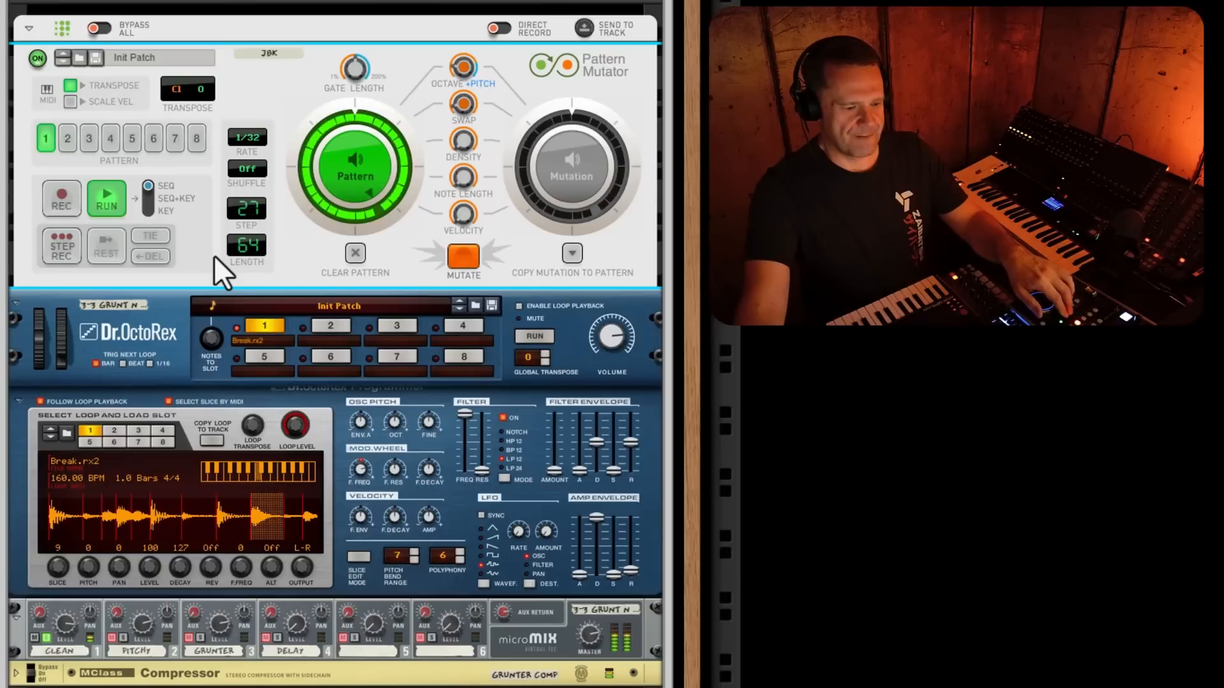
{"action": "key", "text": "space"}
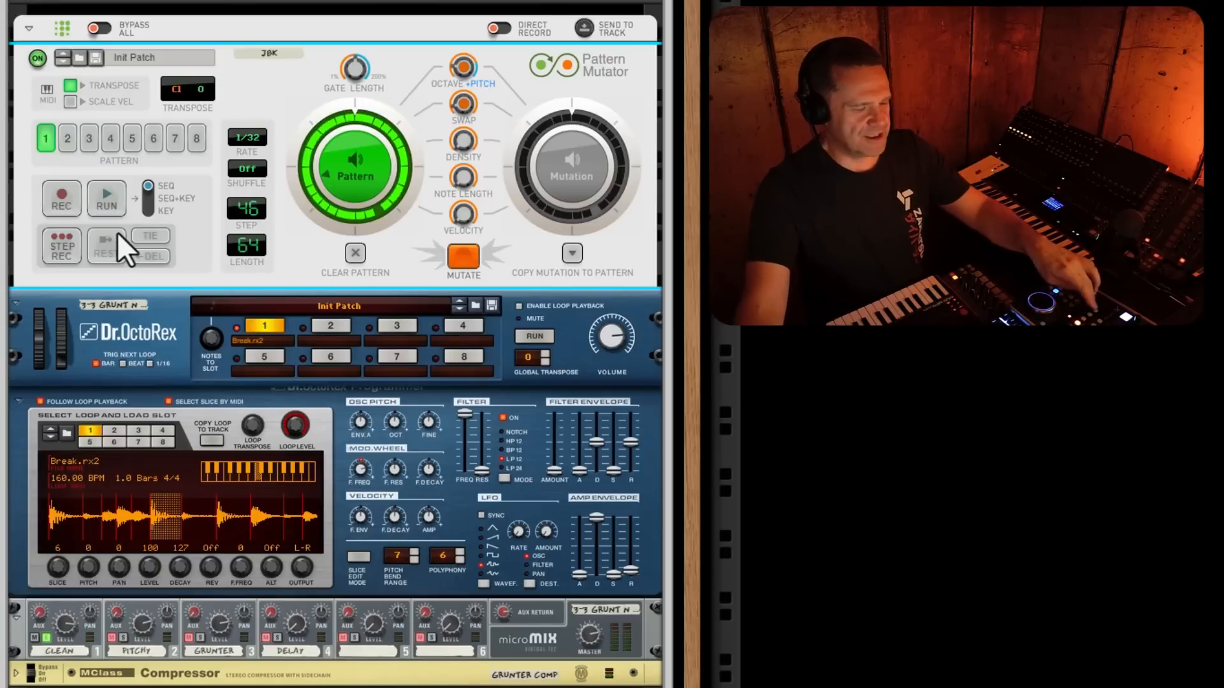
{"action": "left_click", "coordinate": [68, 144]}
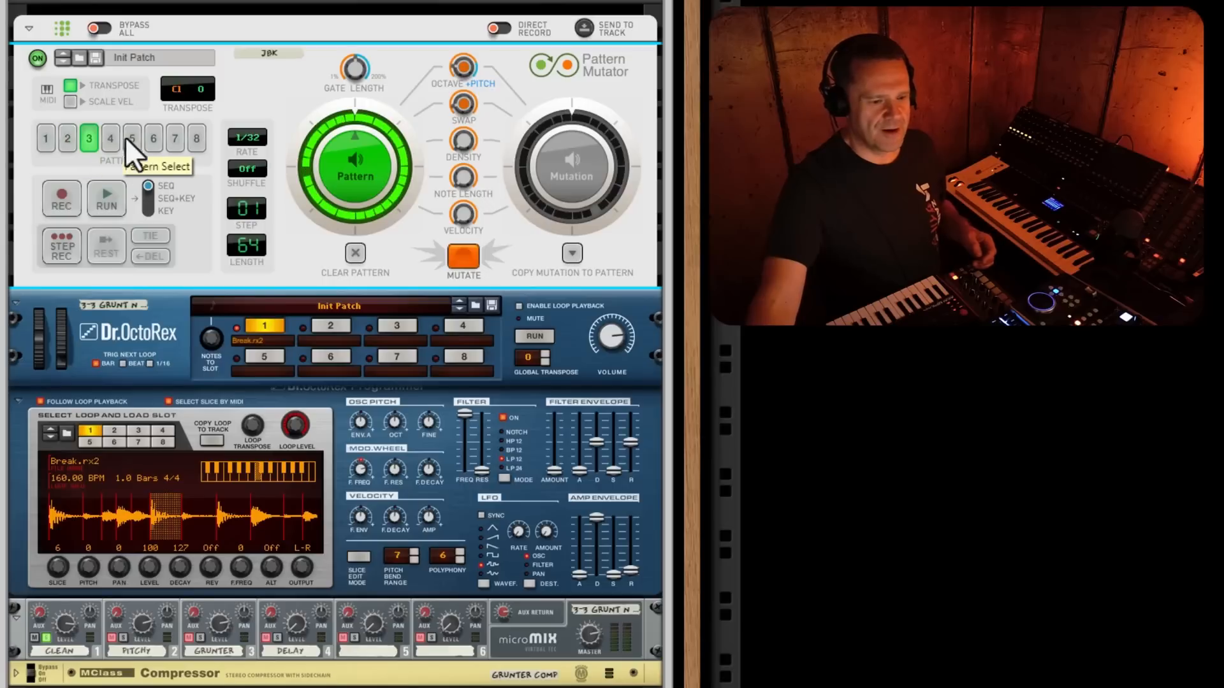
{"action": "left_click", "coordinate": [127, 138]}
{"action": "left_click", "coordinate": [50, 141]}
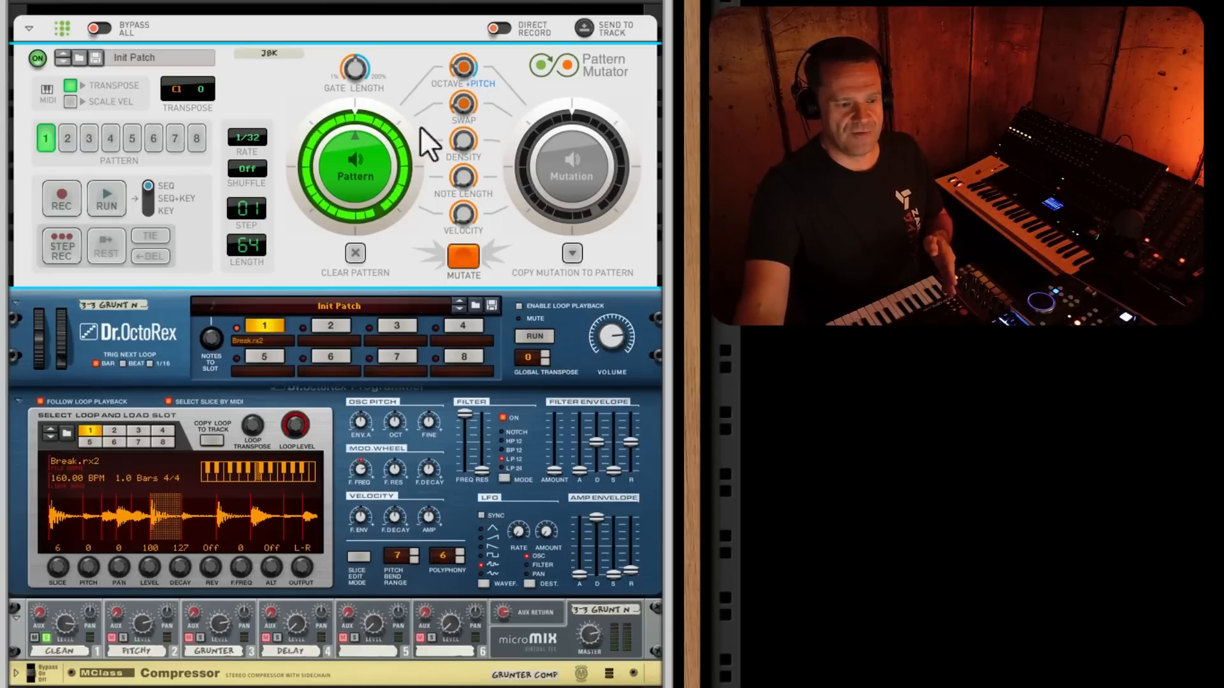
- Audition patterns 3, 2 and 4 of this Pattern Mutator, stop playback and reselect pattern 1
{"action": "left_click", "coordinate": [90, 140]}
{"action": "key", "text": "space"}
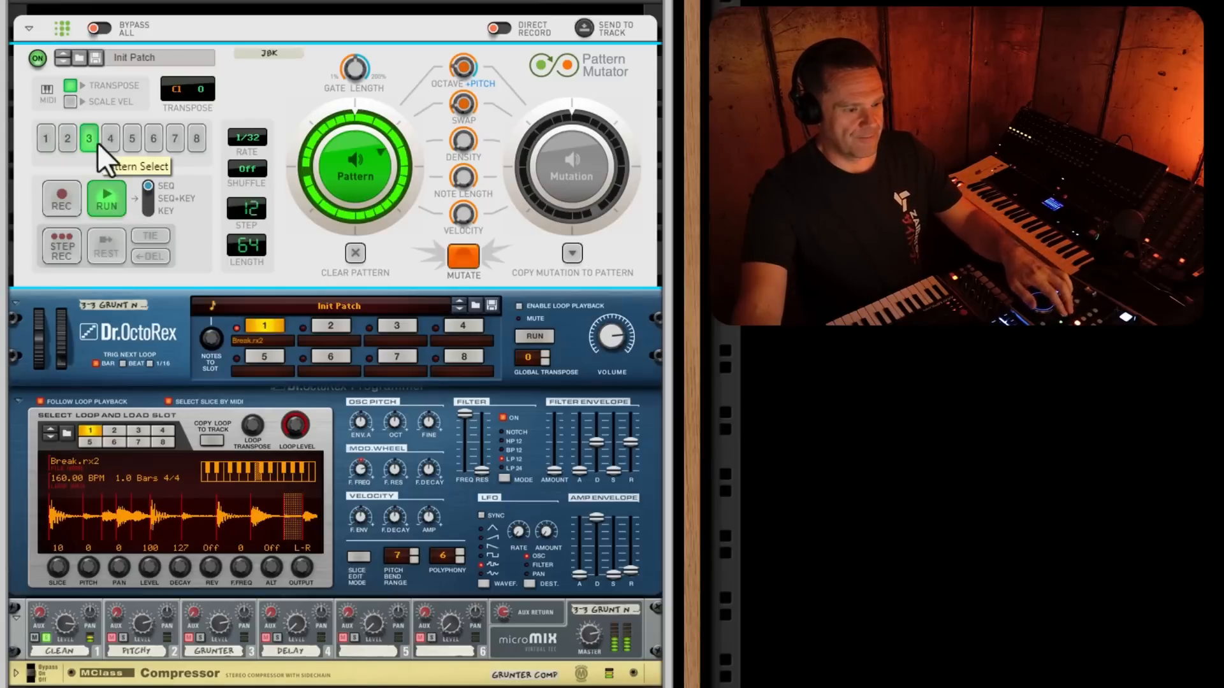
{"action": "left_click", "coordinate": [68, 138]}
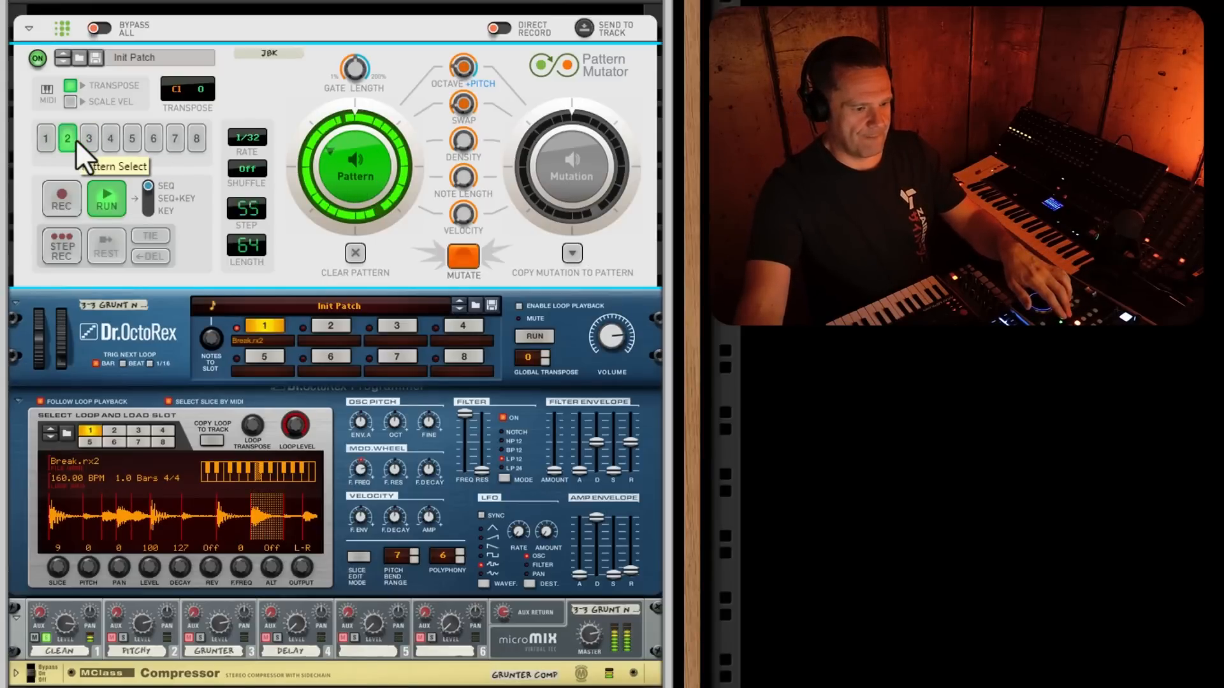
{"action": "left_click", "coordinate": [110, 142]}
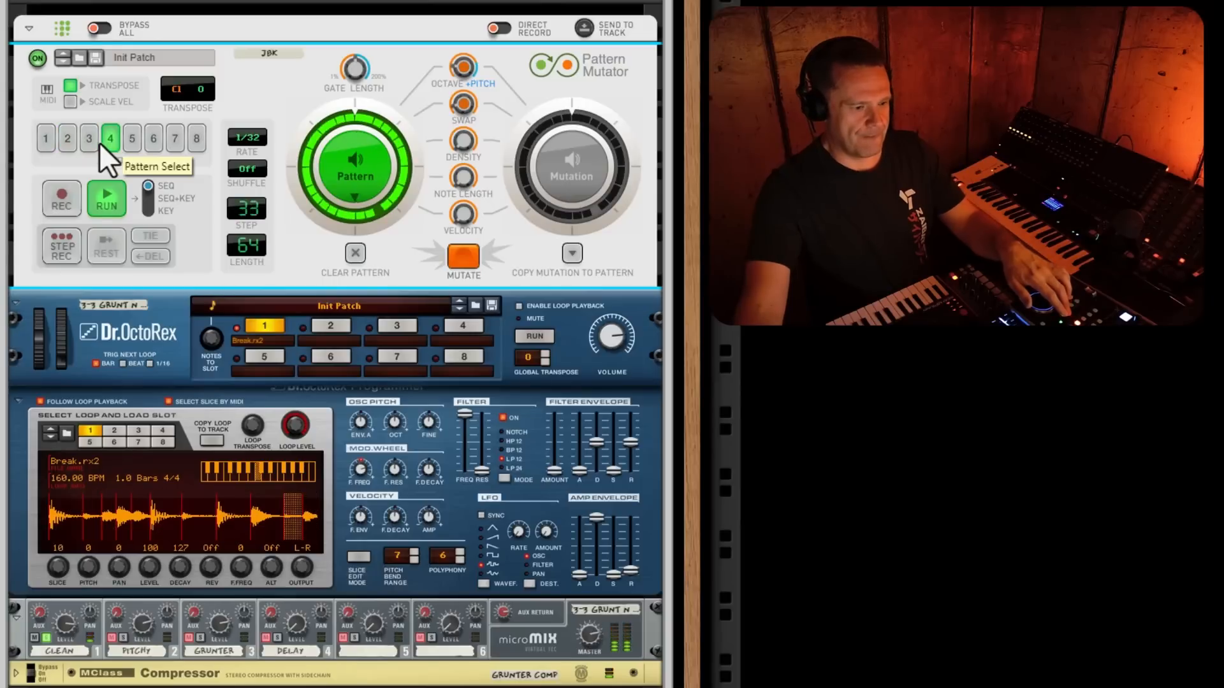
{"action": "left_click", "coordinate": [88, 142]}
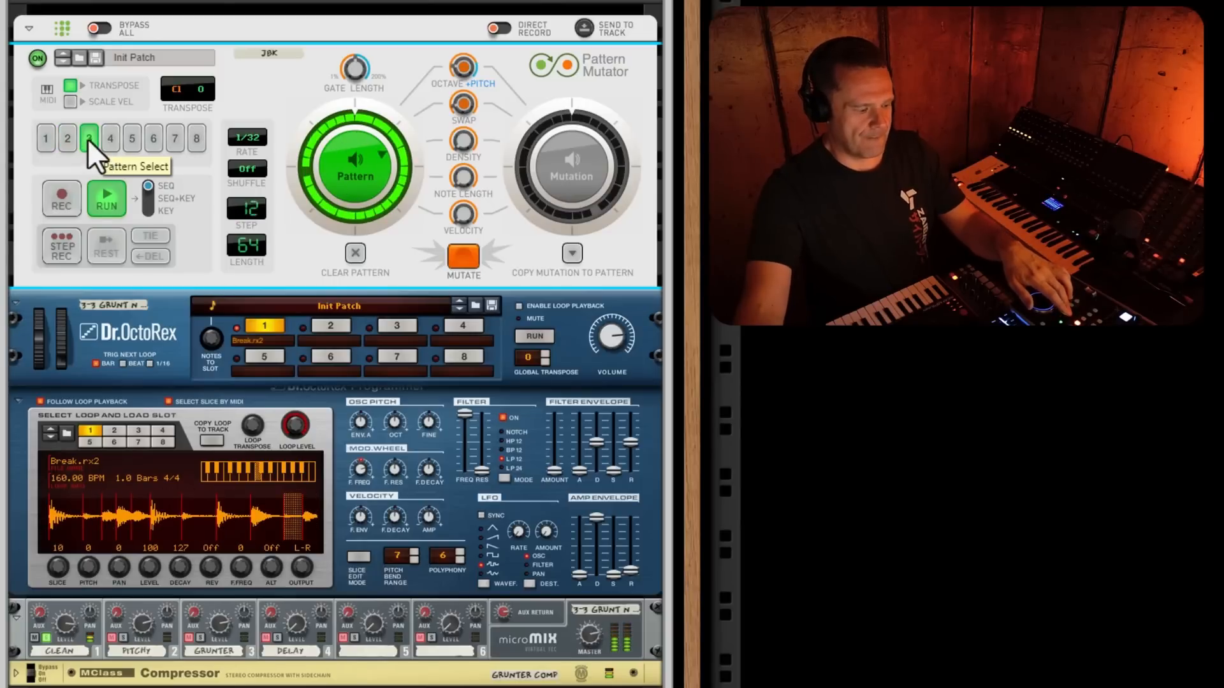
{"action": "key", "text": "space"}
{"action": "left_click", "coordinate": [45, 142]}
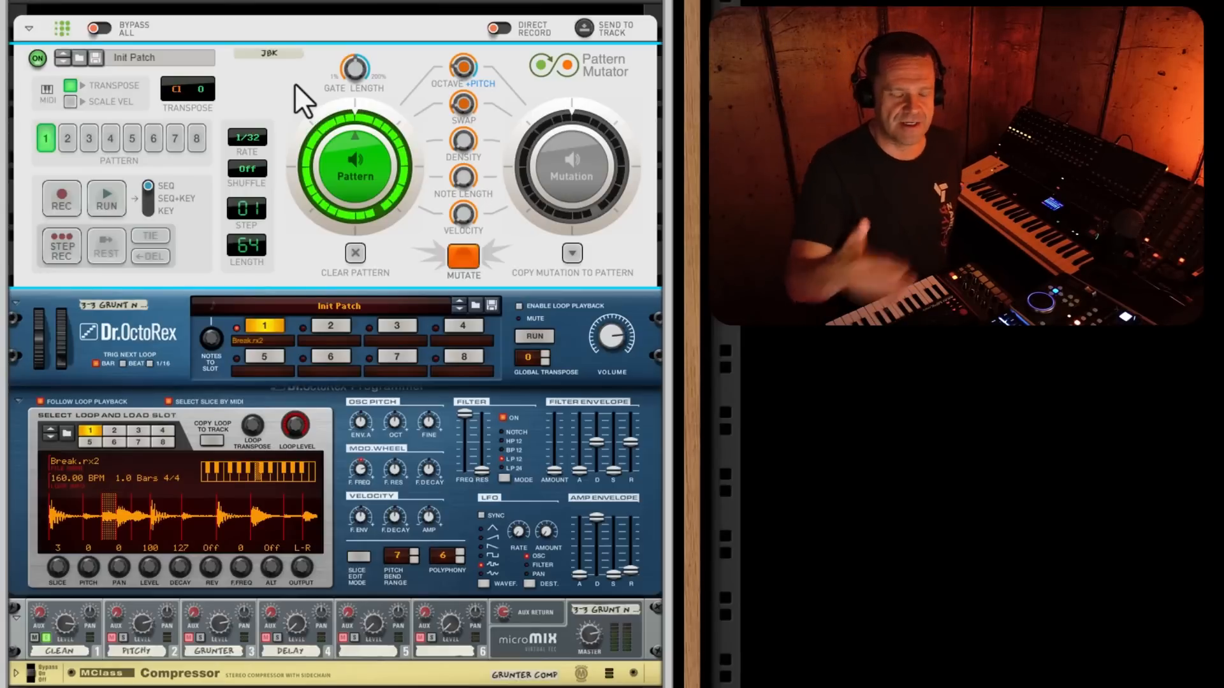
- Show the Dr. OctoRex Loop 1 Transpose automation in the sequencer, inspect the stepped values in its clip and close it
{"action": "scroll", "coordinate": [262, 89], "scroll_direction": "down", "scroll_amount": 3}
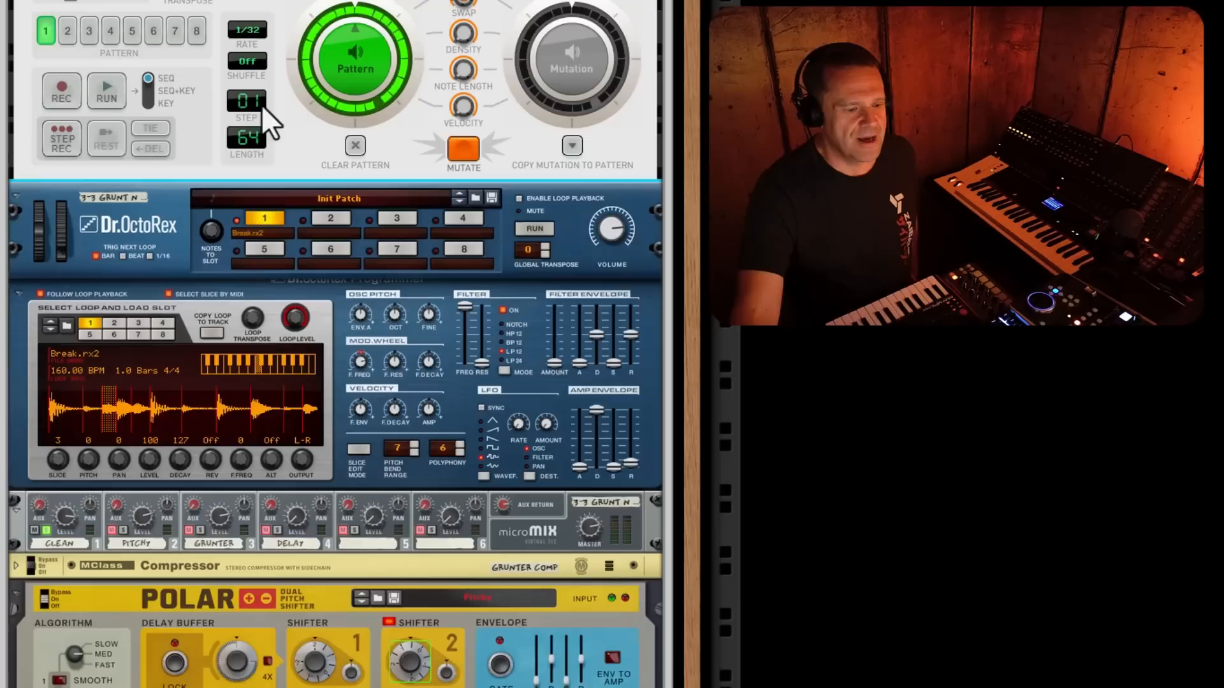
{"action": "right_click", "coordinate": [251, 323]}
{"action": "left_click", "coordinate": [277, 334]}
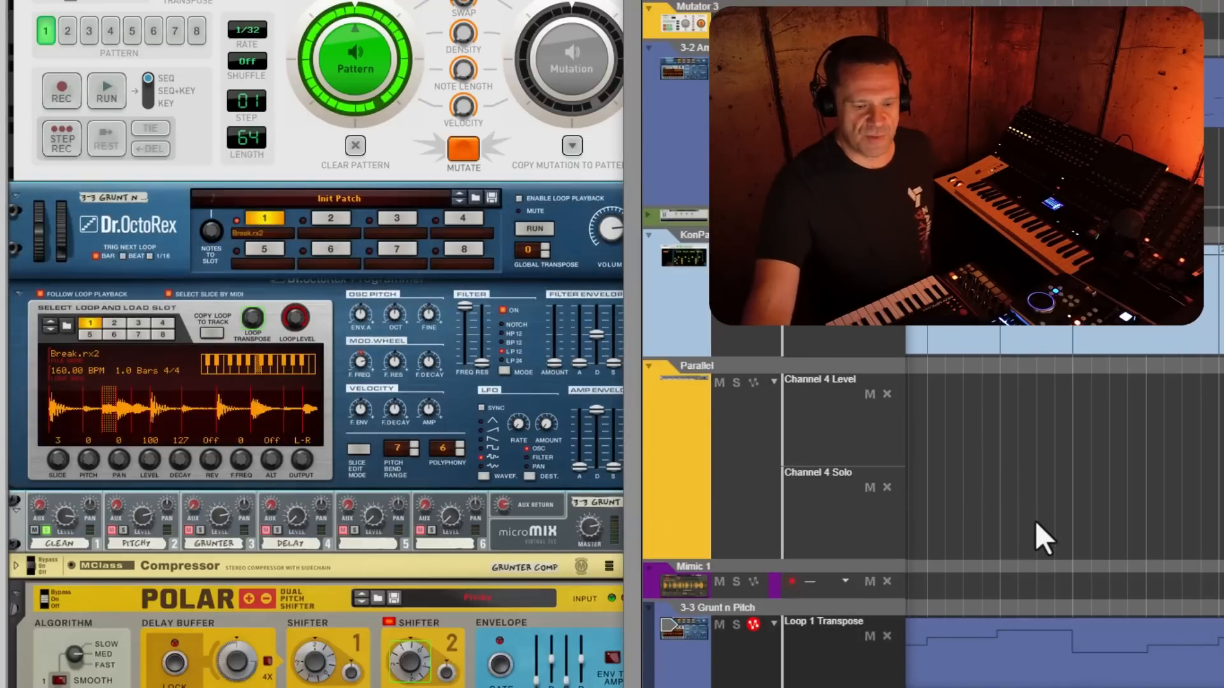
{"action": "scroll", "coordinate": [1000, 494], "scroll_direction": "down", "scroll_amount": 3}
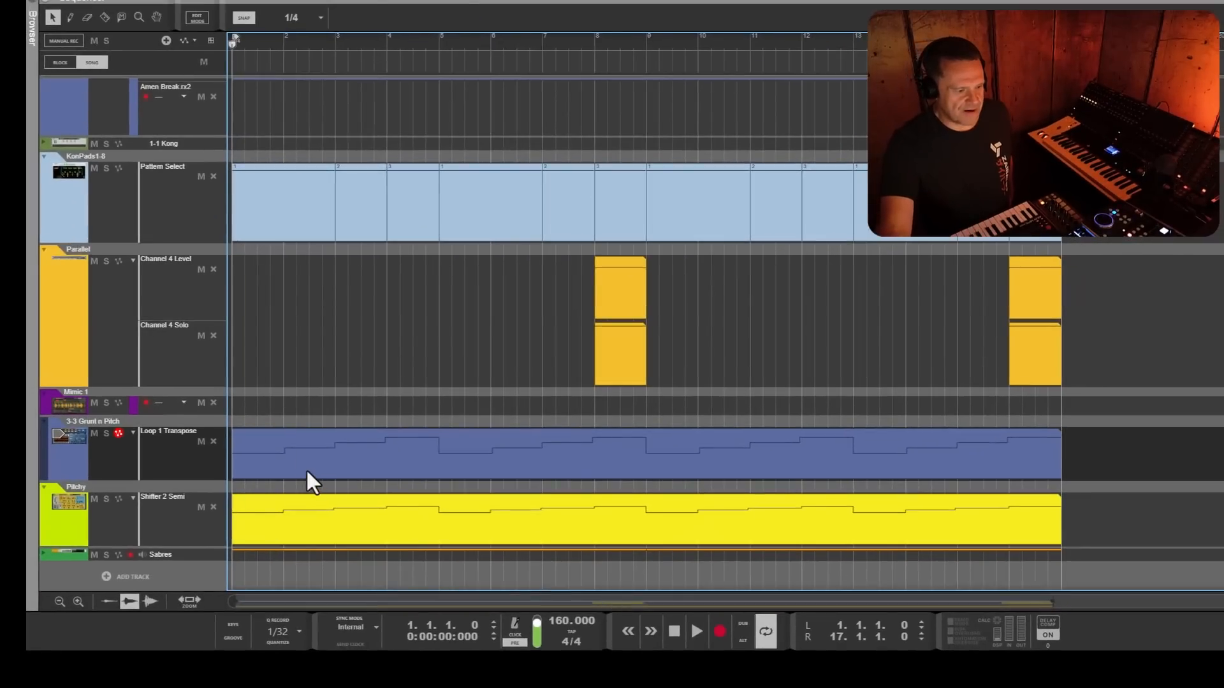
{"action": "double_click", "coordinate": [306, 473]}
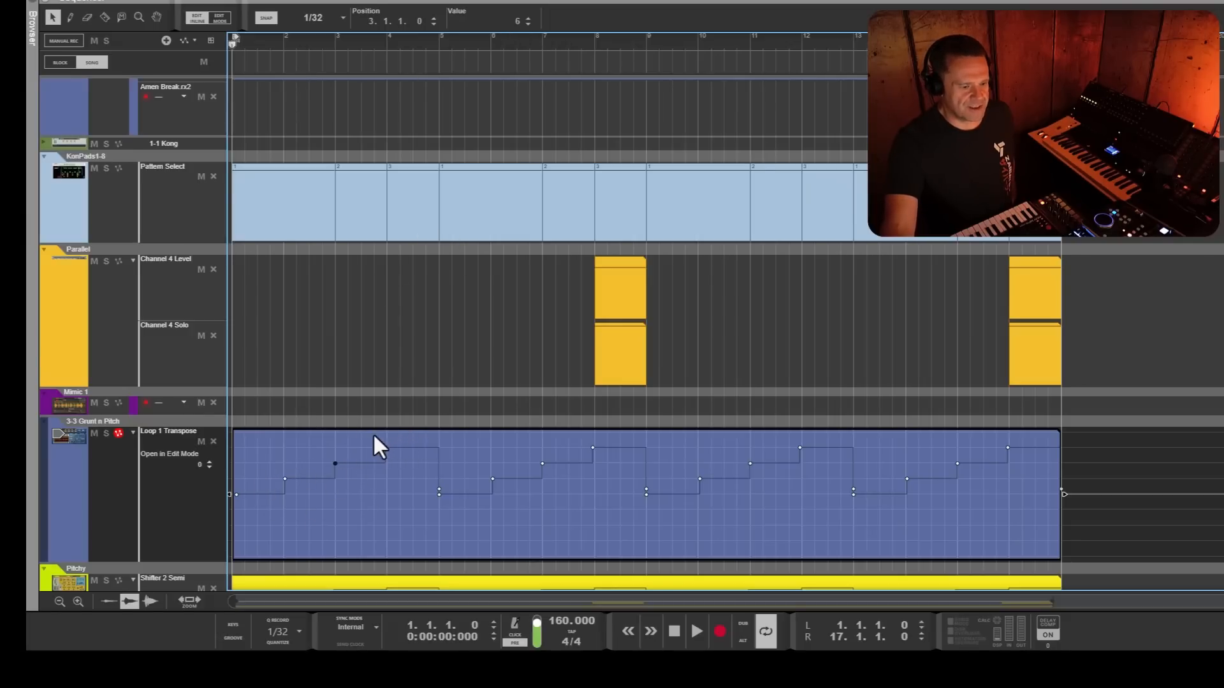
{"action": "left_click", "coordinate": [514, 143]}
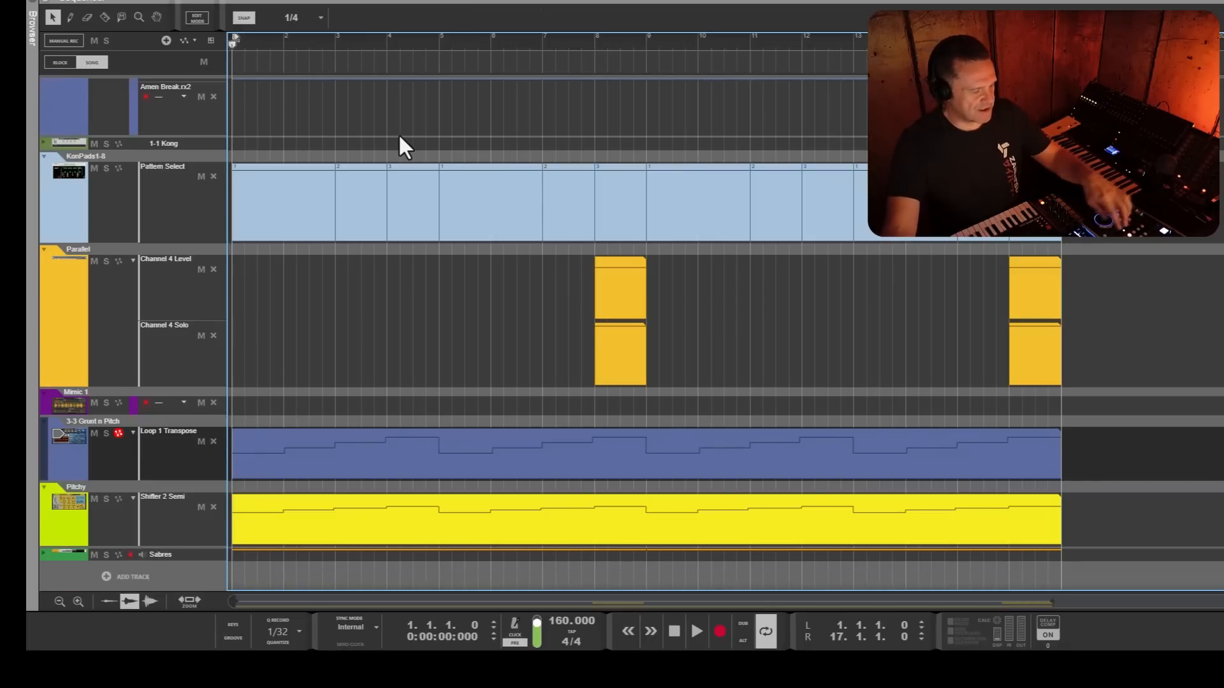
- Play the song with the transpose automation, return to the start and mute the Loop 1 Transpose lane
{"action": "key", "text": "space"}
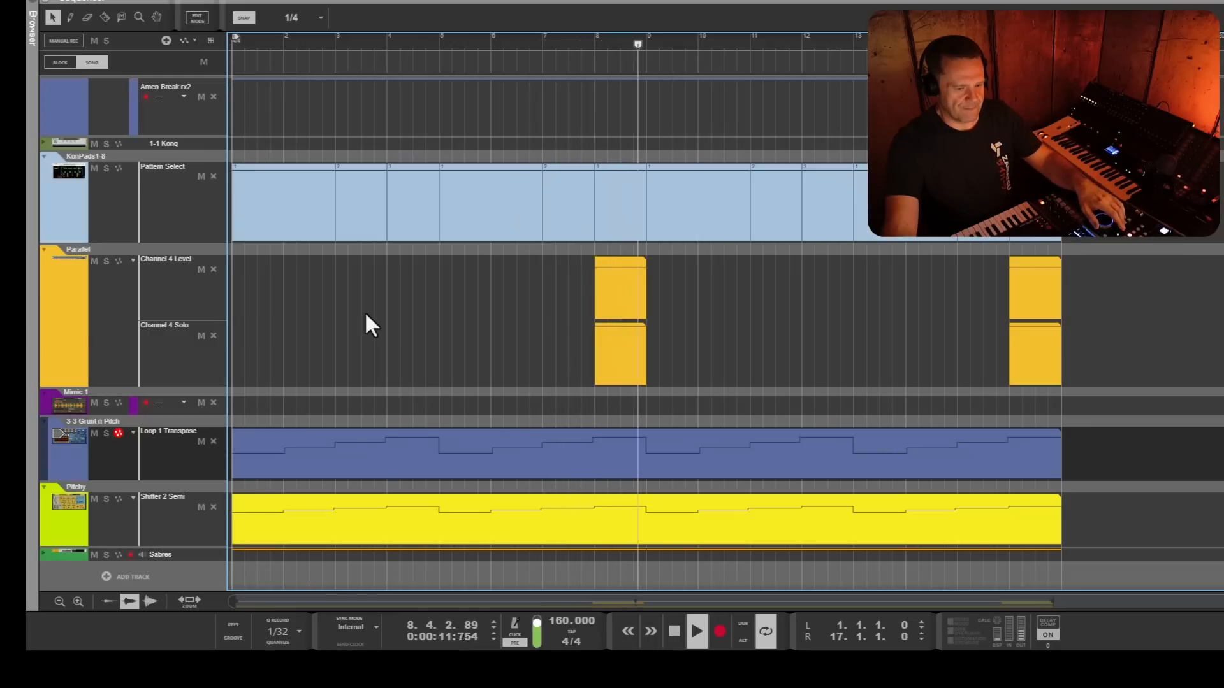
{"action": "key", "text": "space"}
{"action": "key", "text": "shift+Return"}
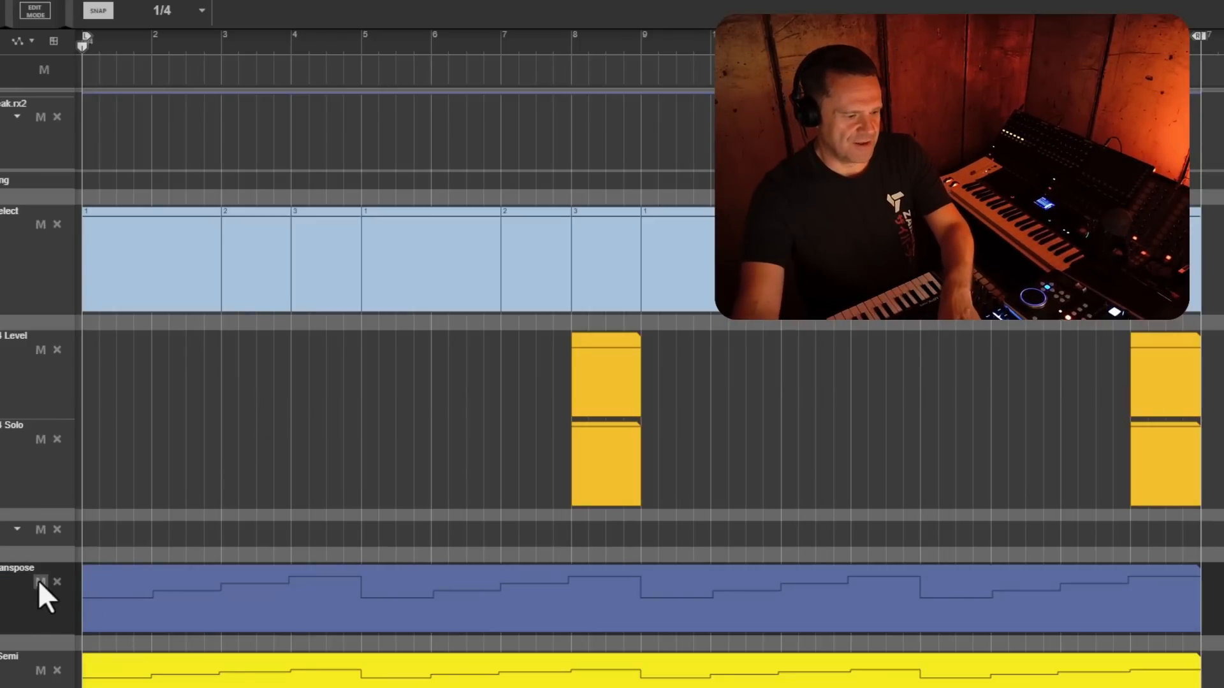
{"action": "left_click", "coordinate": [41, 582]}
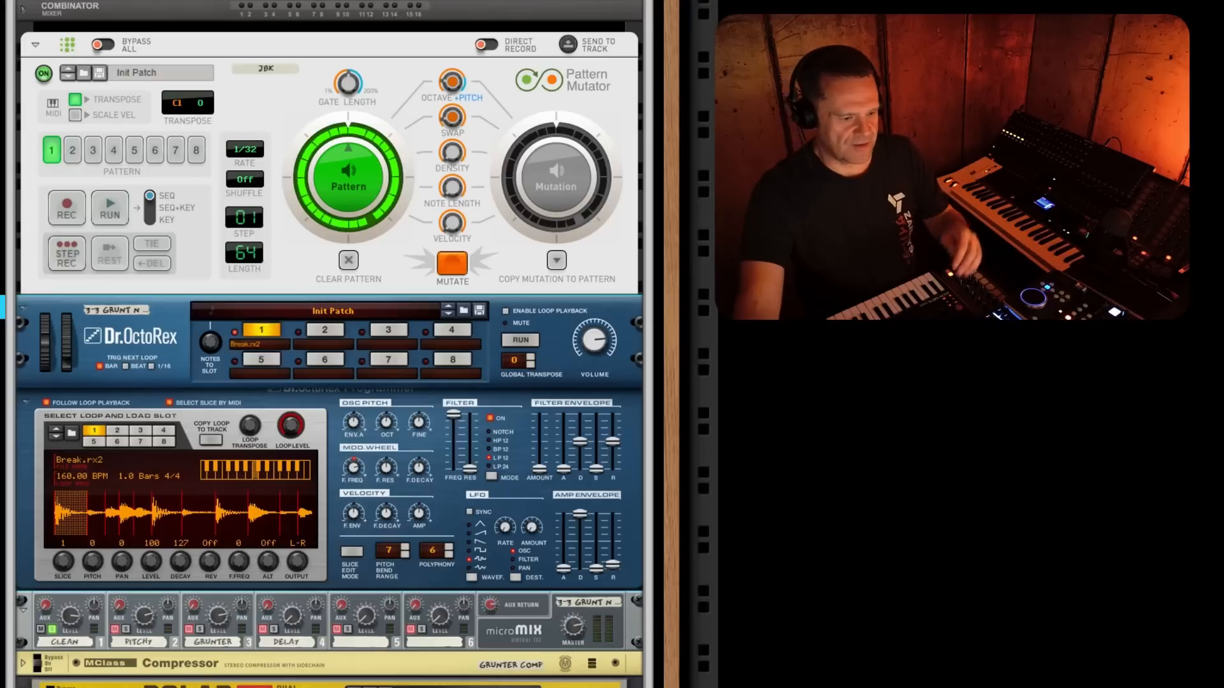
- Go to the Pitch N Grunt Combinator above this Pattern Mutator and select it at its front panel controls
{"action": "left_click", "coordinate": [423, 178]}
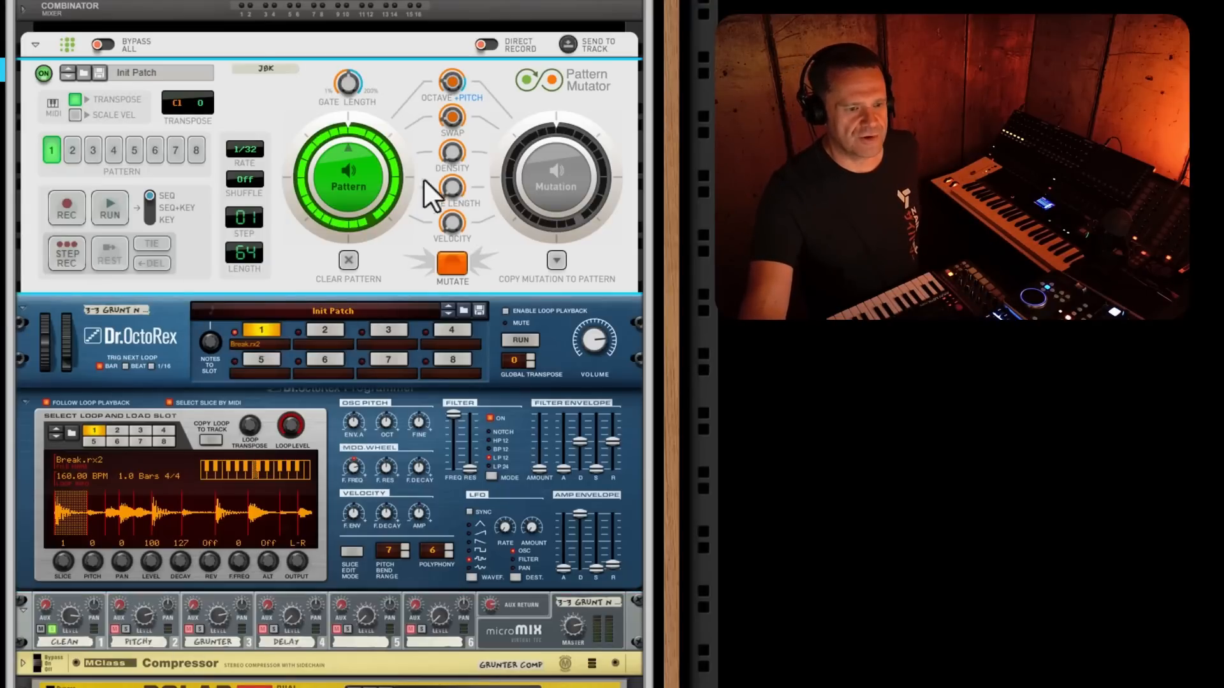
{"action": "scroll", "coordinate": [423, 196], "scroll_direction": "up", "scroll_amount": 3}
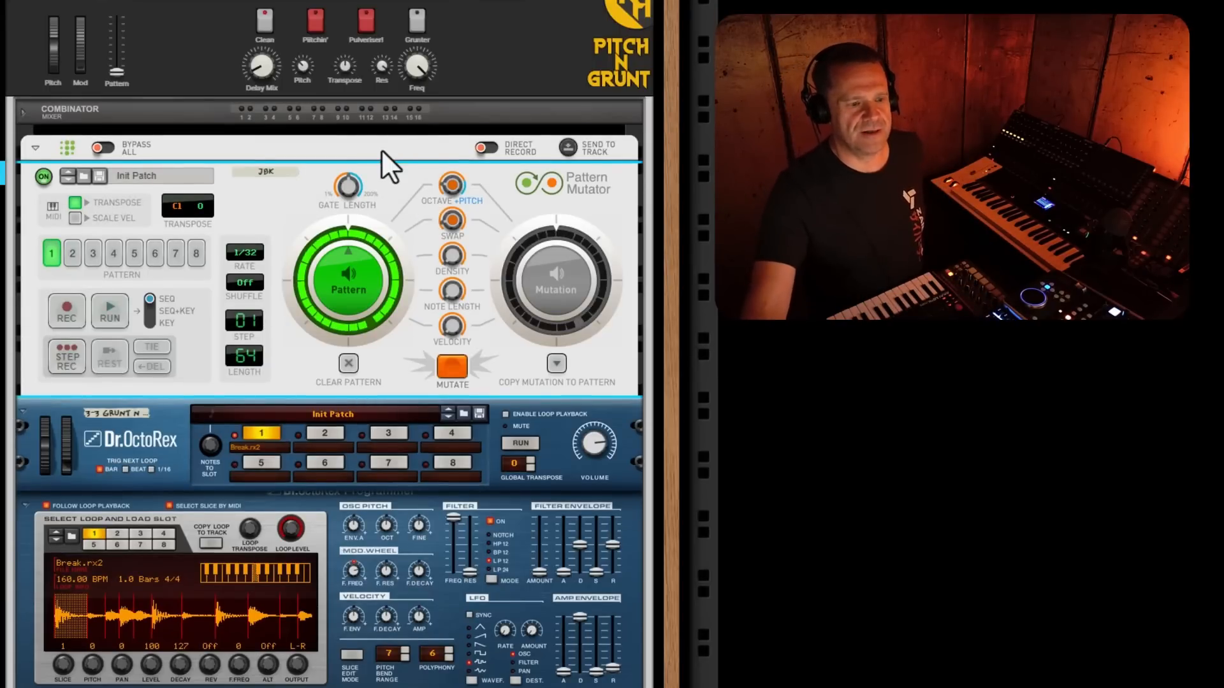
{"action": "left_click", "coordinate": [269, 29]}
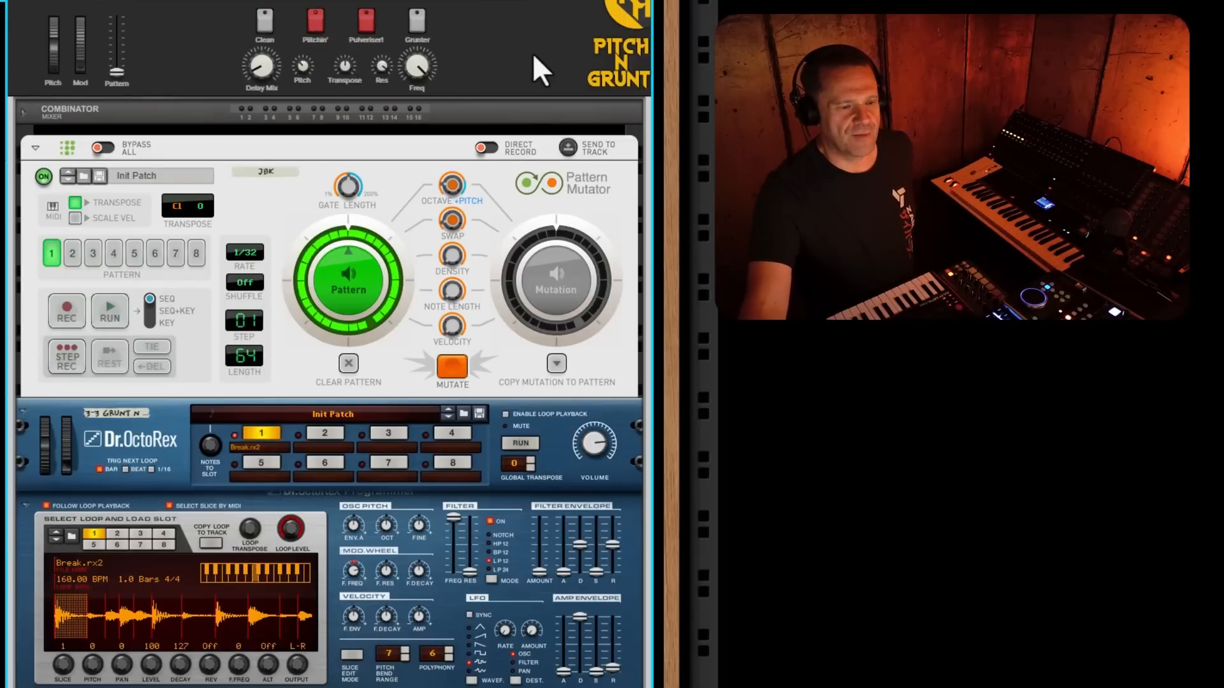
- Go to the Pitchy Polar pitch shifter inside the Pitch N Grunt Combinator and select it
{"action": "scroll", "coordinate": [504, 107], "scroll_direction": "down", "scroll_amount": 6}
{"action": "scroll", "coordinate": [504, 107], "scroll_direction": "down", "scroll_amount": 3}
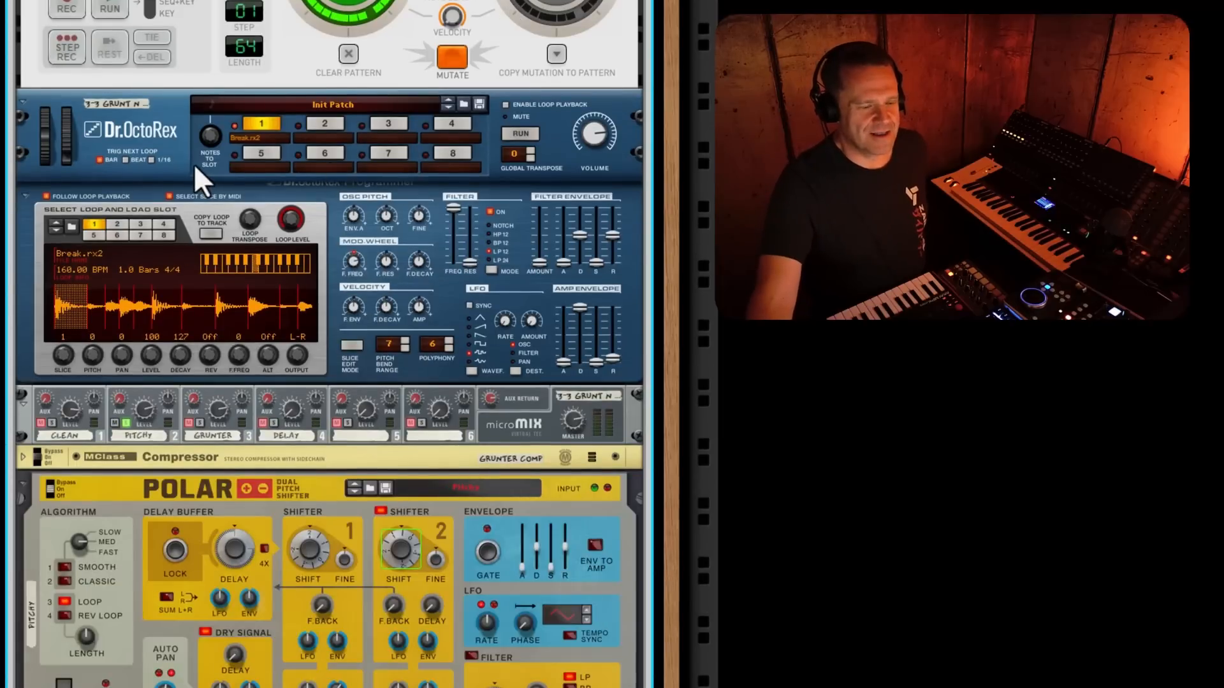
{"action": "scroll", "coordinate": [194, 163], "scroll_direction": "down", "scroll_amount": 6}
{"action": "scroll", "coordinate": [164, 301], "scroll_direction": "down", "scroll_amount": 3}
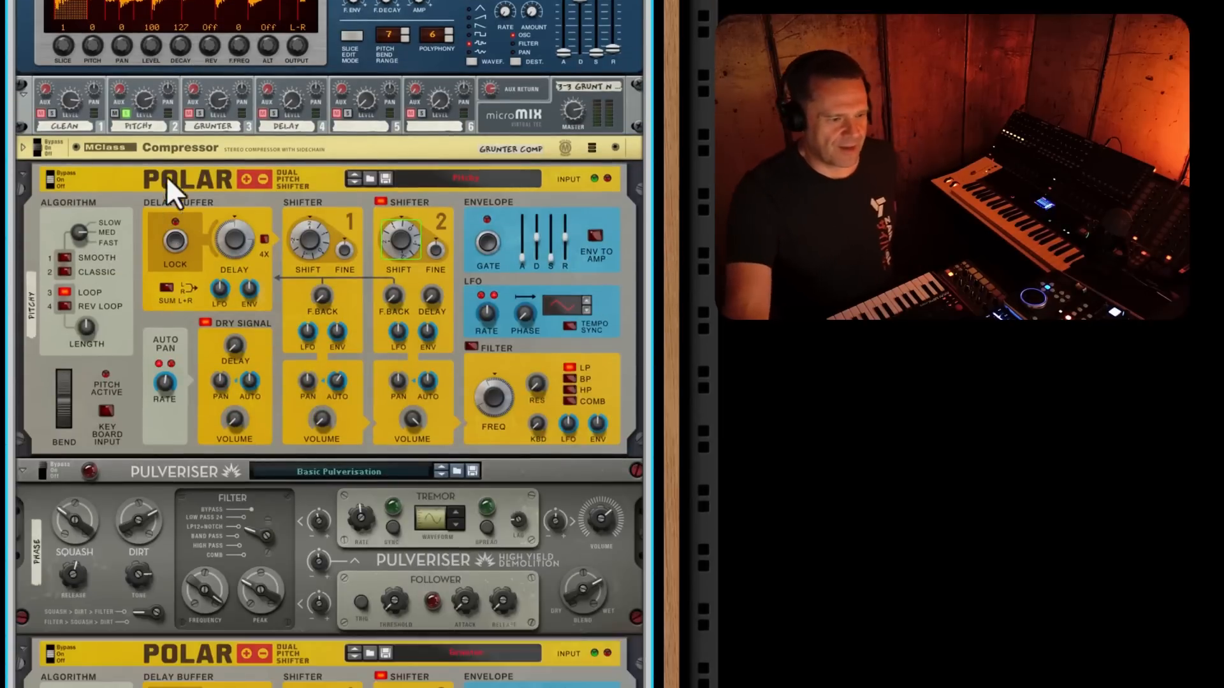
{"action": "left_click", "coordinate": [167, 189]}
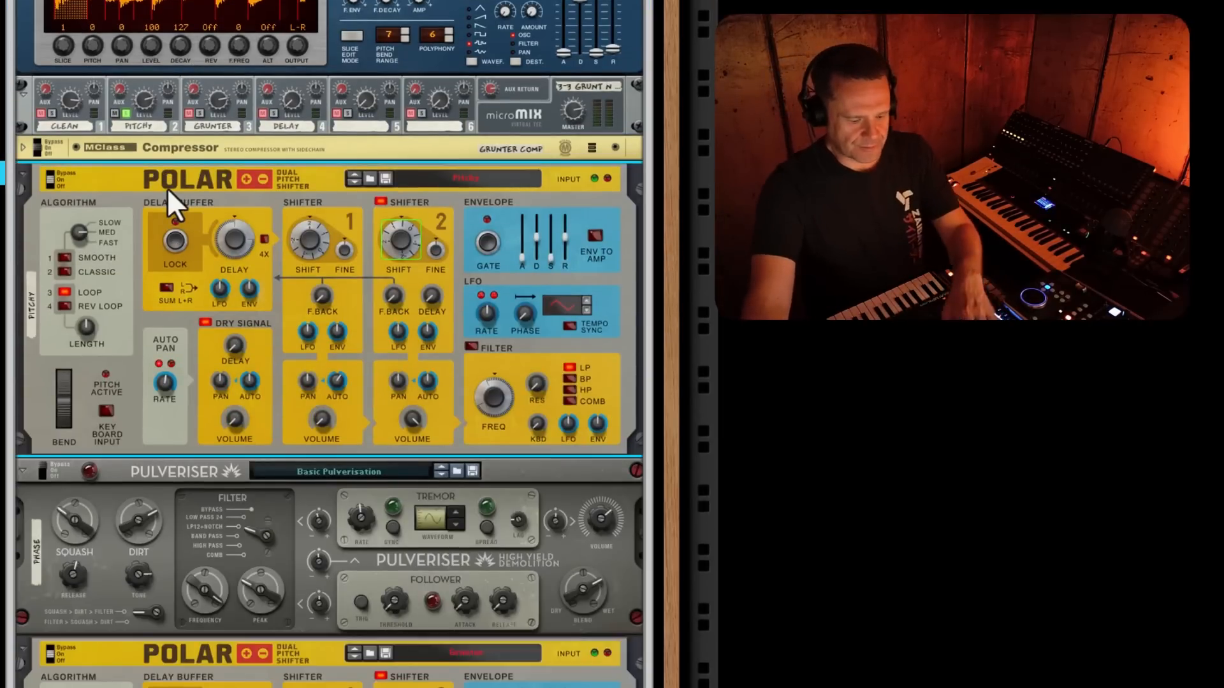
- Open the Pitchy Polar's Shifter 2 Semi automation clip in the sequencer, view its steps and return to the rack
{"action": "key", "text": "F7"}
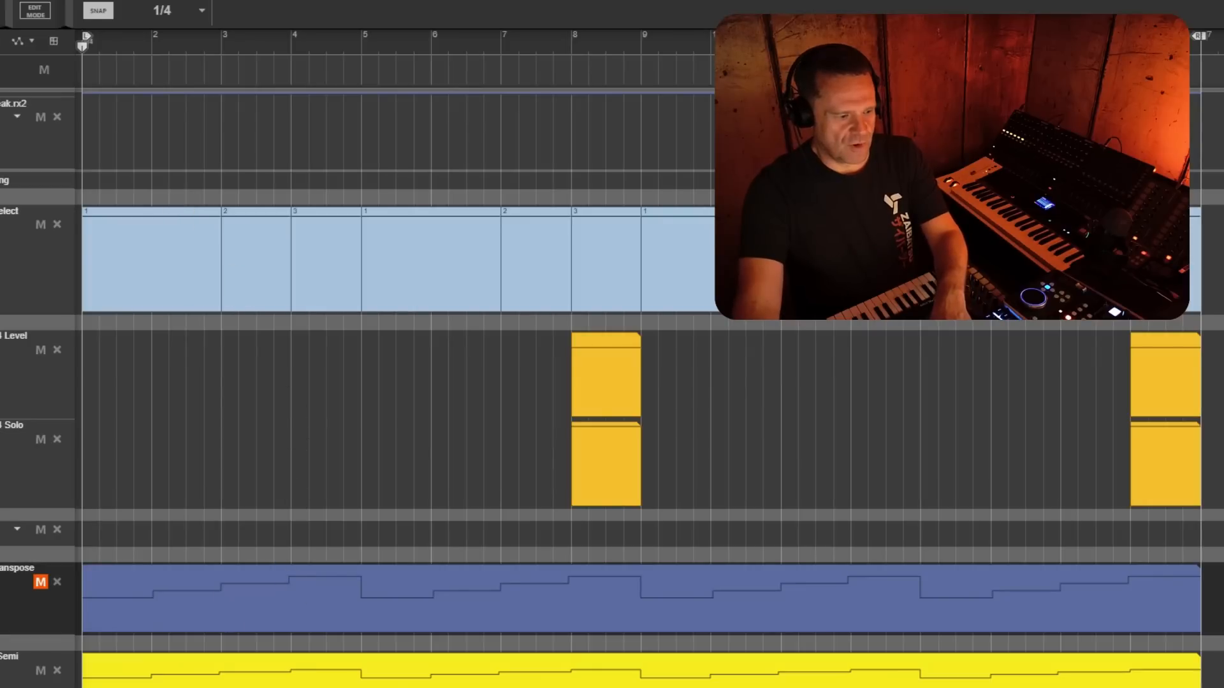
{"action": "double_click", "coordinate": [195, 683]}
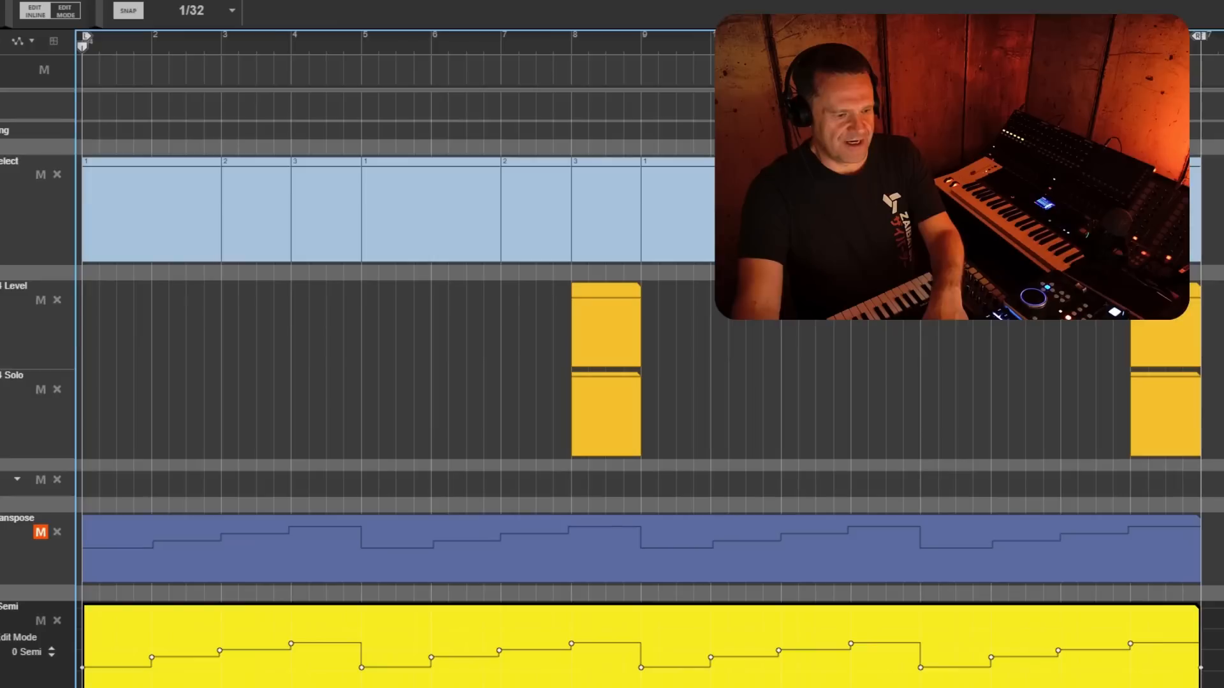
{"action": "scroll", "coordinate": [195, 638], "scroll_direction": "down", "scroll_amount": 1}
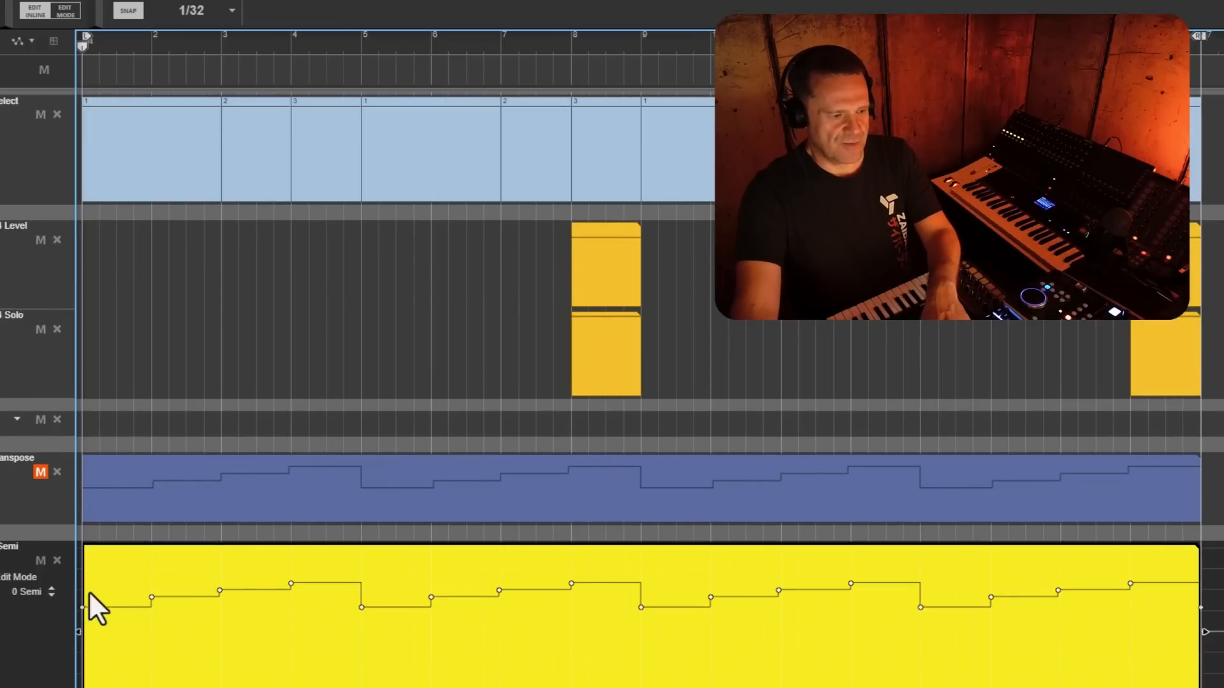
{"action": "key", "text": "F6"}
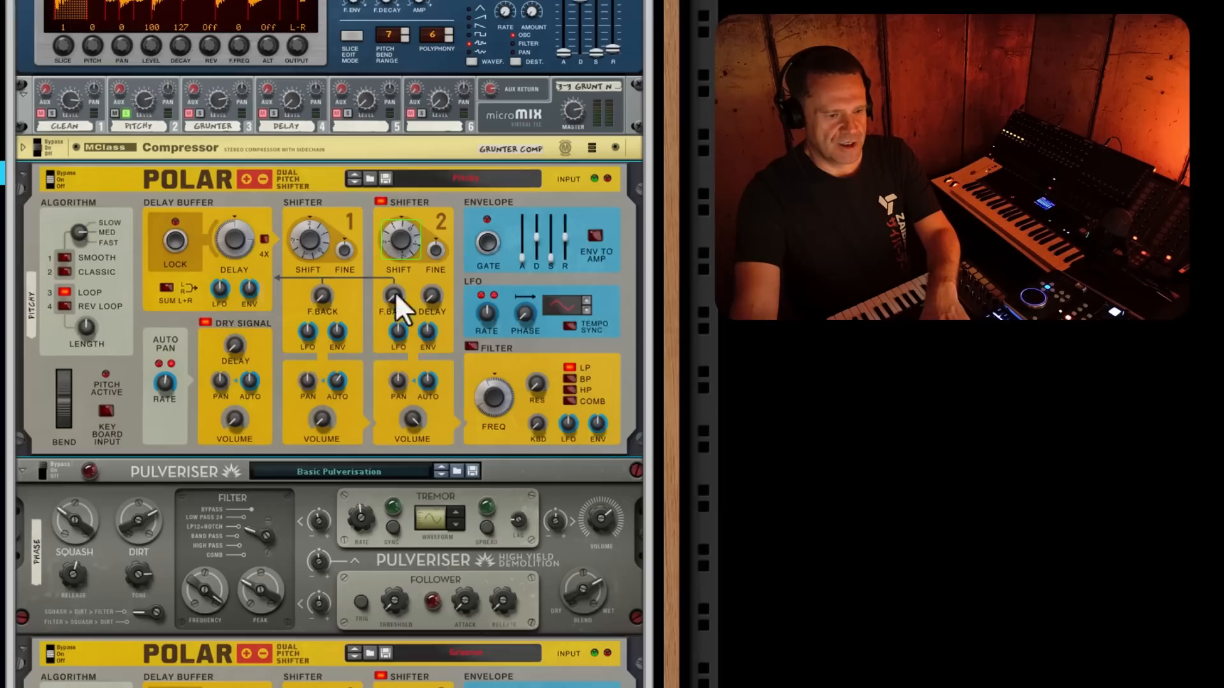
- Show the automation for the Pitchy Polar's Shifter 2 shift, inspect its points at bars 2 and 4, and return to the rack
{"action": "right_click", "coordinate": [396, 249]}
{"action": "left_click", "coordinate": [414, 253]}
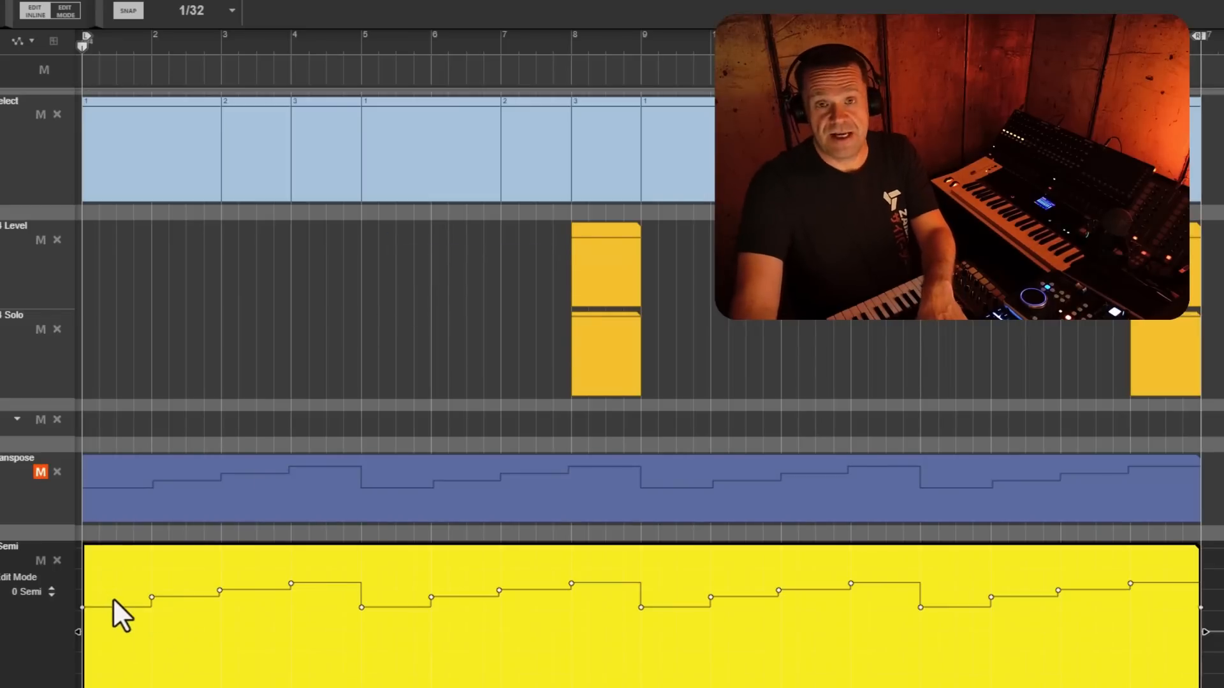
{"action": "left_click_drag", "start_coordinate": [113, 599], "coordinate": [40, 663]}
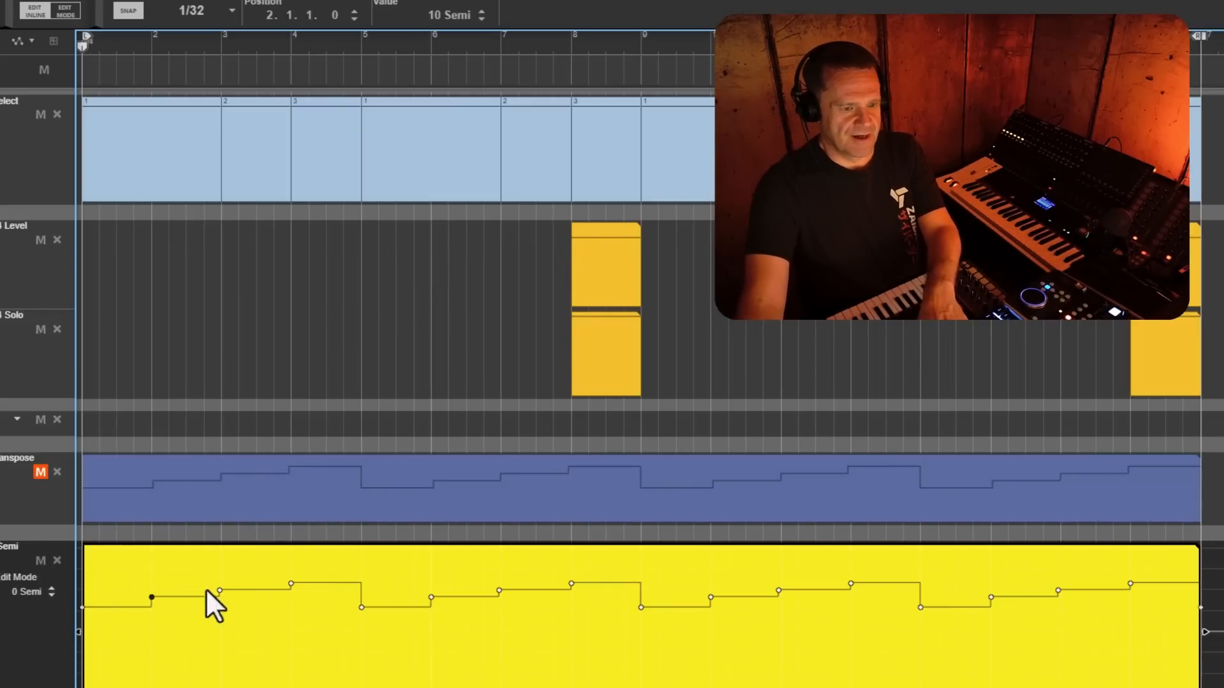
{"action": "left_click", "coordinate": [293, 590]}
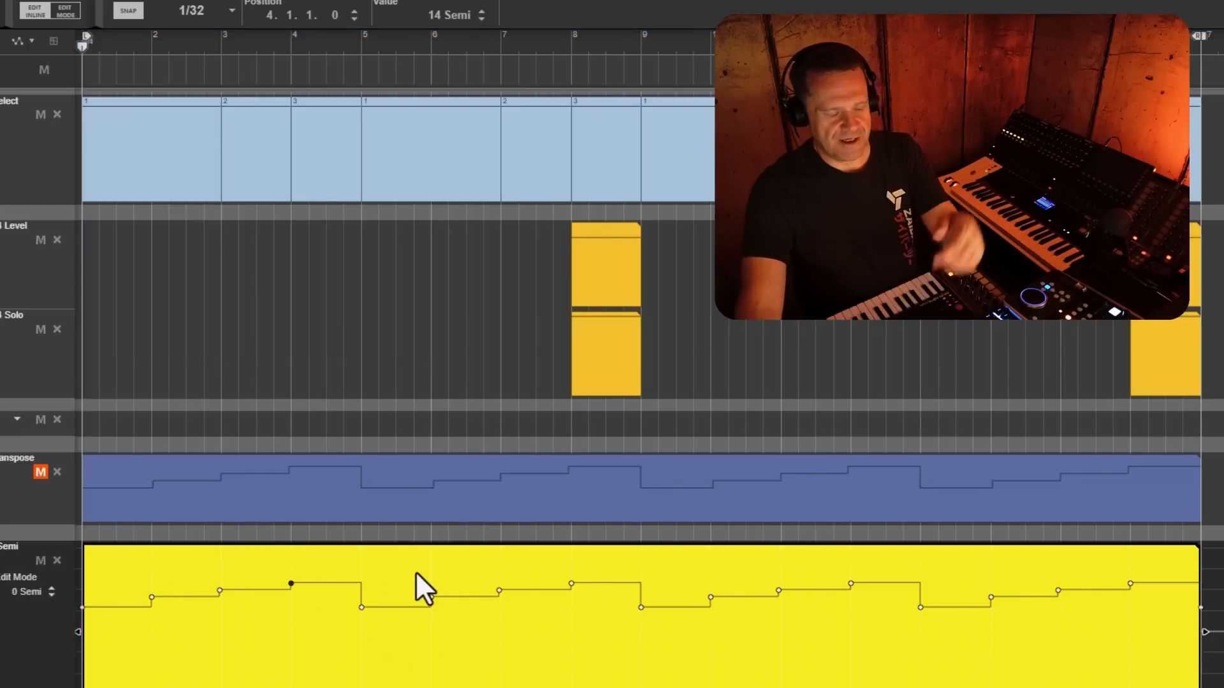
{"action": "key", "text": "F6"}
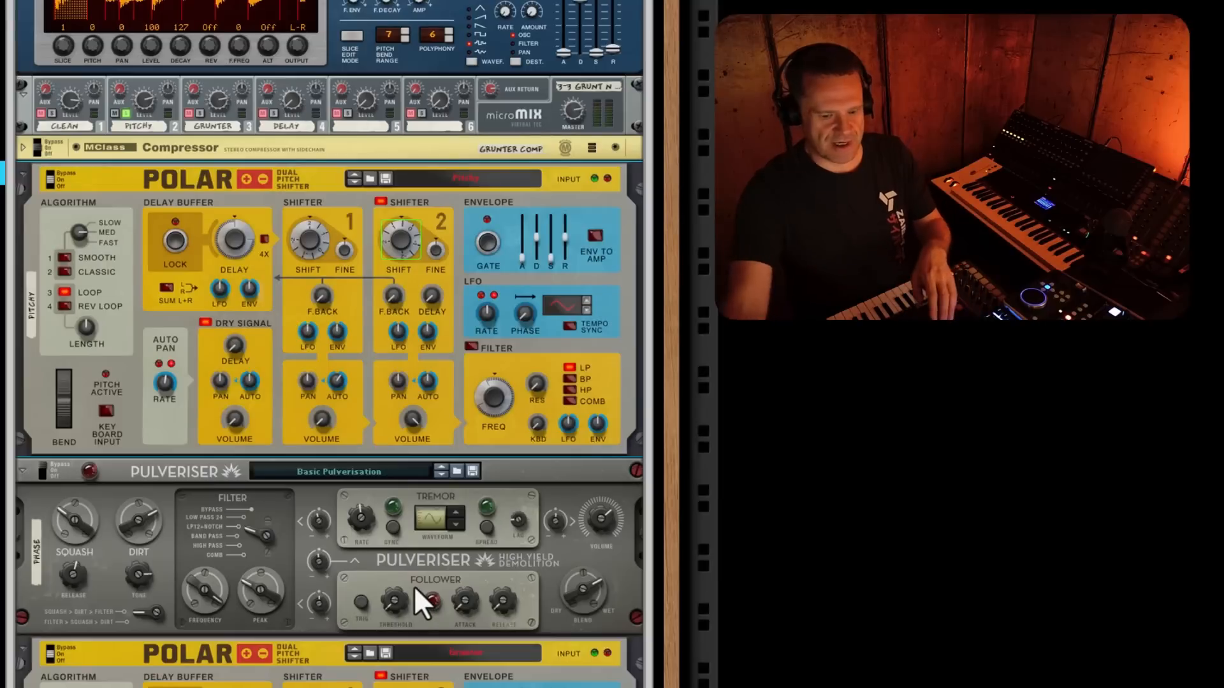
- Listen to the Pitchy Polar during playback and go back up to select the Pitch N Grunt Combinator
{"action": "left_click", "coordinate": [275, 185]}
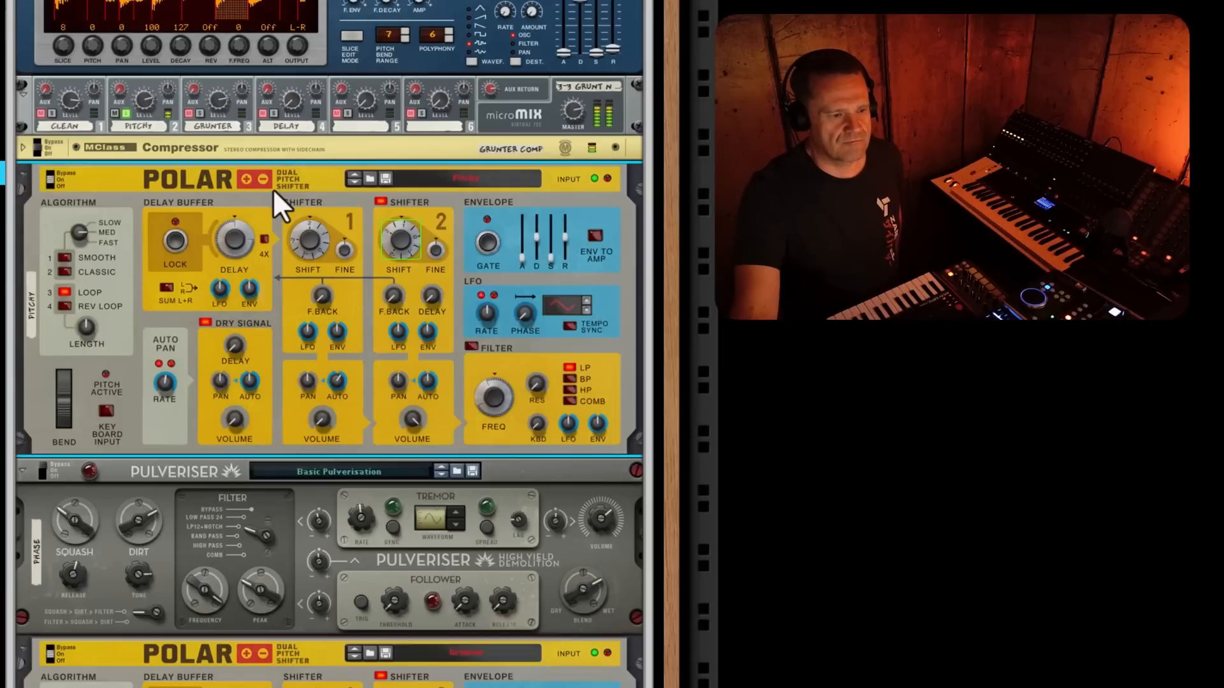
{"action": "scroll", "coordinate": [274, 190], "scroll_direction": "up", "scroll_amount": 3}
{"action": "scroll", "coordinate": [274, 190], "scroll_direction": "up", "scroll_amount": 3}
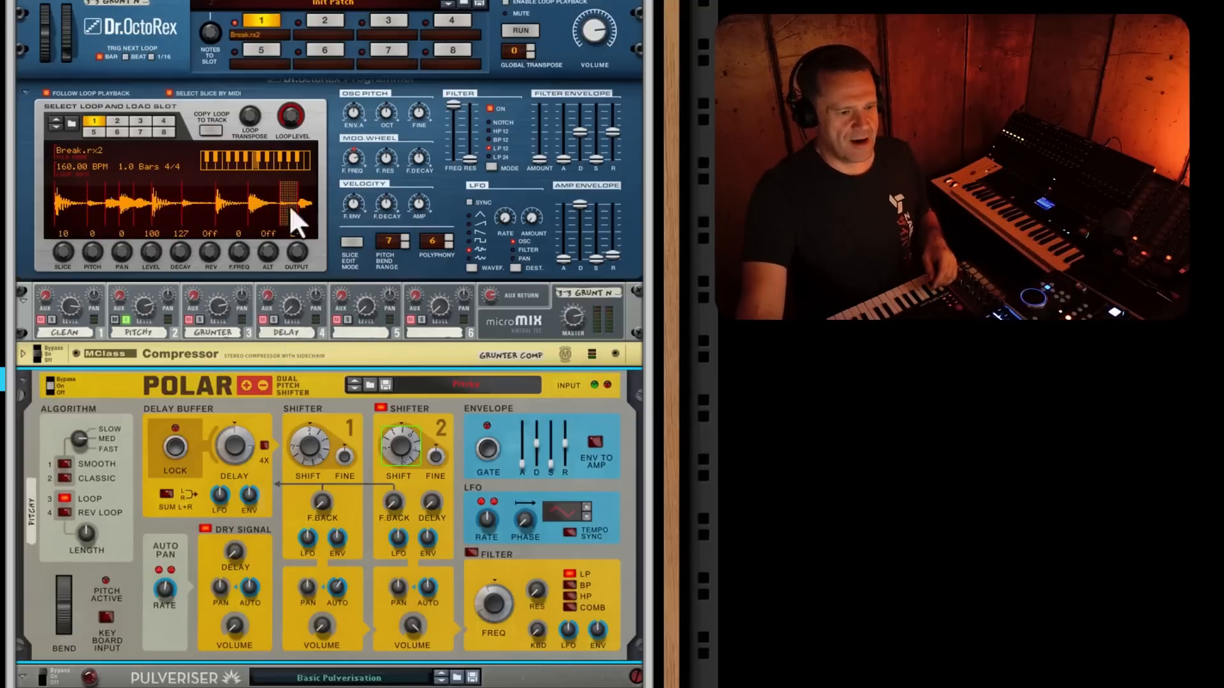
{"action": "scroll", "coordinate": [308, 213], "scroll_direction": "up", "scroll_amount": 10}
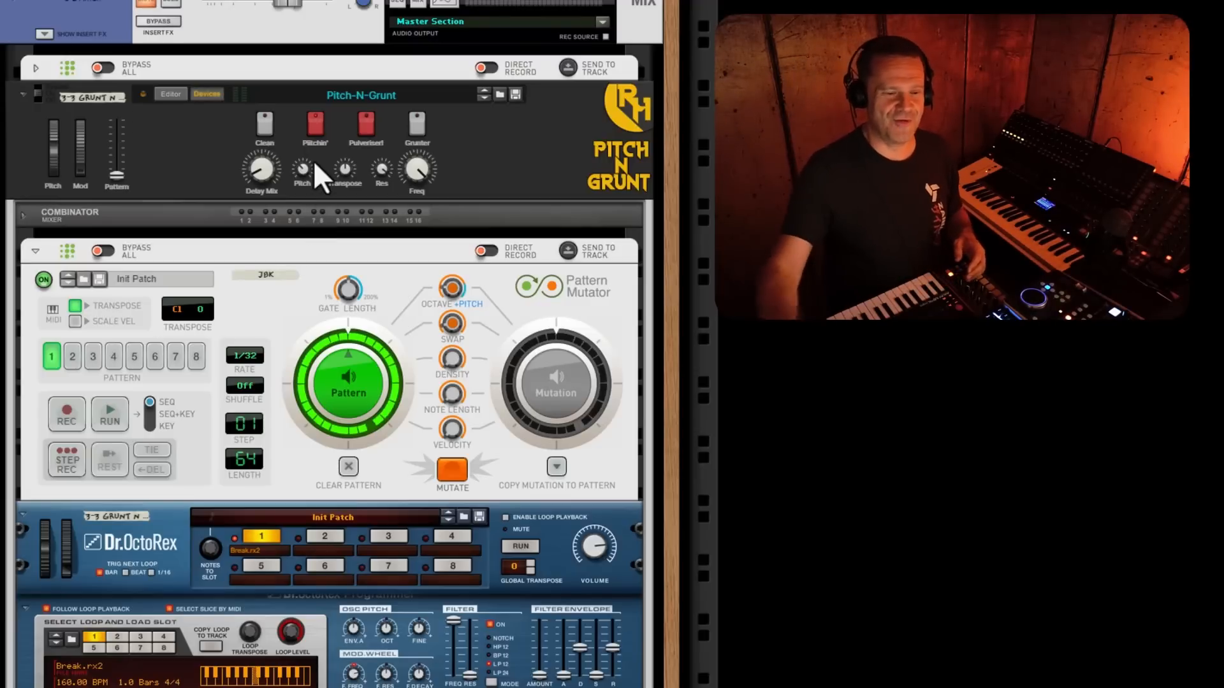
{"action": "left_click", "coordinate": [381, 125]}
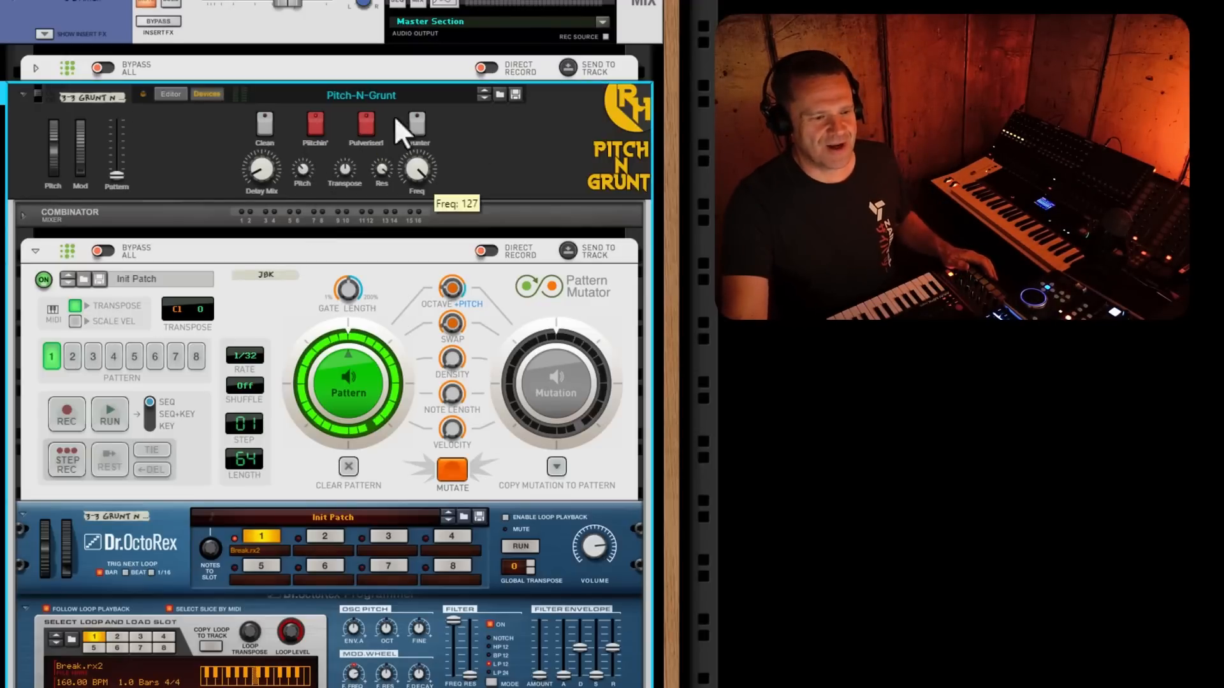
- Go to the Phase Pulveriser below the Pitchy Polar and select it
{"action": "scroll", "coordinate": [497, 200], "scroll_direction": "down", "scroll_amount": 11}
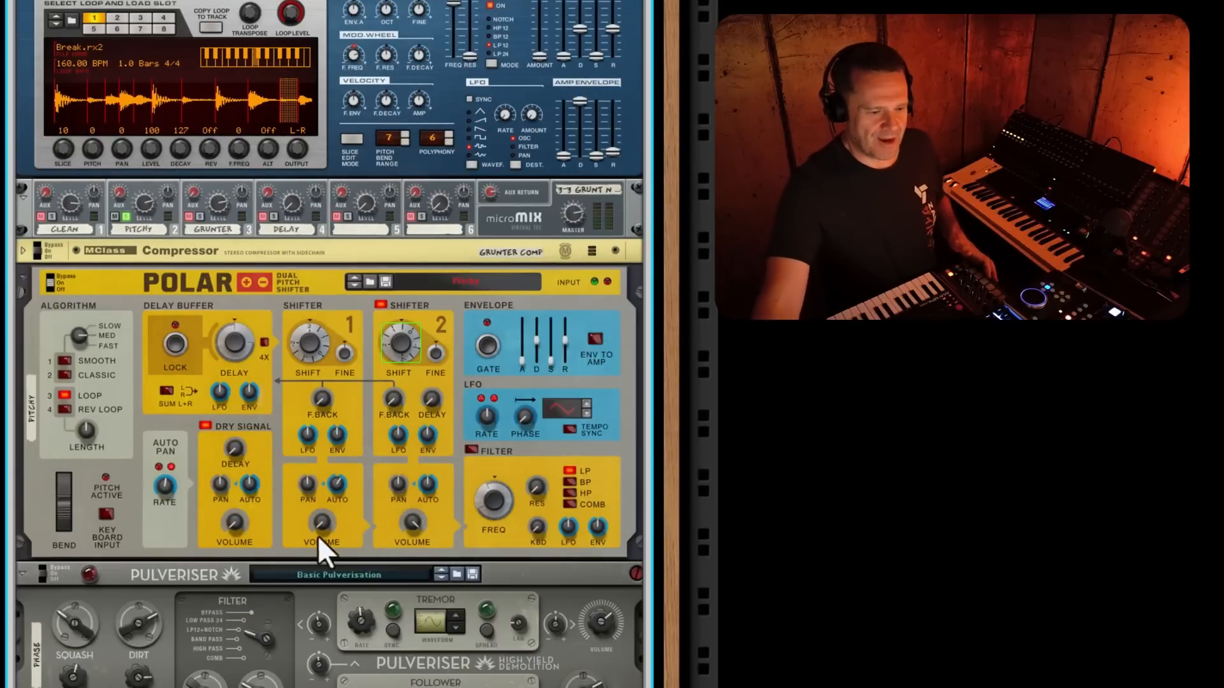
{"action": "scroll", "coordinate": [274, 523], "scroll_direction": "down", "scroll_amount": 2}
{"action": "left_click", "coordinate": [226, 476]}
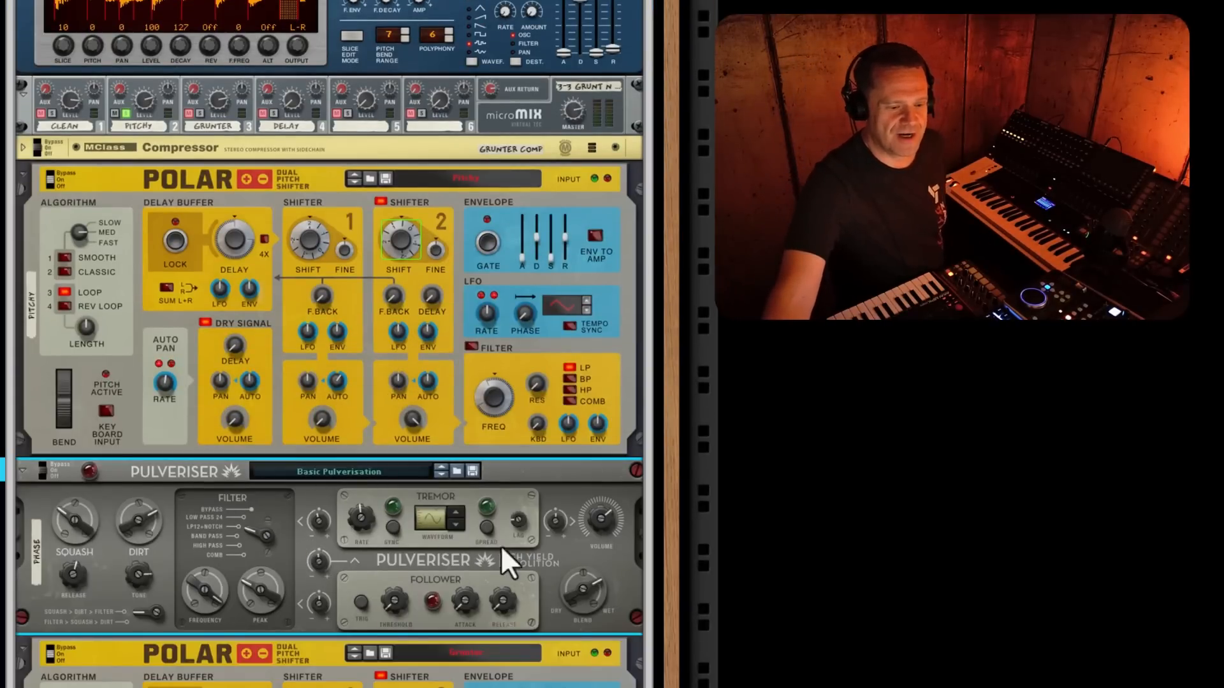
- Return to the Pattern Mutator and play the song to hear the Pitchin' and Pulveriser effects, then stop playback
{"action": "scroll", "coordinate": [177, 488], "scroll_direction": "up", "scroll_amount": 8}
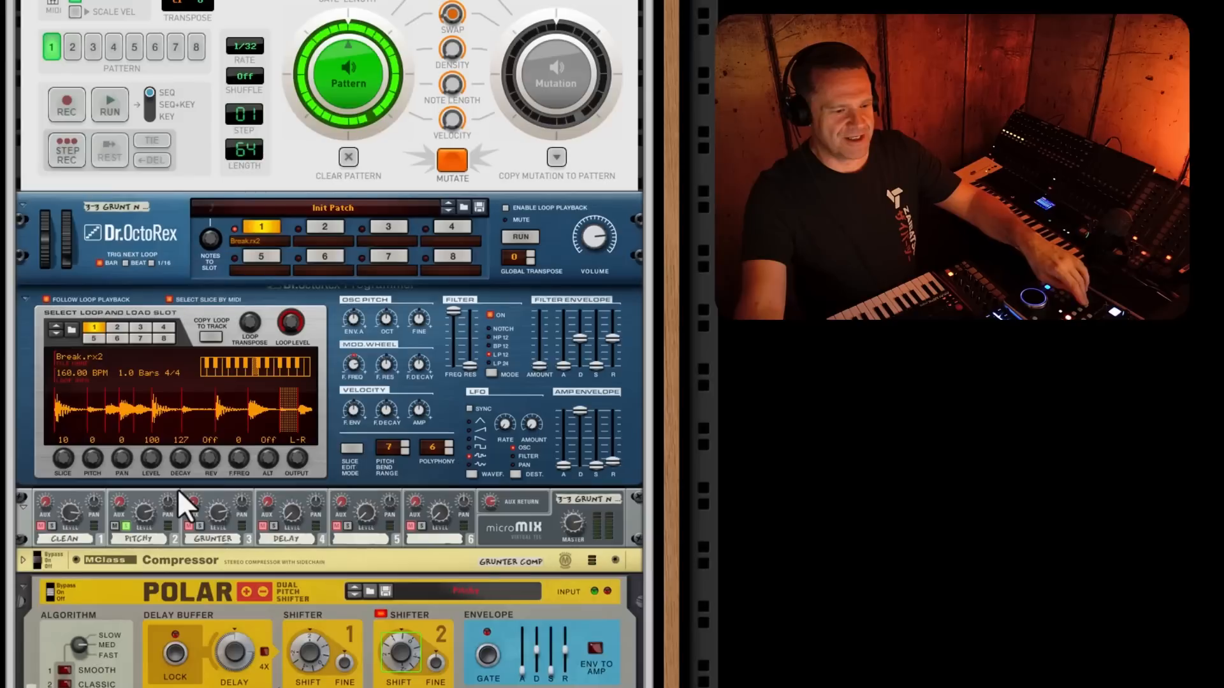
{"action": "scroll", "coordinate": [177, 488], "scroll_direction": "up", "scroll_amount": 4}
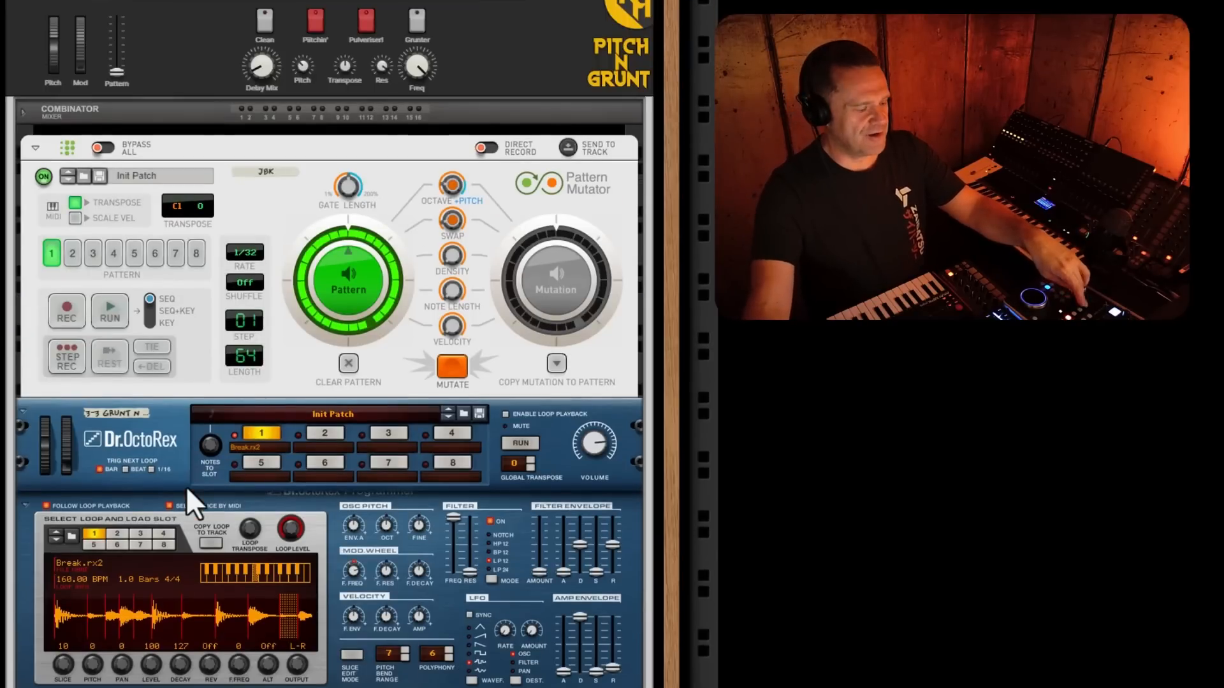
{"action": "key", "text": "space"}
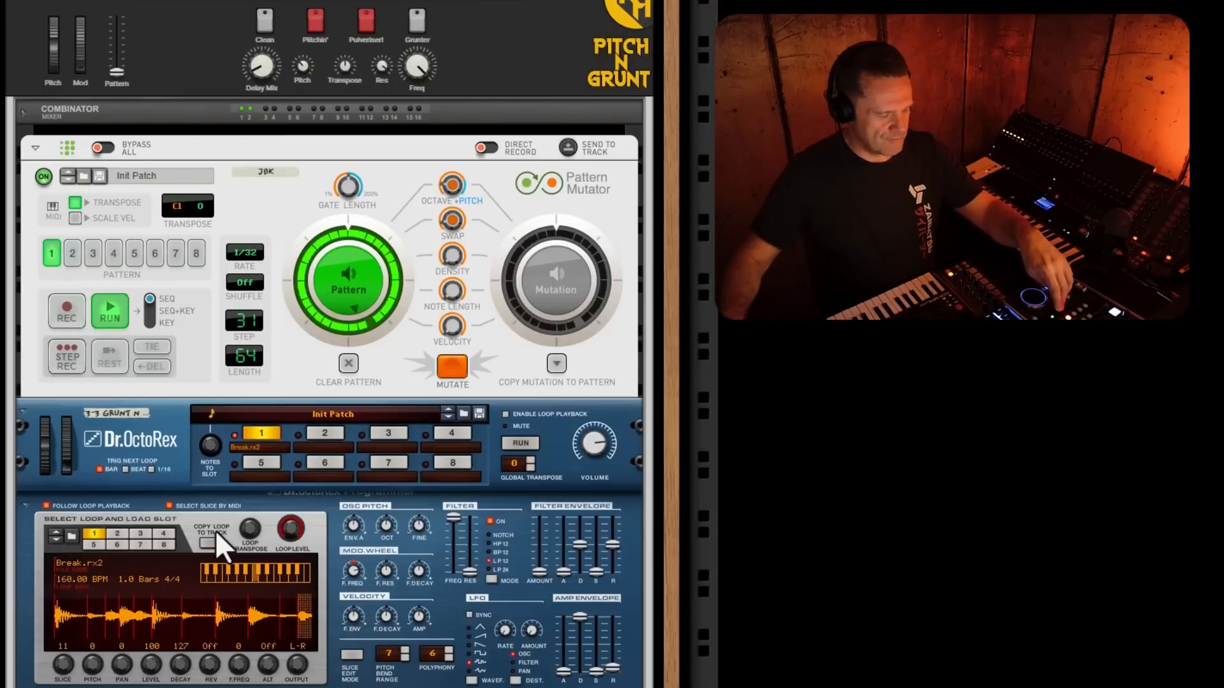
{"action": "key", "text": "space"}
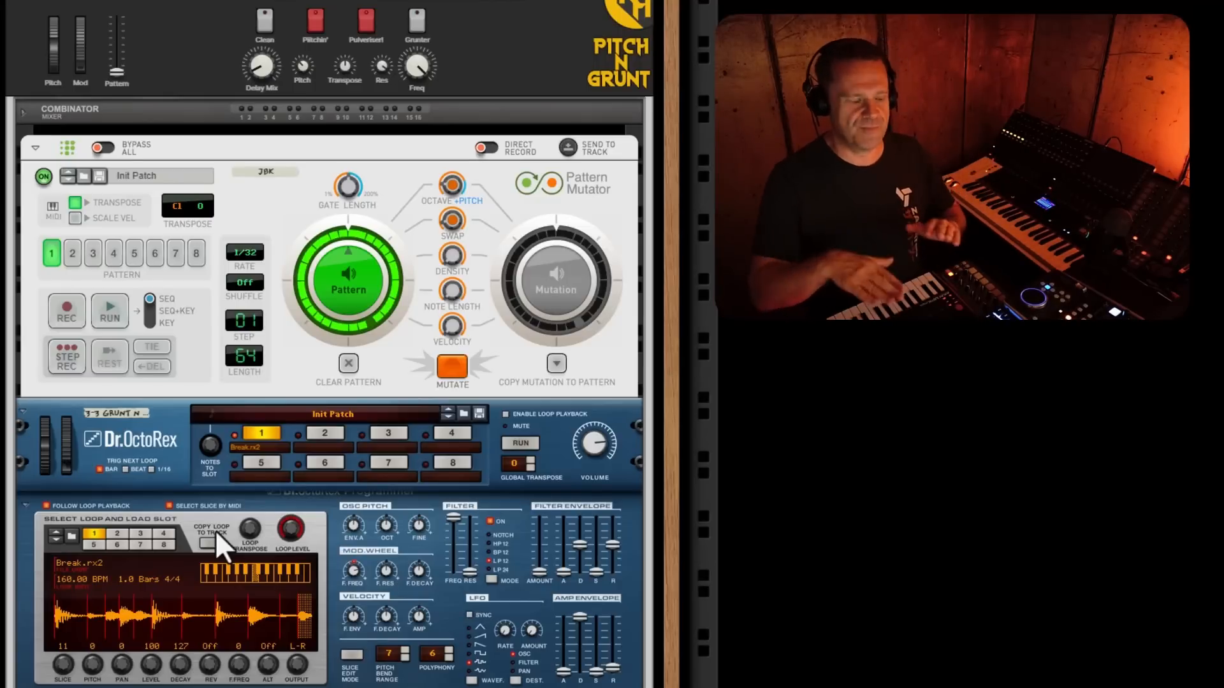
- Select the Pitch N Grunt Combinator and look down through its microMIX and effect devices as far as the Grunter Polar
{"action": "left_click", "coordinate": [287, 196]}
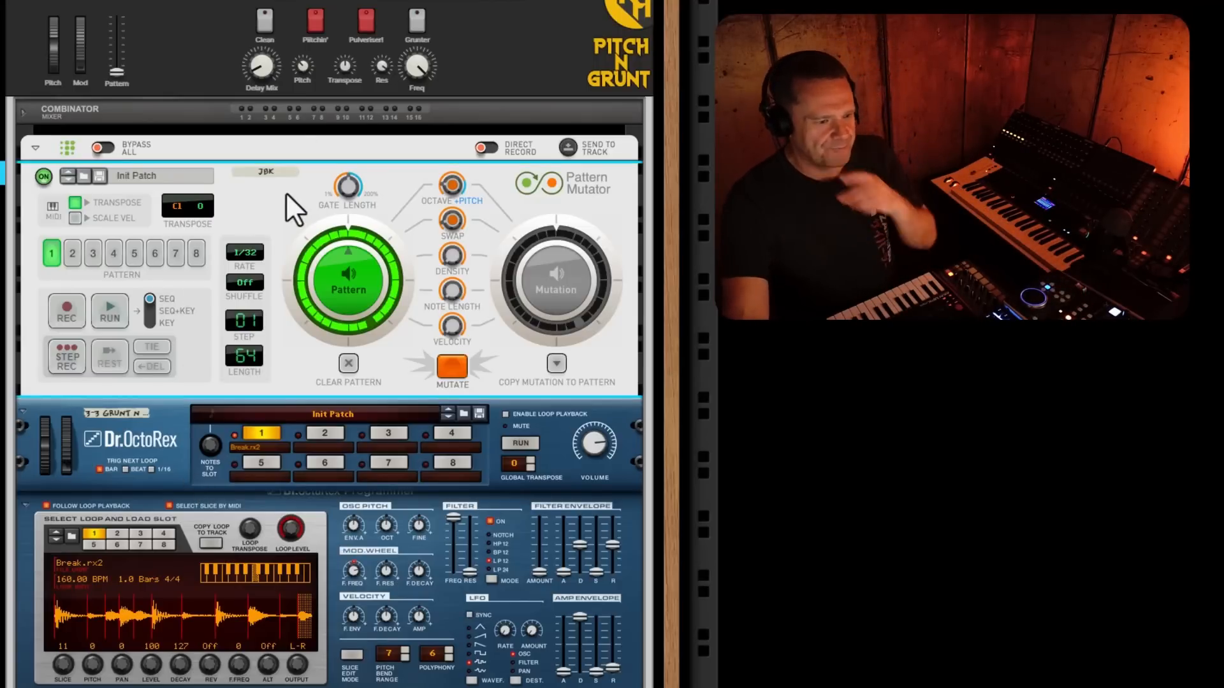
{"action": "left_click", "coordinate": [538, 51]}
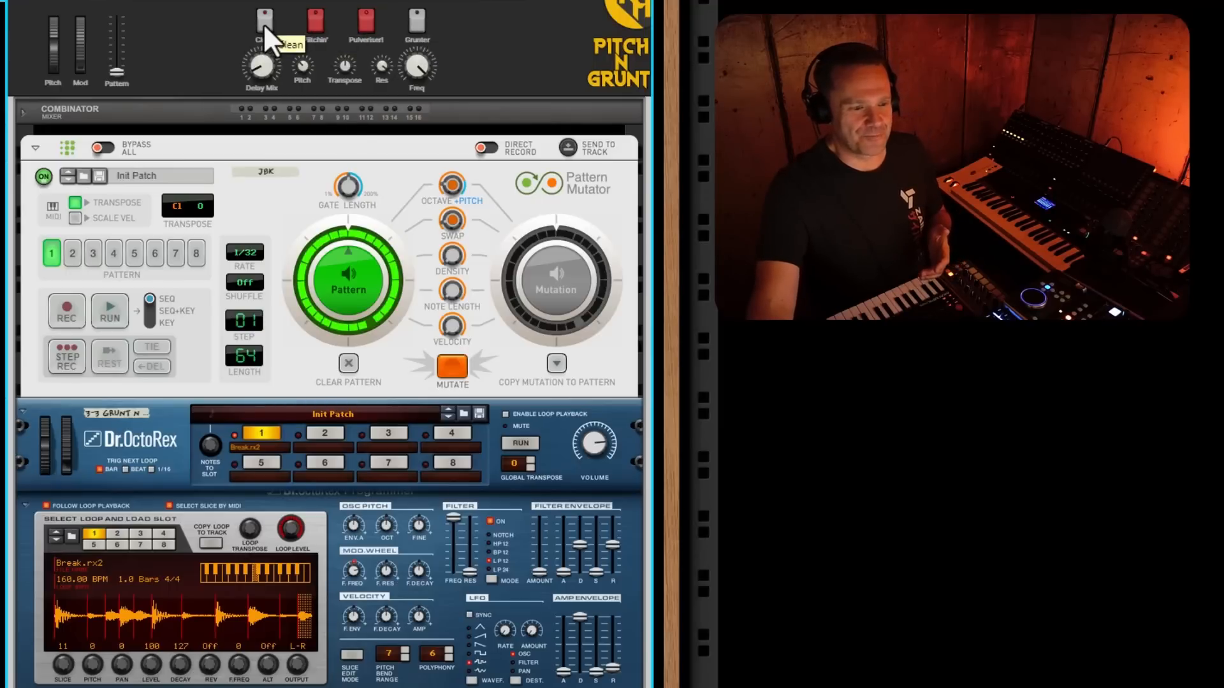
{"action": "scroll", "coordinate": [505, 128], "scroll_direction": "down", "scroll_amount": 10}
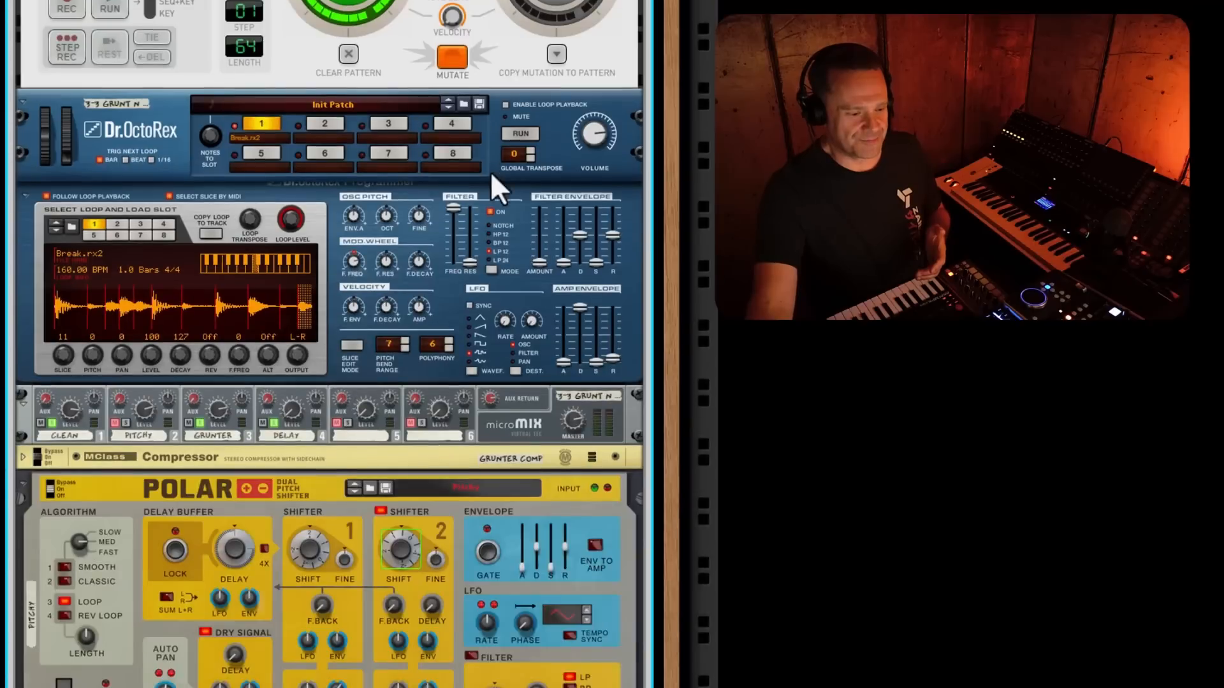
{"action": "scroll", "coordinate": [241, 255], "scroll_direction": "down", "scroll_amount": 4}
{"action": "scroll", "coordinate": [122, 112], "scroll_direction": "down", "scroll_amount": 2}
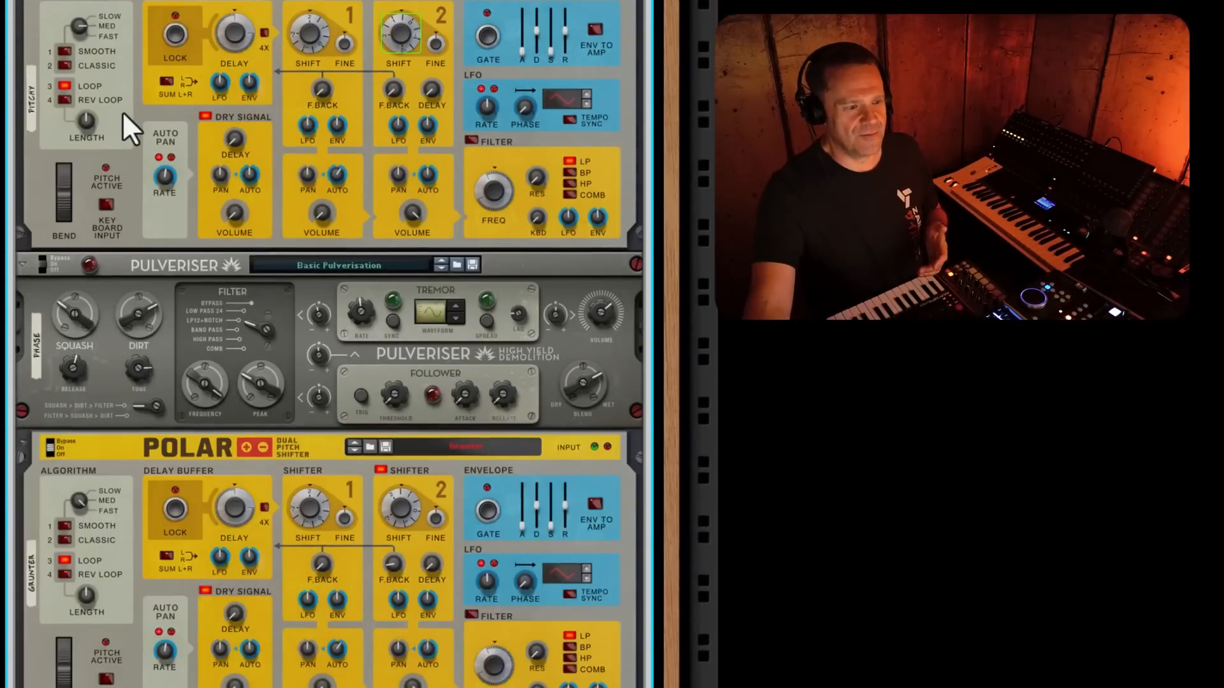
- Collapse the Pitchy Polar and the Phase Pulveriser, and unfold the Grunt LFO Pulsar below the Grunter Polar
{"action": "scroll", "coordinate": [63, 96], "scroll_direction": "up", "scroll_amount": 2}
{"action": "left_click", "coordinate": [22, 72]}
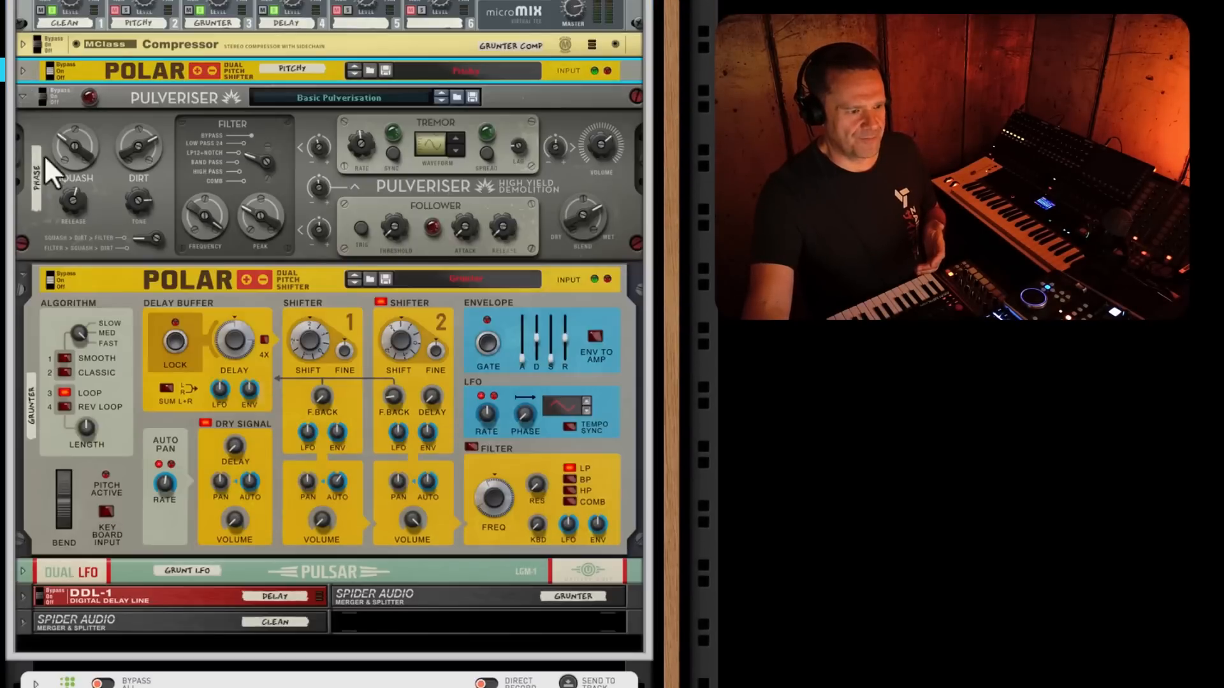
{"action": "left_click", "coordinate": [22, 97]}
{"action": "left_click", "coordinate": [324, 135]}
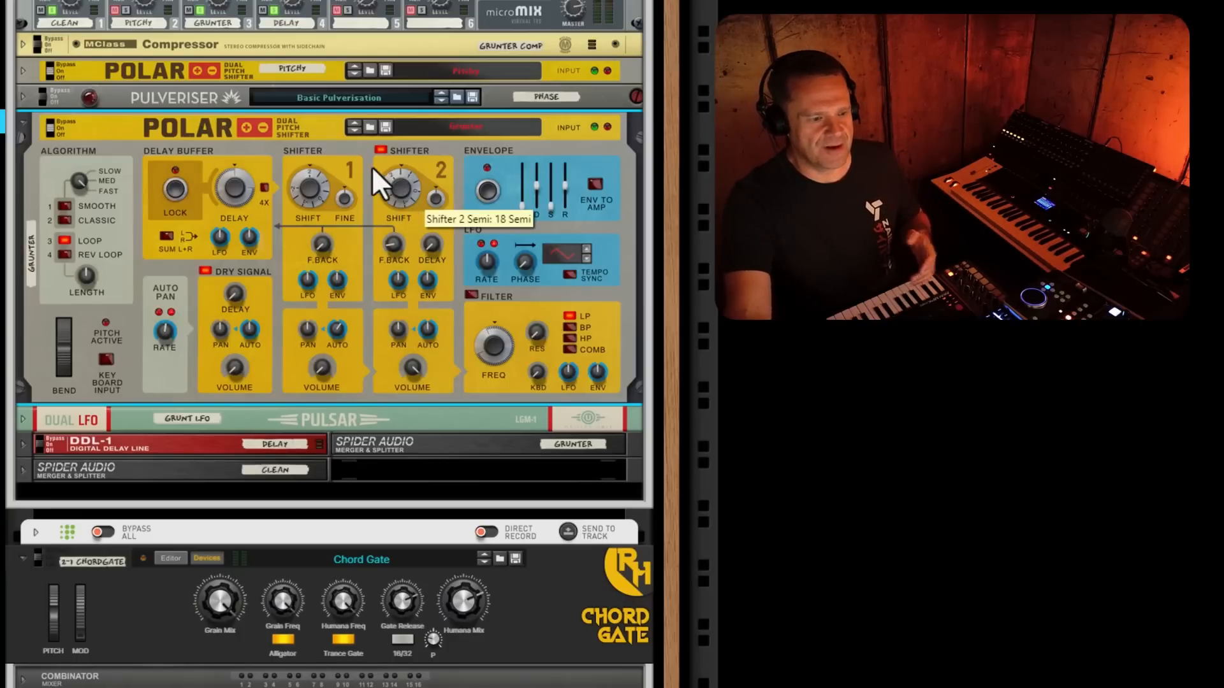
{"action": "left_click", "coordinate": [22, 421]}
{"action": "left_click", "coordinate": [158, 381]}
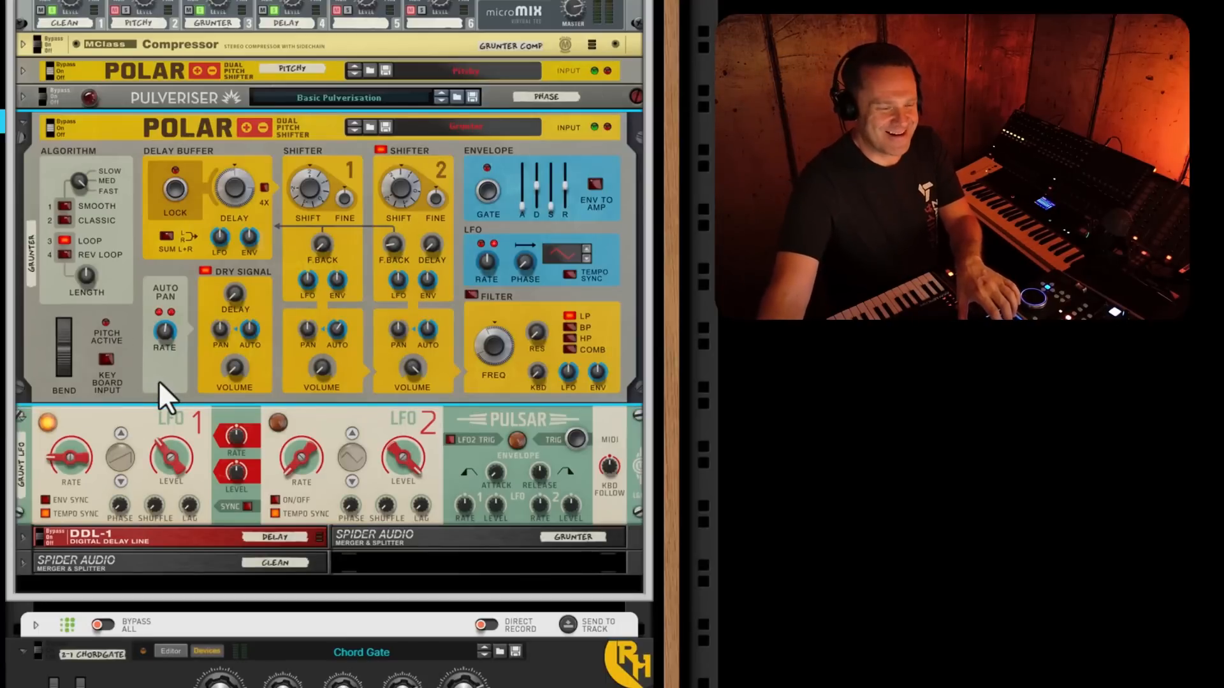
- Flip the rack, trace the cable from the Pulsar's LFO 1 CV output to the Grunter Polar's Pitch Shift 2 input, and flip back
{"action": "key", "text": "Tab"}
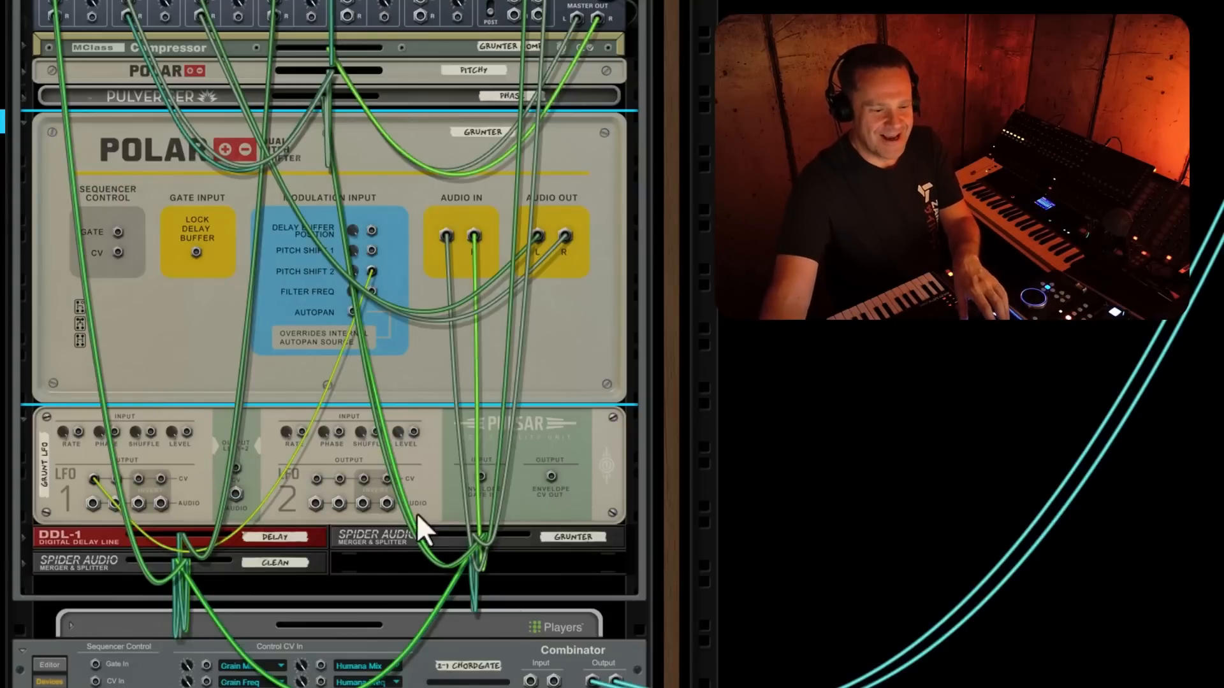
{"action": "mouse_move", "coordinate": [93, 479]}
{"action": "left_mouse_down"}
{"action": "mouse_move", "coordinate": [98, 488]}
{"action": "mouse_move", "coordinate": [94, 478]}
{"action": "left_mouse_up"}
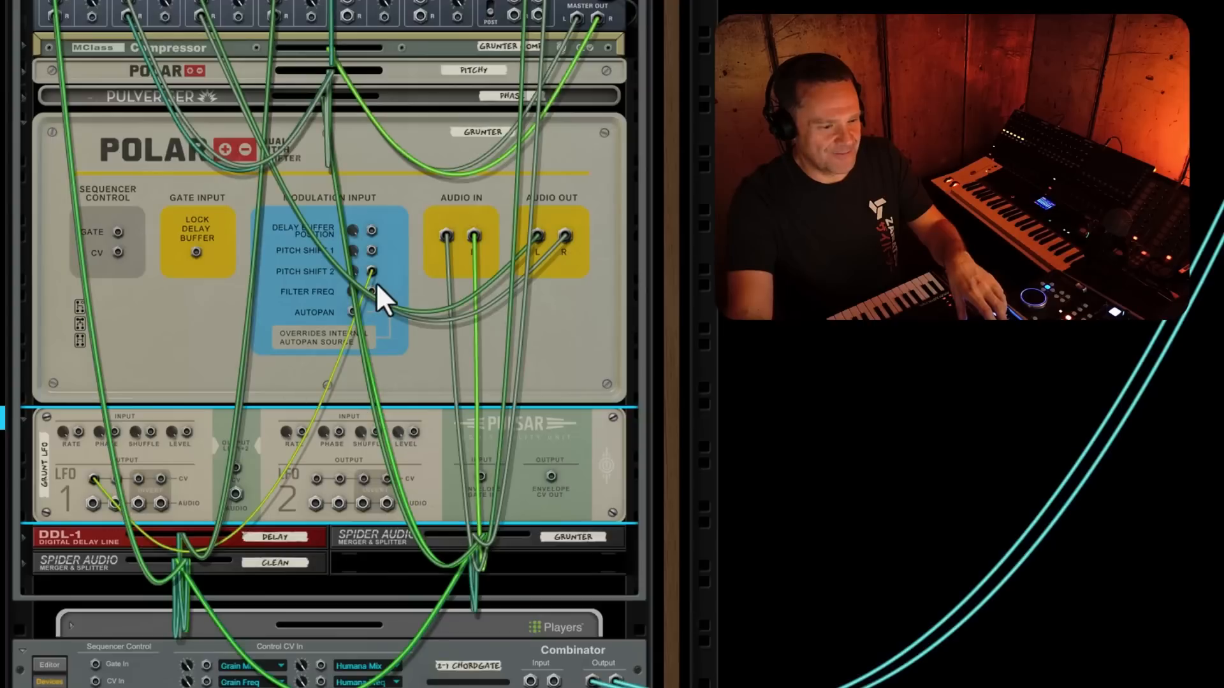
{"action": "left_click_drag", "start_coordinate": [373, 269], "coordinate": [372, 270]}
{"action": "key", "text": "Tab"}
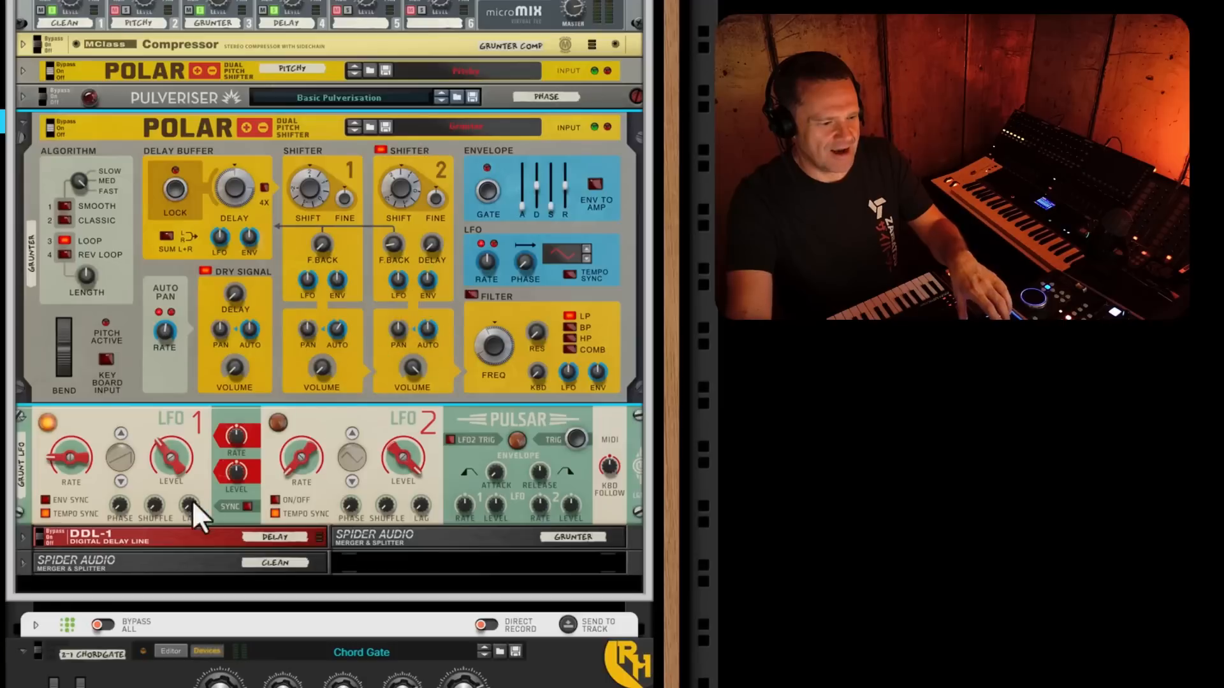
- Listen to the Grunt LFO effect during playback and toggle solo on the microMIX's Grunter and Delay channels
{"action": "left_click", "coordinate": [119, 461]}
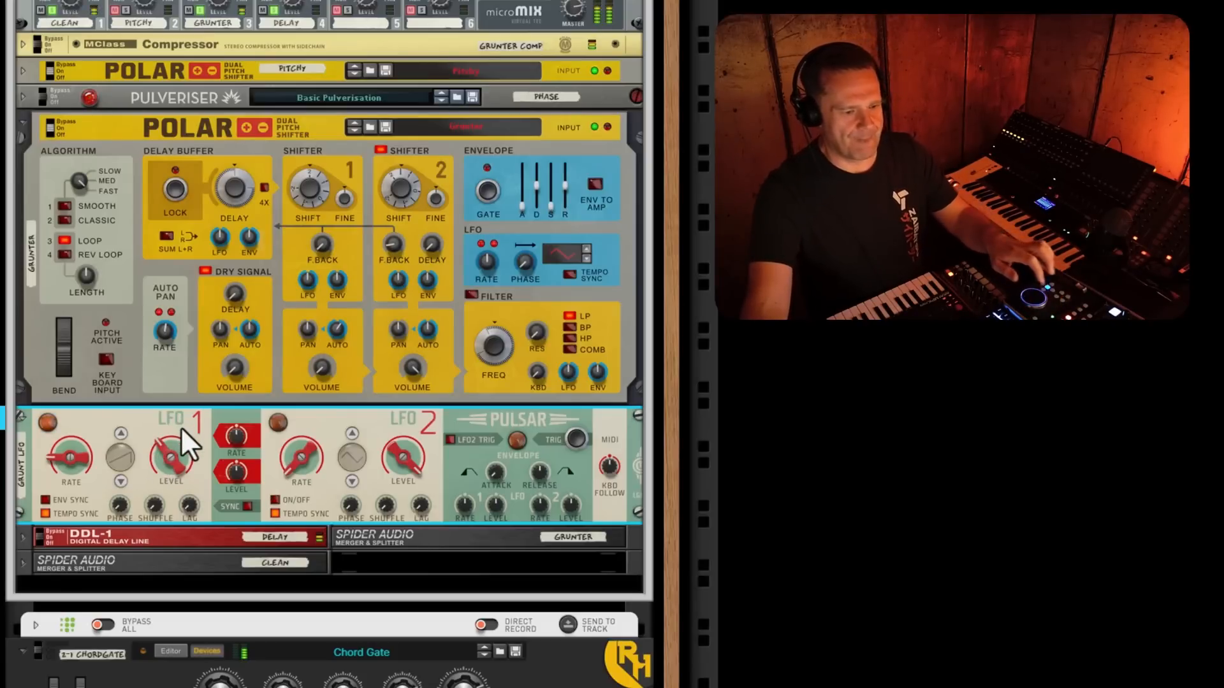
{"action": "scroll", "coordinate": [213, 439], "scroll_direction": "up", "scroll_amount": 5}
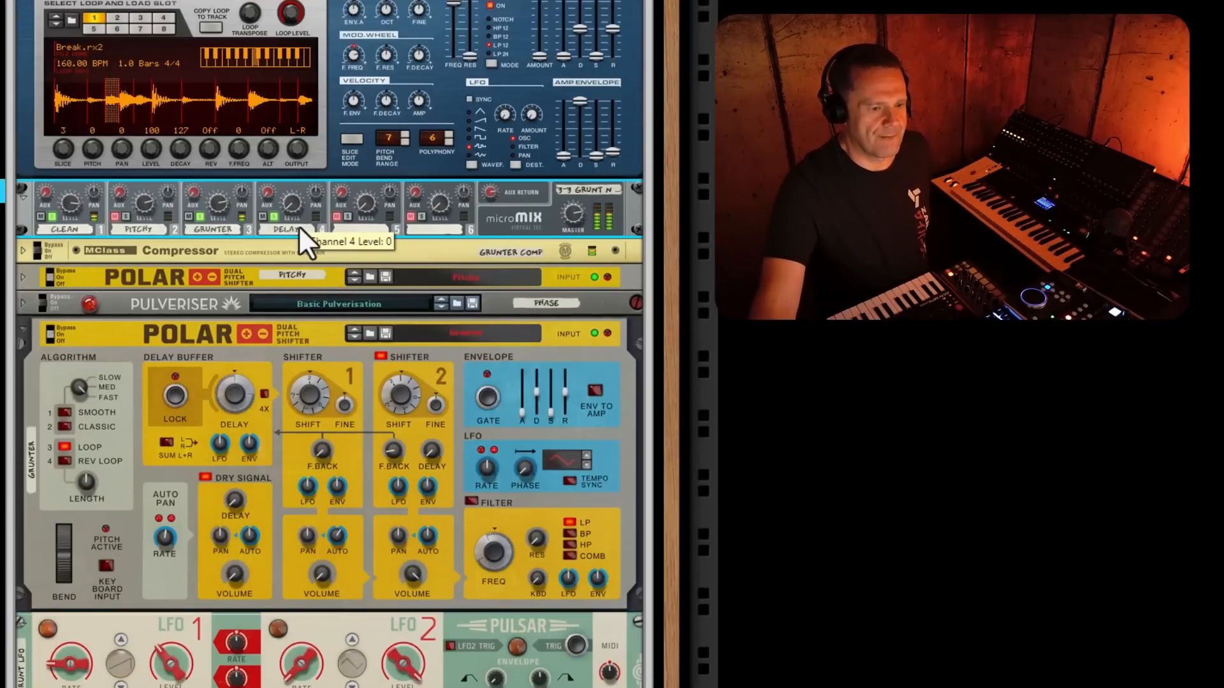
{"action": "mouse_move", "coordinate": [298, 225]}
{"action": "left_mouse_down"}
{"action": "mouse_move", "coordinate": [292, 63]}
{"action": "mouse_move", "coordinate": [302, 229]}
{"action": "left_mouse_up"}
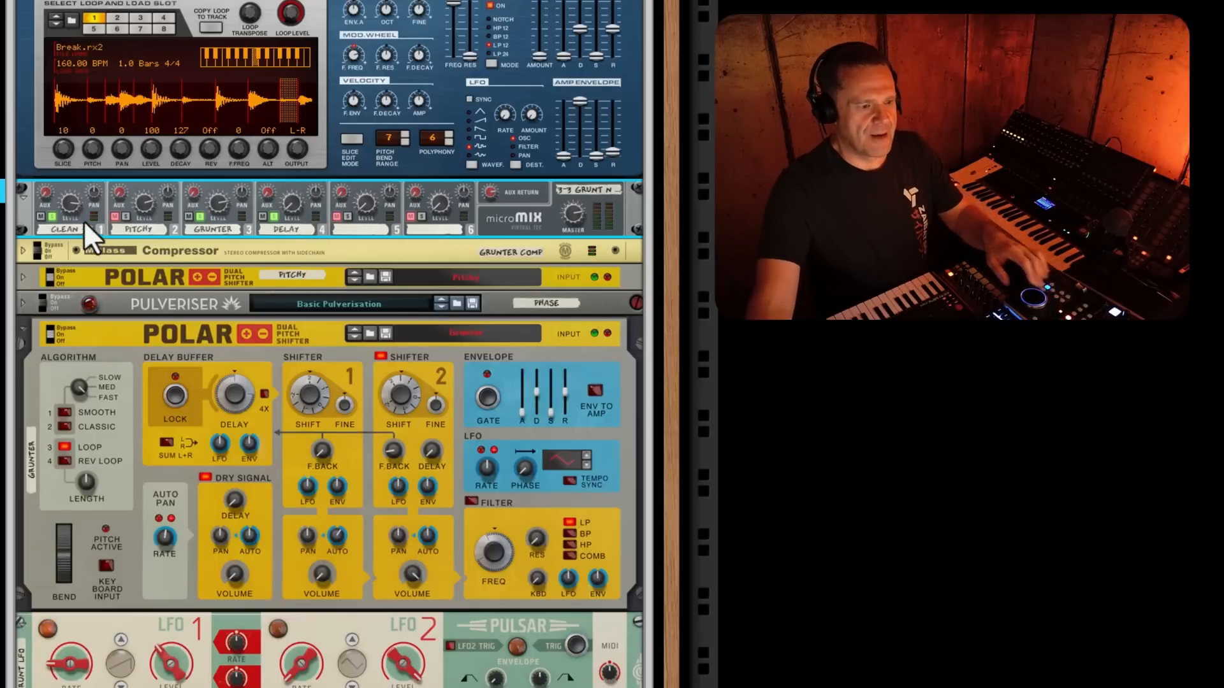
{"action": "left_click", "coordinate": [200, 218]}
{"action": "left_click", "coordinate": [274, 218]}
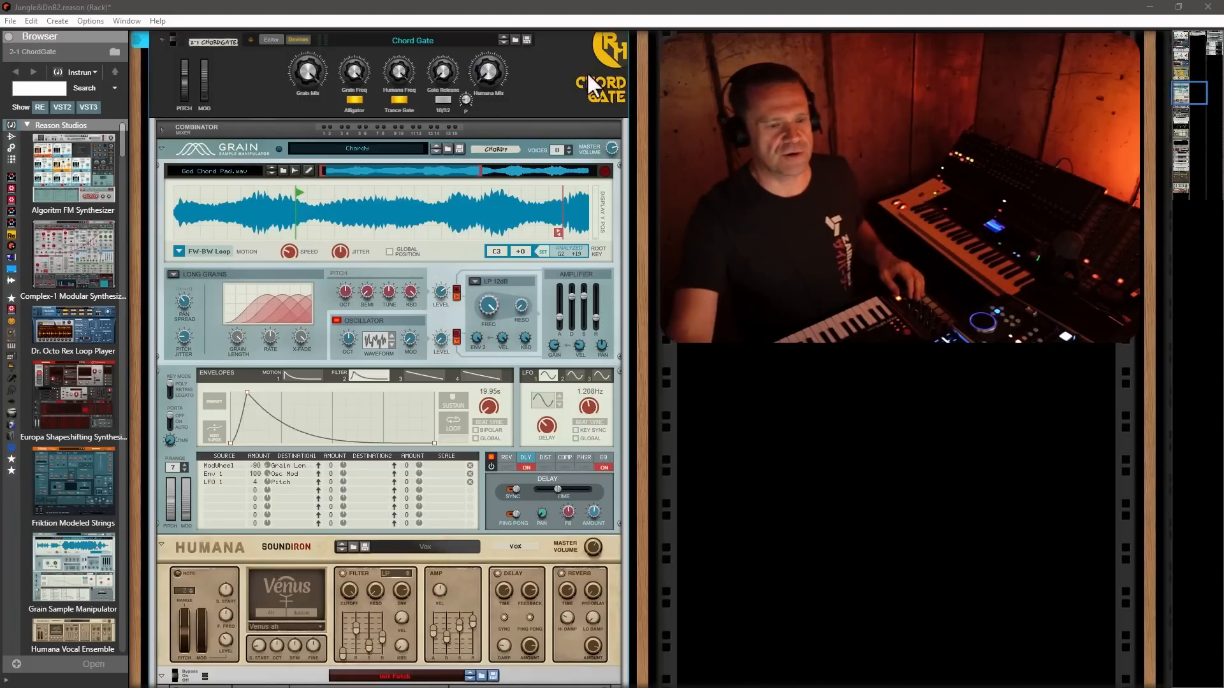
- Select the Chord Gate Combinator and look through its Grain and Humana instruments
{"action": "left_click", "coordinate": [572, 81]}
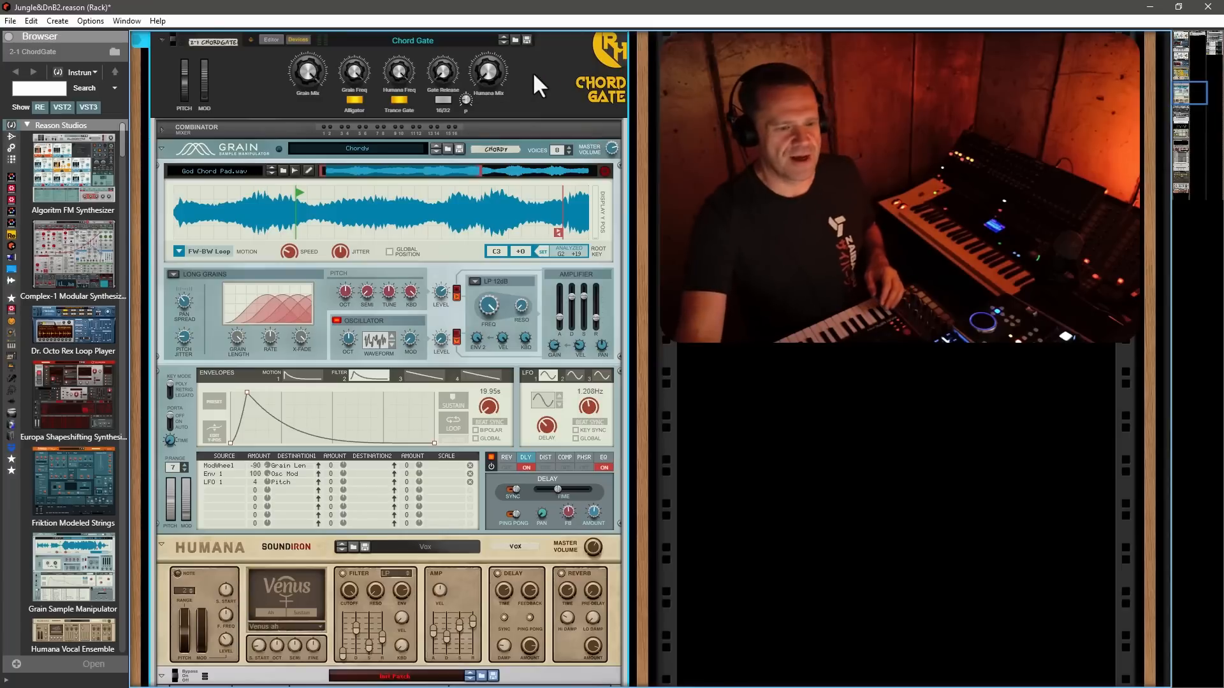
{"action": "left_click", "coordinate": [219, 150]}
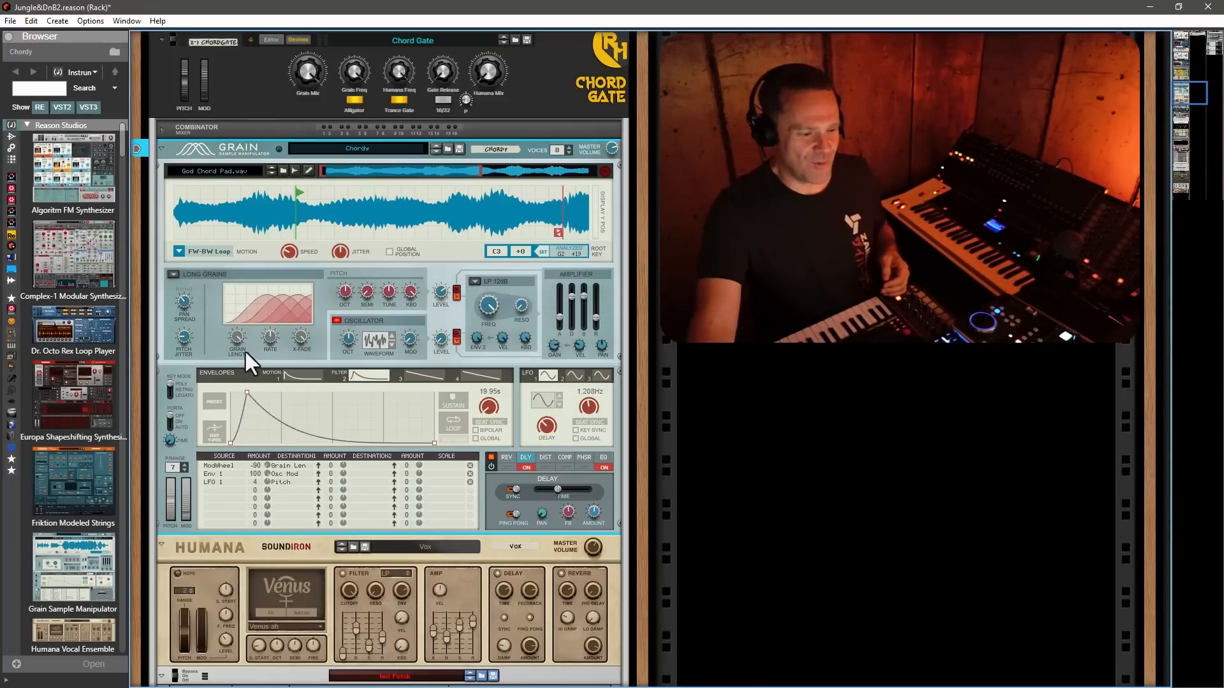
{"action": "scroll", "coordinate": [255, 394], "scroll_direction": "down", "scroll_amount": 5}
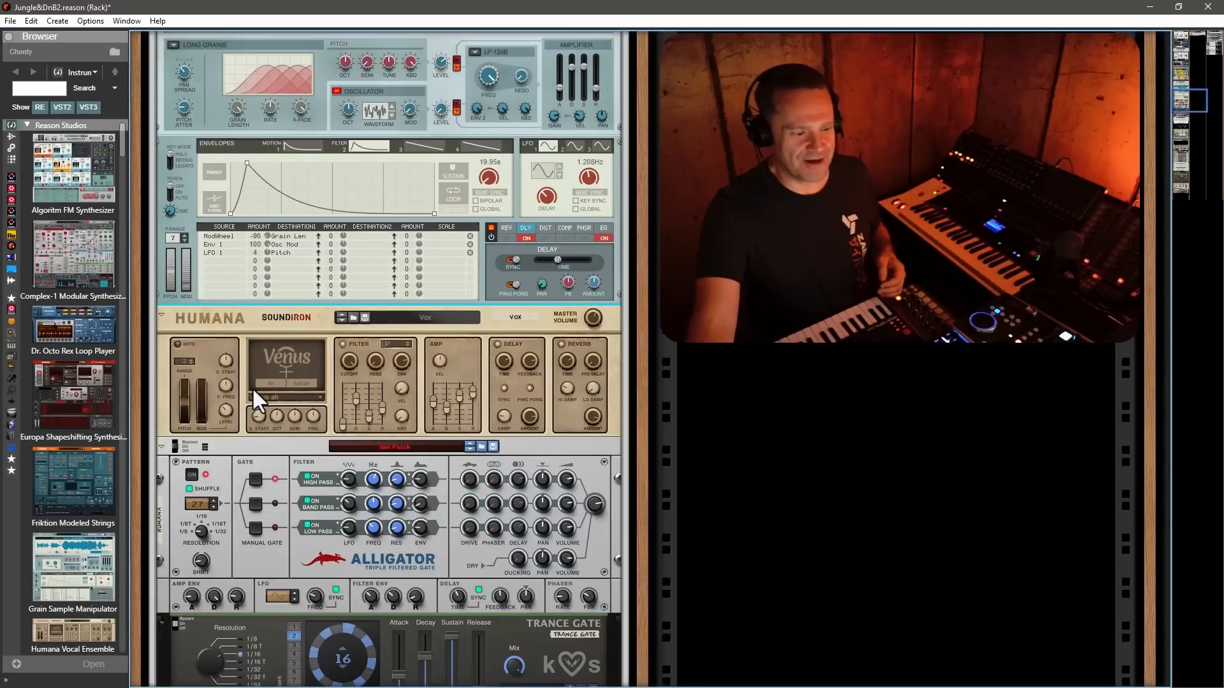
{"action": "left_click", "coordinate": [234, 321]}
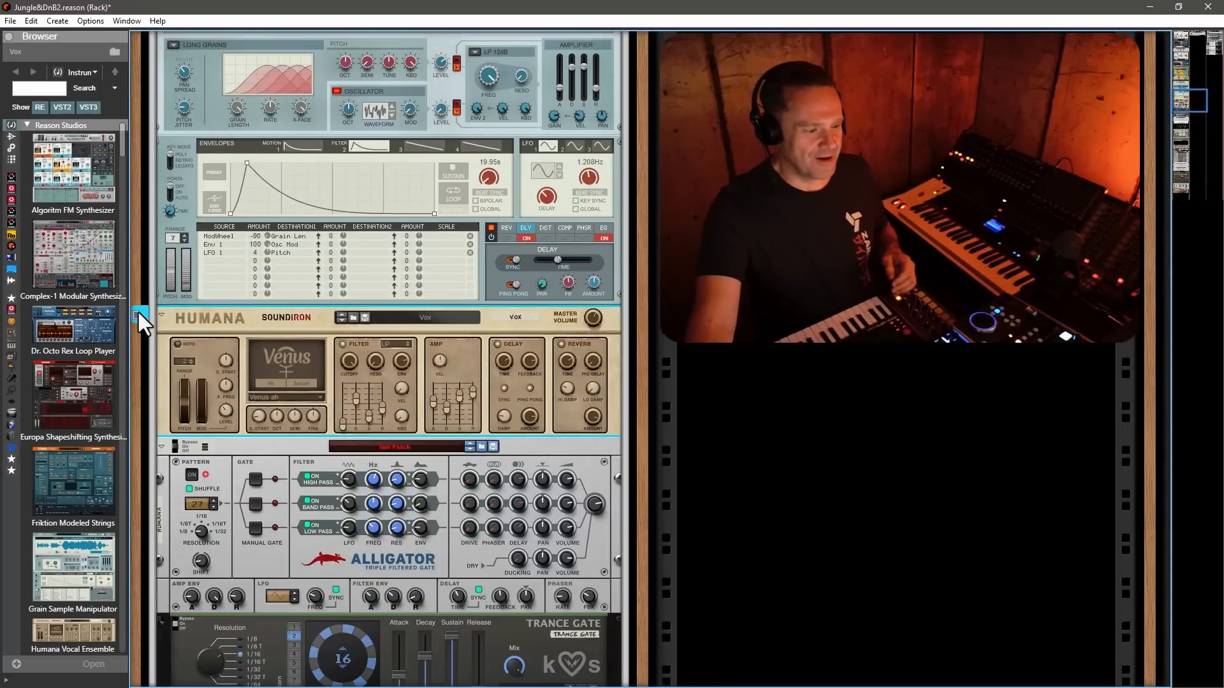
{"action": "scroll", "coordinate": [261, 344], "scroll_direction": "up", "scroll_amount": 3}
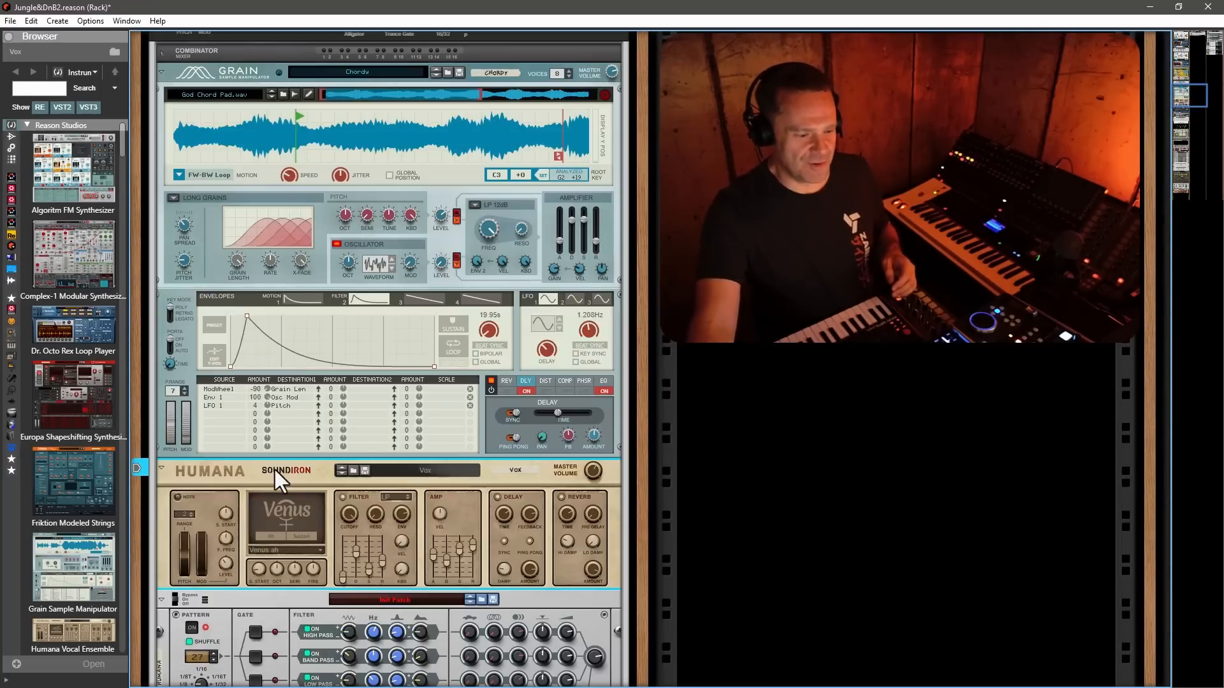
{"action": "scroll", "coordinate": [284, 480], "scroll_direction": "up", "scroll_amount": 3}
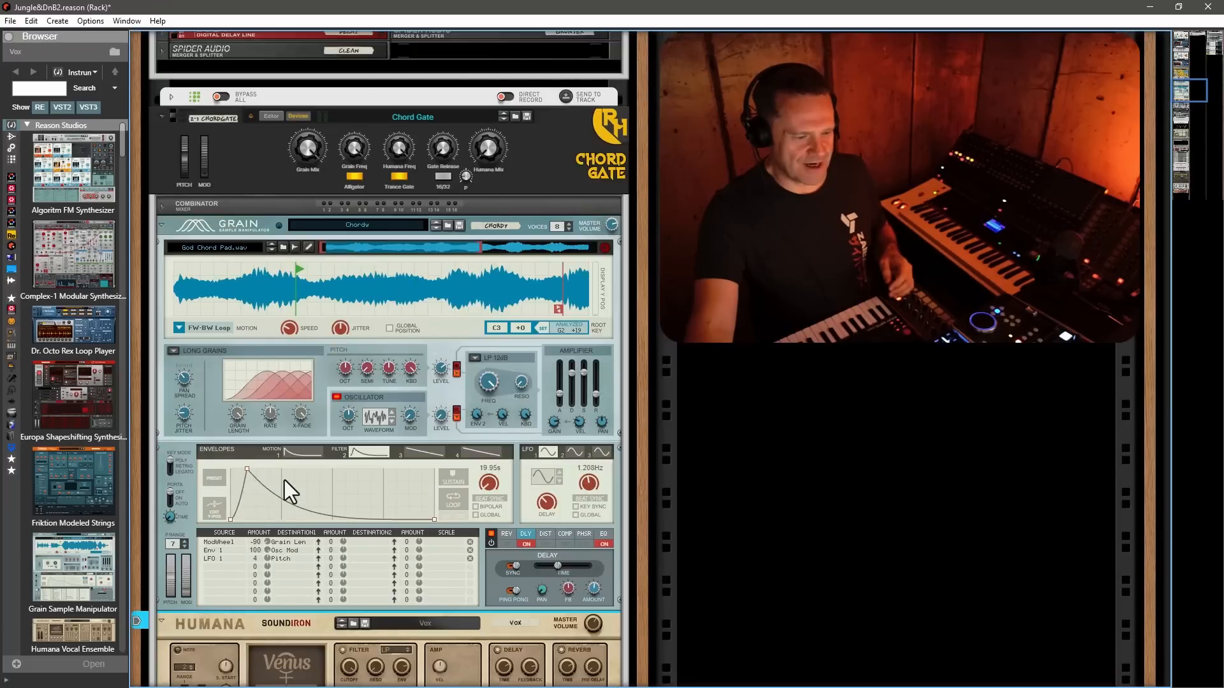
{"action": "scroll", "coordinate": [285, 480], "scroll_direction": "down", "scroll_amount": 2}
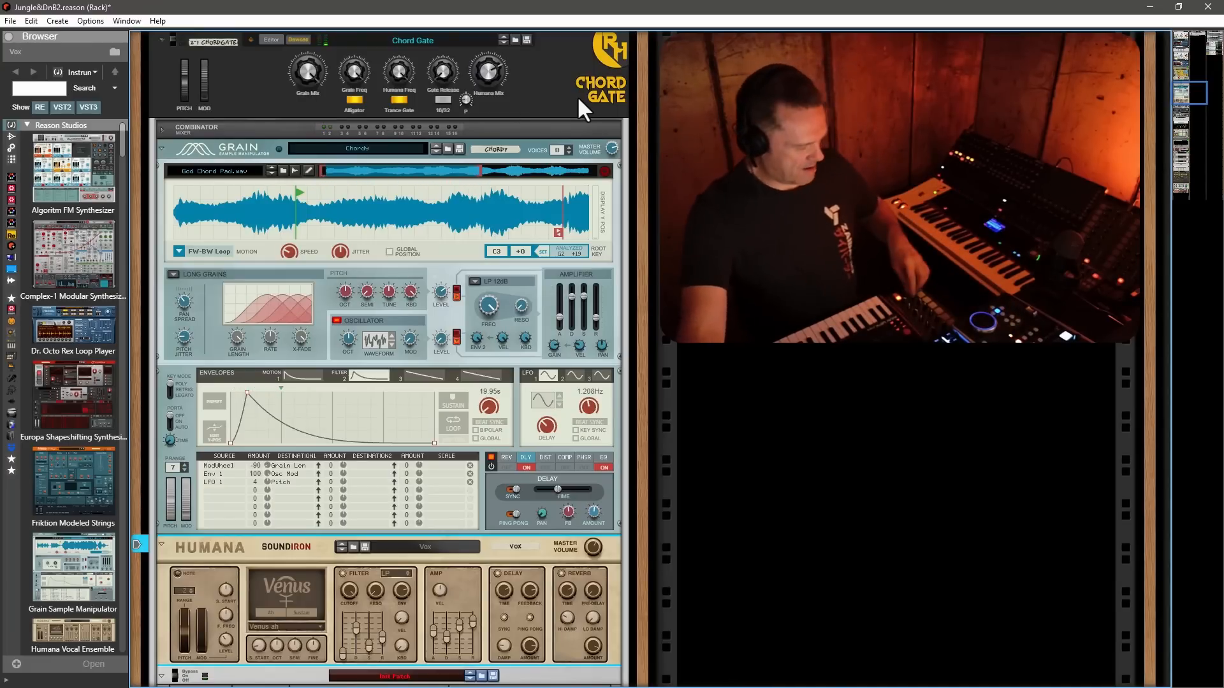
- Follow the Chord Gate's voice chain by selecting the Combinator, its Humana and the Alligator below it
{"action": "left_click", "coordinate": [551, 113]}
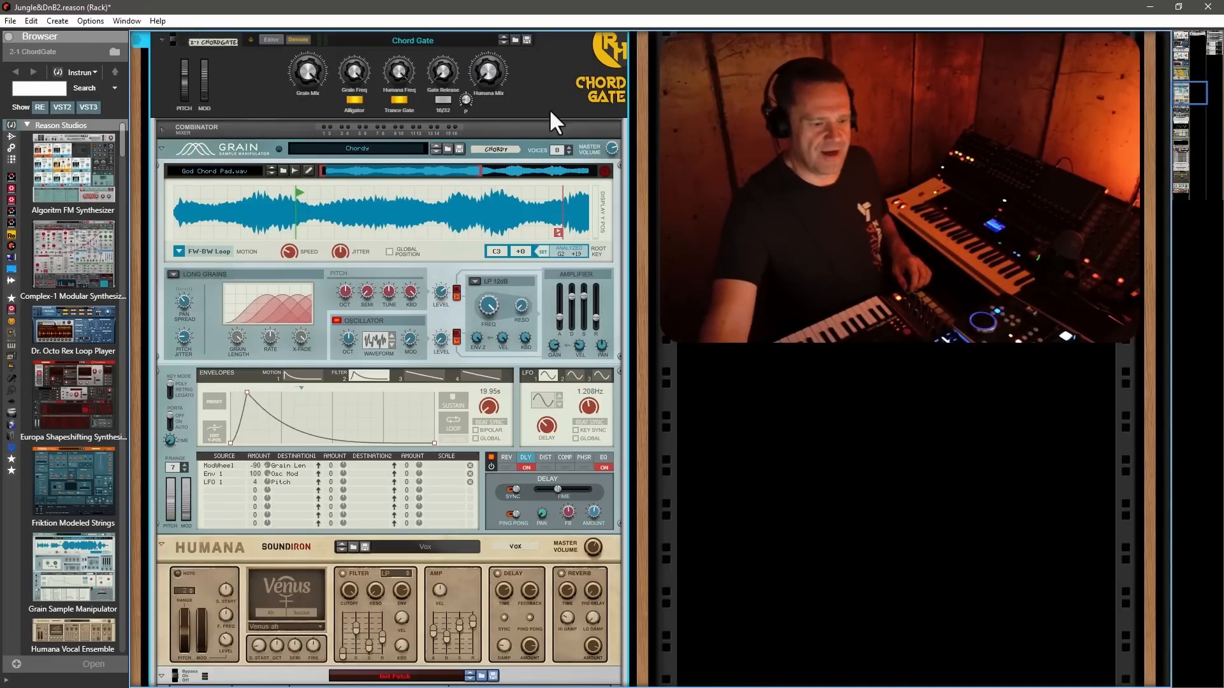
{"action": "scroll", "coordinate": [550, 112], "scroll_direction": "down", "scroll_amount": 5}
{"action": "left_click", "coordinate": [259, 245]}
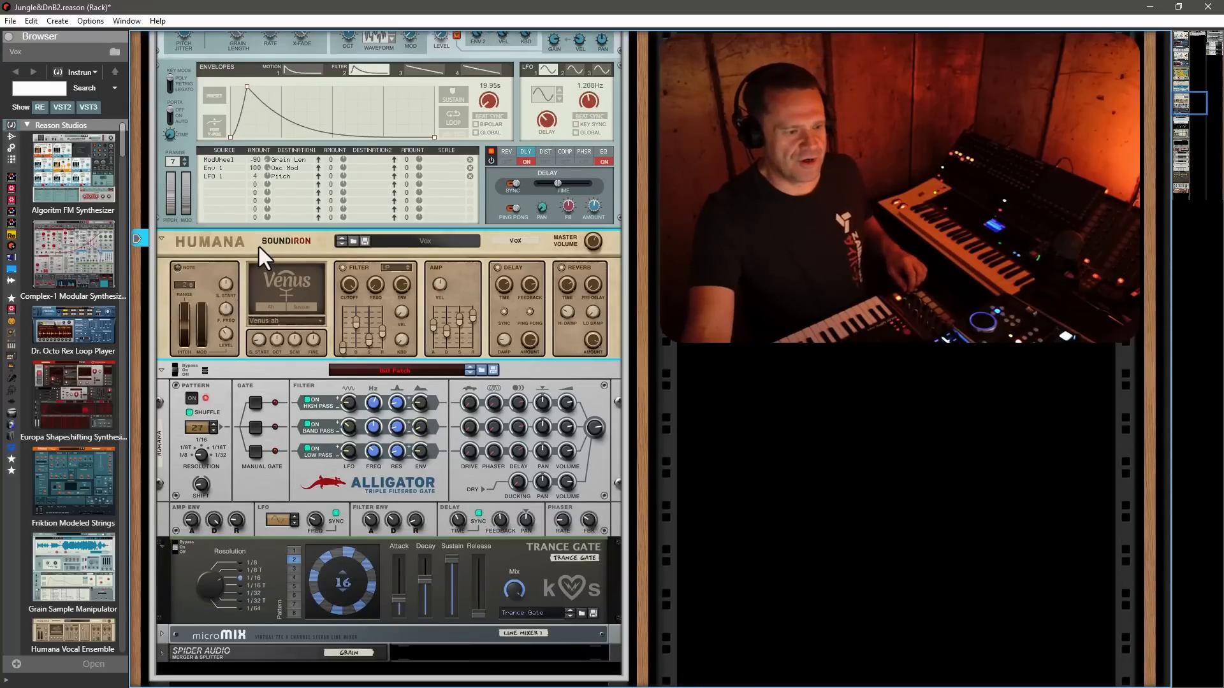
{"action": "scroll", "coordinate": [259, 245], "scroll_direction": "down", "scroll_amount": 1}
{"action": "left_click", "coordinate": [278, 301]}
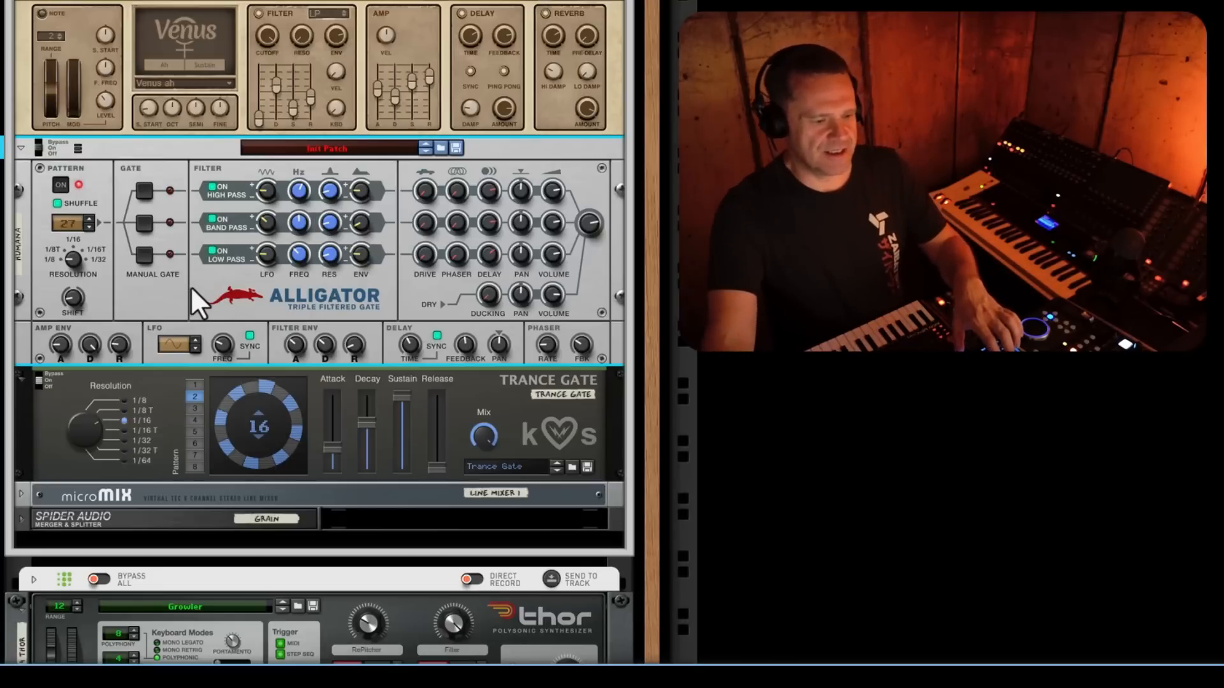
- Flip the rack, trace the Alligator's output cable to the microMIX, inspect the Trance Gate's audio connections, and flip back
{"action": "key", "text": "Tab"}
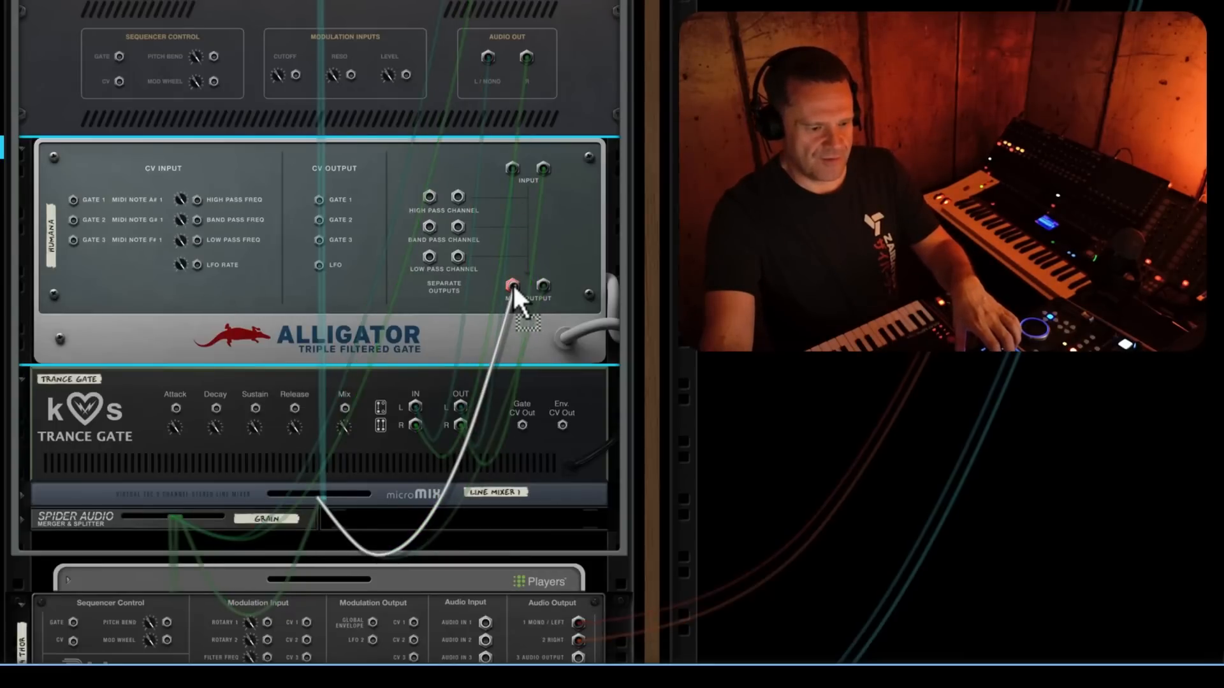
{"action": "left_click_drag", "start_coordinate": [417, 406], "coordinate": [459, 404]}
{"action": "left_click", "coordinate": [262, 302]}
{"action": "key", "text": "Tab"}
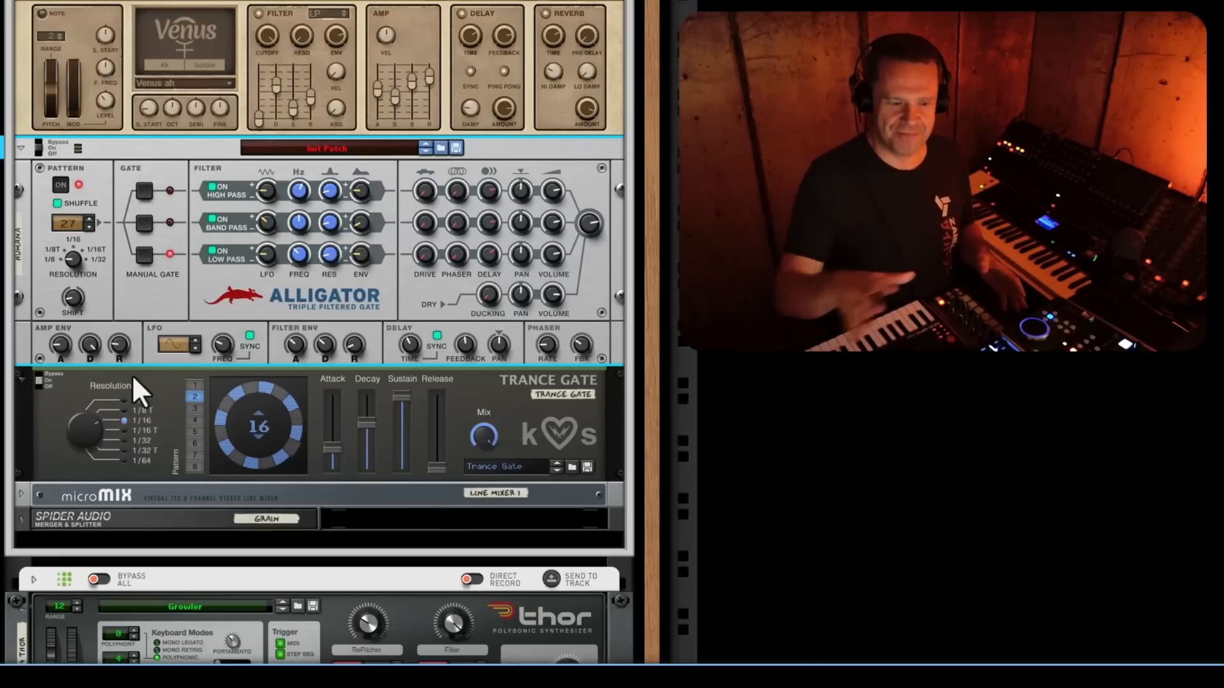
- Examine the Alligator's pattern and resolution settings, and compare them with the Grain and the Chord Gate controls above
{"action": "scroll", "coordinate": [190, 358], "scroll_direction": "up", "scroll_amount": 3}
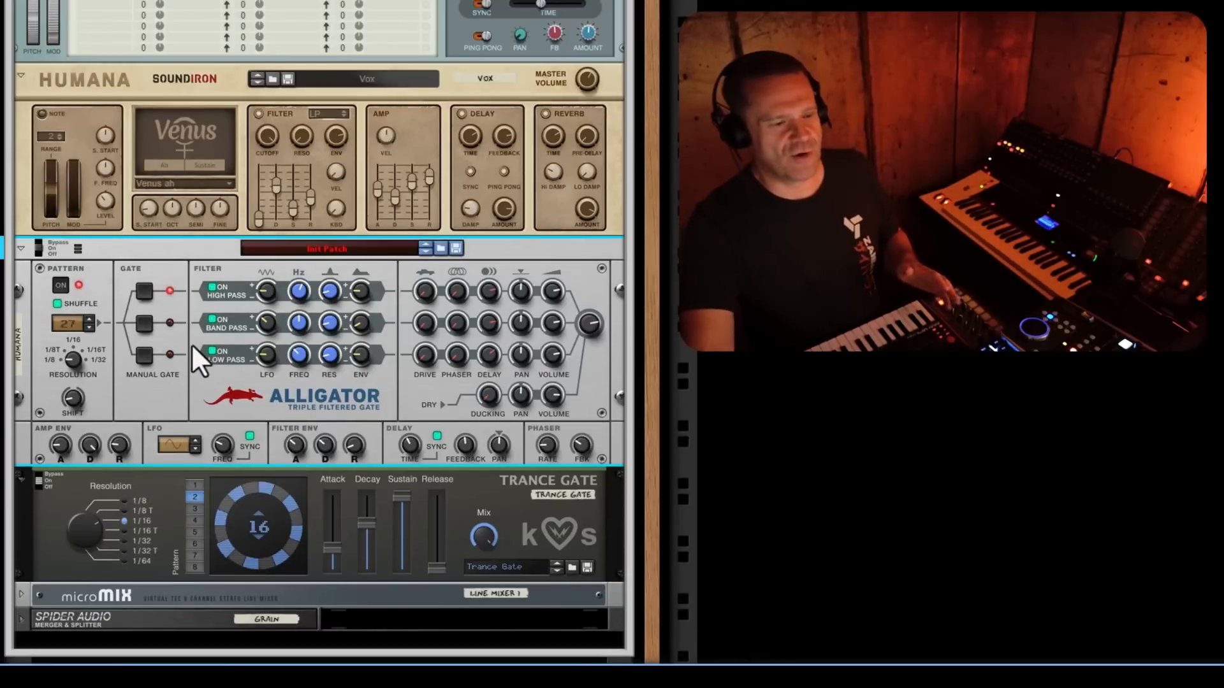
{"action": "scroll", "coordinate": [191, 343], "scroll_direction": "down", "scroll_amount": 2}
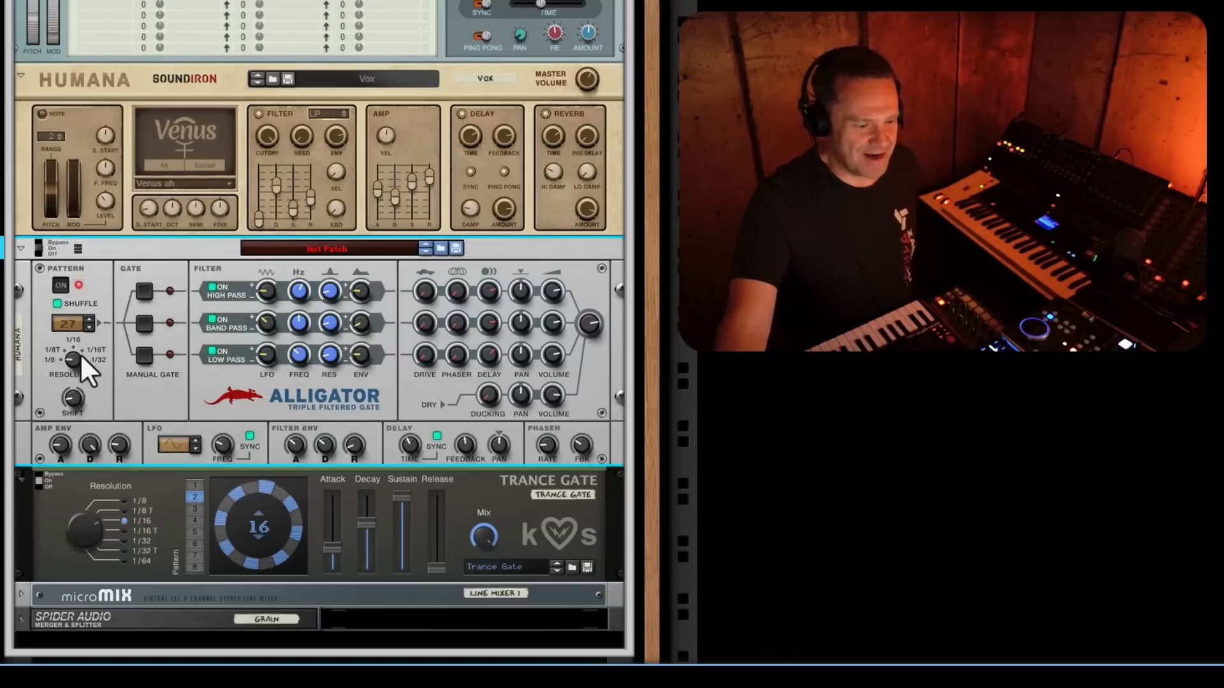
{"action": "left_click_drag", "start_coordinate": [71, 363], "coordinate": [70, 397]}
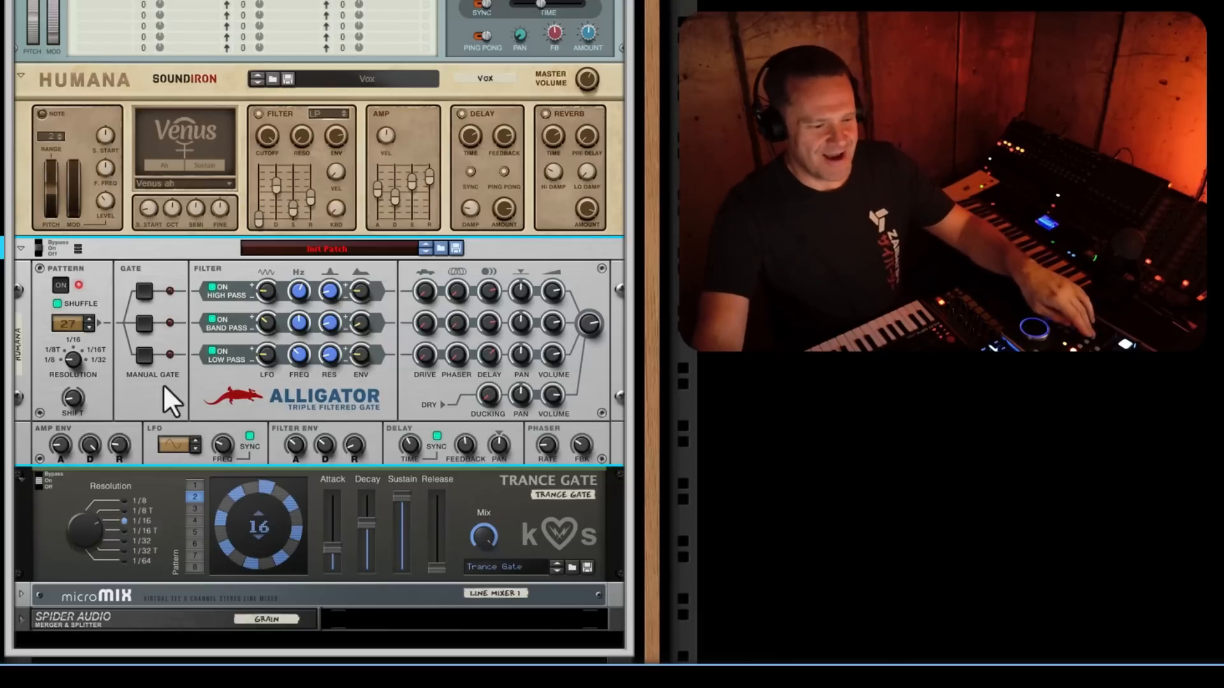
{"action": "scroll", "coordinate": [178, 409], "scroll_direction": "up", "scroll_amount": 10}
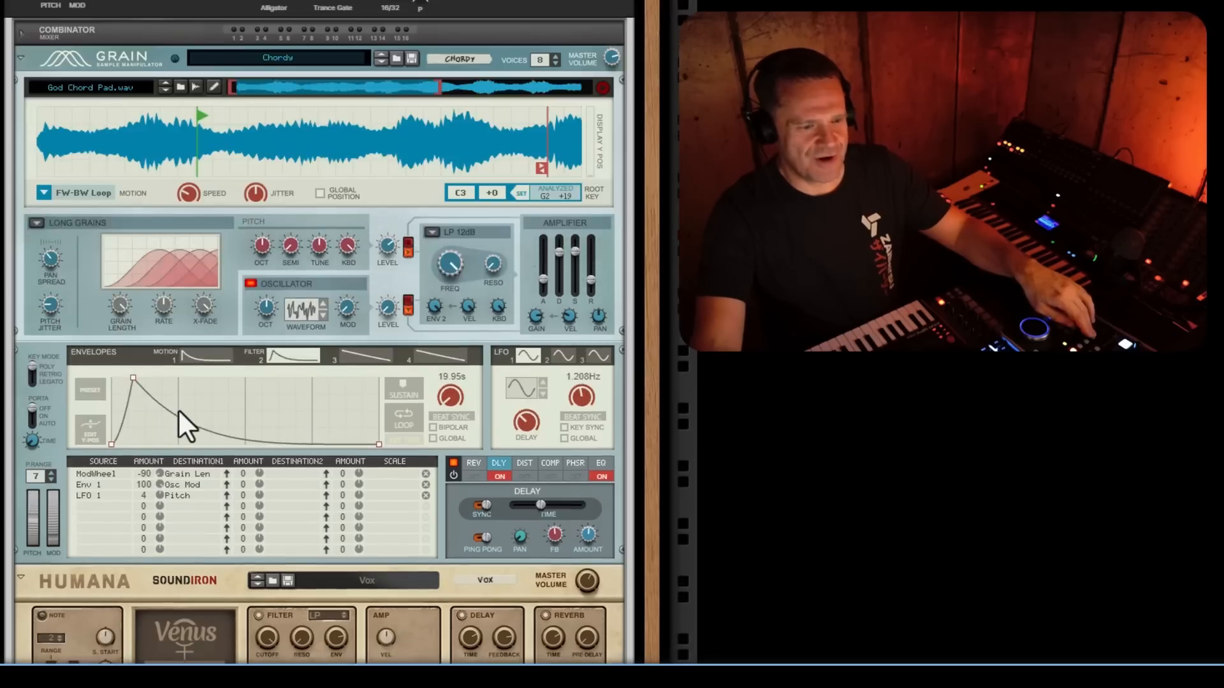
{"action": "scroll", "coordinate": [178, 409], "scroll_direction": "down", "scroll_amount": 3}
{"action": "scroll", "coordinate": [177, 413], "scroll_direction": "up", "scroll_amount": 2}
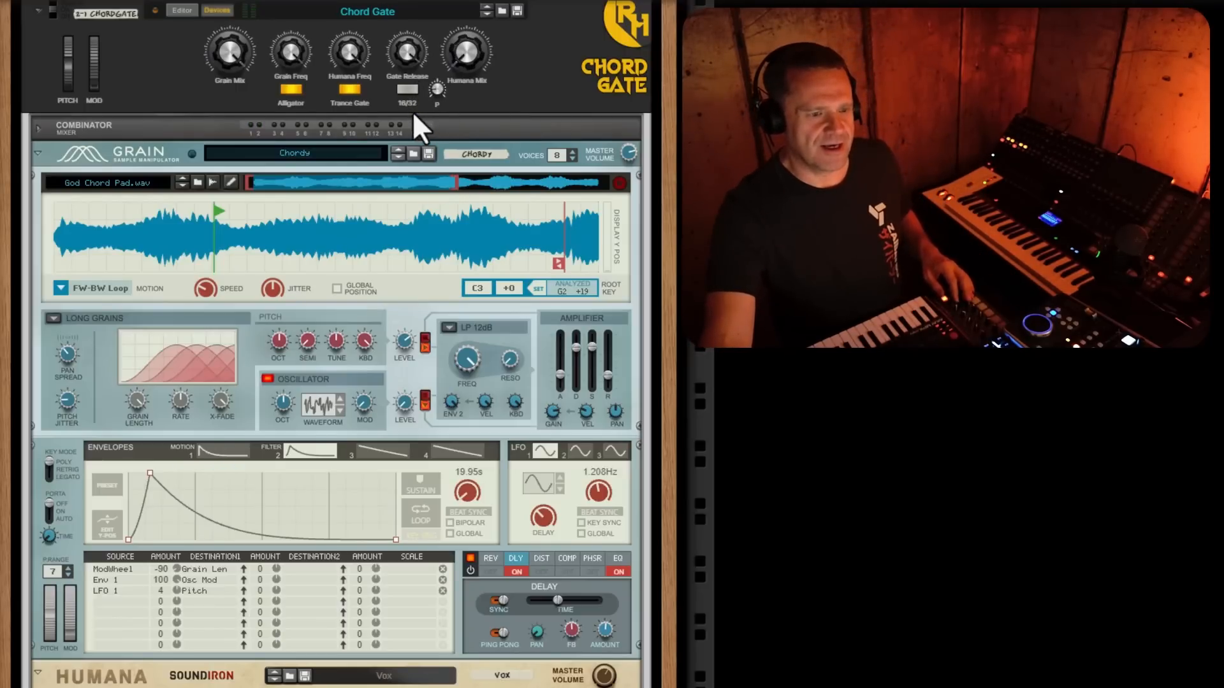
- Turn on the Chord Gate's 16/32 option so the Trance Gate runs at 1/32 resolution
{"action": "left_click", "coordinate": [415, 100]}
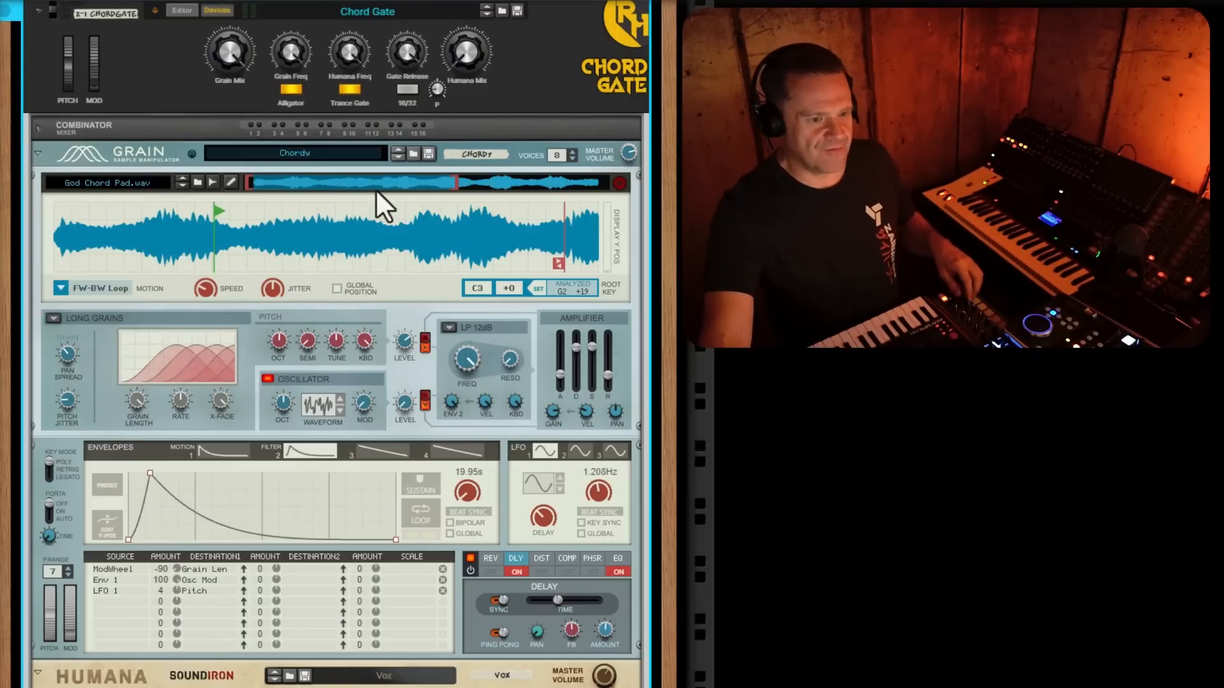
{"action": "scroll", "coordinate": [462, 392], "scroll_direction": "down", "scroll_amount": 10}
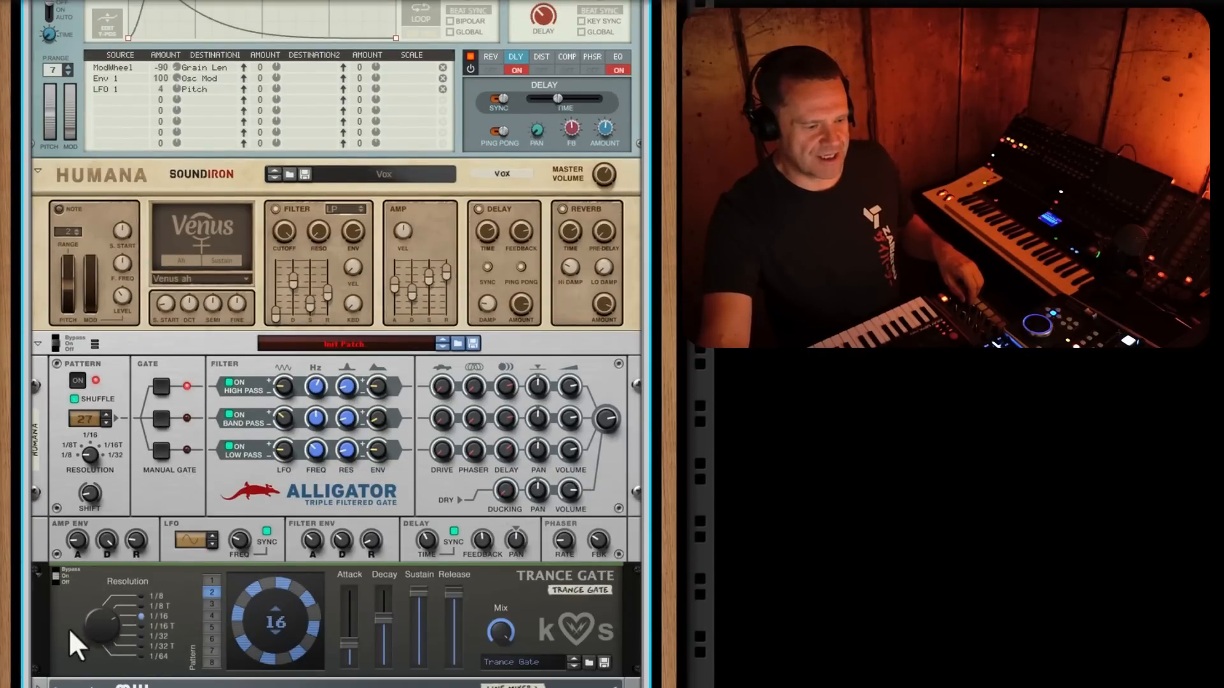
{"action": "left_click", "coordinate": [106, 625]}
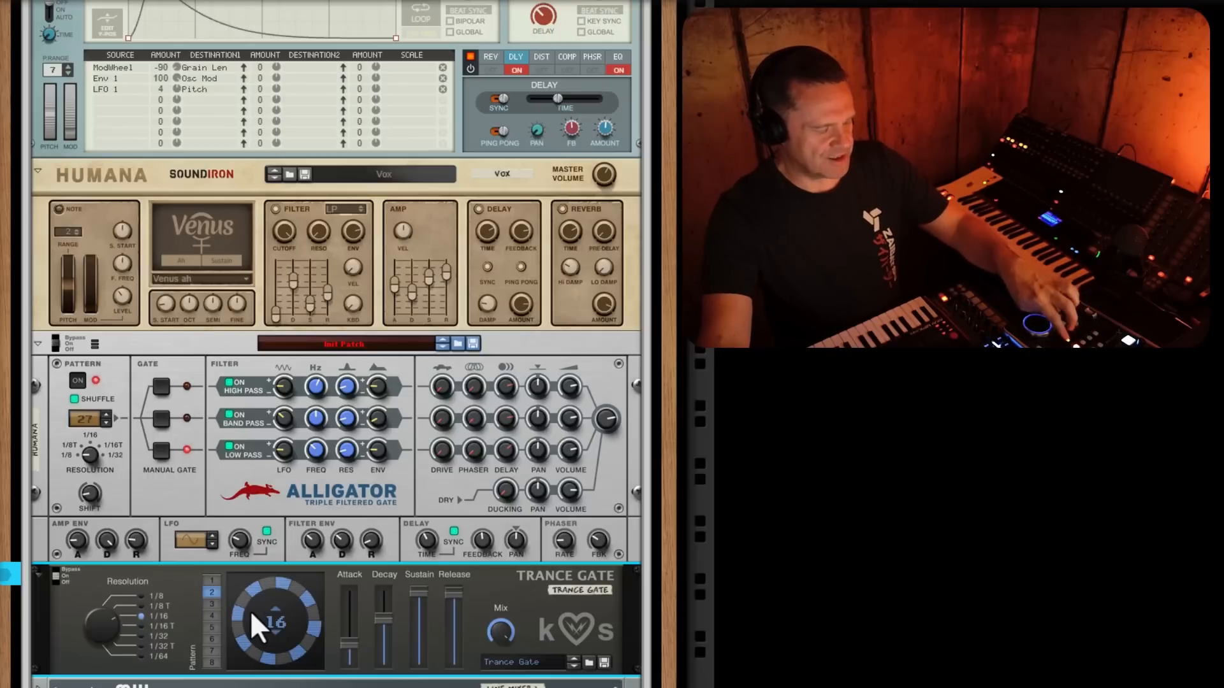
{"action": "scroll", "coordinate": [319, 581], "scroll_direction": "up", "scroll_amount": 10}
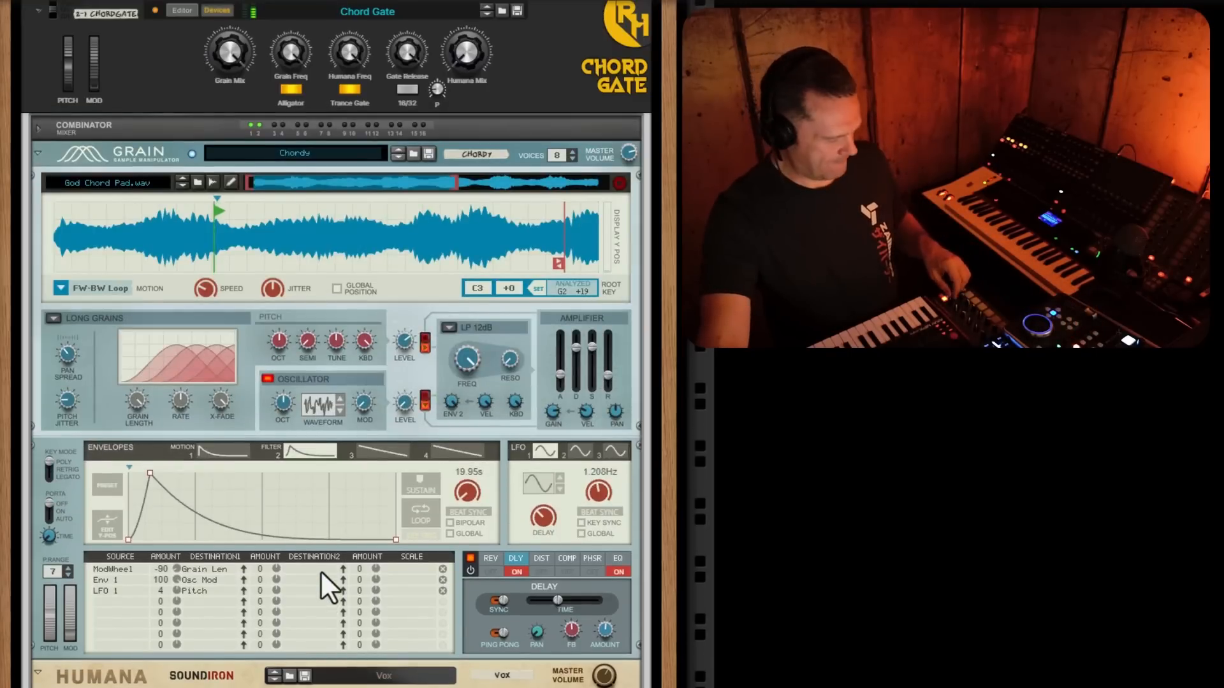
{"action": "scroll", "coordinate": [339, 542], "scroll_direction": "up", "scroll_amount": 2}
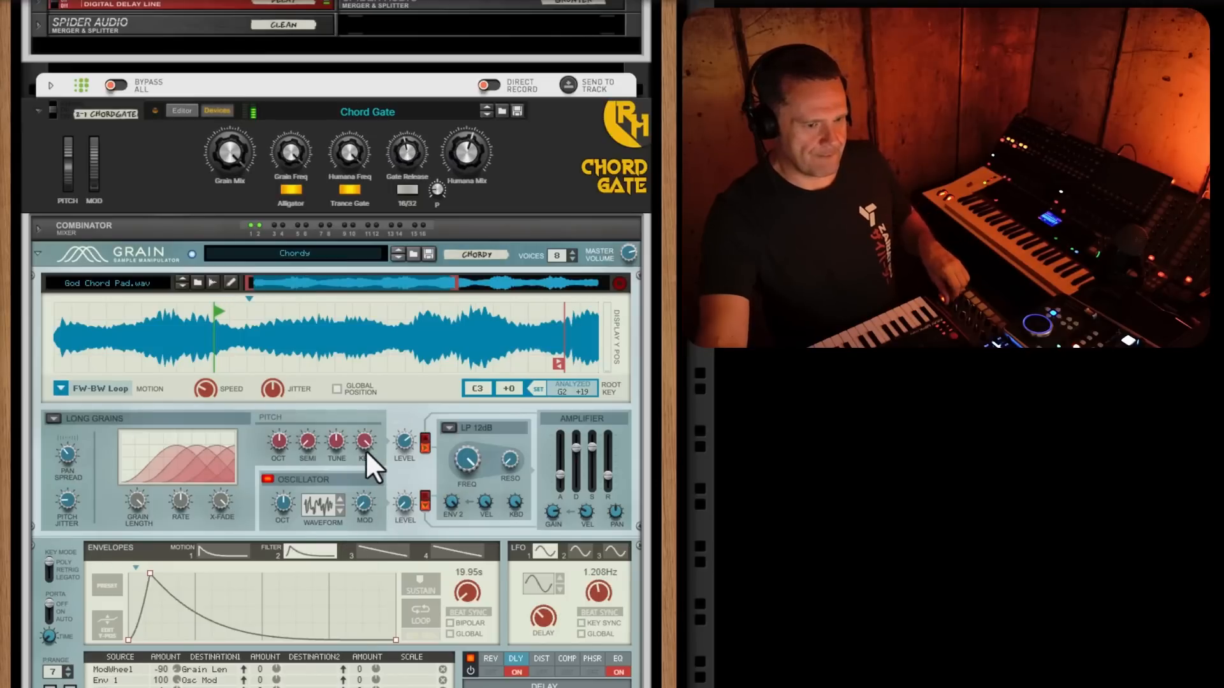
{"action": "left_click", "coordinate": [406, 195]}
{"action": "scroll", "coordinate": [527, 197], "scroll_direction": "down", "scroll_amount": 10}
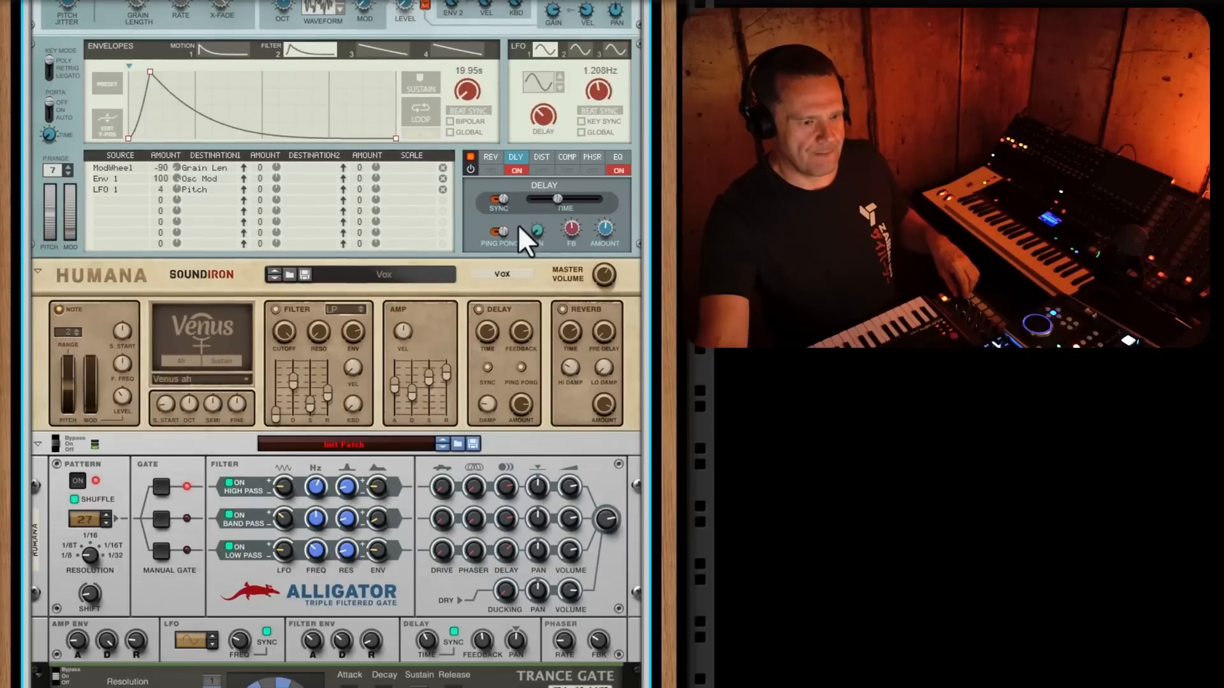
{"action": "scroll", "coordinate": [177, 584], "scroll_direction": "down", "scroll_amount": 2}
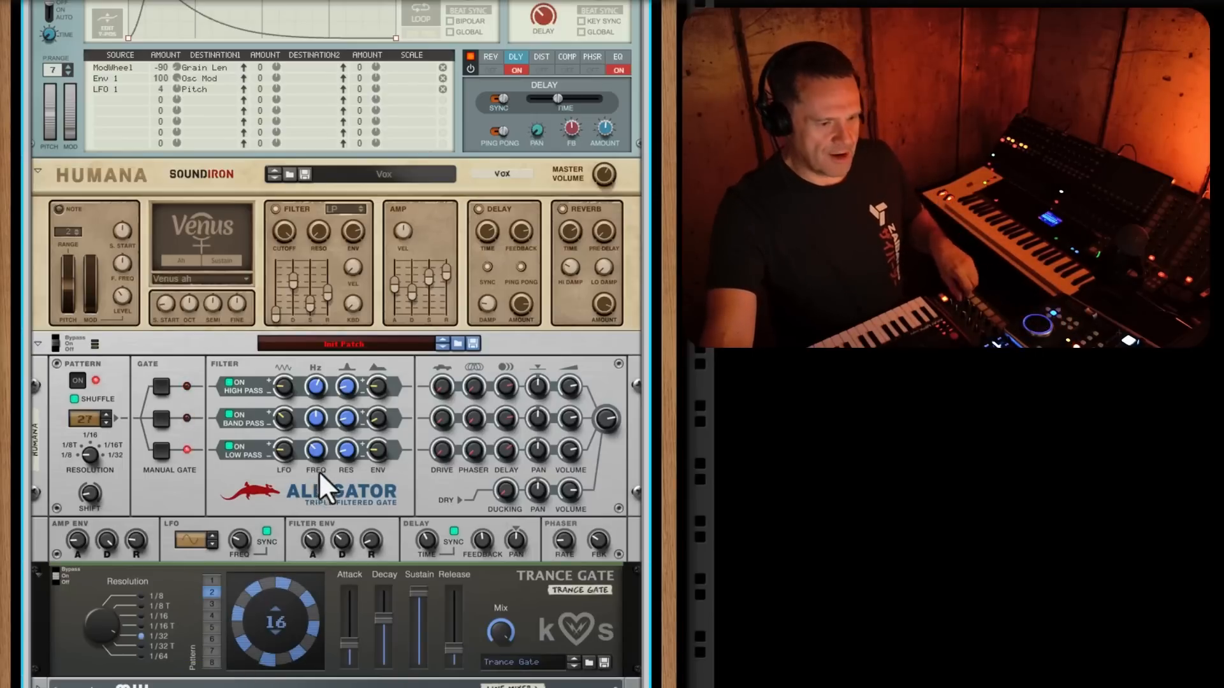
{"action": "scroll", "coordinate": [319, 472], "scroll_direction": "up", "scroll_amount": 12}
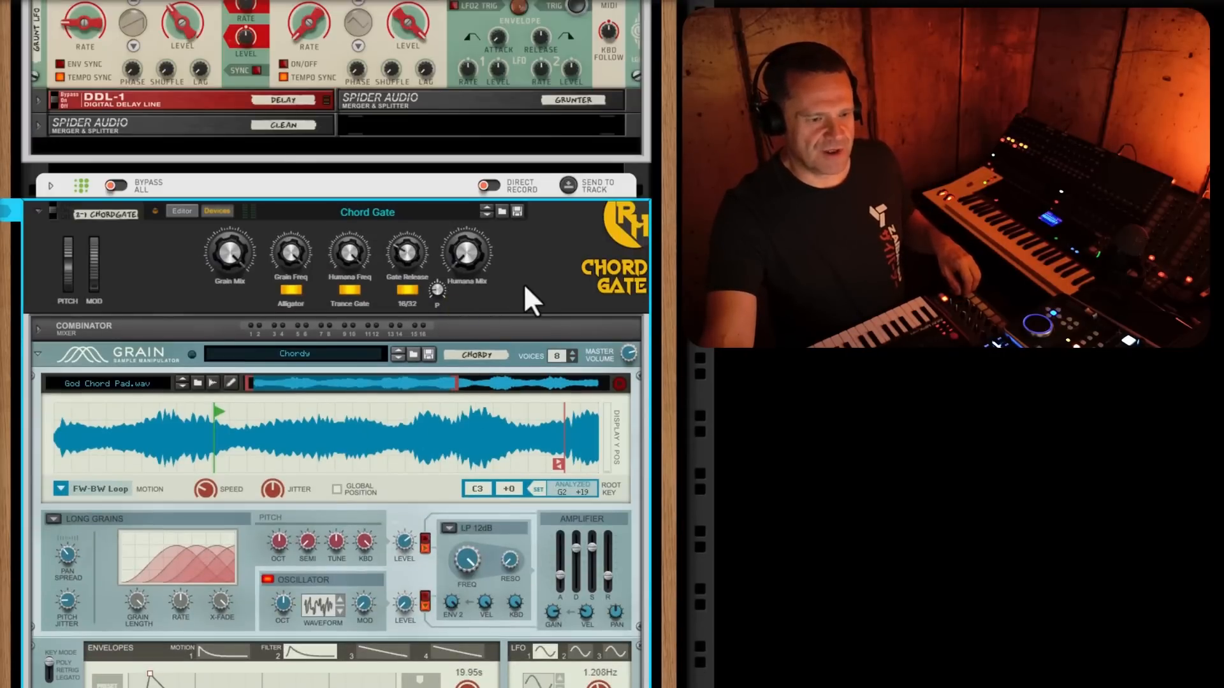
- Try the 32-step pattern 3 on the Trance Gate and compare it with the Chord Gate's P knob
{"action": "scroll", "coordinate": [506, 297], "scroll_direction": "down", "scroll_amount": 15}
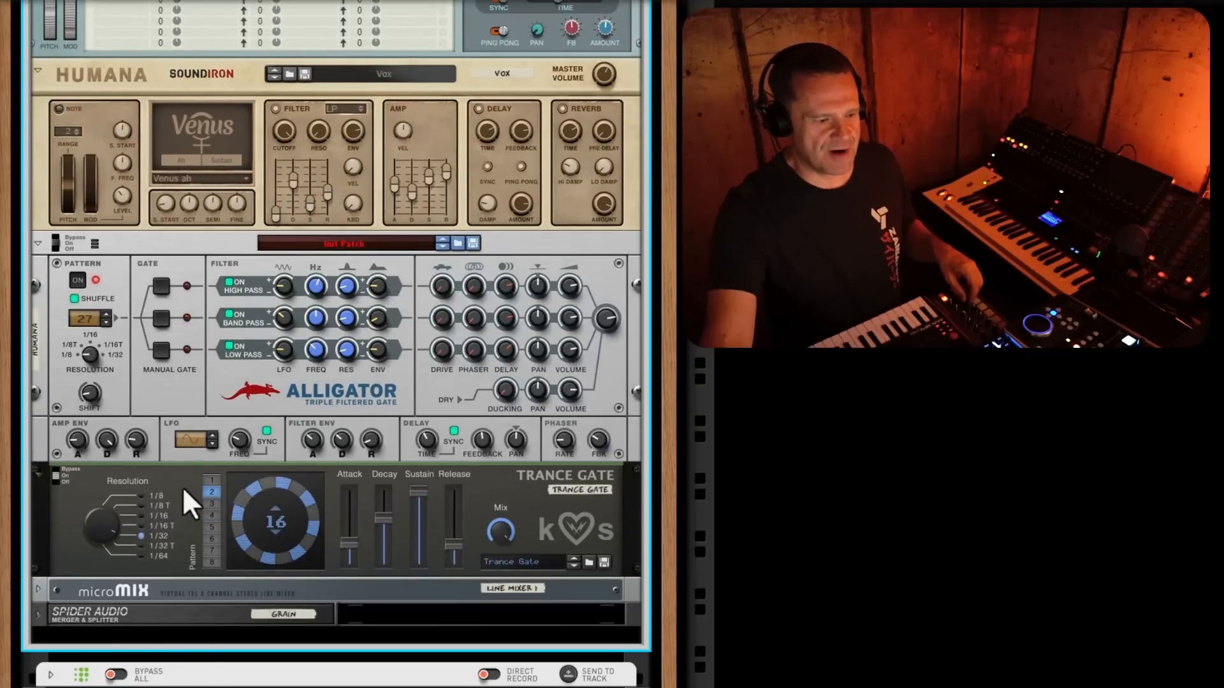
{"action": "left_click", "coordinate": [183, 488]}
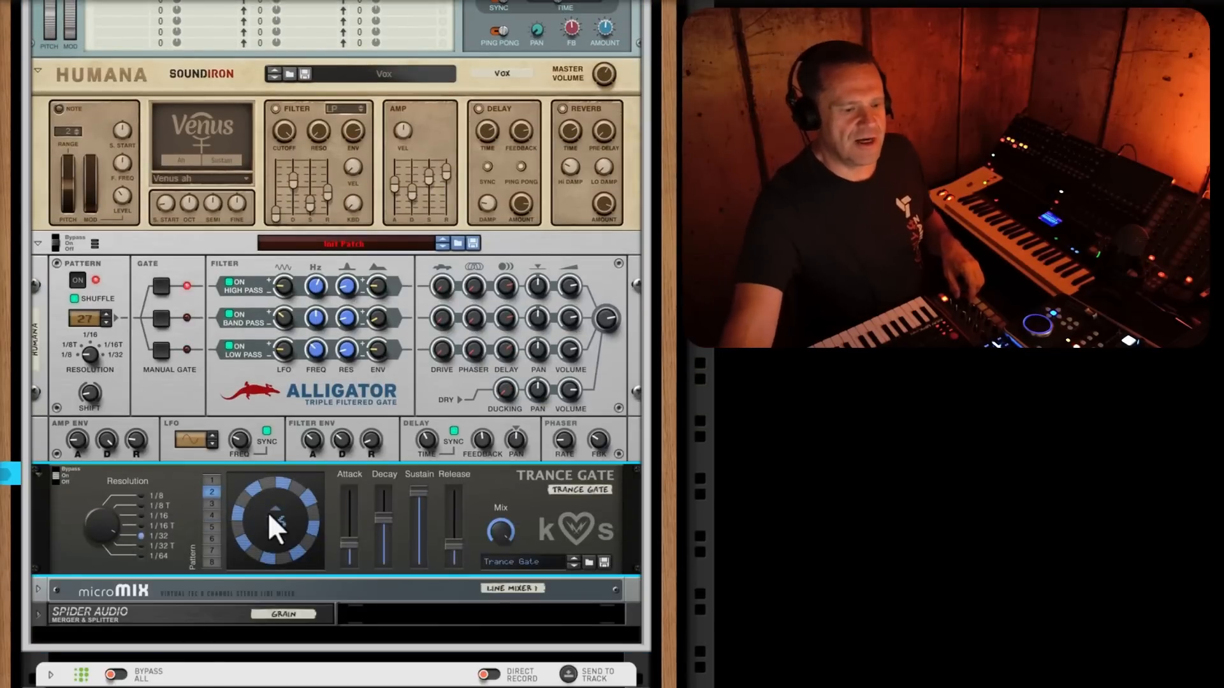
{"action": "left_click", "coordinate": [213, 513]}
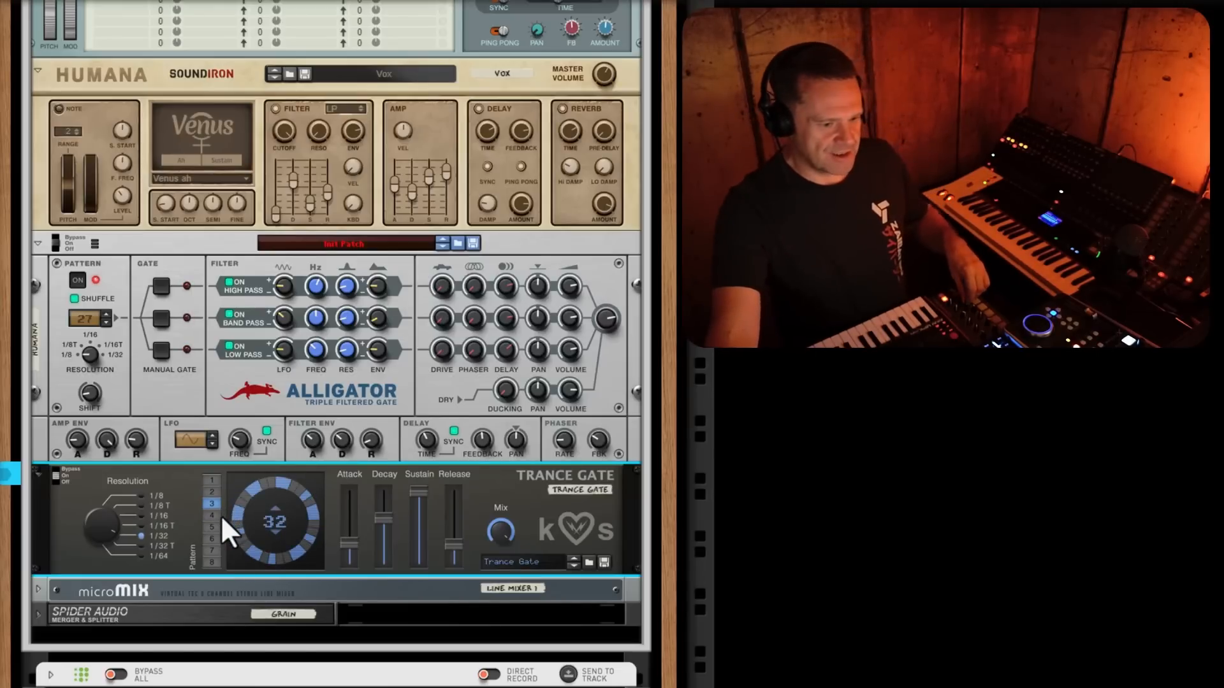
{"action": "scroll", "coordinate": [453, 498], "scroll_direction": "up", "scroll_amount": 10}
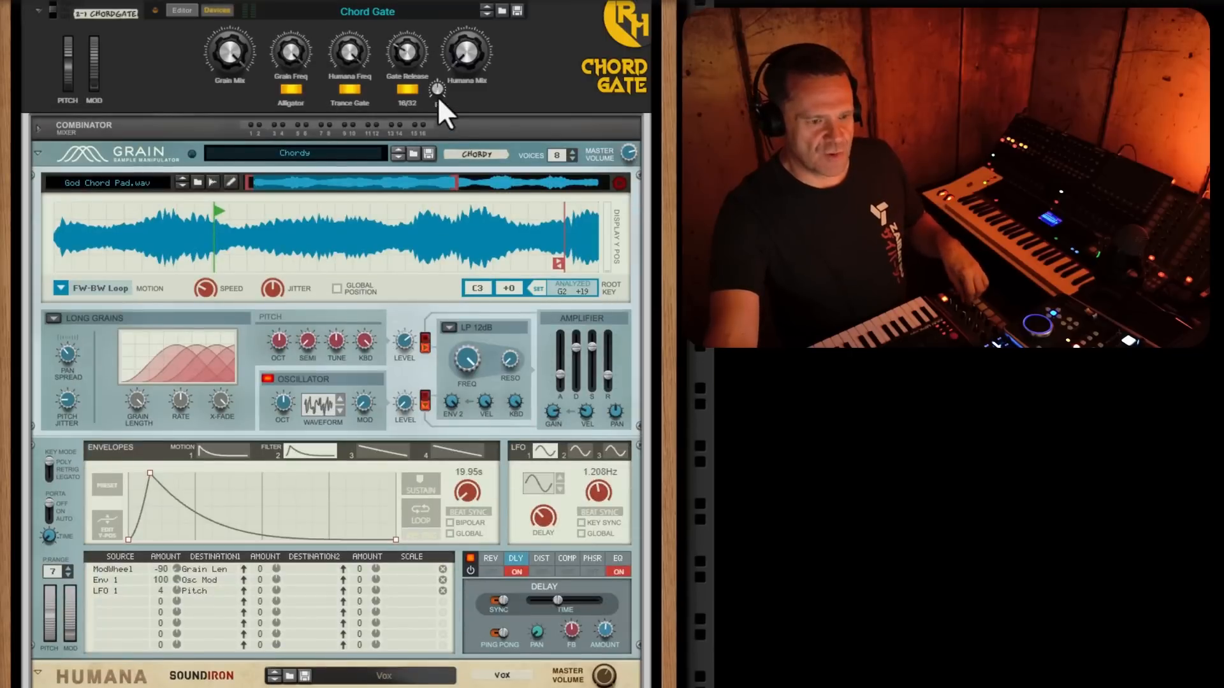
- Review the Trance Gate, select the microMIX below it, and look down to the Thor and Kong devices
{"action": "scroll", "coordinate": [471, 213], "scroll_direction": "down", "scroll_amount": 10}
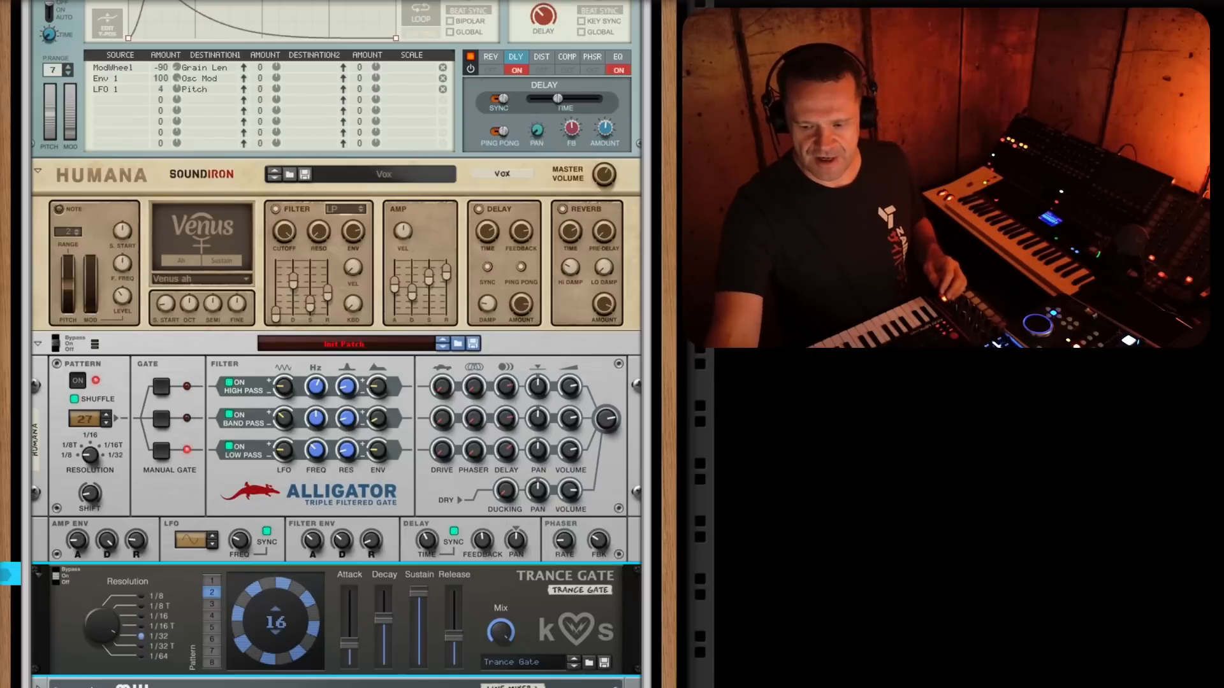
{"action": "scroll", "coordinate": [337, 344], "scroll_direction": "down", "scroll_amount": 1}
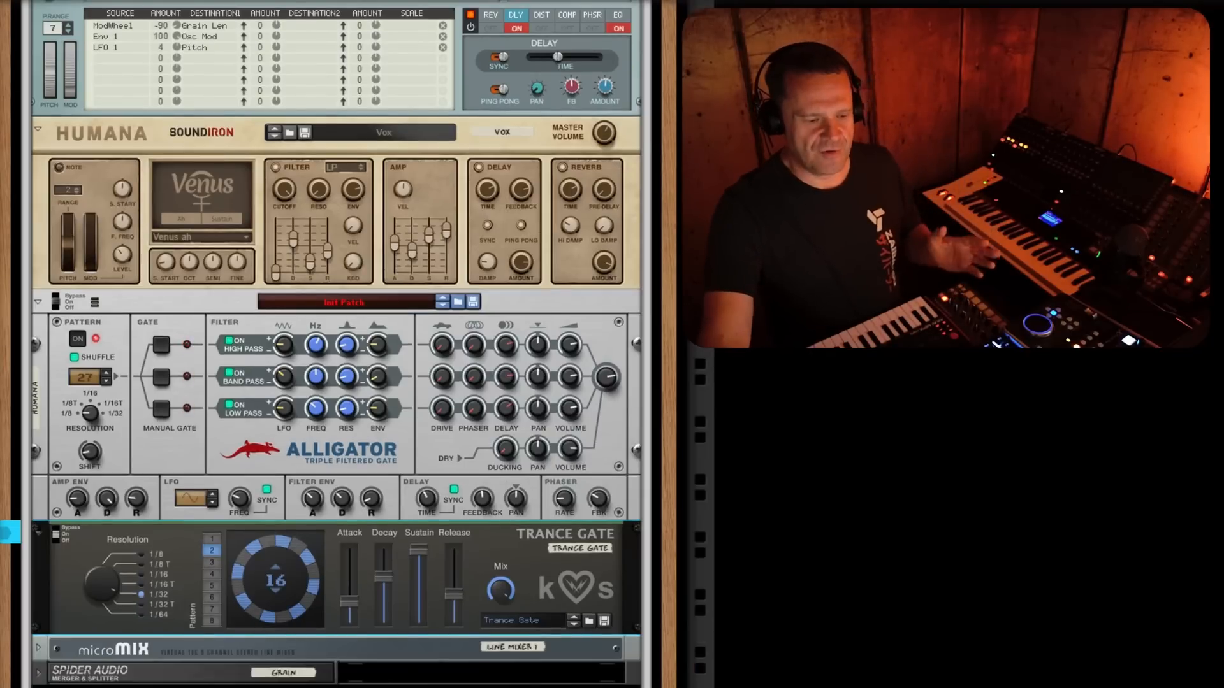
{"action": "left_click", "coordinate": [205, 649]}
{"action": "scroll", "coordinate": [205, 648], "scroll_direction": "down", "scroll_amount": 7}
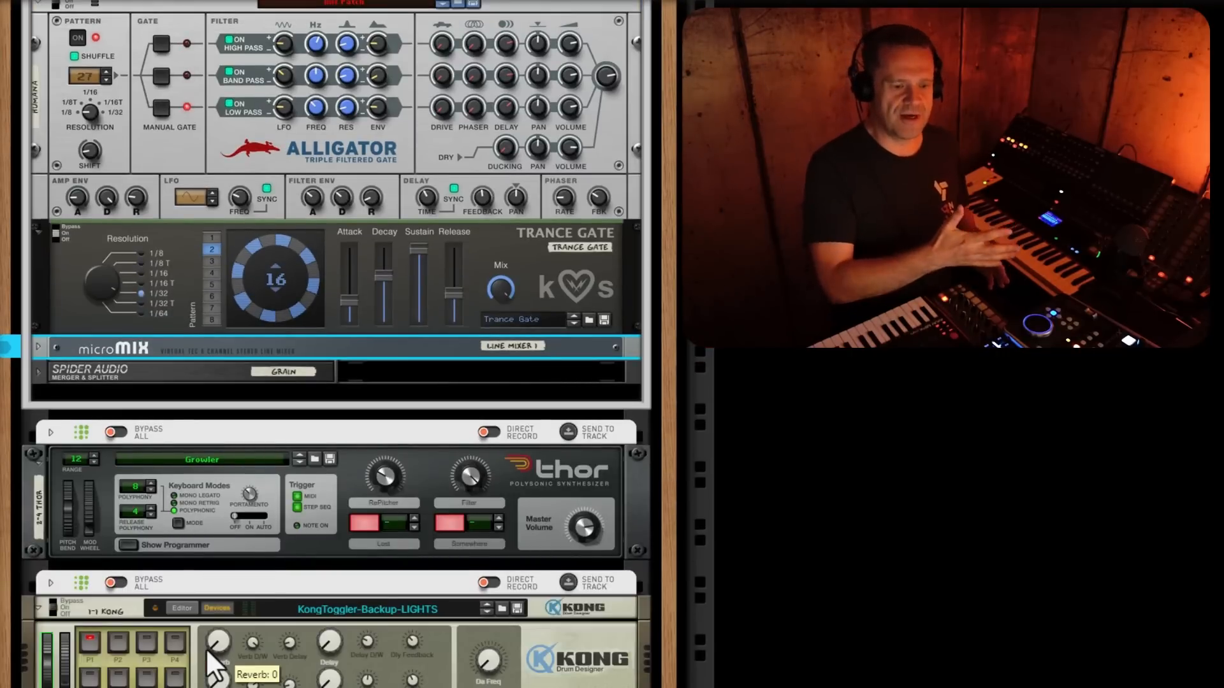
- Select Thor, unfold the player section above it and select its Sequences player to inspect the note pattern
{"action": "left_click", "coordinate": [30, 472]}
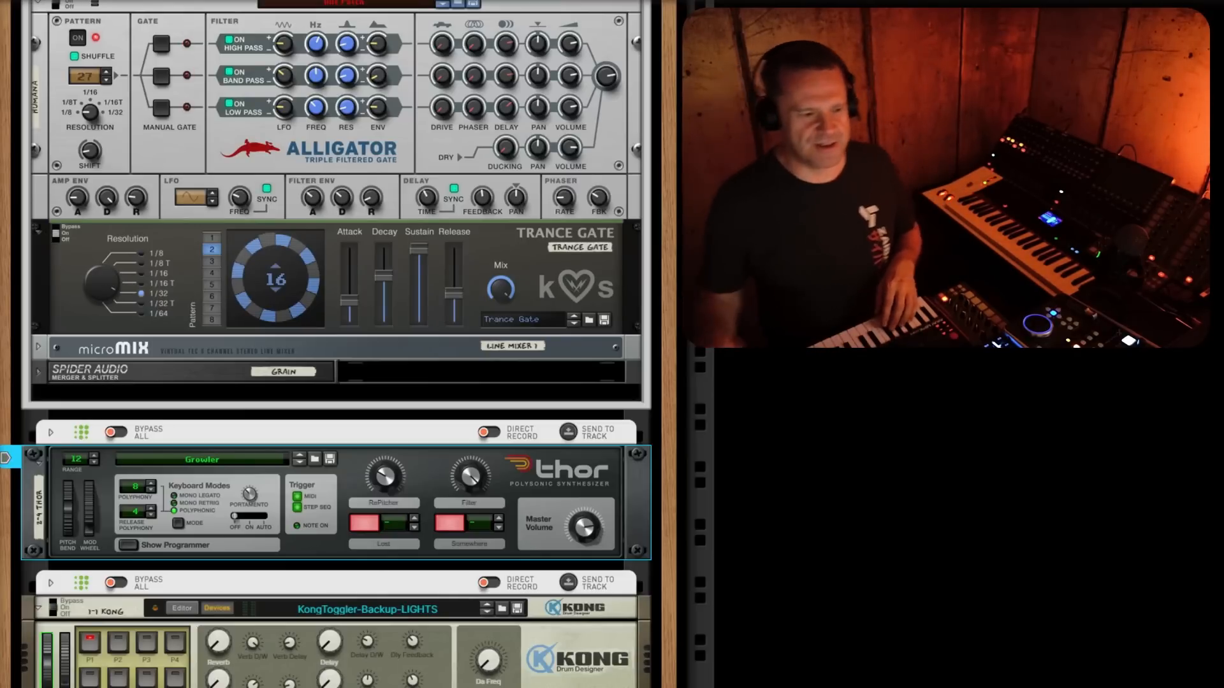
{"action": "left_click", "coordinate": [49, 432]}
{"action": "left_click", "coordinate": [251, 465]}
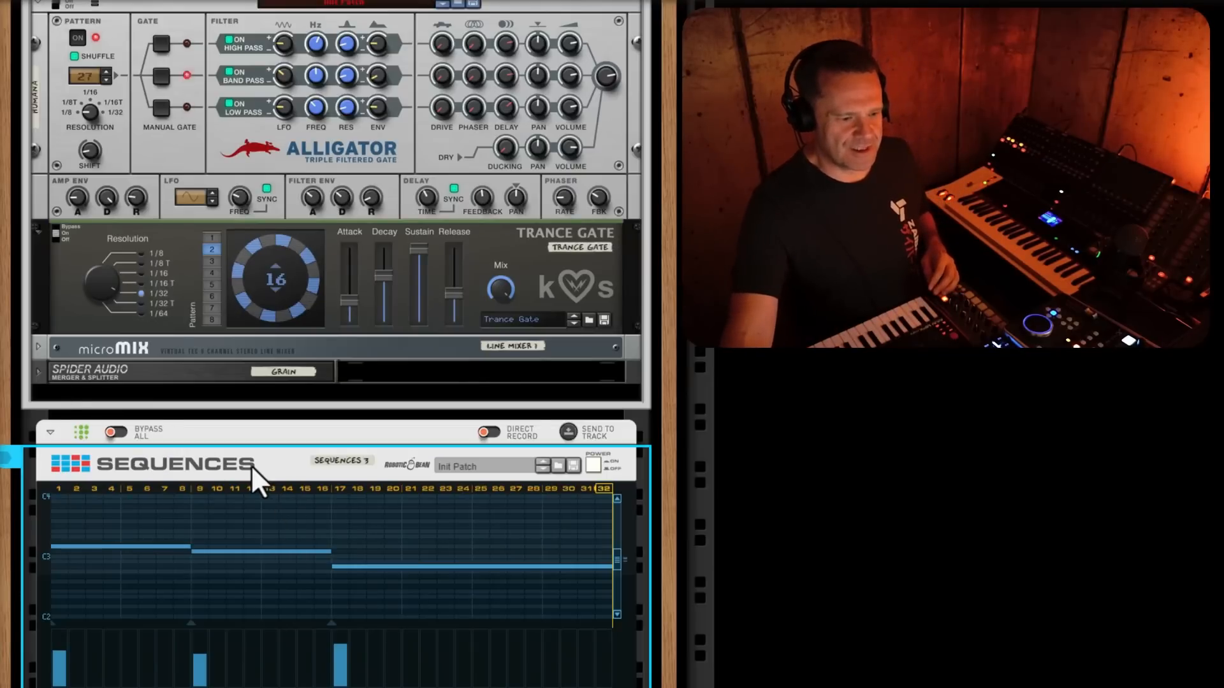
{"action": "scroll", "coordinate": [278, 487], "scroll_direction": "down", "scroll_amount": 3}
{"action": "scroll", "coordinate": [271, 450], "scroll_direction": "up", "scroll_amount": 3}
{"action": "scroll", "coordinate": [270, 450], "scroll_direction": "up", "scroll_amount": 20}
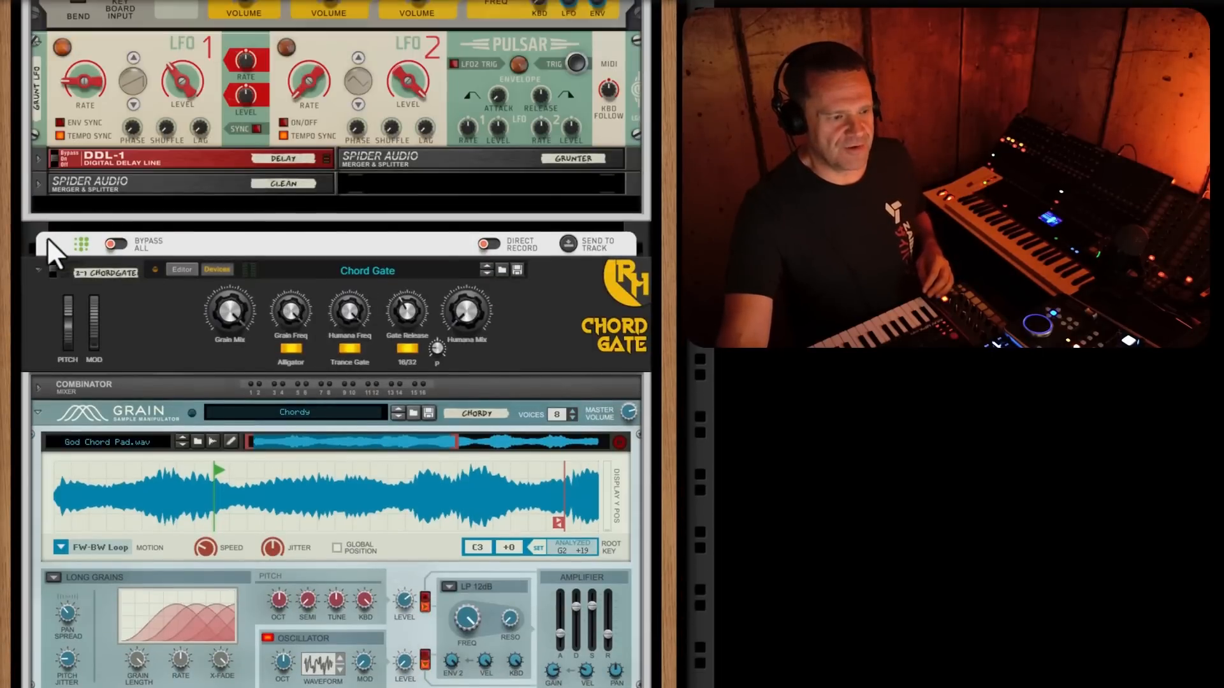
- Unfold the player section above the Chord Gate and inspect the notes in its Sequences pattern
{"action": "left_click", "coordinate": [49, 243]}
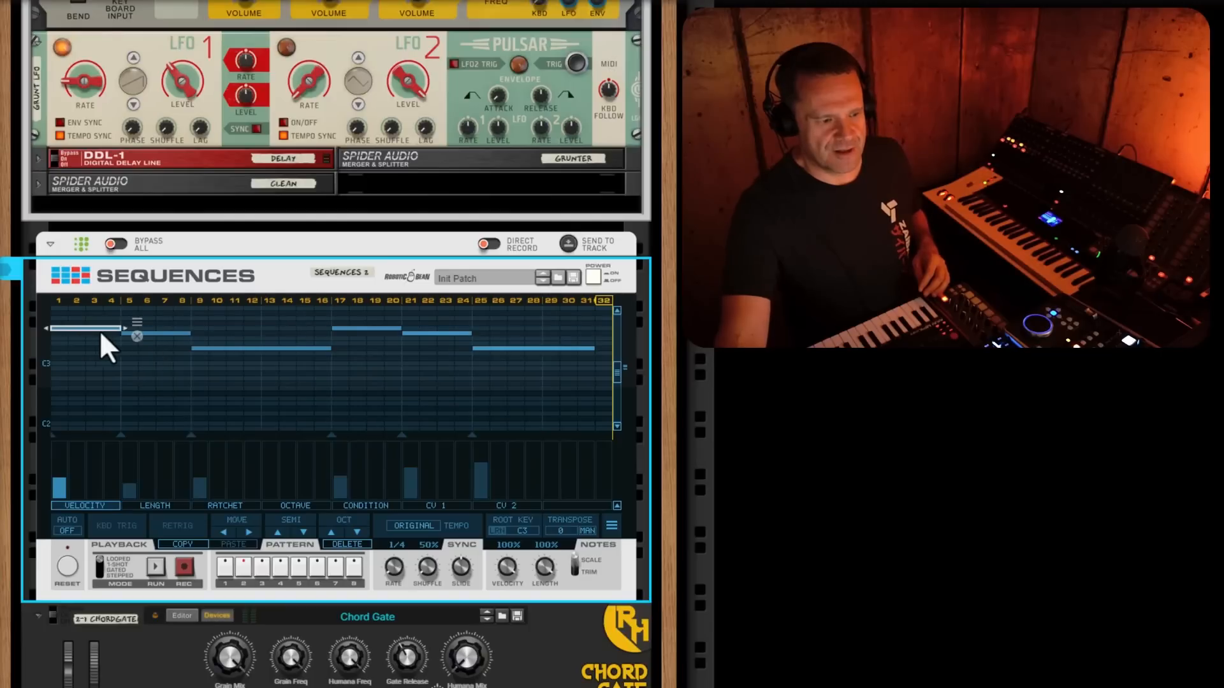
{"action": "left_click", "coordinate": [151, 332]}
{"action": "left_click", "coordinate": [236, 355]}
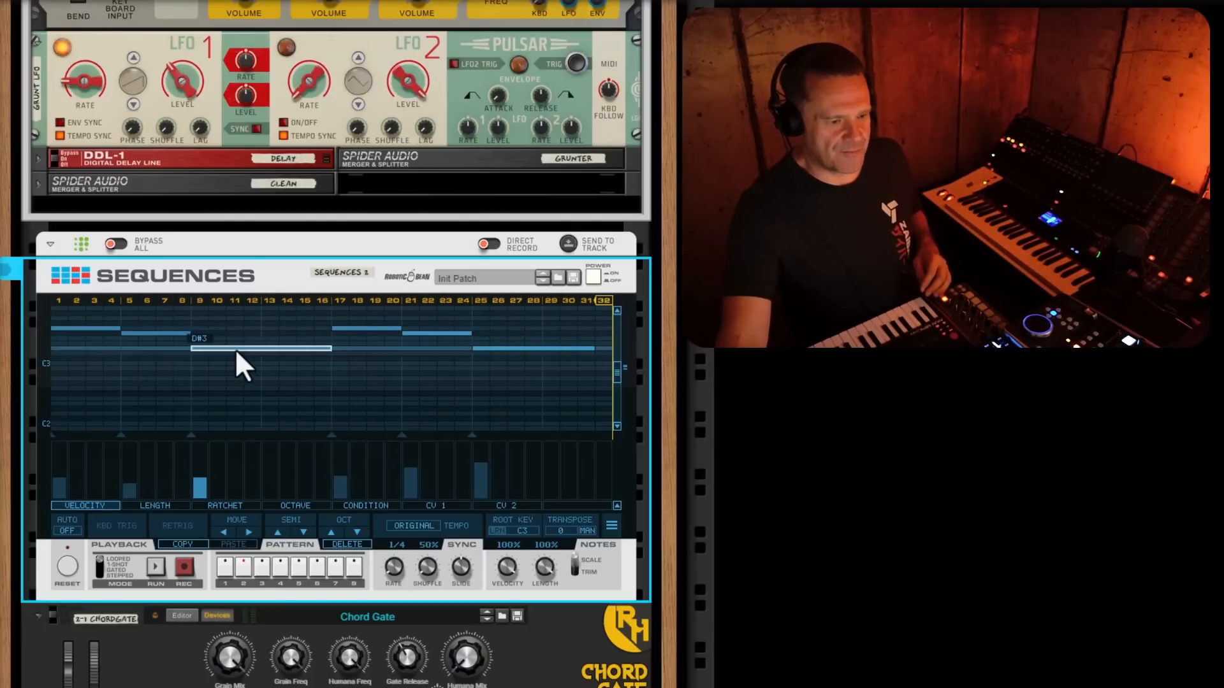
{"action": "scroll", "coordinate": [260, 433], "scroll_direction": "down", "scroll_amount": 20}
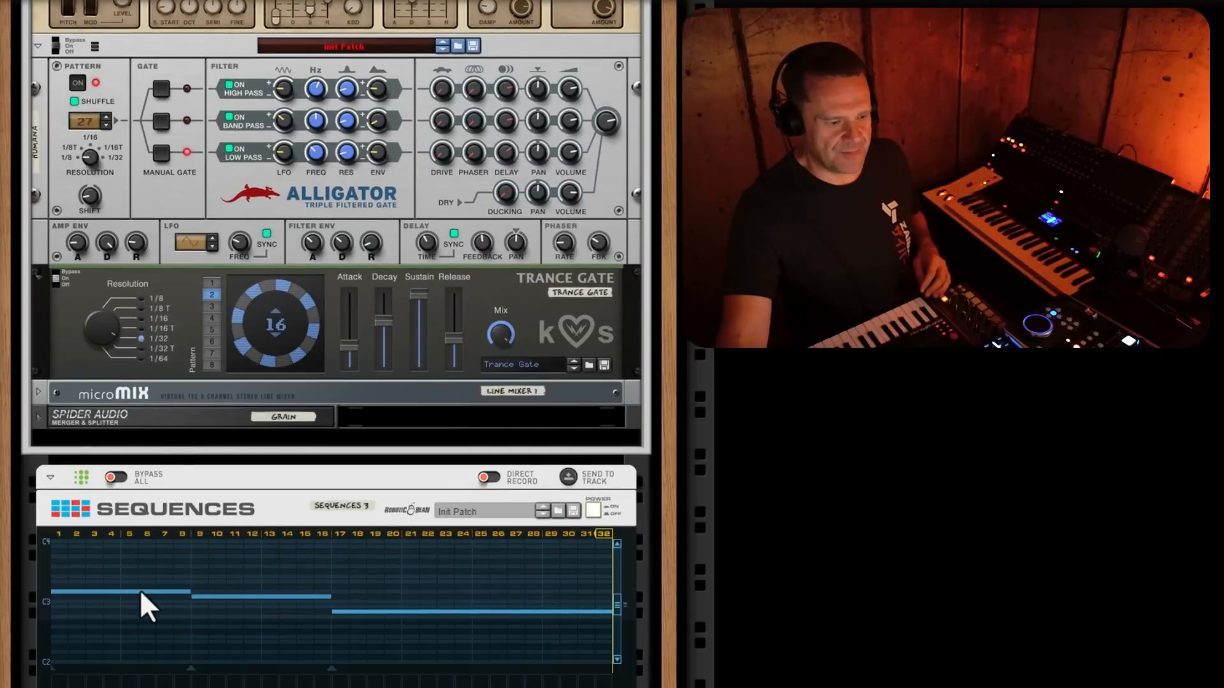
- Inspect the three long notes in Thor's Sequences player, toggle playback, and fold the player section
{"action": "left_click", "coordinate": [139, 590]}
{"action": "scroll", "coordinate": [418, 579], "scroll_direction": "down", "scroll_amount": 5}
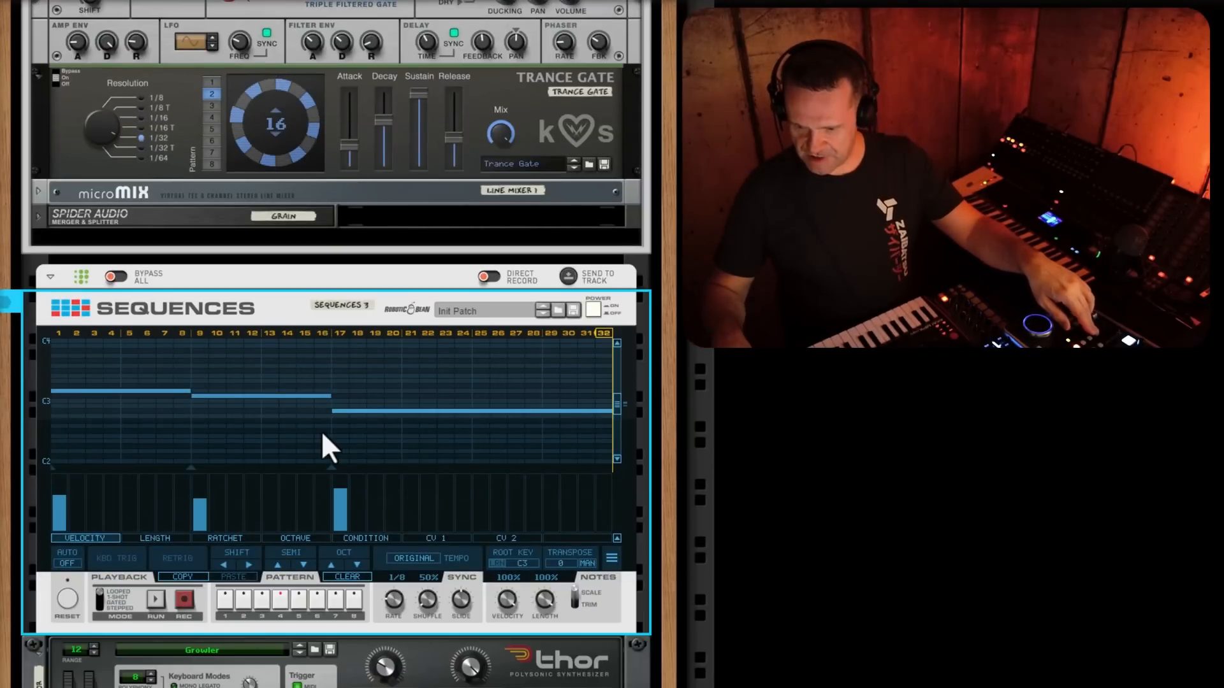
{"action": "key", "text": "space"}
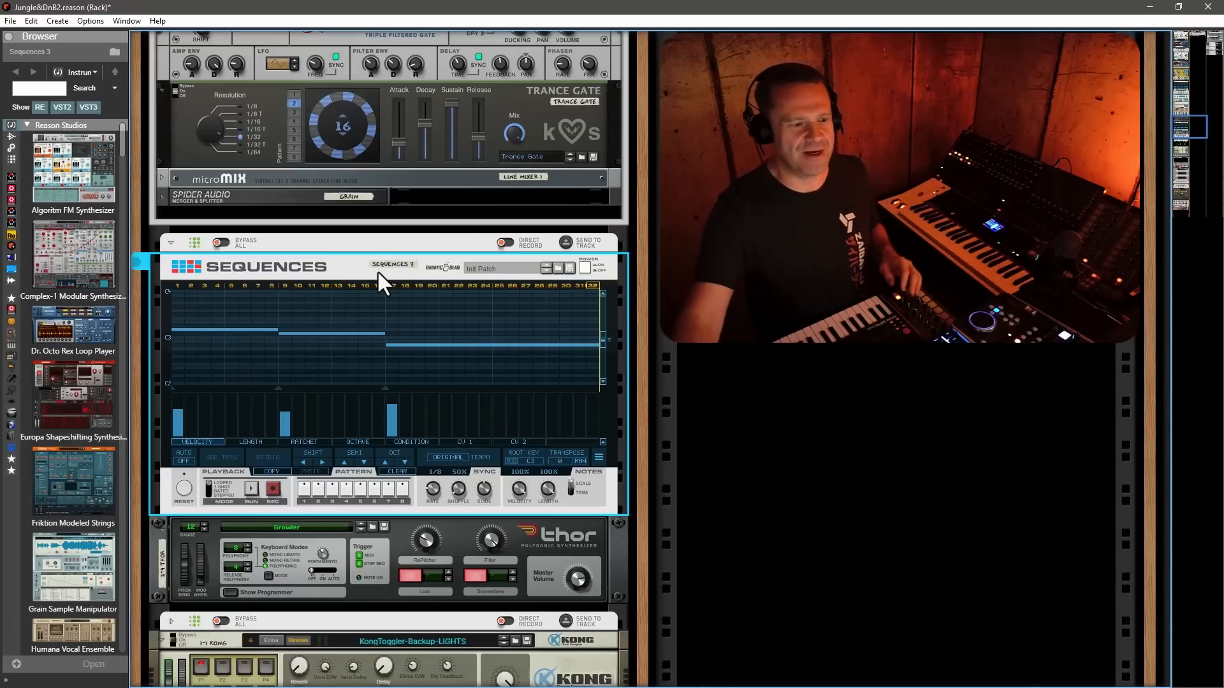
{"action": "left_click", "coordinate": [170, 243]}
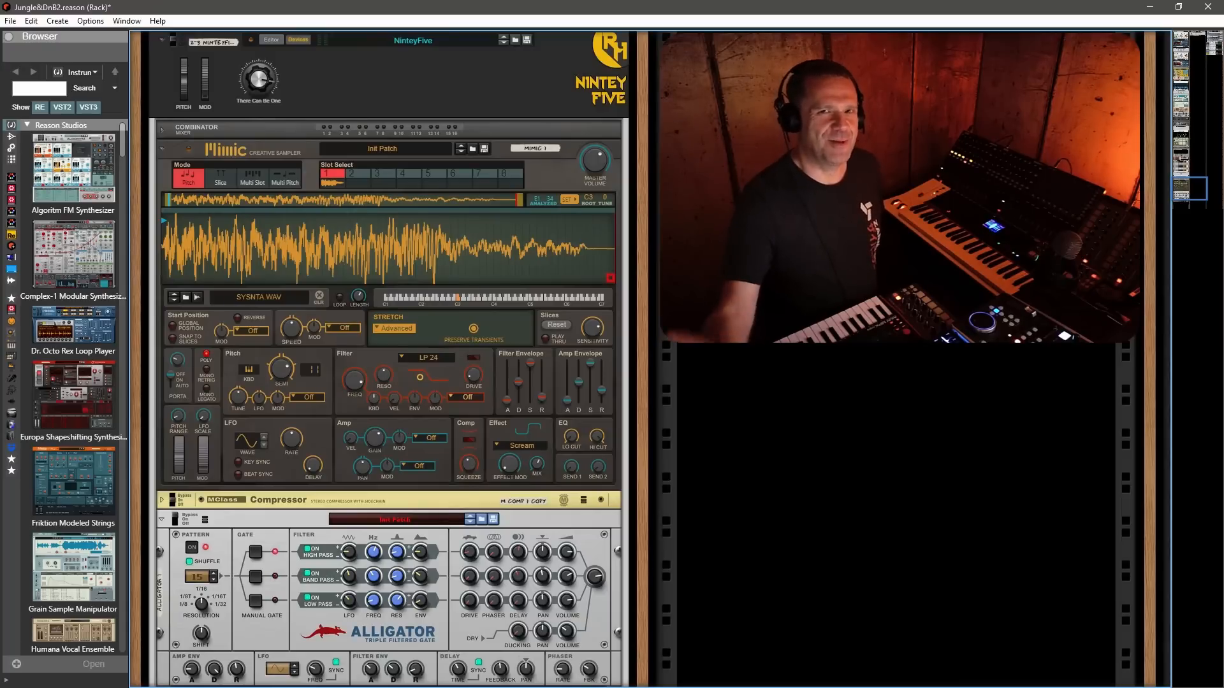
- Select the NinteyFive Combinator's Mimic 1 sampler, direct the keyboard input to it, and paste the copied patch onto it
{"action": "left_click", "coordinate": [545, 104]}
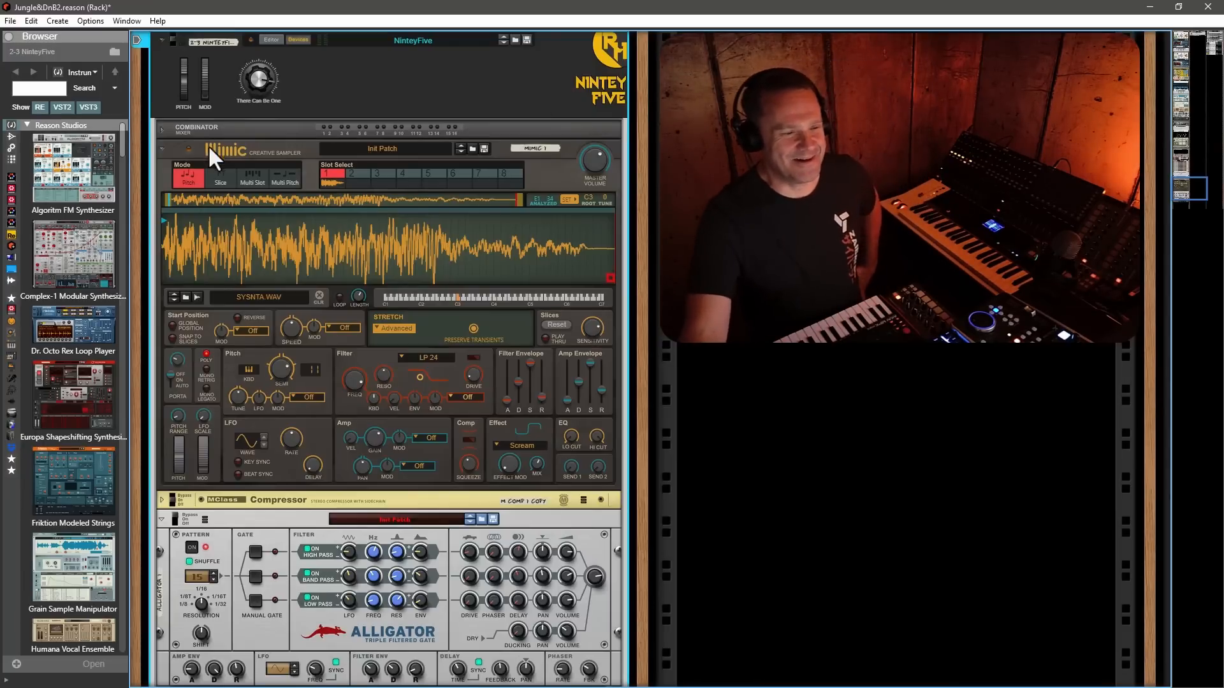
{"action": "left_click", "coordinate": [238, 153]}
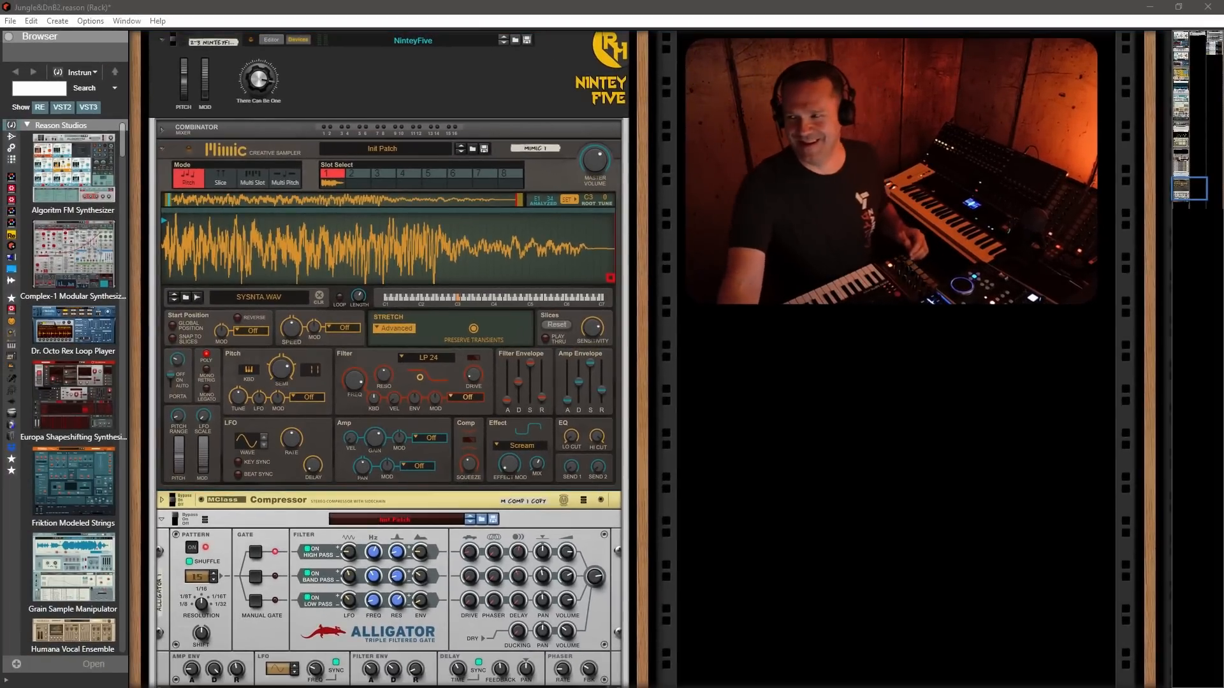
{"action": "left_click", "coordinate": [230, 155]}
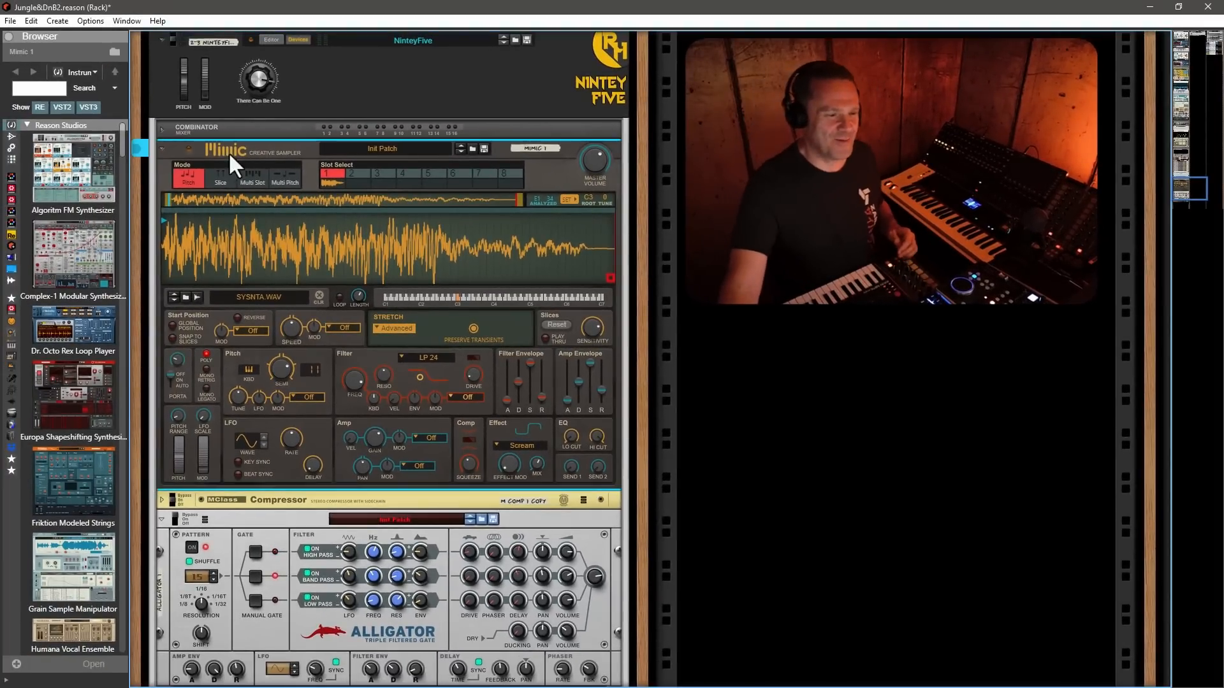
{"action": "left_click", "coordinate": [141, 151]}
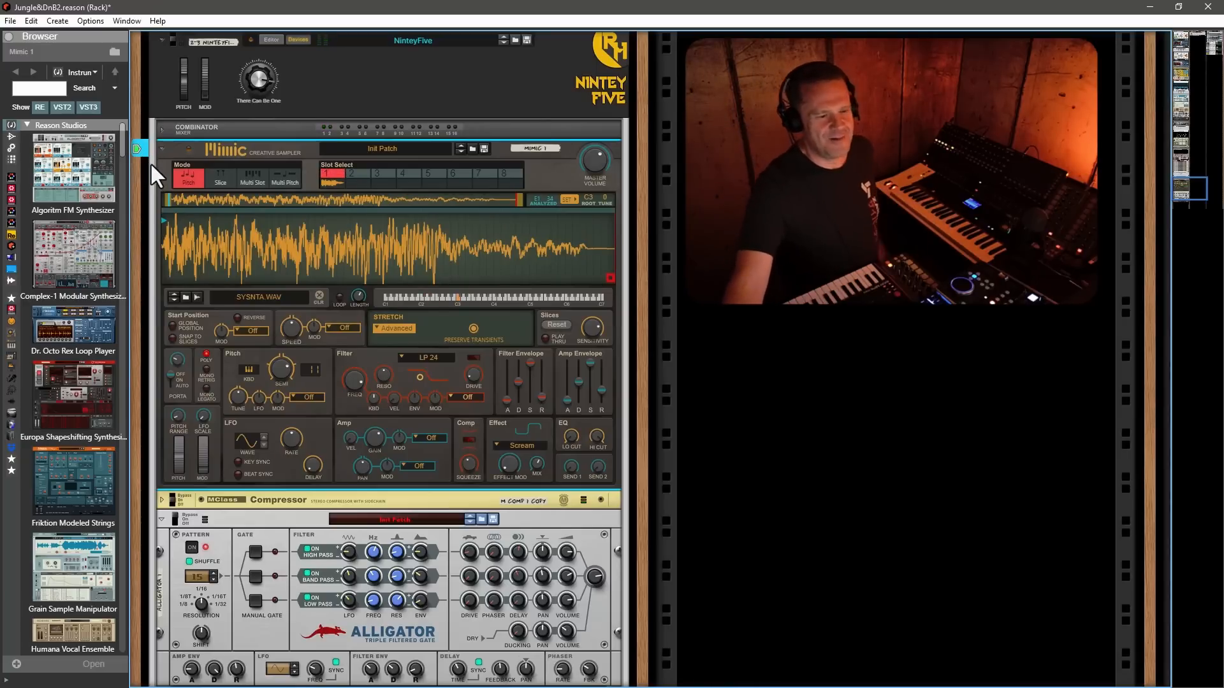
{"action": "right_click", "coordinate": [235, 155]}
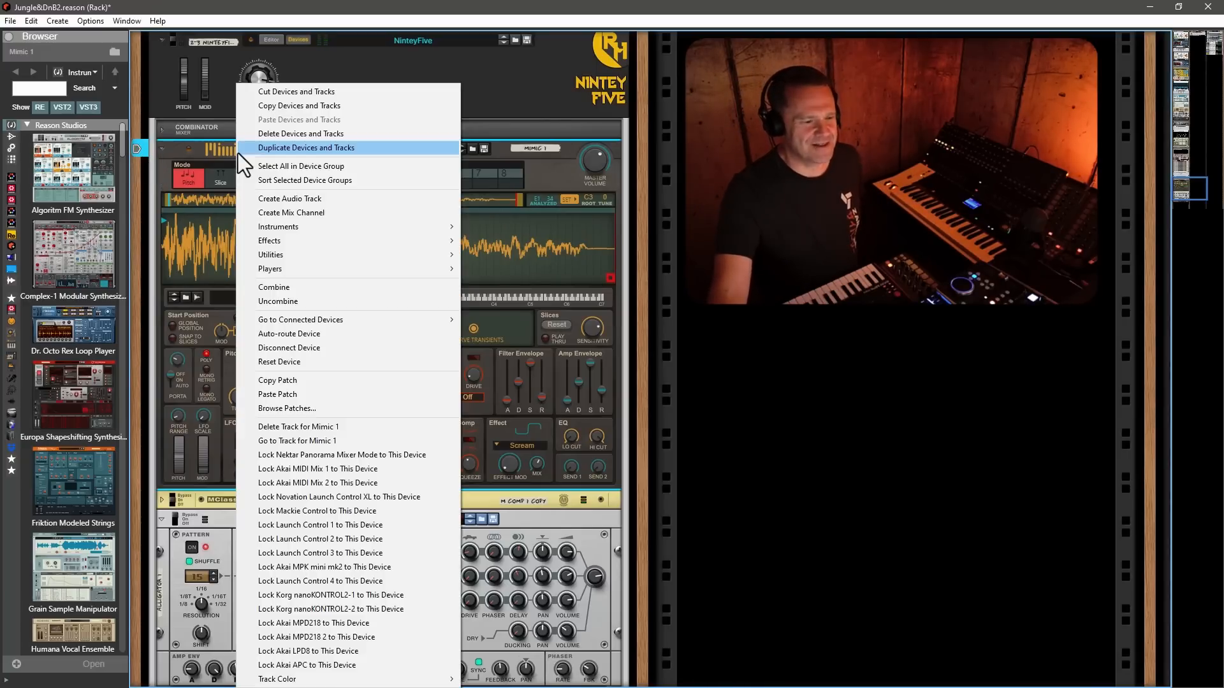
{"action": "left_click", "coordinate": [286, 396]}
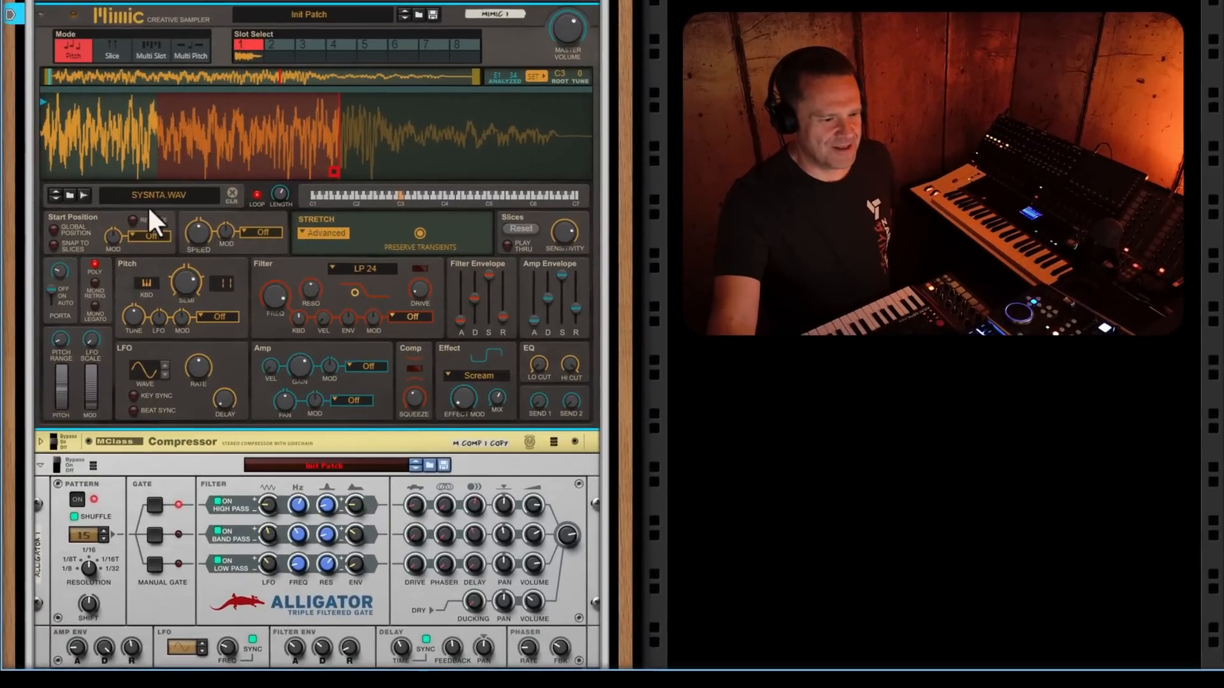
- Turn Mimic 1's Loop option off and back on to compare the SYSNTA.WAV sample with and without looping
{"action": "left_click", "coordinate": [256, 199]}
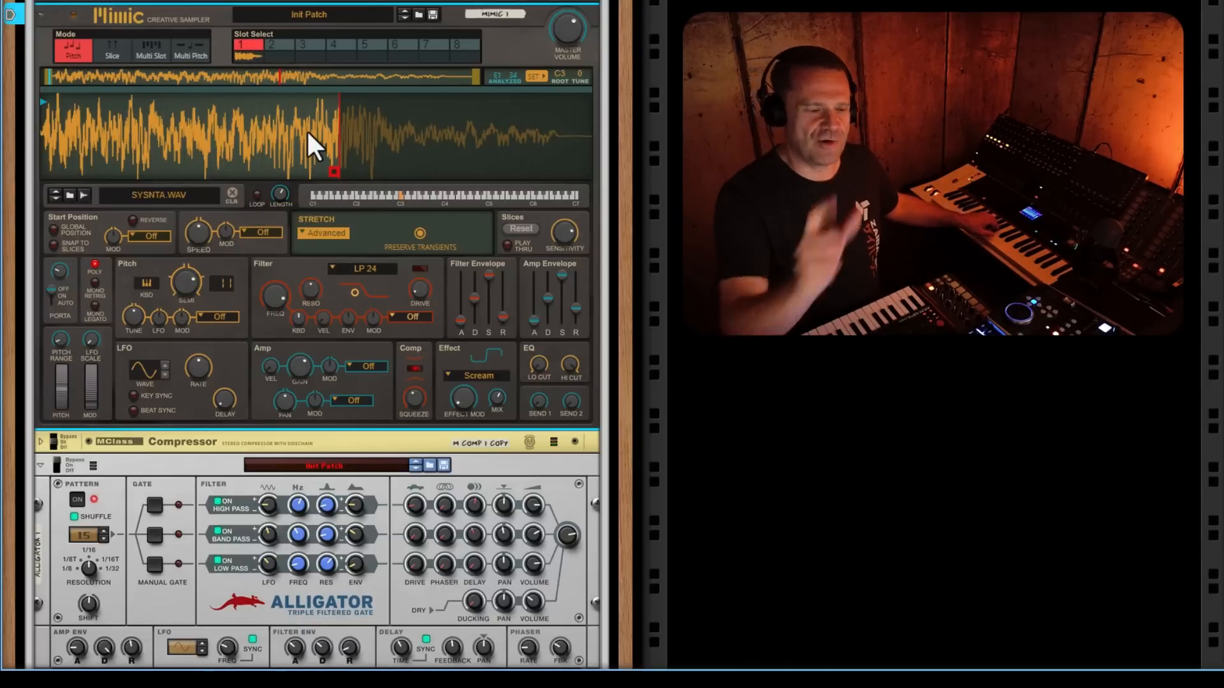
{"action": "left_click", "coordinate": [256, 195]}
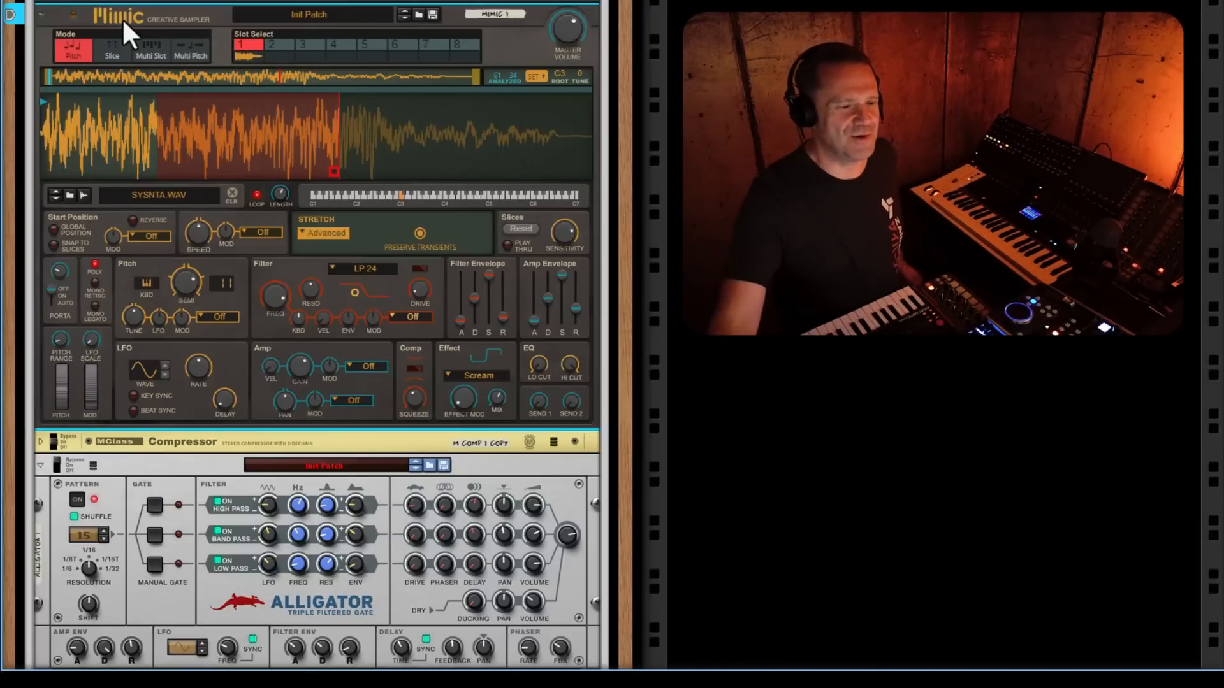
- Examine the Alligator's pattern and filter controls below Mimic 1, and select The Echo beneath it
{"action": "scroll", "coordinate": [165, 19], "scroll_direction": "down", "scroll_amount": 5}
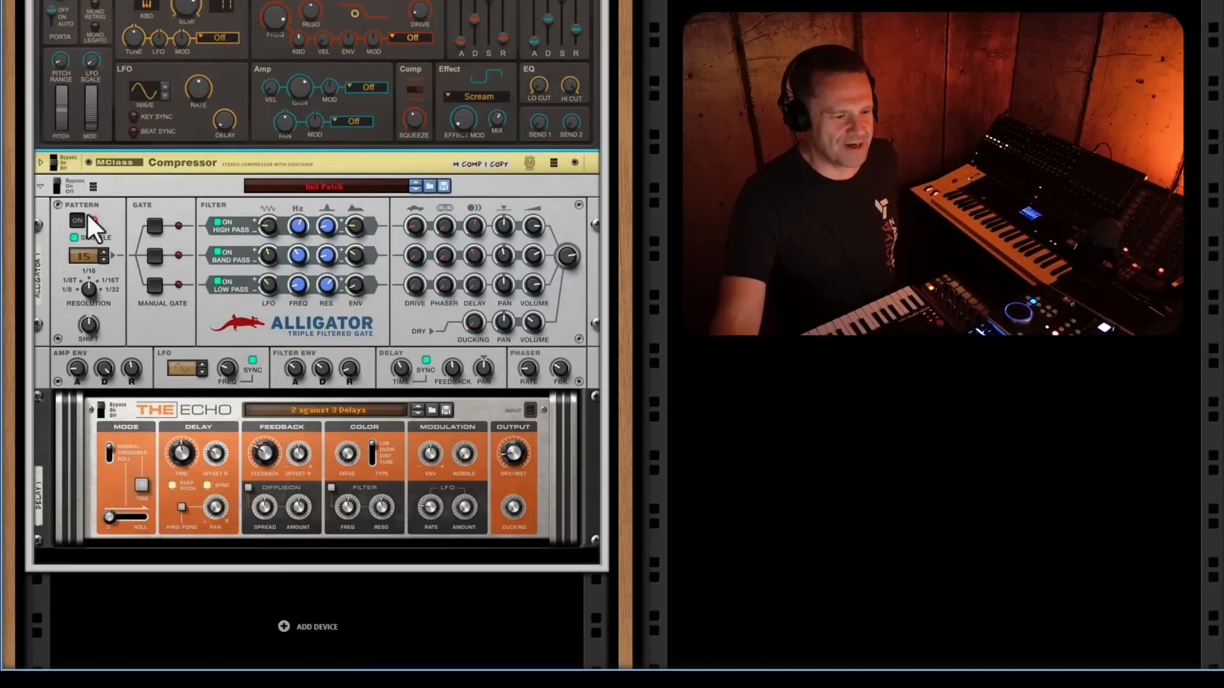
{"action": "left_click", "coordinate": [56, 182]}
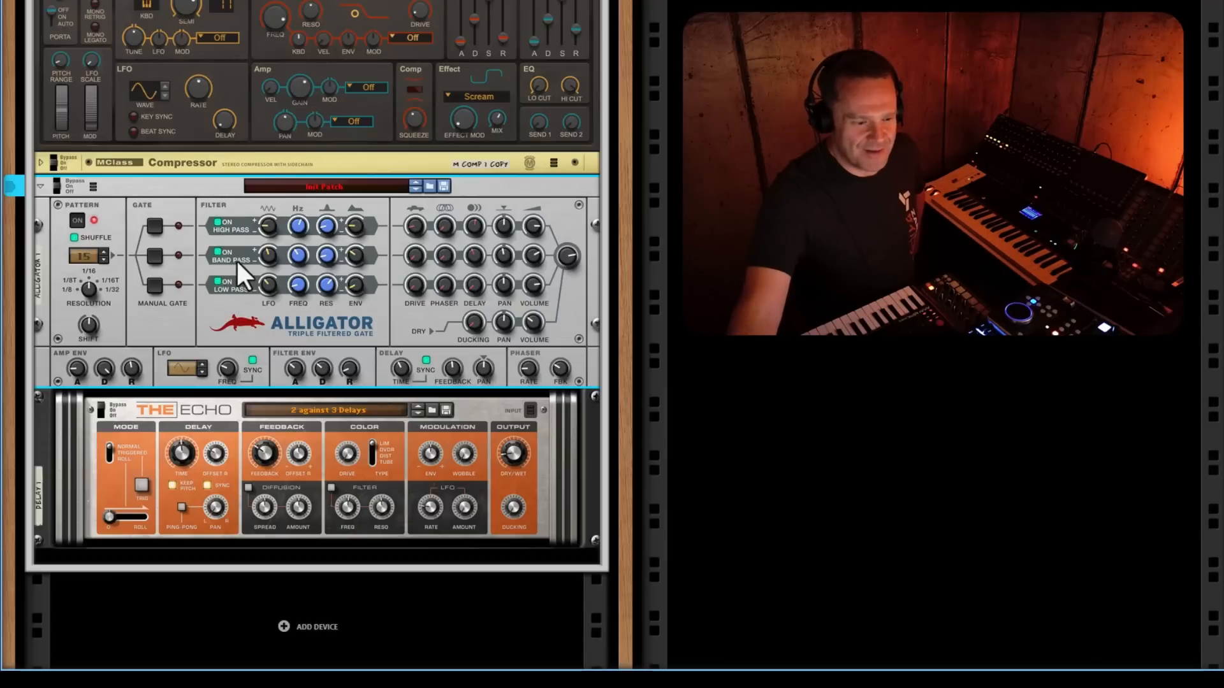
{"action": "mouse_move", "coordinate": [265, 258]}
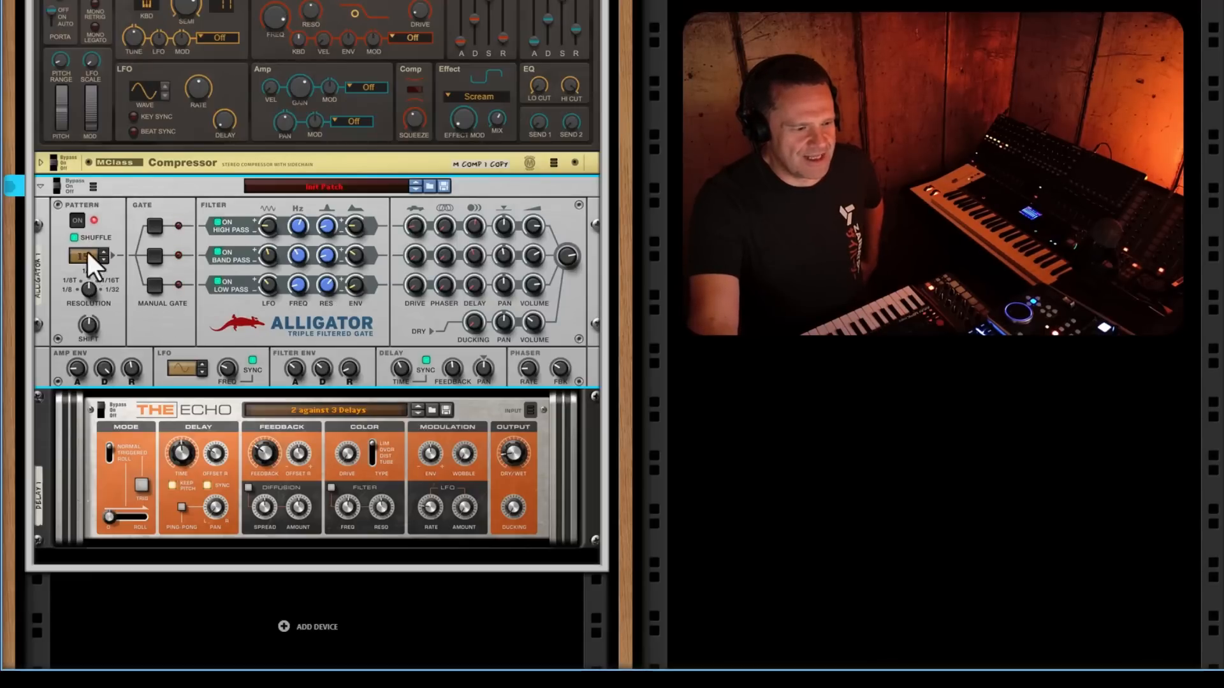
{"action": "left_click", "coordinate": [148, 409]}
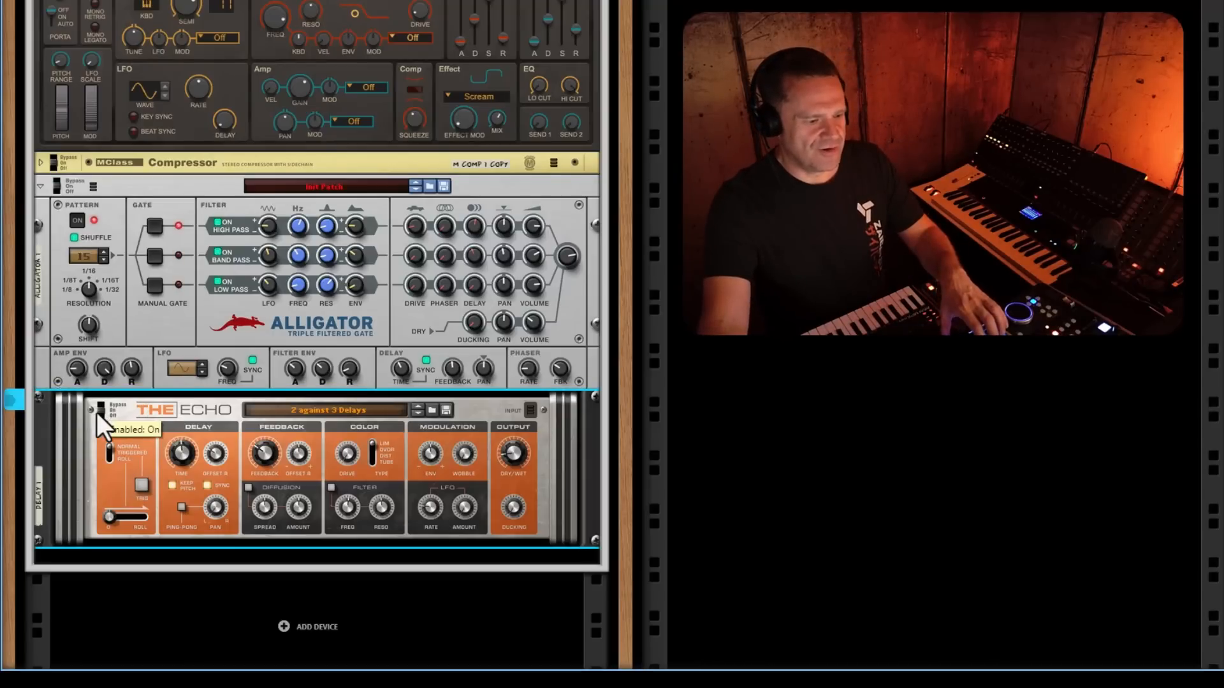
- Flip the rack to check how the Alligator and The Echo are cabled, and return to The Echo on the front
{"action": "left_click", "coordinate": [57, 293]}
{"action": "key", "text": "Tab"}
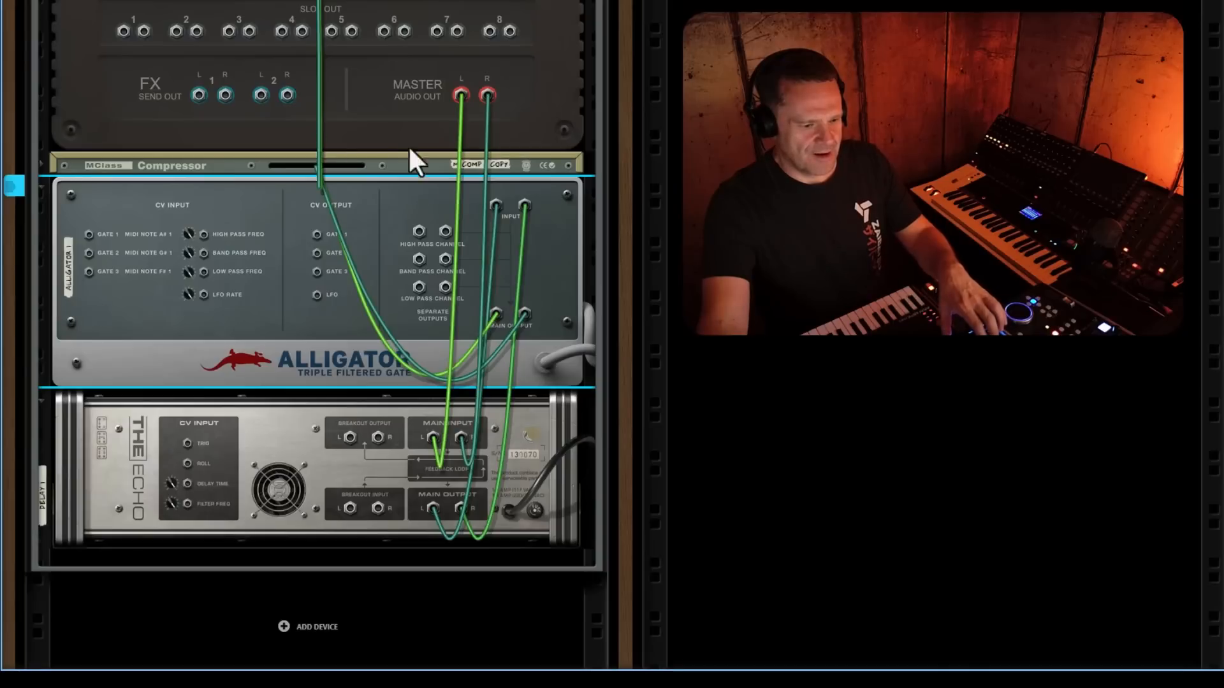
{"action": "key", "text": "Tab"}
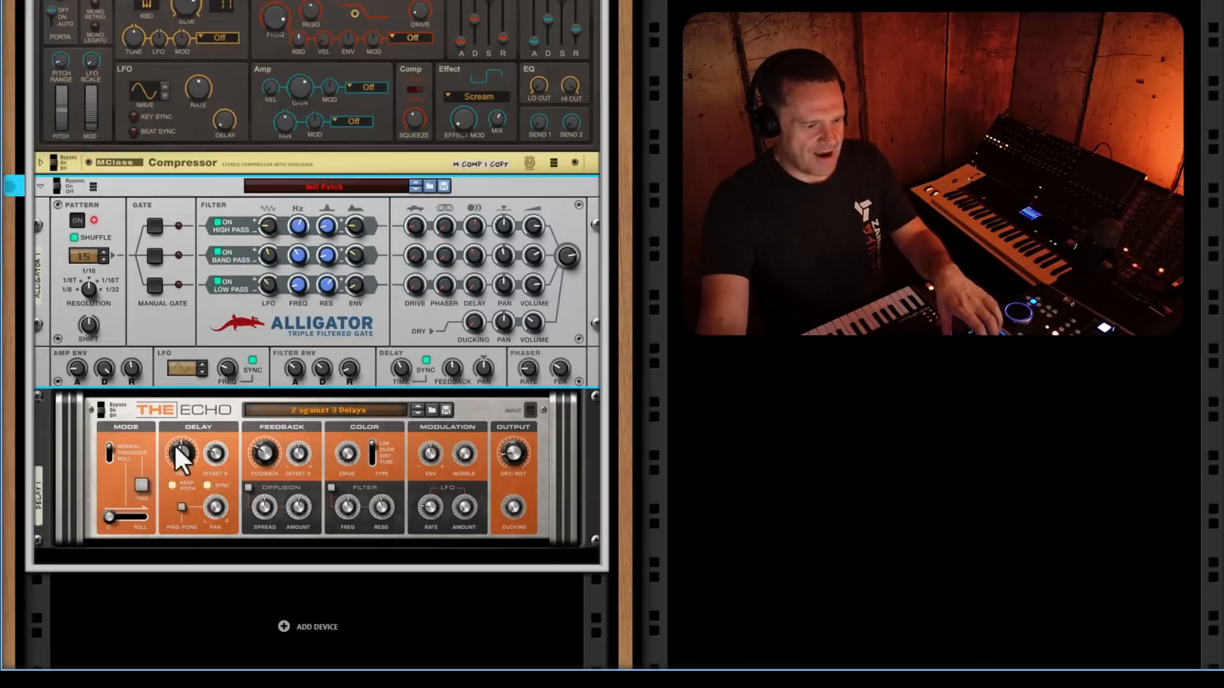
{"action": "left_click", "coordinate": [265, 457]}
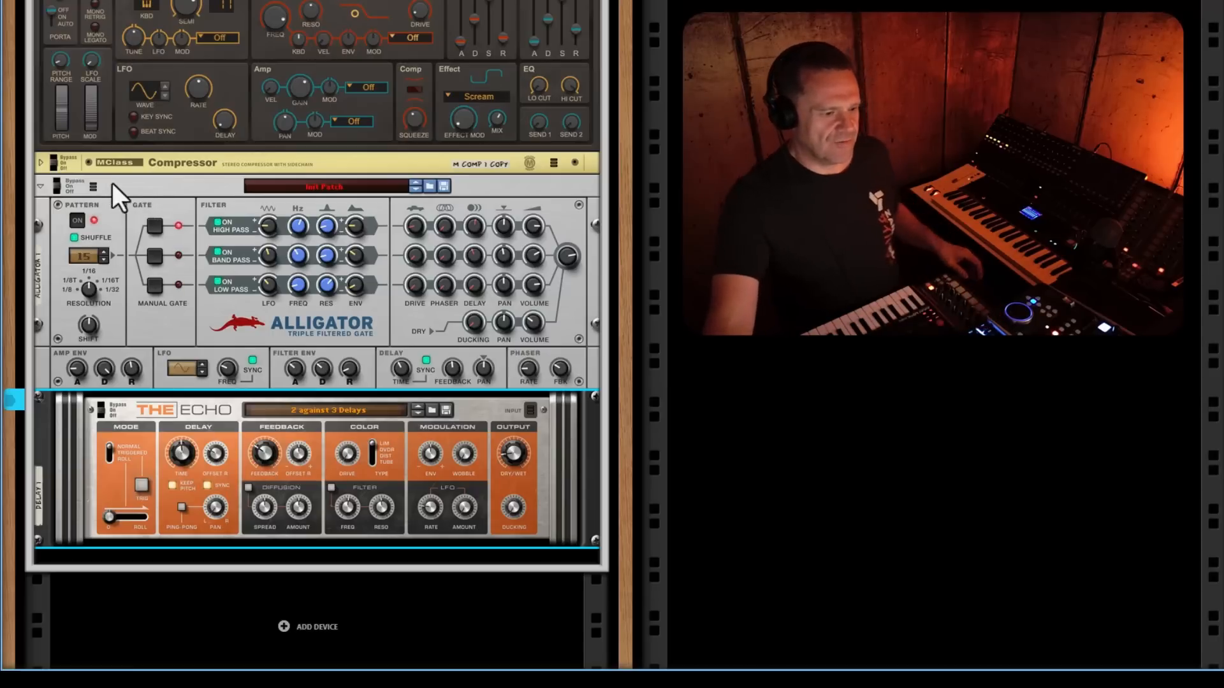
- Bypass the Alligator and The Echo to hear Mimic 1 without effects, and turn both effects back on
{"action": "left_click", "coordinate": [55, 187]}
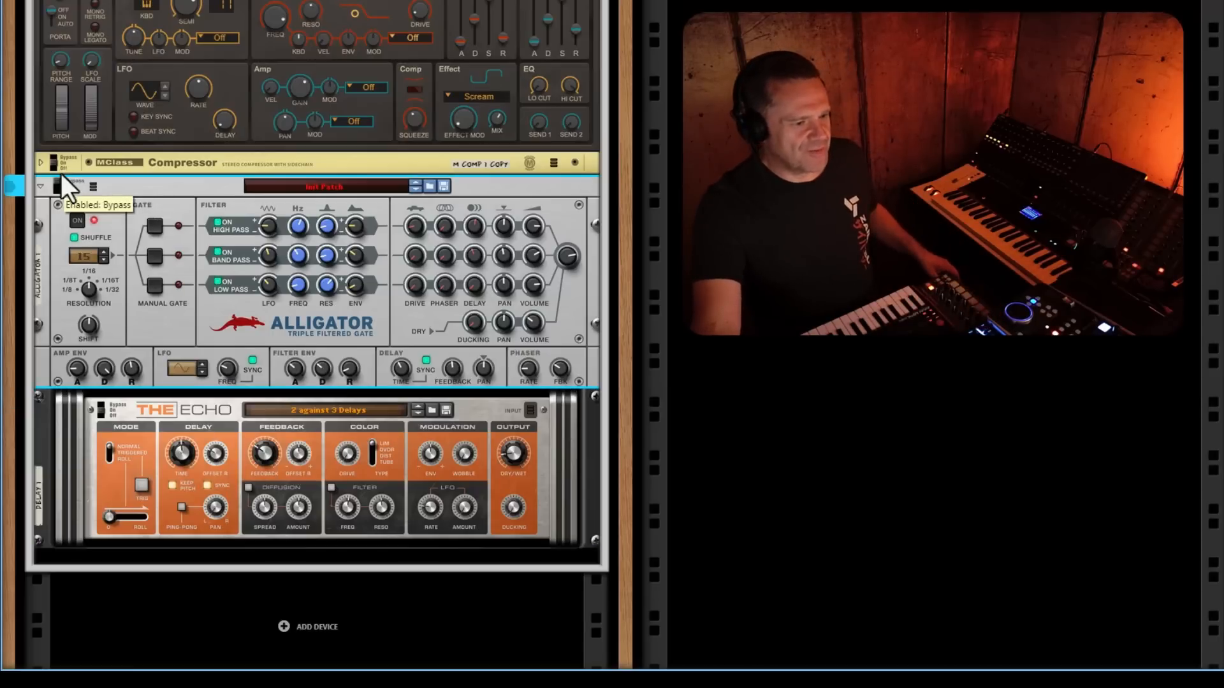
{"action": "left_click", "coordinate": [97, 408]}
{"action": "scroll", "coordinate": [69, 280], "scroll_direction": "up", "scroll_amount": 5}
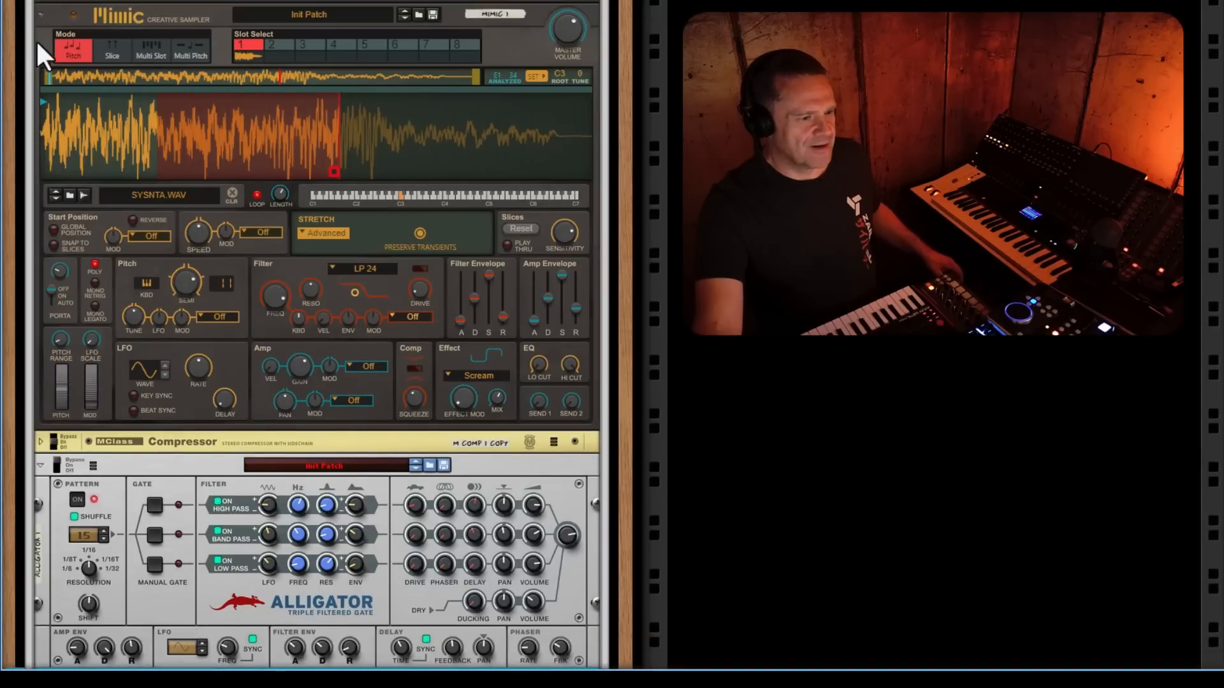
{"action": "left_click", "coordinate": [18, 16]}
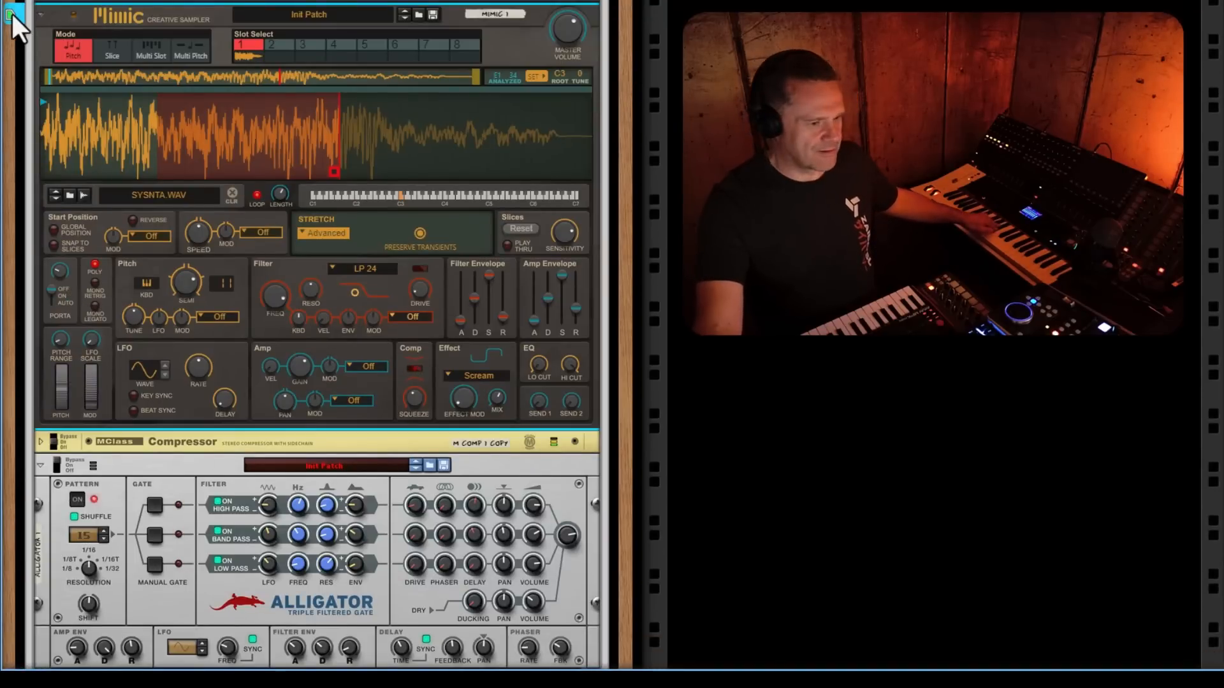
{"action": "scroll", "coordinate": [171, 410], "scroll_direction": "down", "scroll_amount": 5}
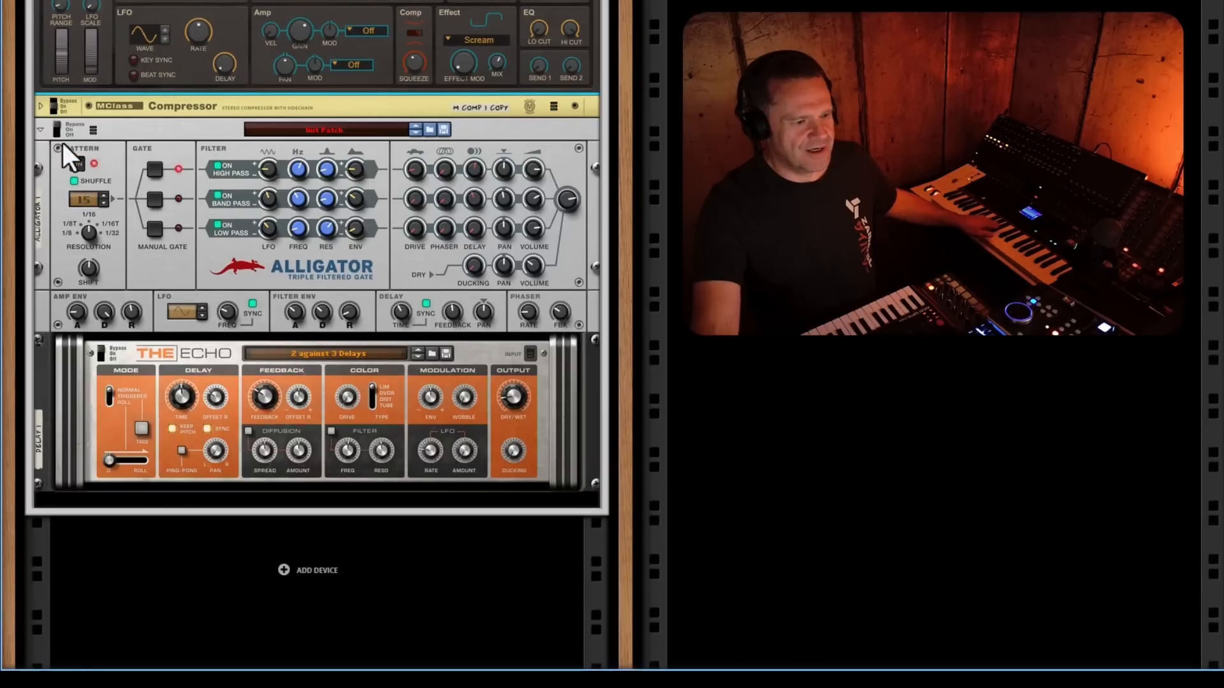
{"action": "left_click", "coordinate": [55, 130]}
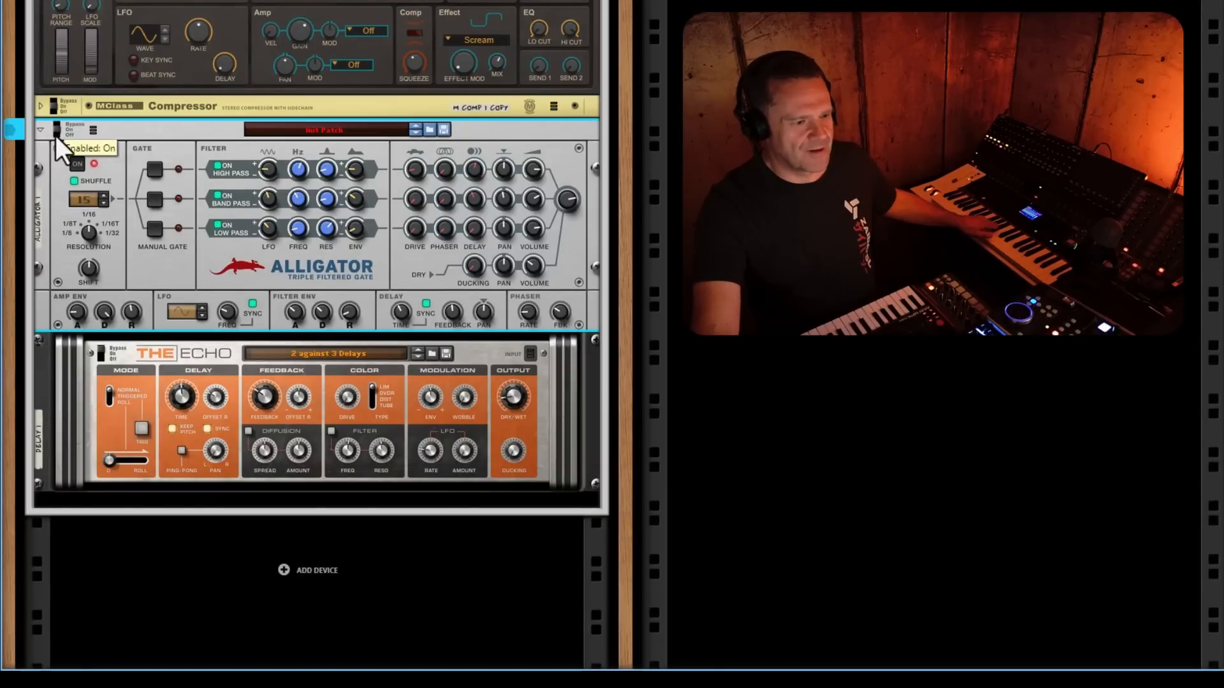
{"action": "left_click", "coordinate": [100, 354]}
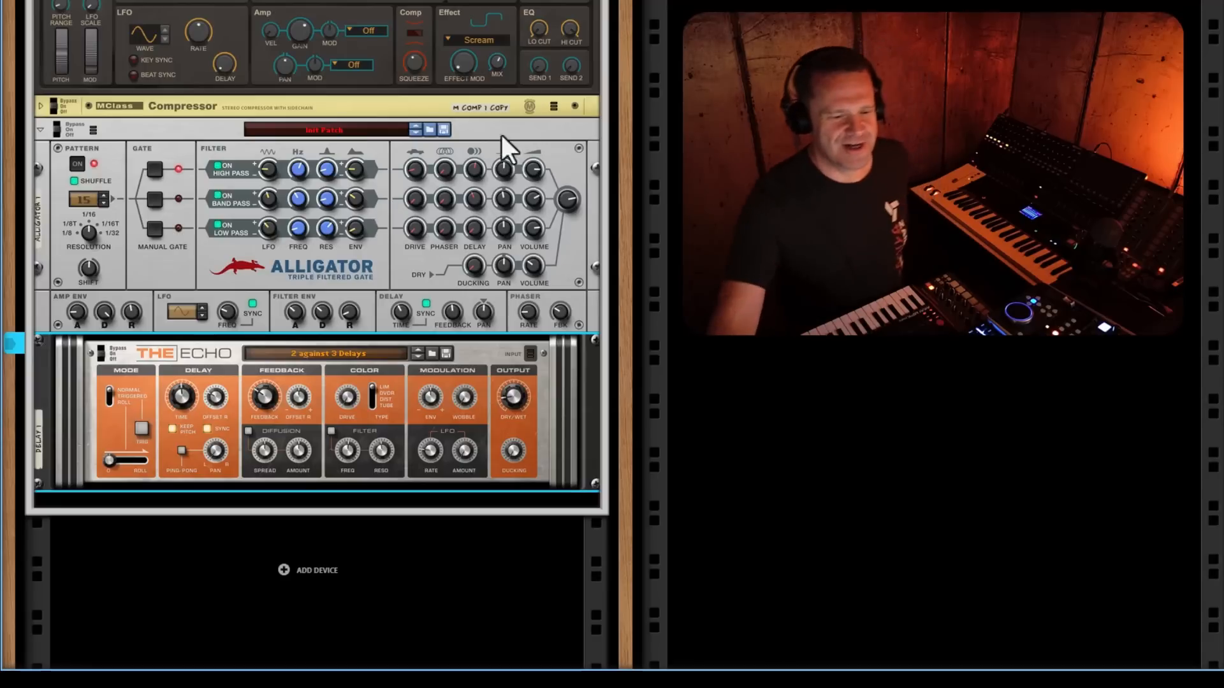
- Open the "There Can Be One" knob label on the NinteyFive Combinator for editing and close it
{"action": "scroll", "coordinate": [514, 139], "scroll_direction": "up", "scroll_amount": 6}
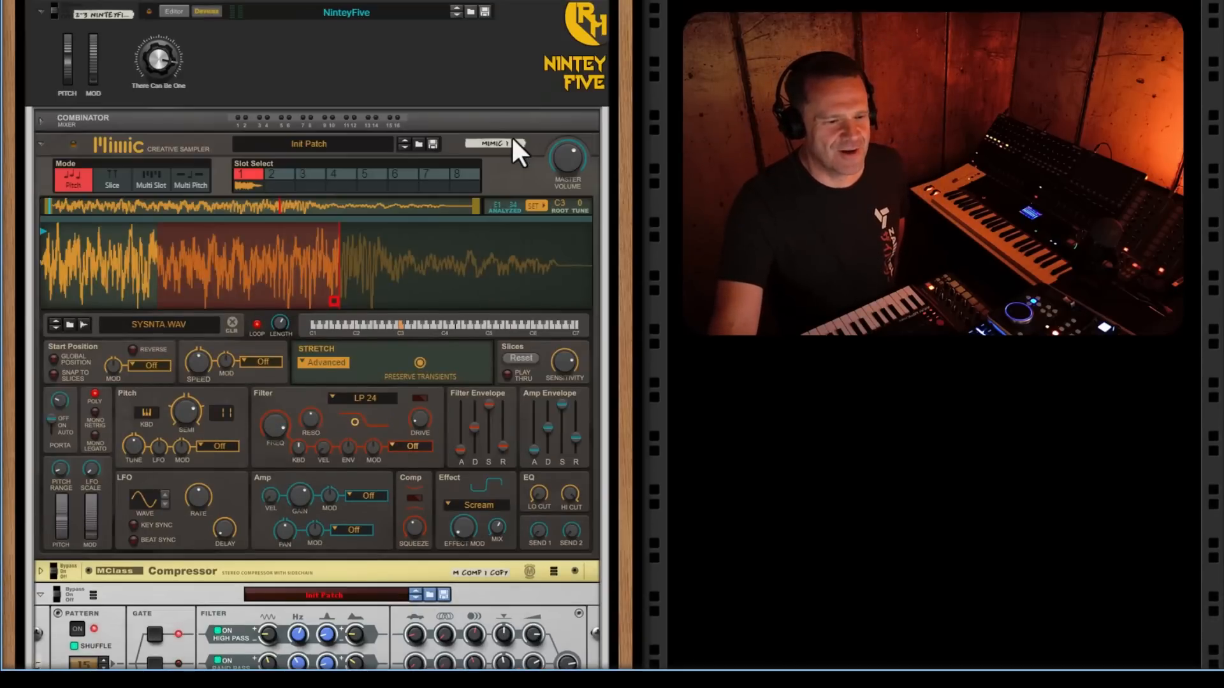
{"action": "scroll", "coordinate": [511, 136], "scroll_direction": "down", "scroll_amount": 1}
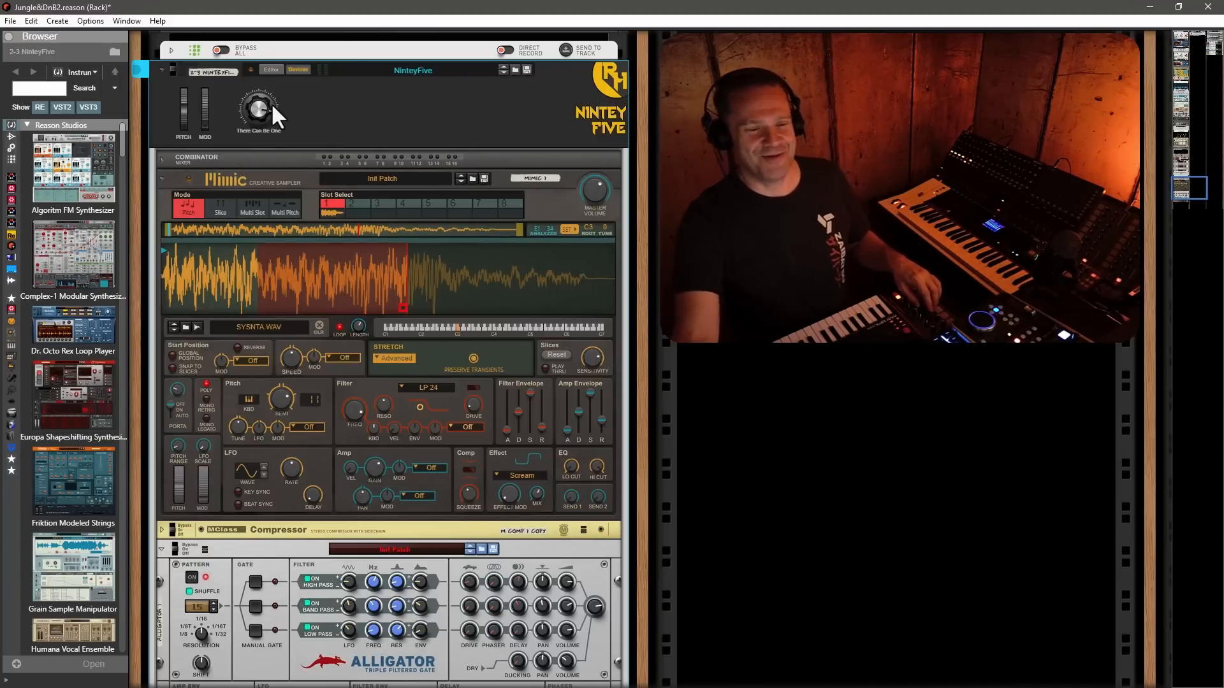
{"action": "double_click", "coordinate": [253, 131]}
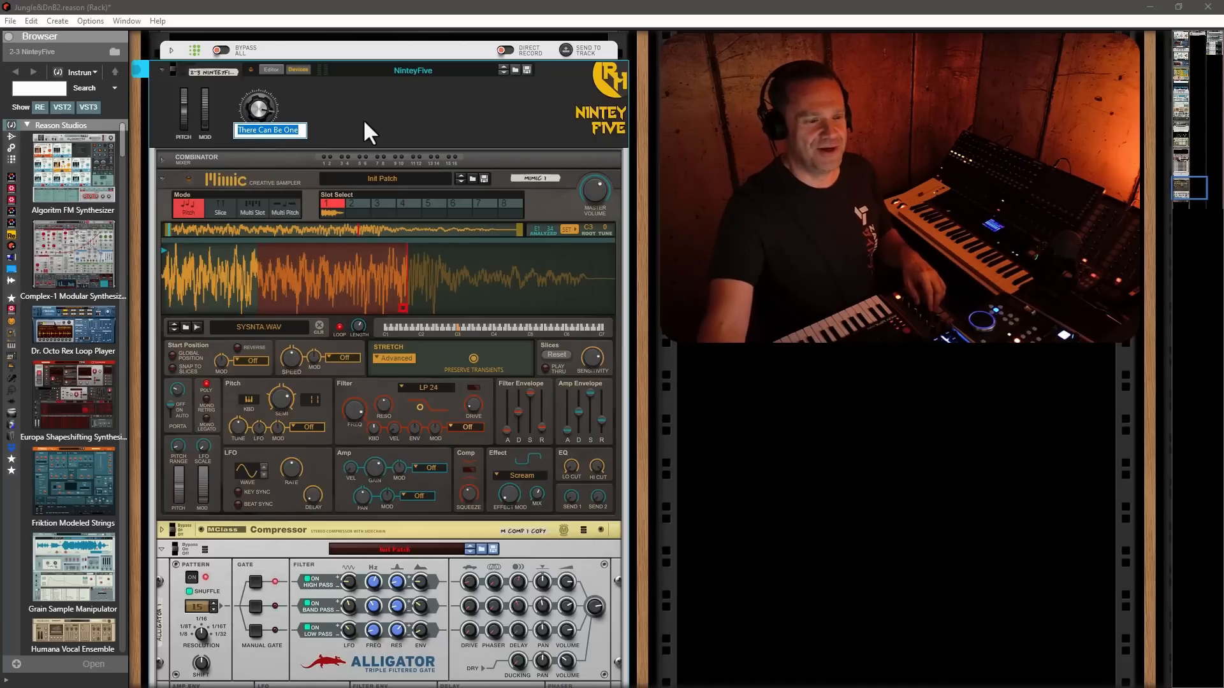
{"action": "key", "text": "Return"}
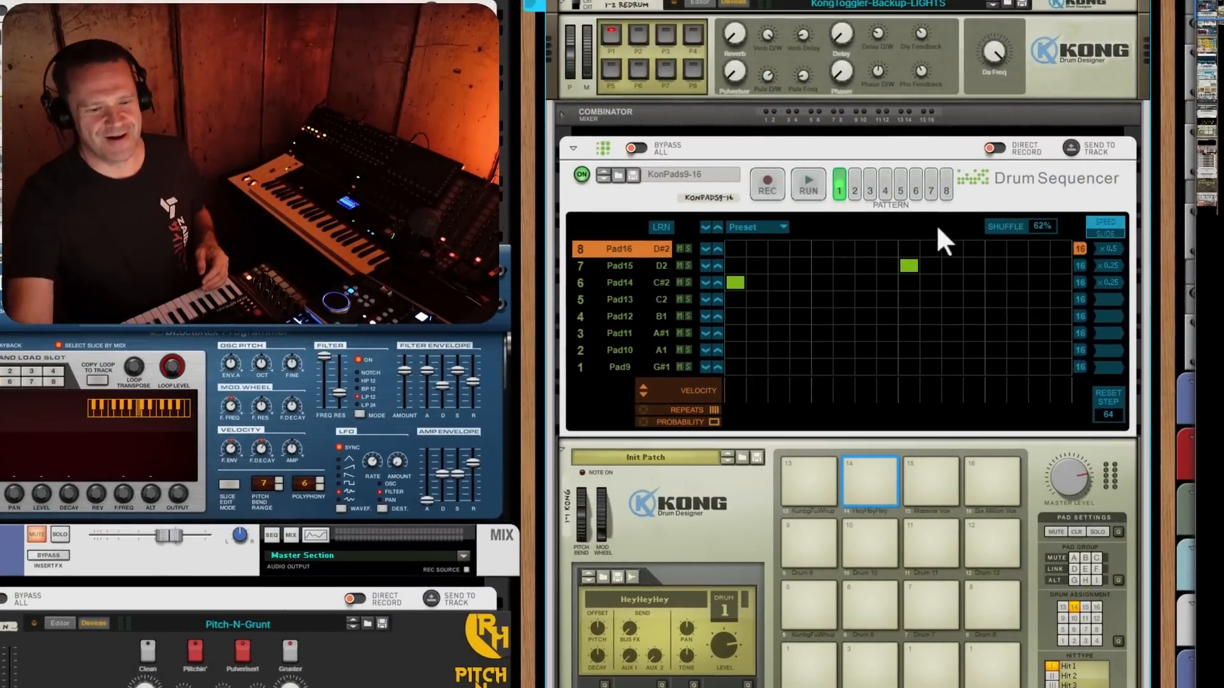
- Select the KonPads9-16 Drum Sequencer and audition Kong's pad 16 Six Million Vox and pad 15 Massive Vox
{"action": "left_click", "coordinate": [1004, 205]}
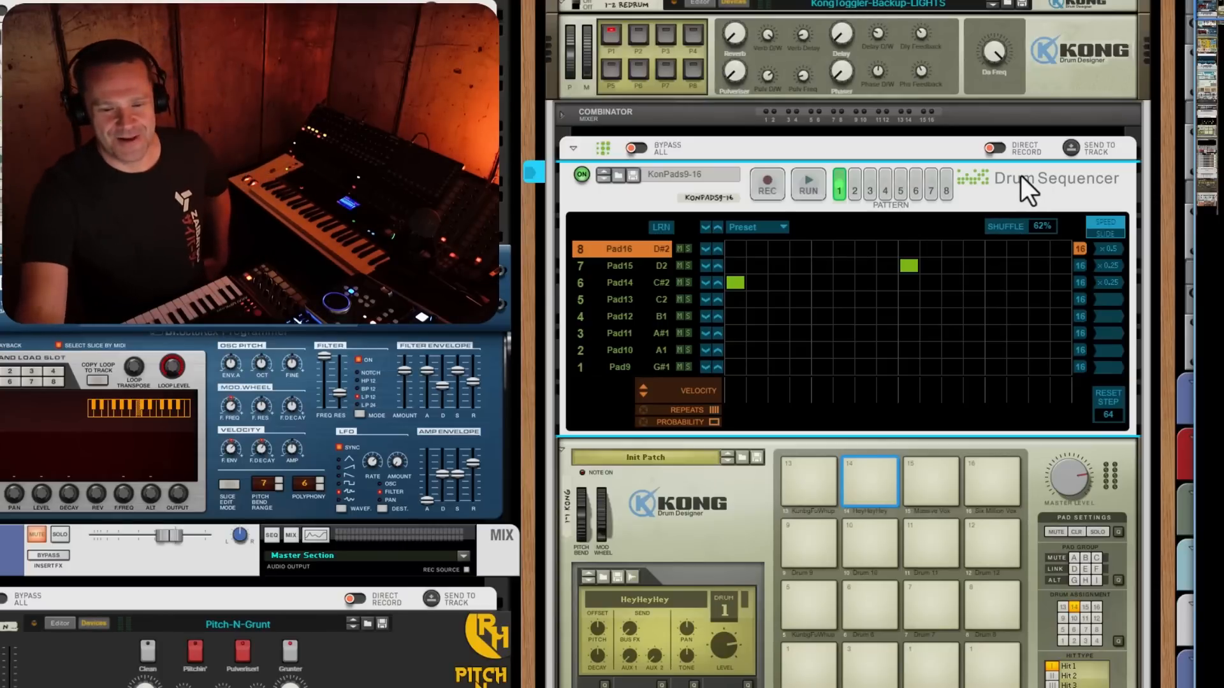
{"action": "scroll", "coordinate": [1020, 174], "scroll_direction": "down", "scroll_amount": 3}
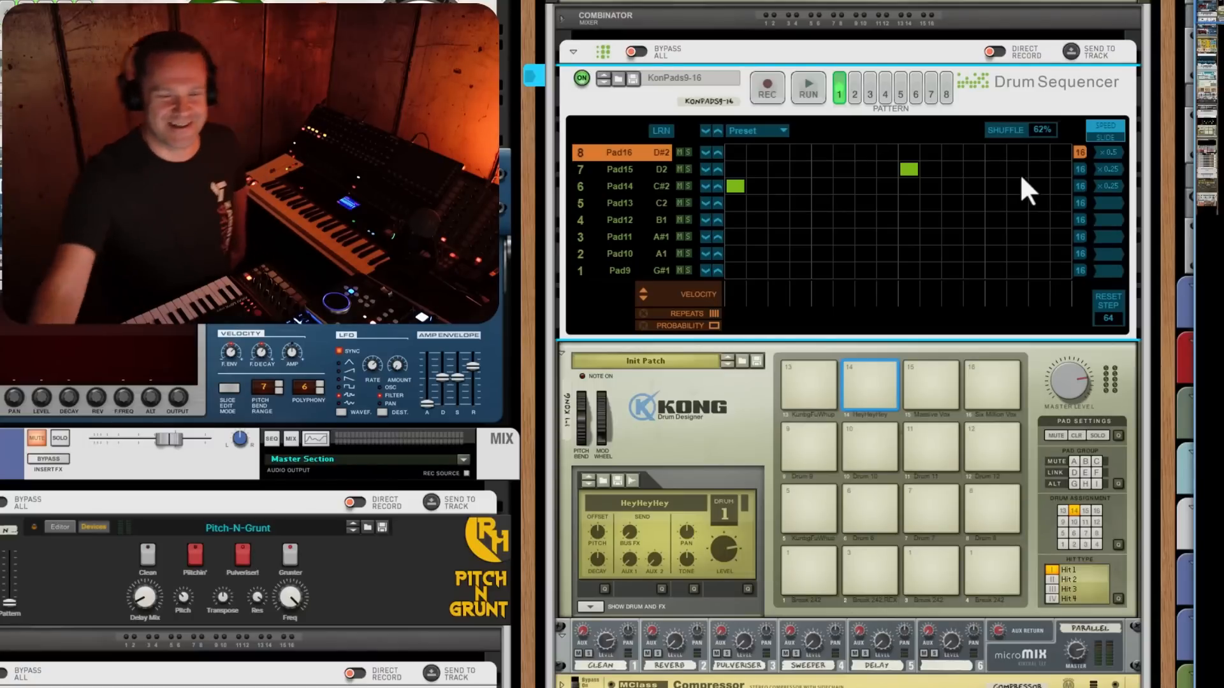
{"action": "left_click", "coordinate": [988, 385]}
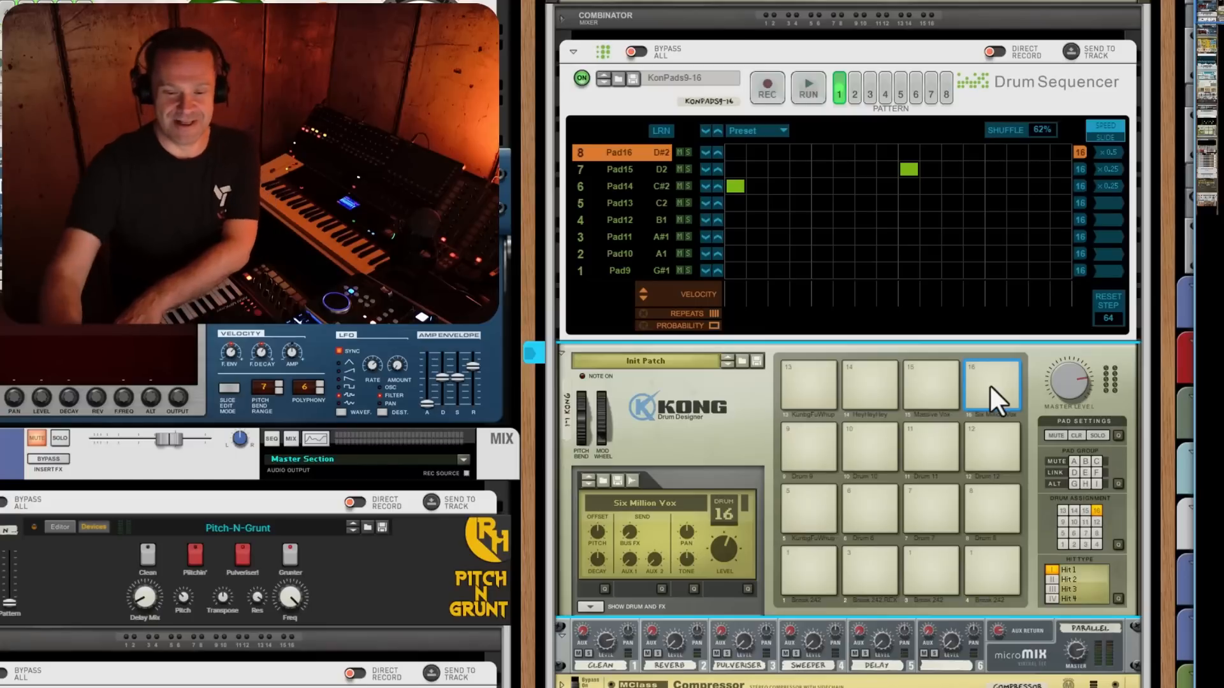
{"action": "left_click", "coordinate": [932, 379]}
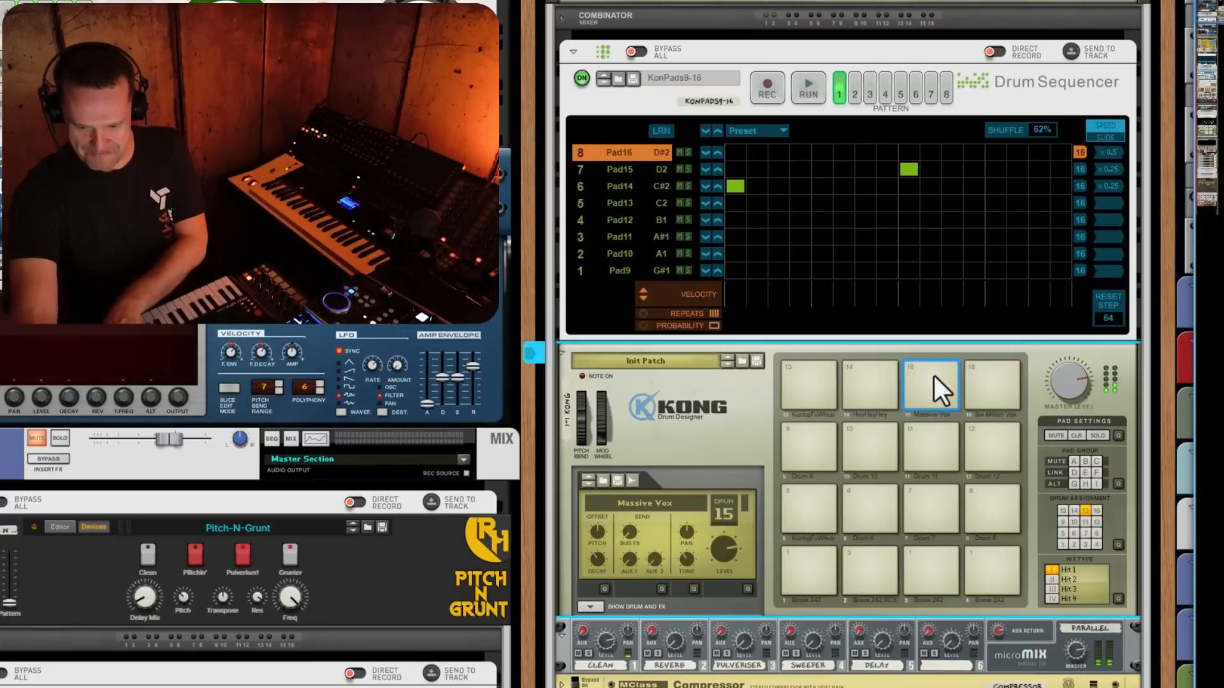
- Audition Kong's pad 14 HeyHeyHey and check the Pad14 and Pad15 lane speeds in the KonPads9-16 Drum Sequencer
{"action": "left_click", "coordinate": [873, 388]}
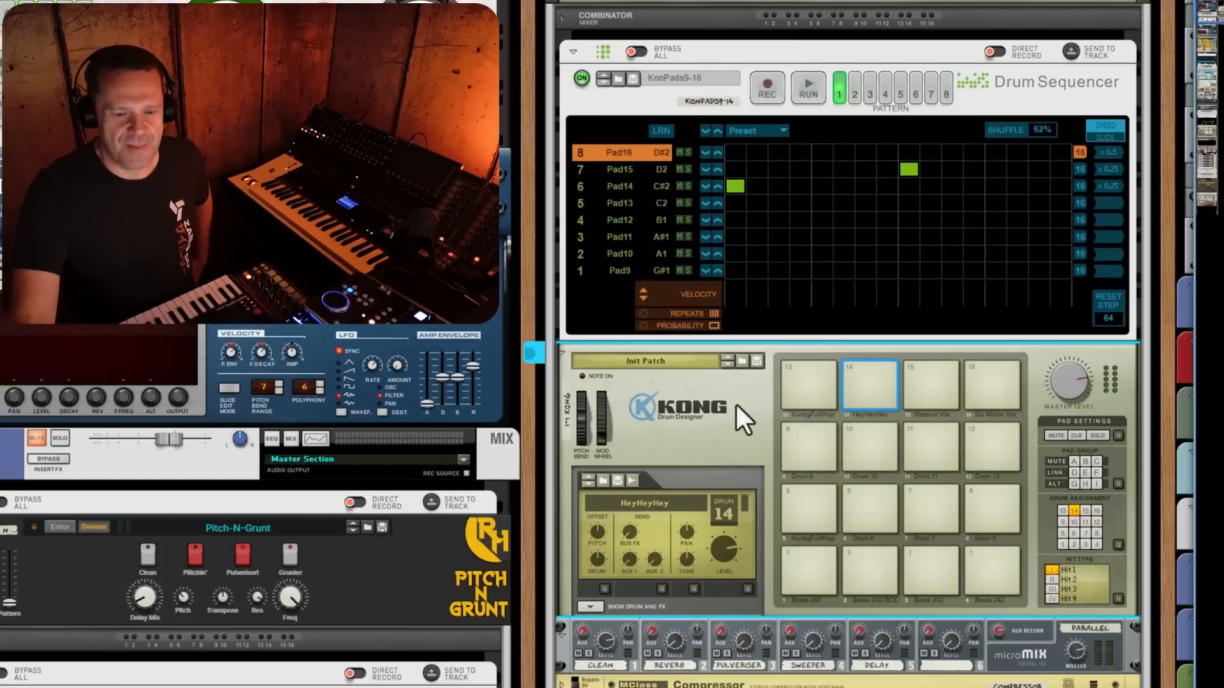
{"action": "left_click", "coordinate": [1011, 94]}
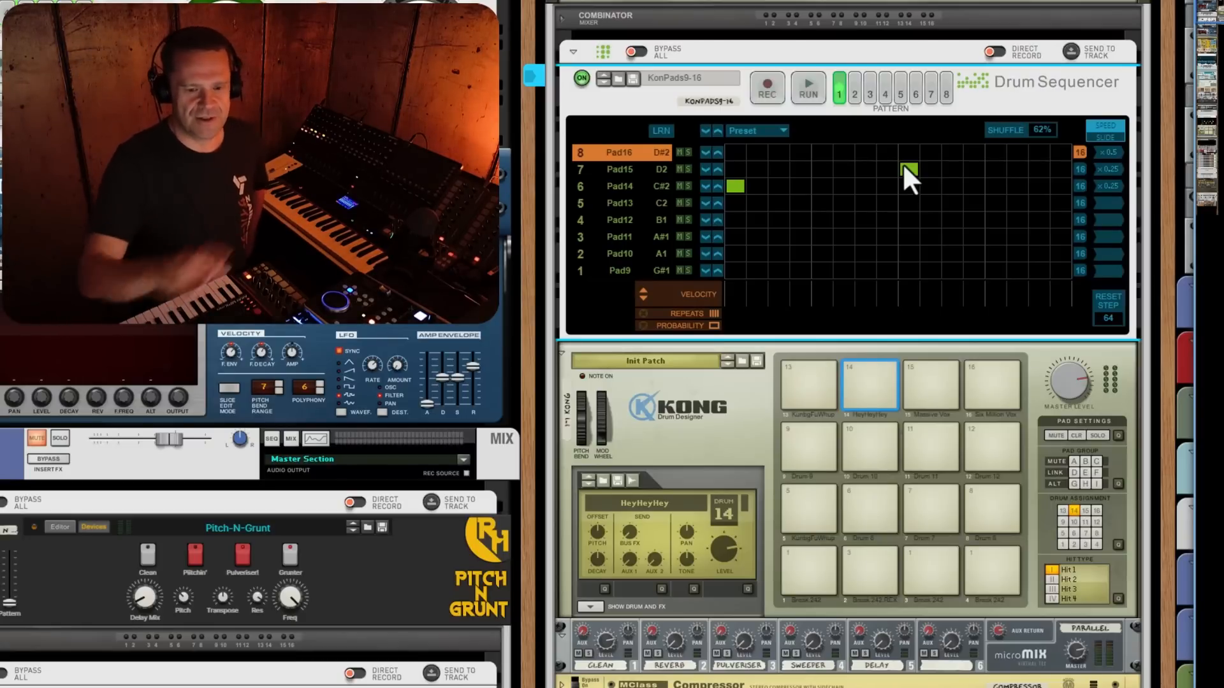
{"action": "left_click", "coordinate": [1114, 185]}
{"action": "left_click", "coordinate": [1153, 216]}
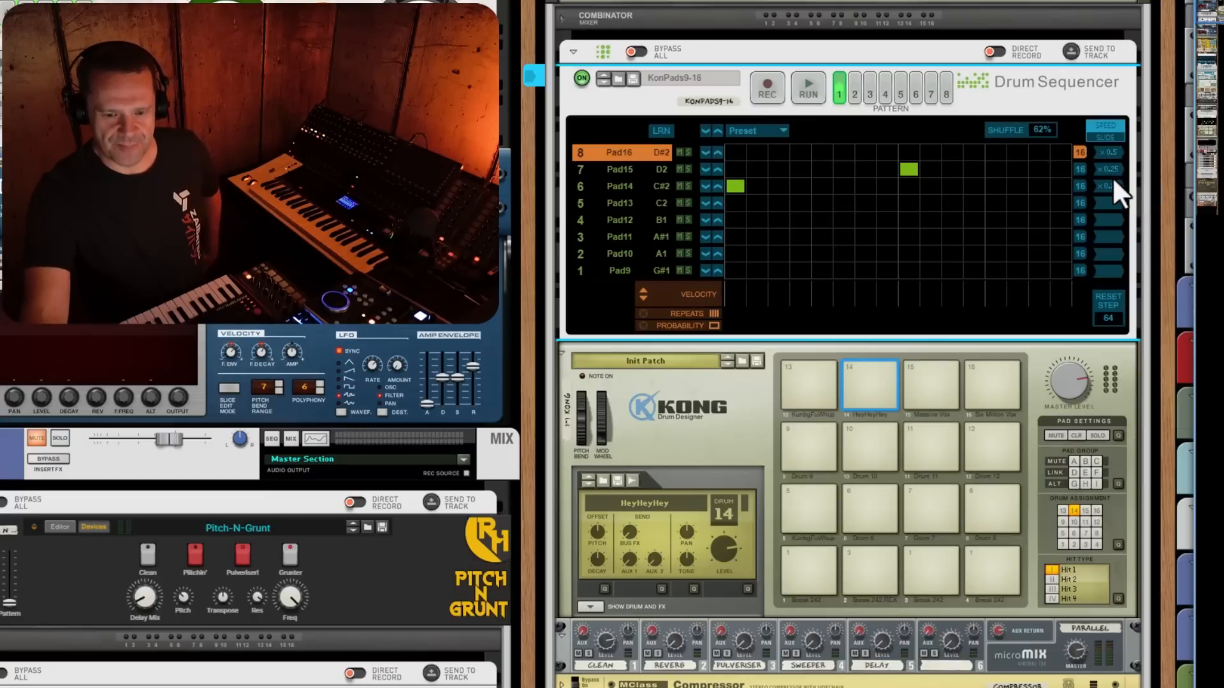
{"action": "left_click", "coordinate": [1108, 167]}
{"action": "left_click", "coordinate": [1111, 113]}
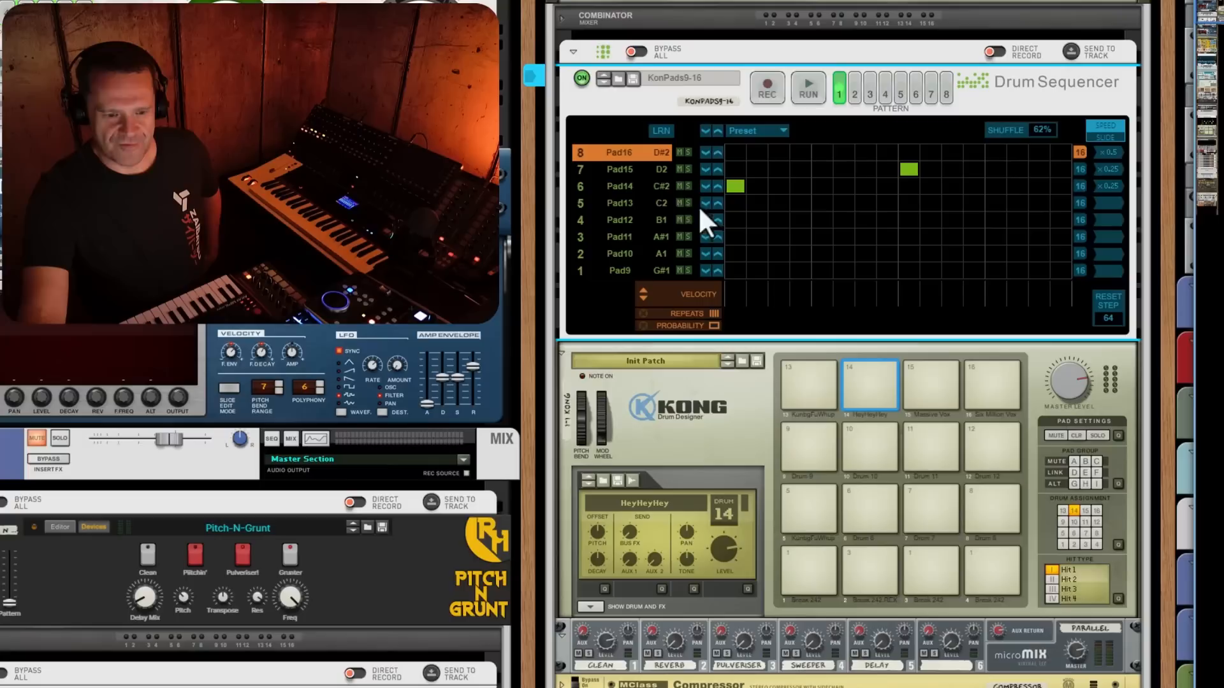
- Select the Pad14 lane and the Pad15 lane of the KonPads9-16 Drum Sequencer, and start and stop playback to hear the beat
{"action": "left_click", "coordinate": [583, 187]}
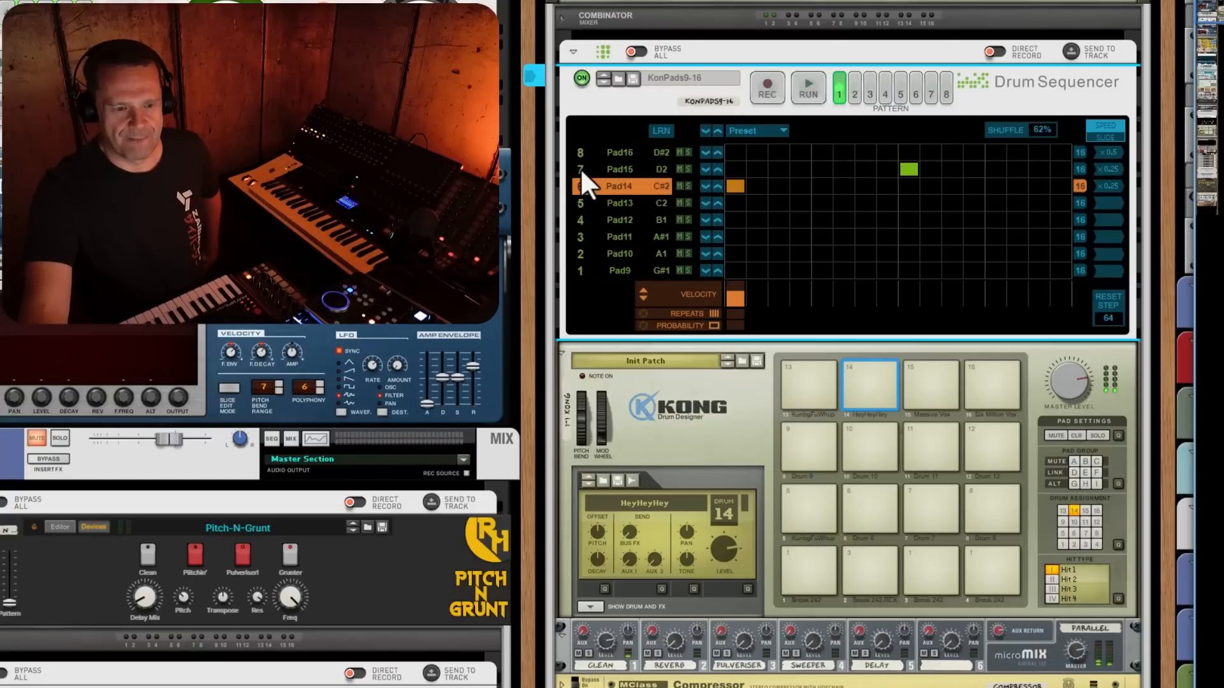
{"action": "left_click", "coordinate": [580, 168]}
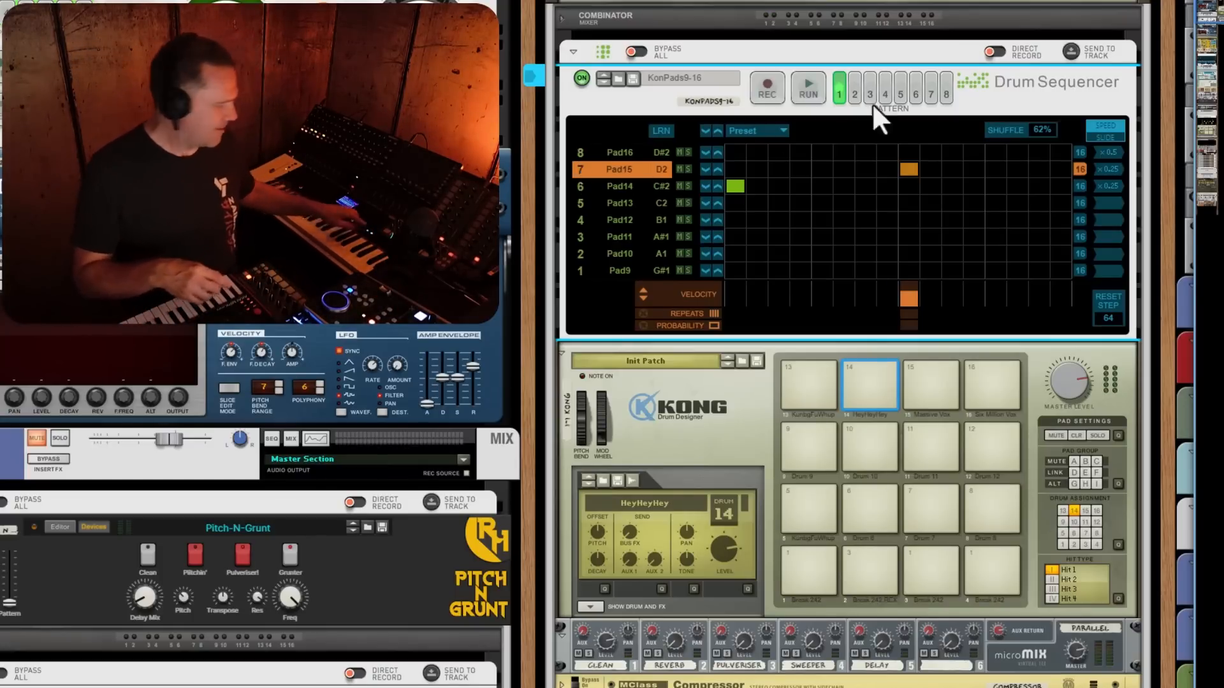
{"action": "key", "text": "space"}
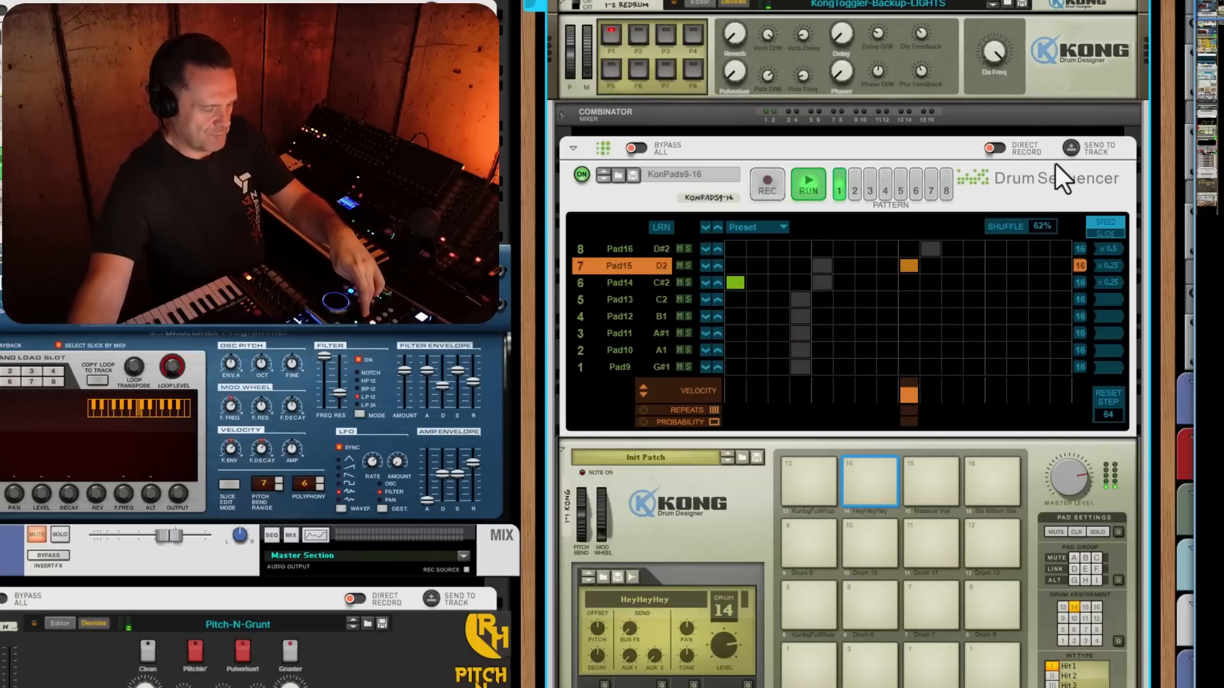
{"action": "key", "text": "space"}
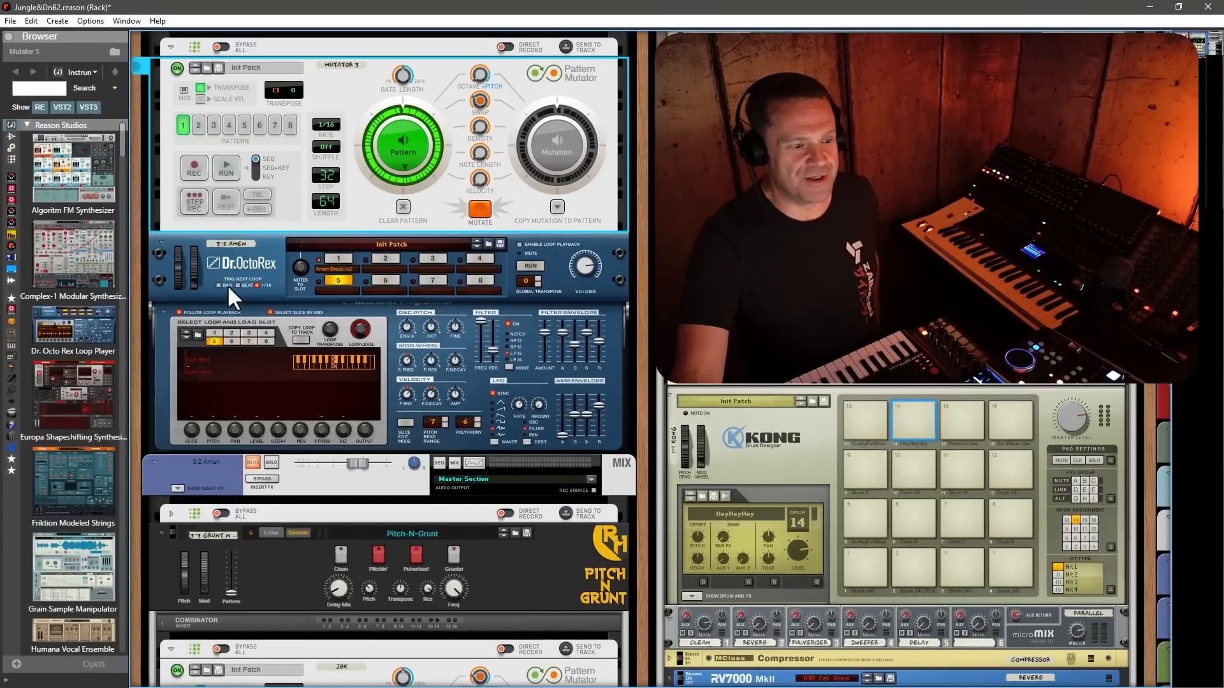
- Select the 3-2 Amen Dr. OctoRex and review the rack from the KonPads1-8 Drum Sequencer to the NinteyFive Combinator
{"action": "left_click", "coordinate": [248, 266]}
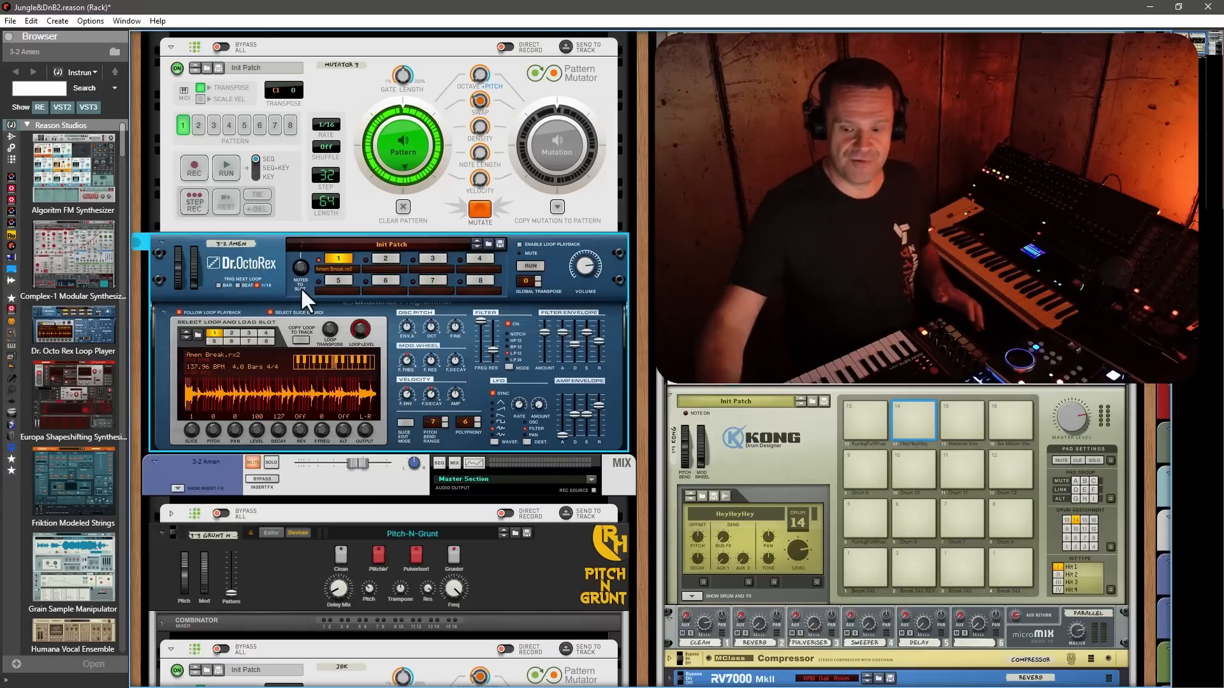
{"action": "left_click", "coordinate": [1190, 138]}
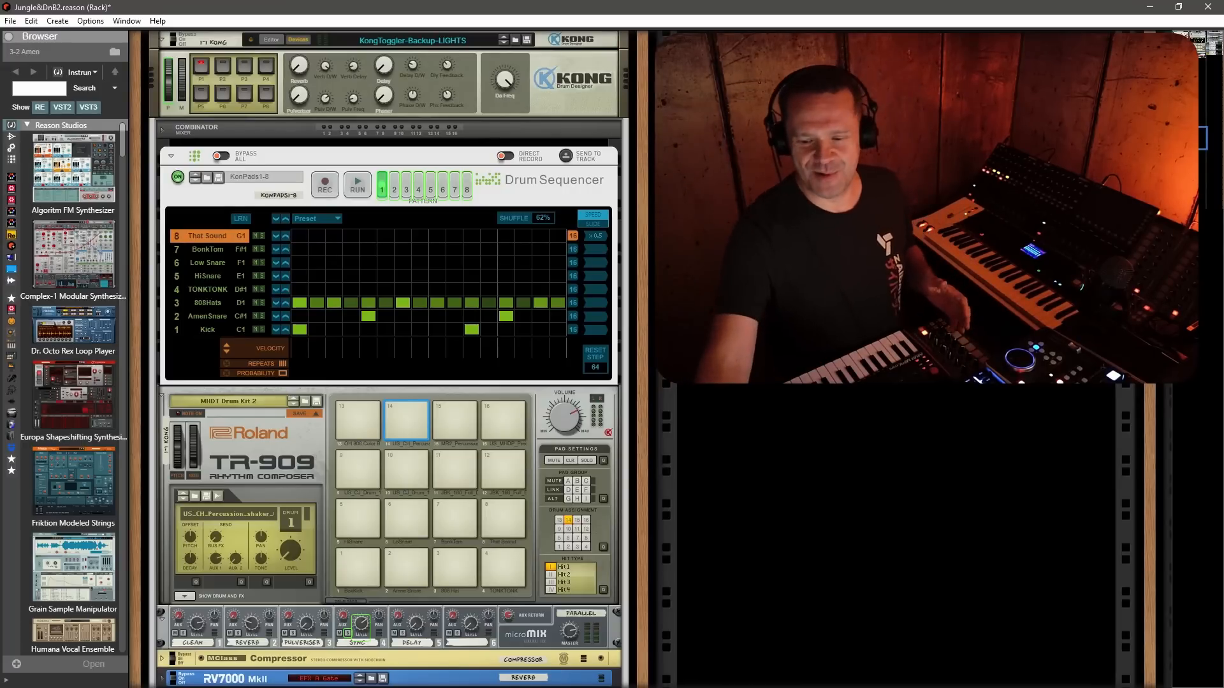
{"action": "left_click", "coordinate": [1190, 190]}
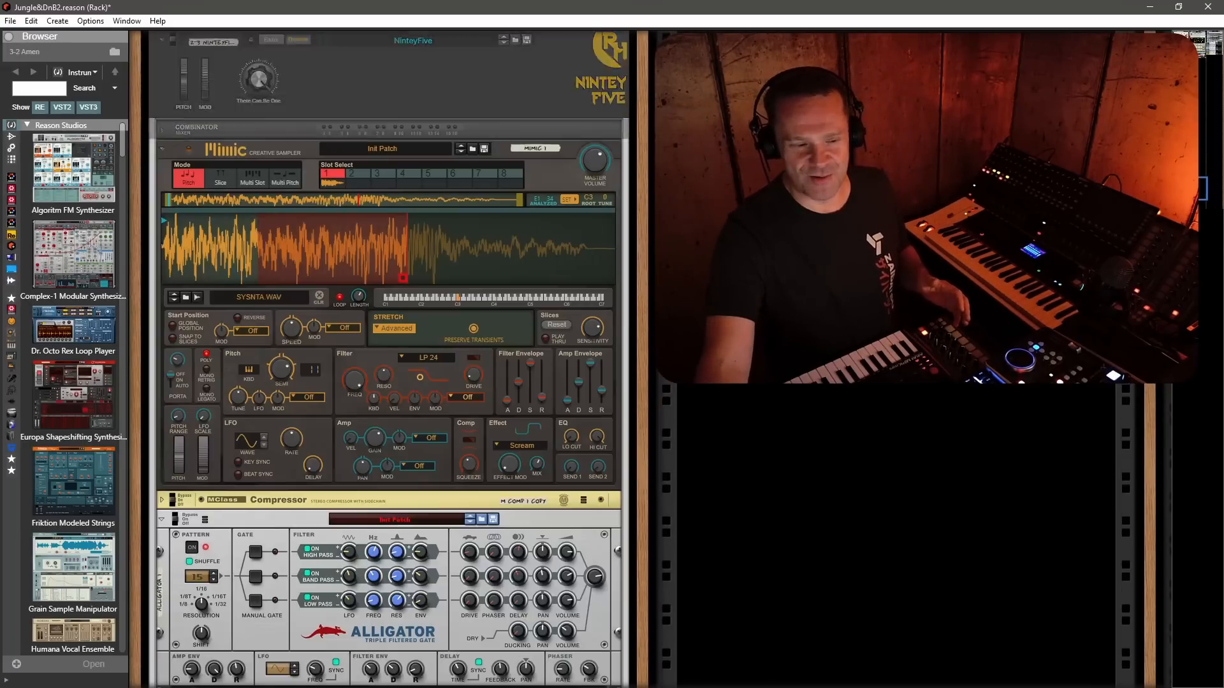